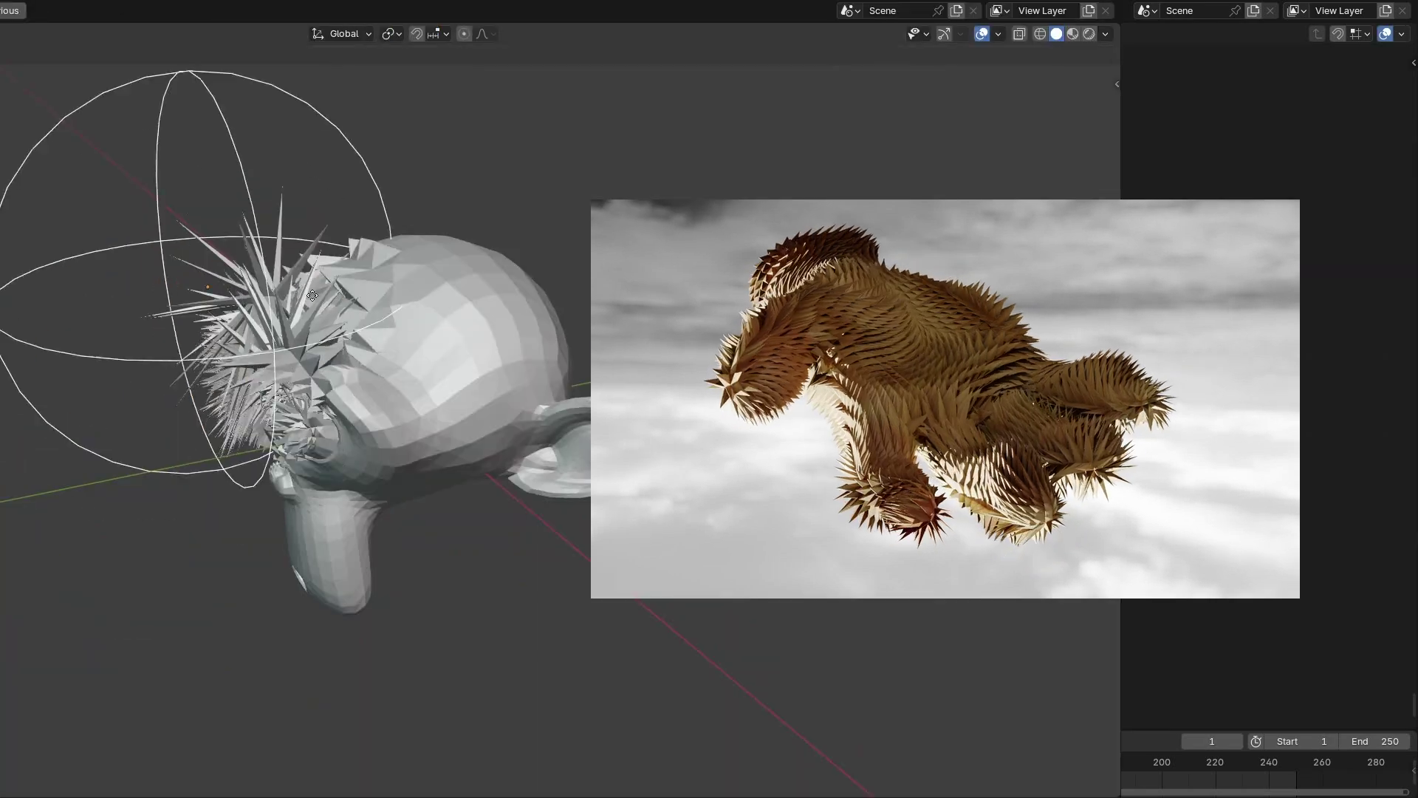
{"action": "middle_click_drag", "start_coordinate": [272, 522], "coordinate": [569, 399]}
{"action": "left_click", "coordinate": [272, 521]}
{"action": "key", "text": "g"}
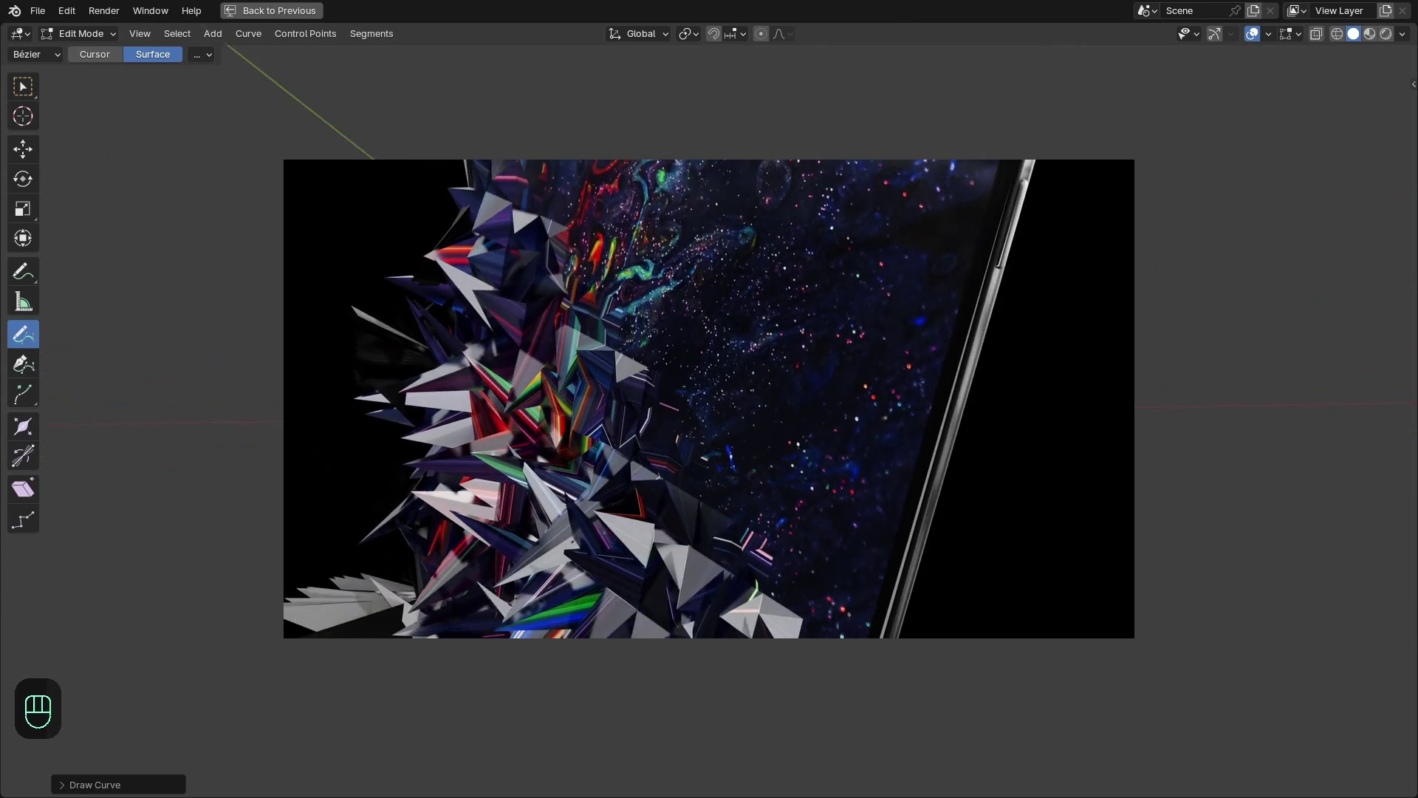
{"action": "mouse_move", "coordinate": [709, 399]}
{"action": "middle_mouse_down"}
{"action": "mouse_move", "coordinate": [849, 399]}
{"action": "mouse_move", "coordinate": [665, 443]}
{"action": "mouse_move", "coordinate": [783, 399]}
{"action": "mouse_move", "coordinate": [635, 399]}
{"action": "middle_mouse_up"}
{"action": "key", "text": "ctrl+z"}
{"action": "key", "text": "ctrl+z"}
{"action": "key", "text": "ctrl+z"}
{"action": "key", "text": "ctrl+shift+z"}
{"action": "left_click_drag", "start_coordinate": [636, 650], "coordinate": [739, 739]}
{"action": "middle_click_drag", "start_coordinate": [739, 665], "coordinate": [591, 665]}
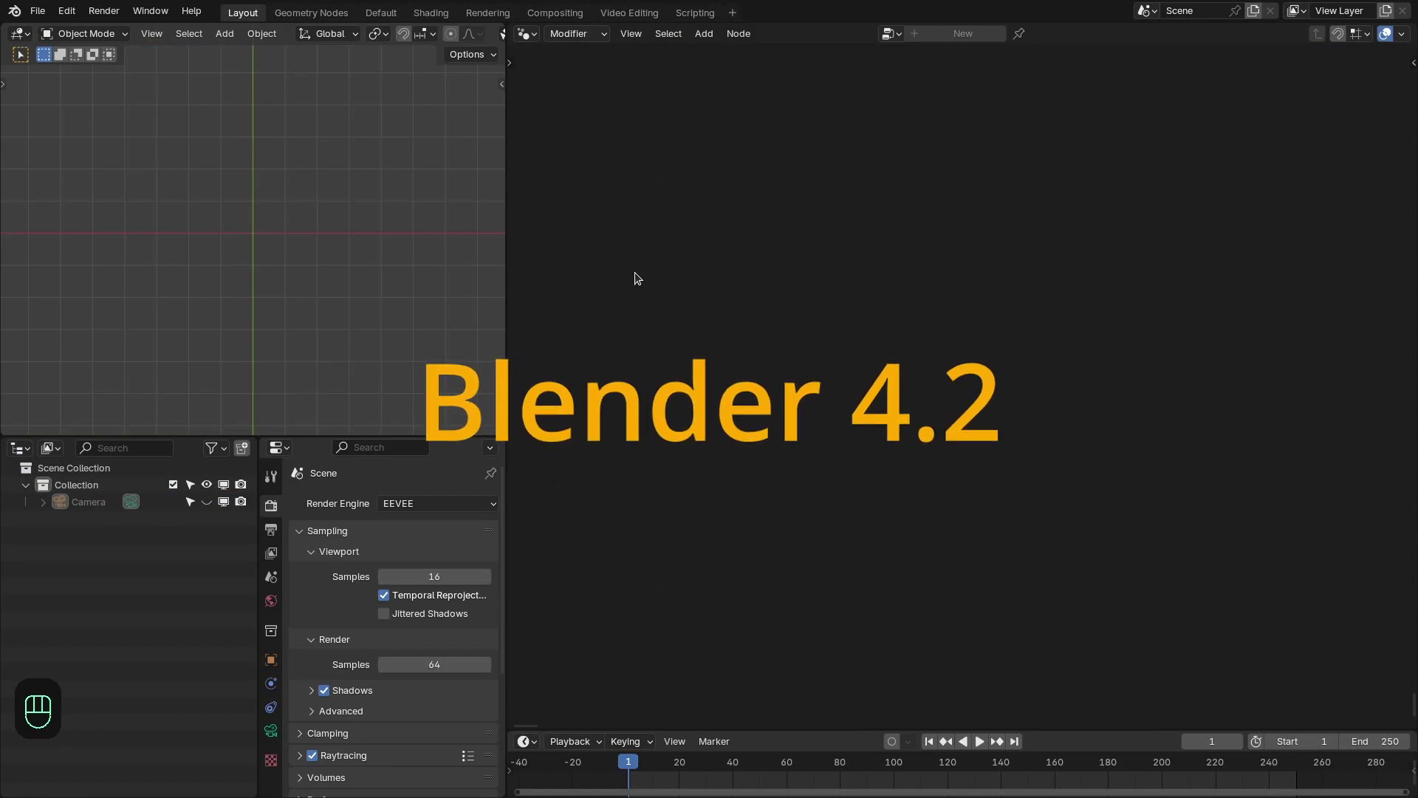
Add a plane mesh to the empty scene
{"action": "key", "text": "KP_7"}
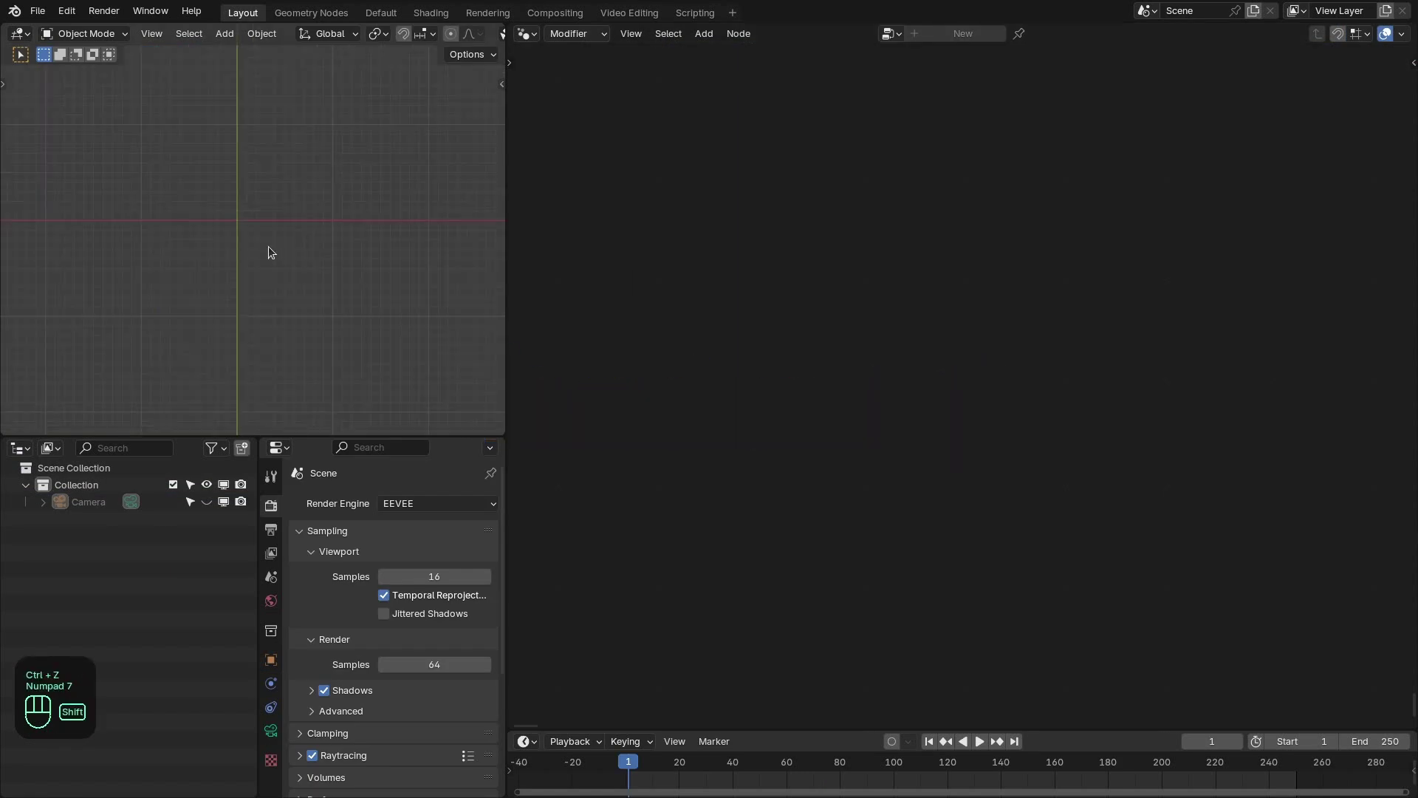
{"action": "key", "text": "shift+a"}
{"action": "mouse_move", "coordinate": [184, 240]}
{"action": "left_click", "coordinate": [328, 241]}
{"action": "middle_click_drag", "start_coordinate": [347, 317], "coordinate": [292, 278]}
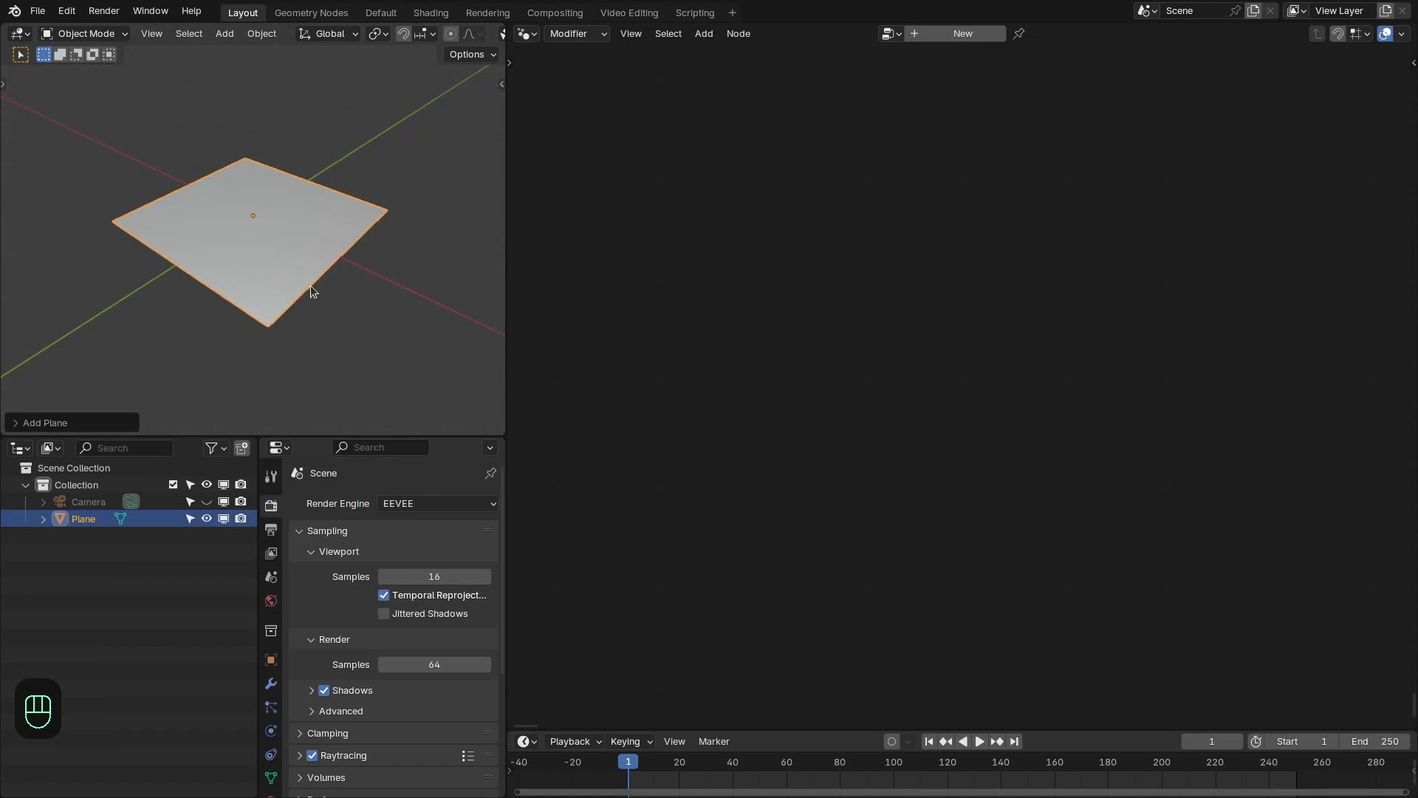
{"action": "middle_click_drag", "start_coordinate": [302, 285], "coordinate": [312, 288]}
Subdivide the whole plane three times in Edit Mode and return to Object Mode
{"action": "key", "text": "Tab"}
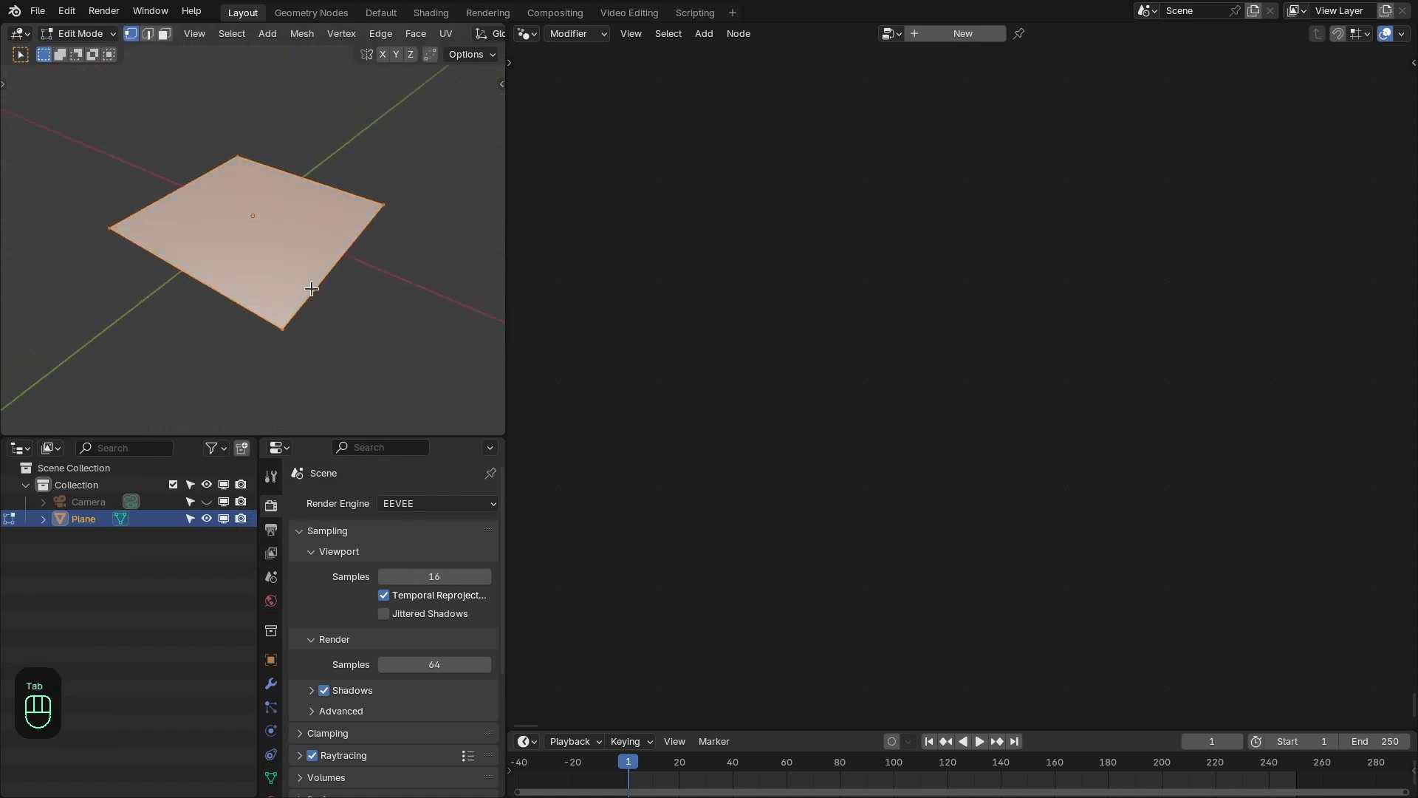
{"action": "key", "text": "w"}
{"action": "left_click", "coordinate": [204, 219]}
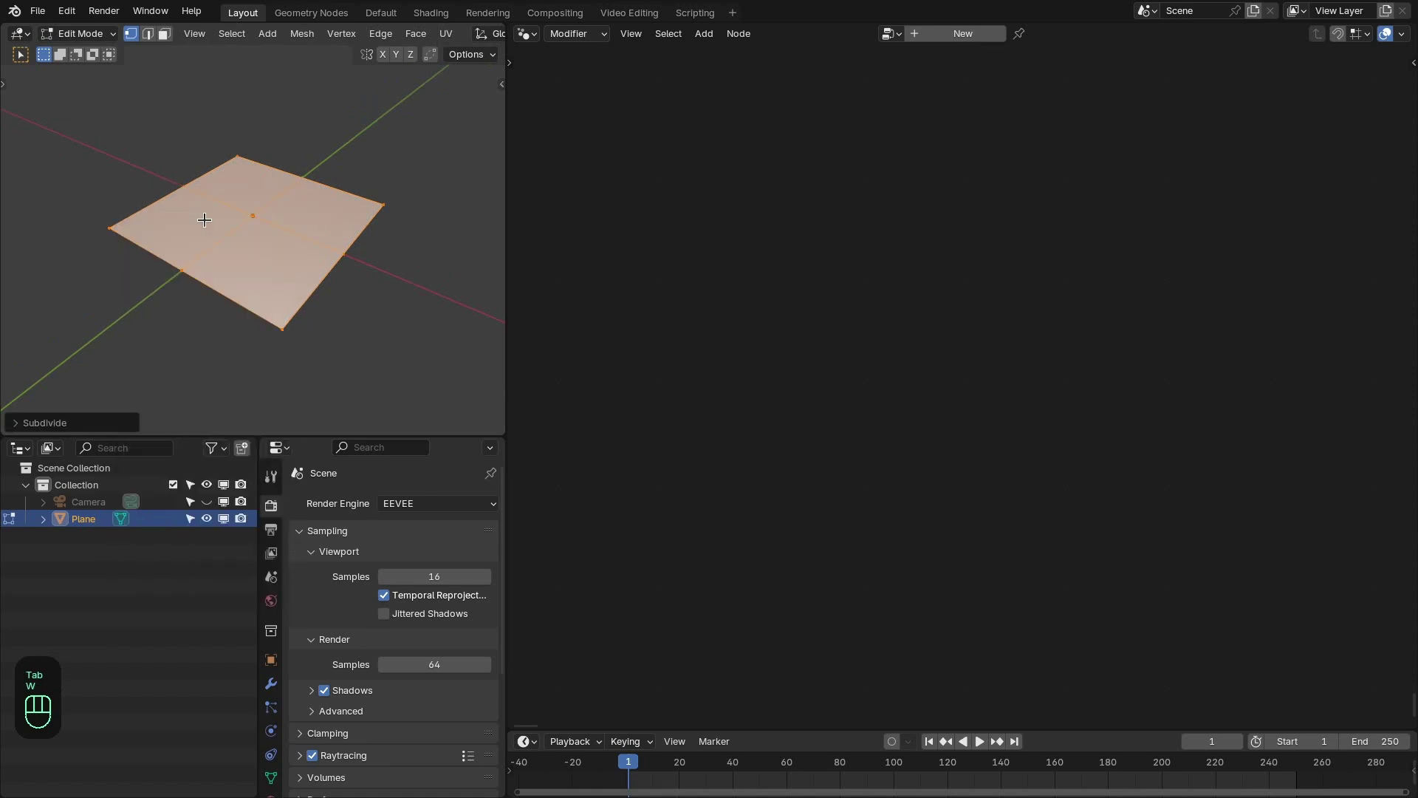
{"action": "key", "text": "w"}
{"action": "left_click", "coordinate": [204, 219]}
{"action": "key", "text": "w"}
{"action": "left_click", "coordinate": [204, 220]}
{"action": "scroll", "coordinate": [217, 240], "scroll_direction": "down", "scroll_amount": 2}
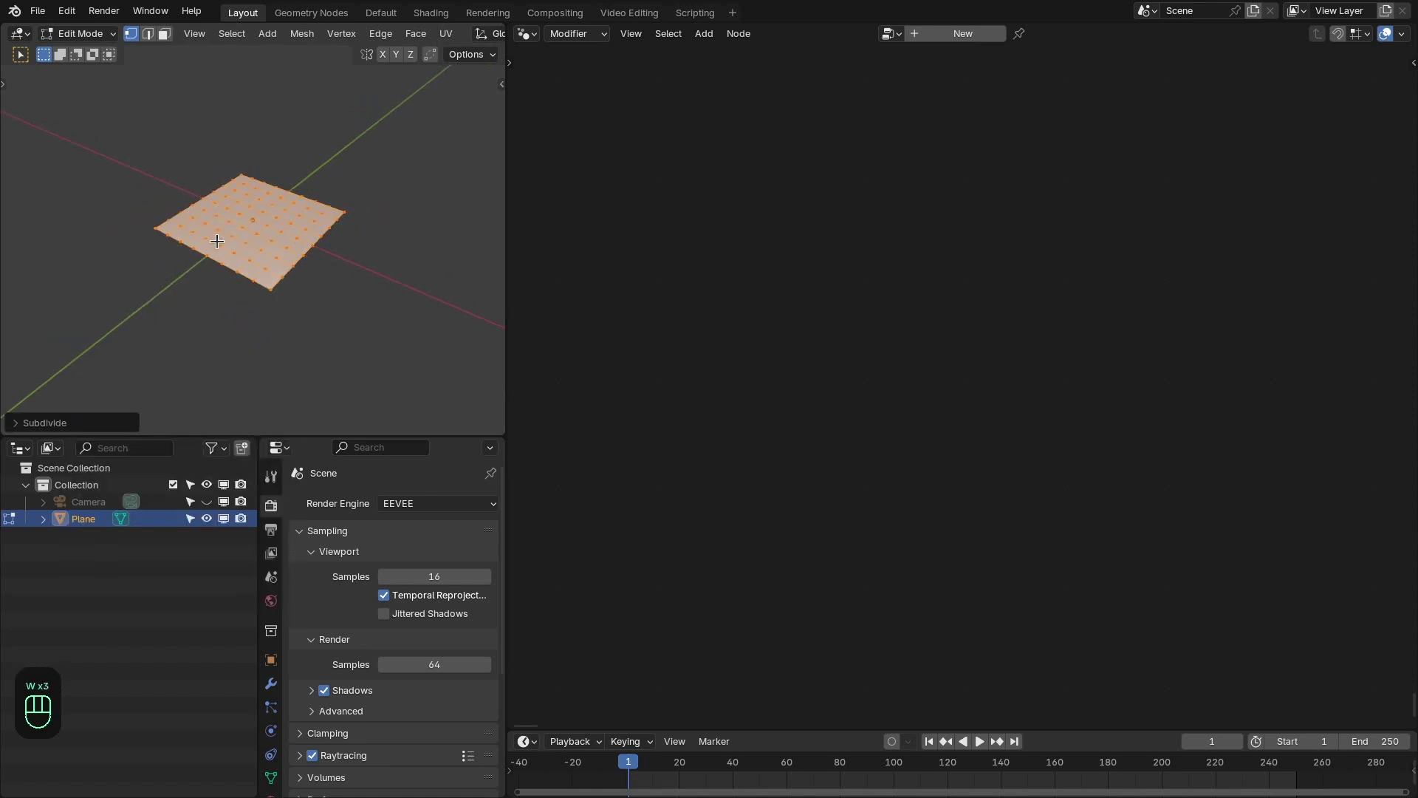
{"action": "middle_click_drag", "start_coordinate": [217, 241], "coordinate": [333, 250]}
{"action": "key", "text": "Tab"}
{"action": "scroll", "coordinate": [223, 260], "scroll_direction": "up", "scroll_amount": 2}
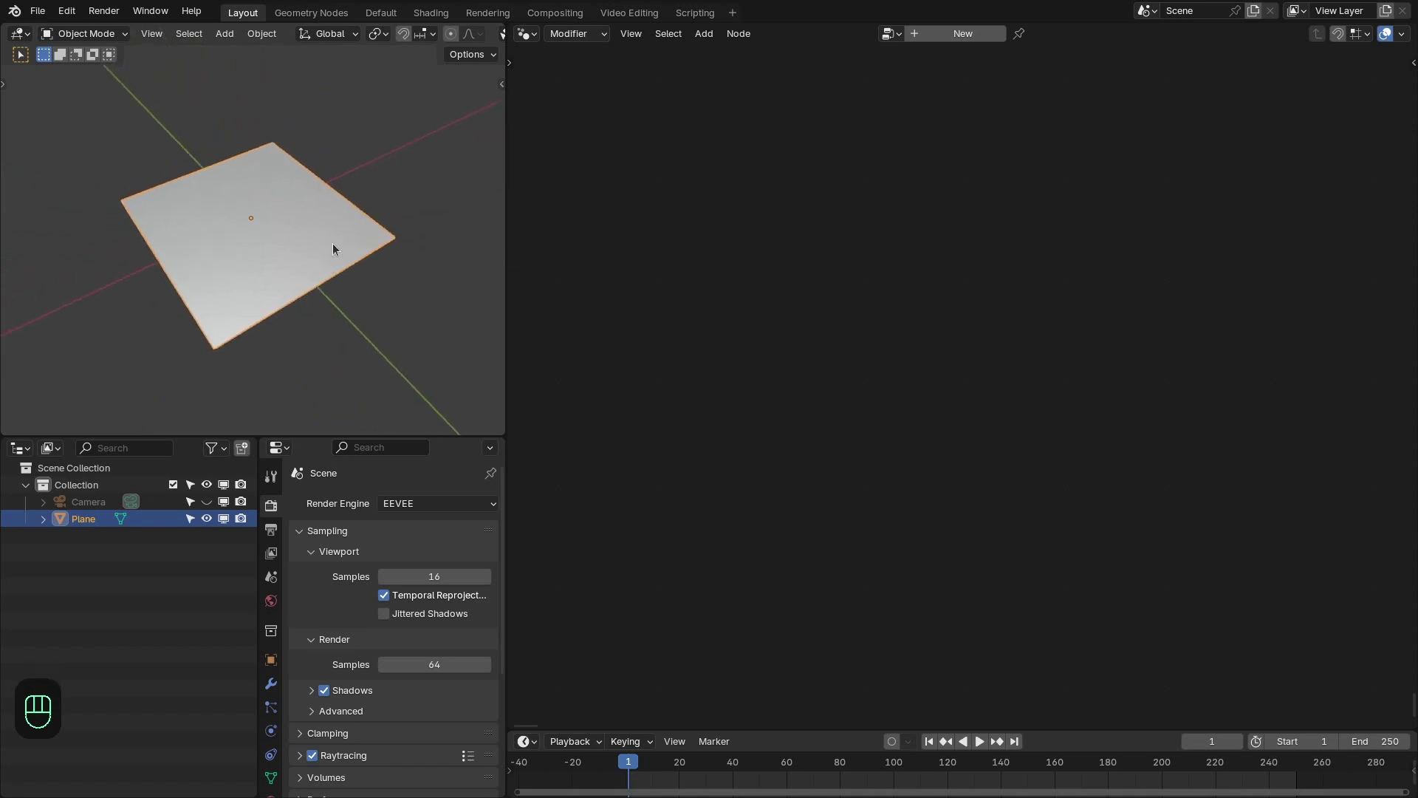
Create a new geometry node tree on the plane and turn off the node editor's overlays
{"action": "left_click", "coordinate": [1006, 36]}
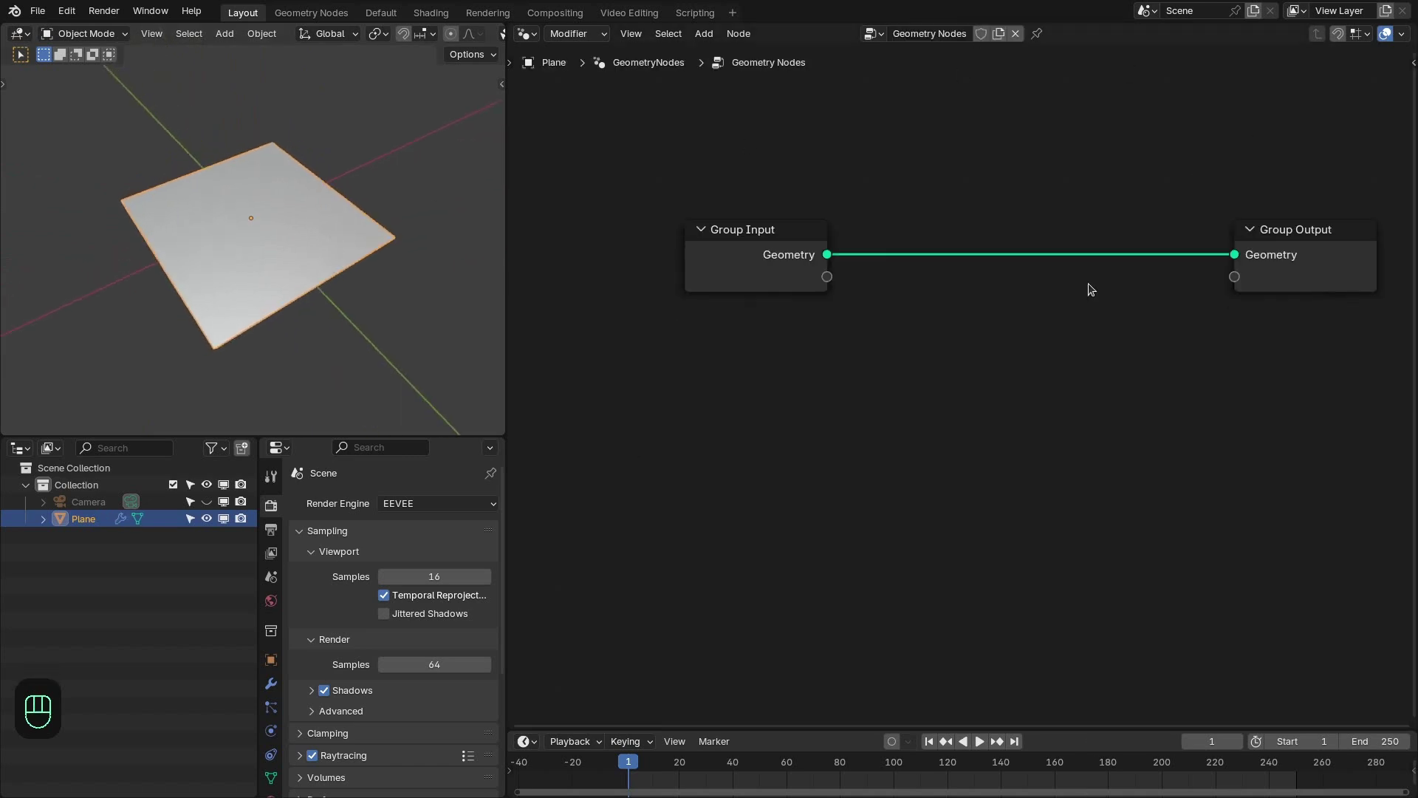
{"action": "left_click", "coordinate": [1386, 33]}
{"action": "middle_click_drag", "start_coordinate": [1238, 215], "coordinate": [1193, 214]}
Add an Extrude Mesh node fed by the Group Input geometry and insert it before the Group Output
{"action": "left_click_drag", "start_coordinate": [782, 253], "coordinate": [881, 375]}
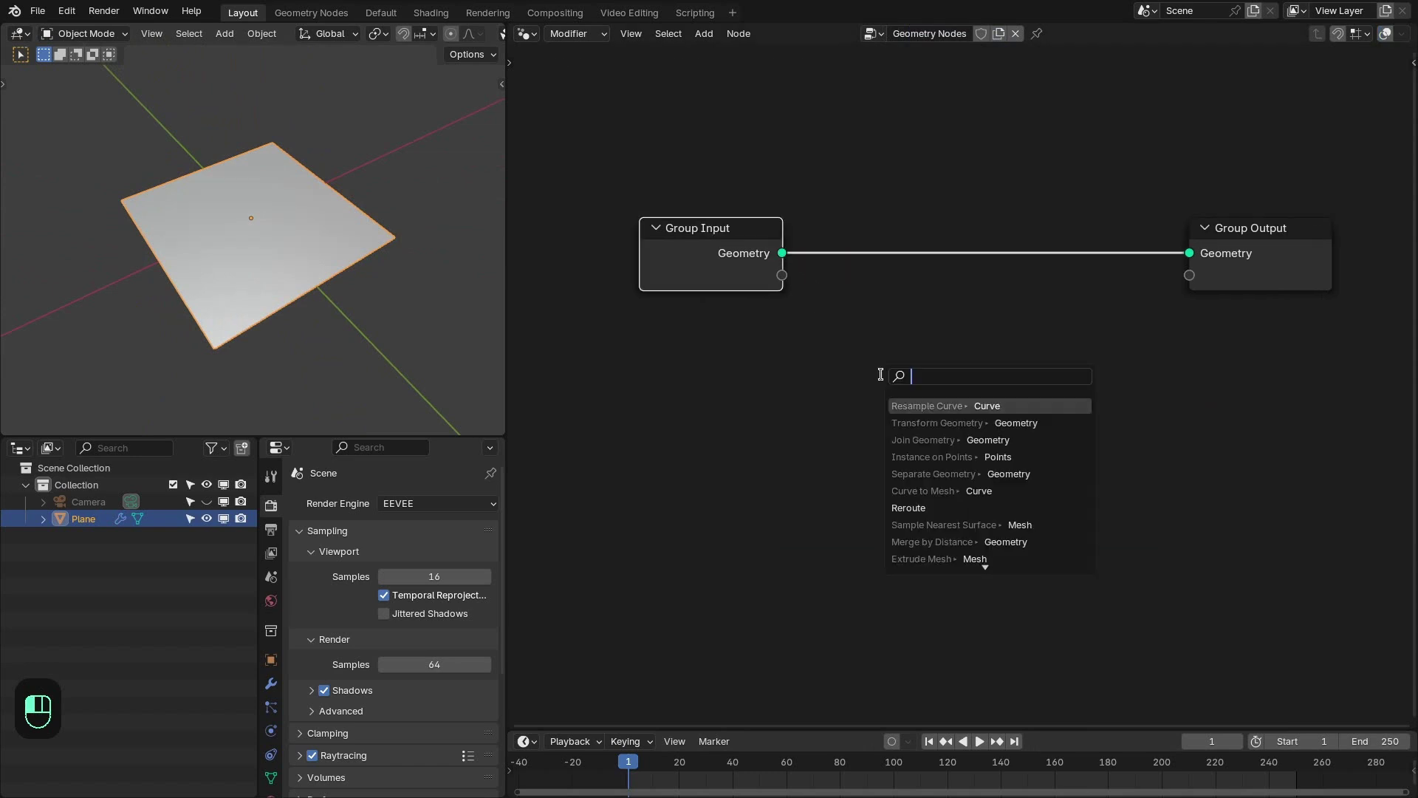
{"action": "type", "text": "extrdu"}
{"action": "key", "text": "Return"}
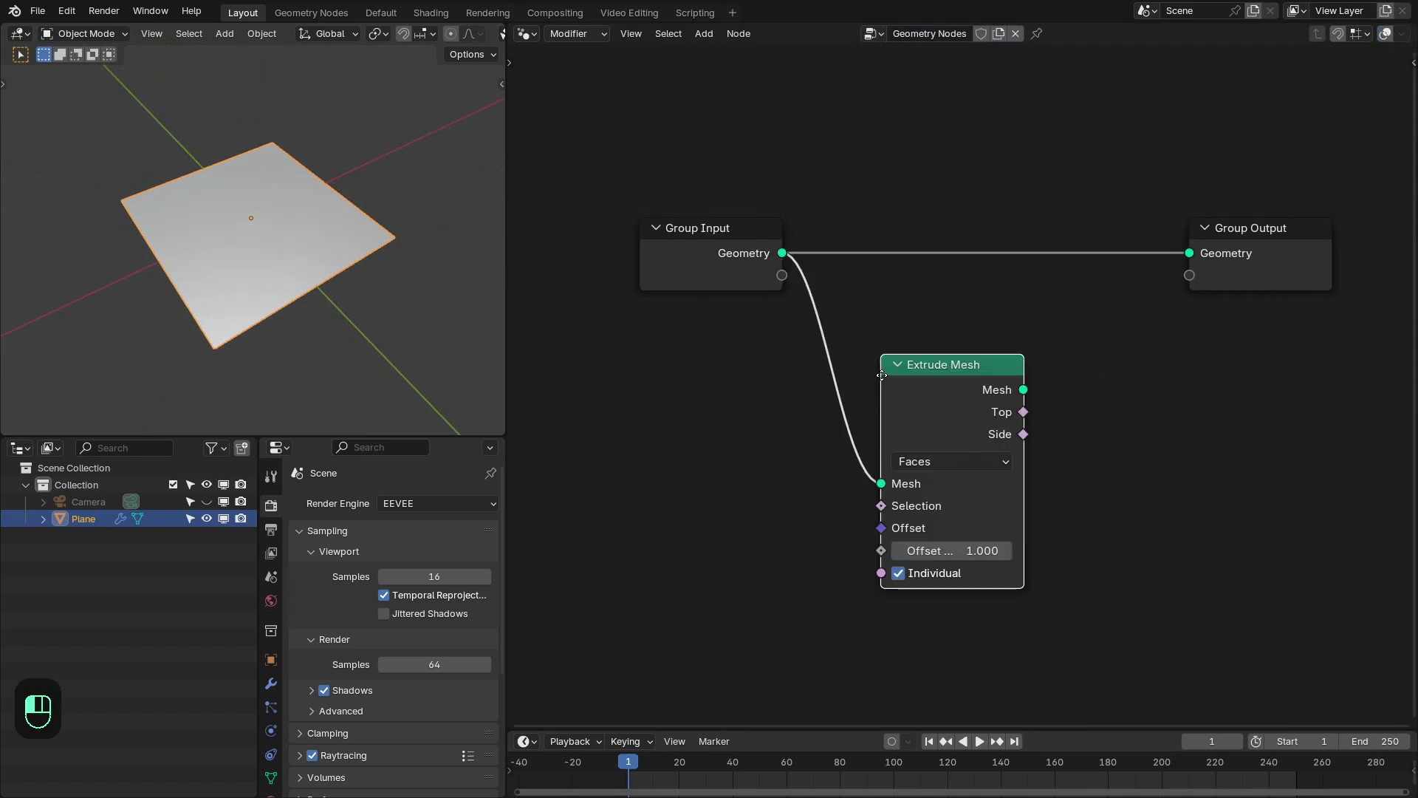
{"action": "left_click", "coordinate": [965, 303]}
{"action": "left_click_drag", "start_coordinate": [947, 303], "coordinate": [941, 277]}
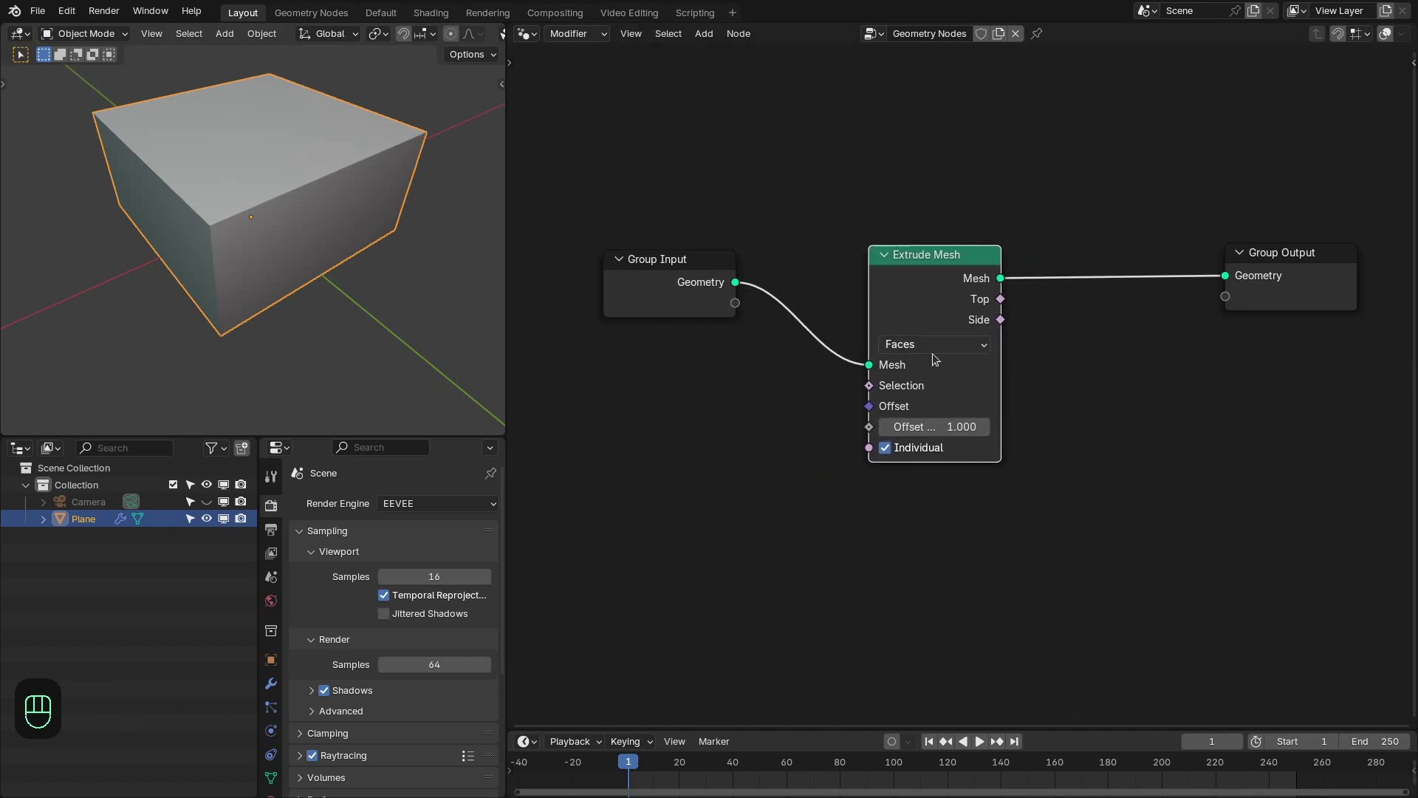
{"action": "left_click_drag", "start_coordinate": [827, 435], "coordinate": [1041, 495]}
{"action": "middle_click_drag", "start_coordinate": [1032, 454], "coordinate": [1000, 447]}
Insert a Scale Elements node between Extrude Mesh and Group Output, and link Extrude Mesh's Top to its Selection
{"action": "left_click_drag", "start_coordinate": [1235, 255], "coordinate": [1296, 264]}
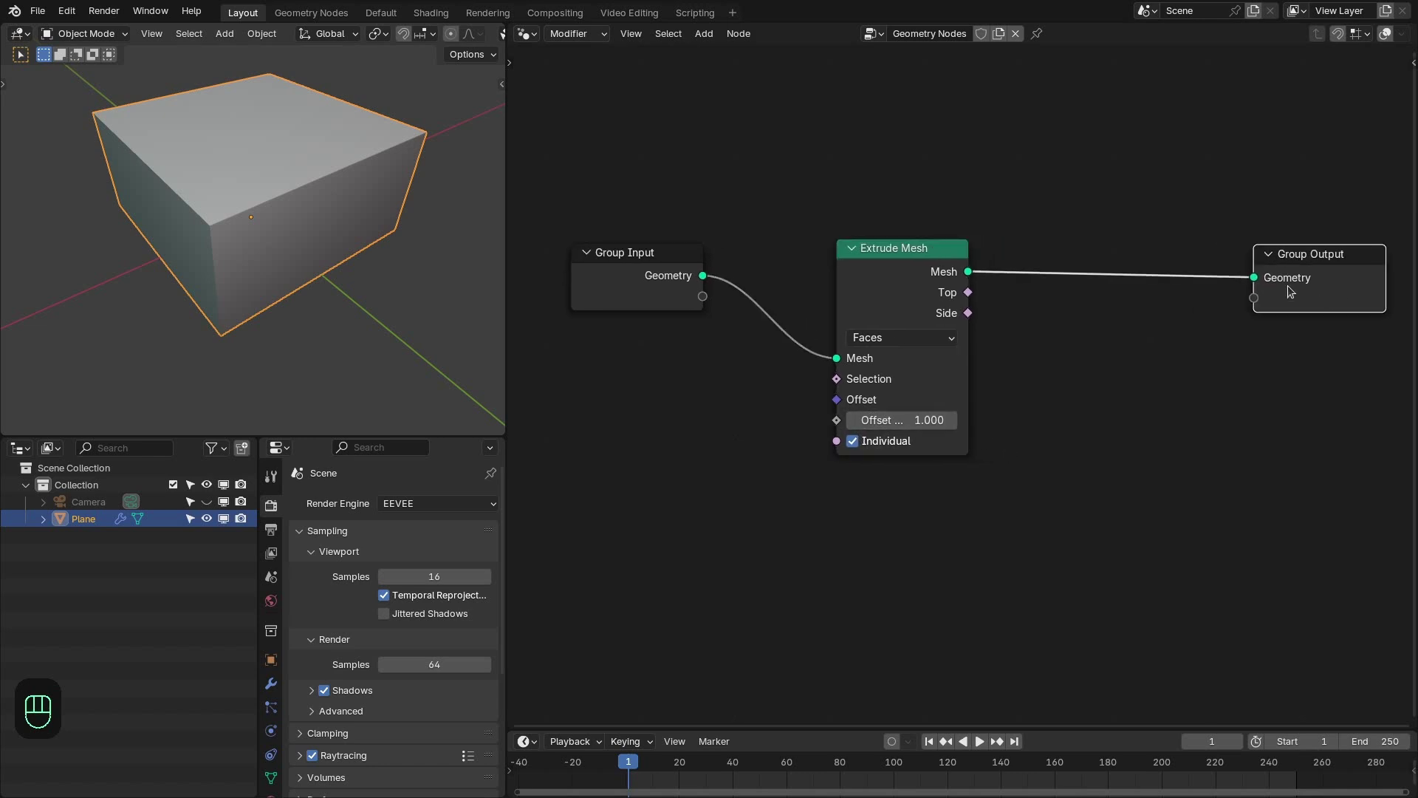
{"action": "key", "text": "shift+a"}
{"action": "left_click", "coordinate": [1012, 57]}
{"action": "type", "text": "scal el"}
{"action": "key", "text": "Return"}
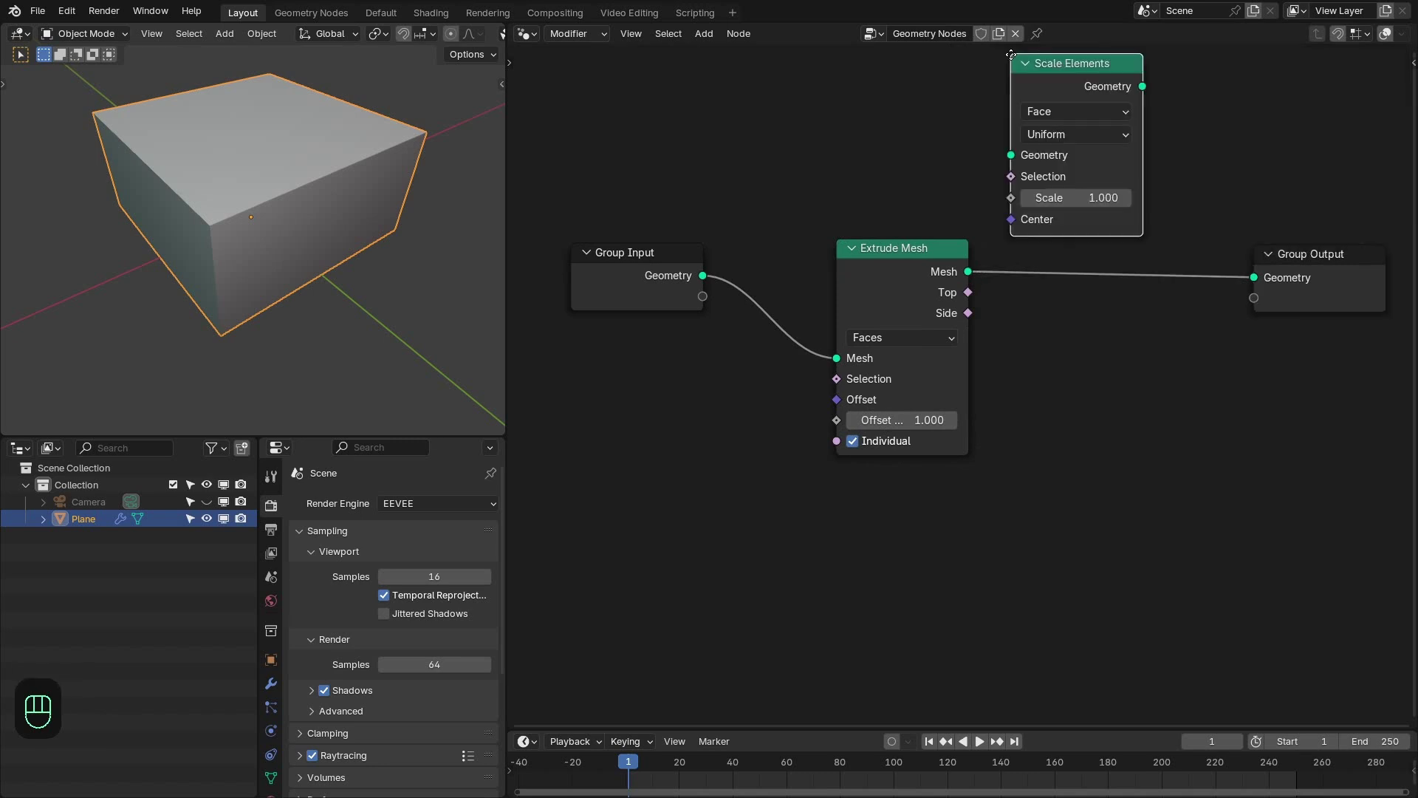
{"action": "left_click", "coordinate": [1007, 235]}
{"action": "left_click_drag", "start_coordinate": [968, 292], "coordinate": [1031, 345]}
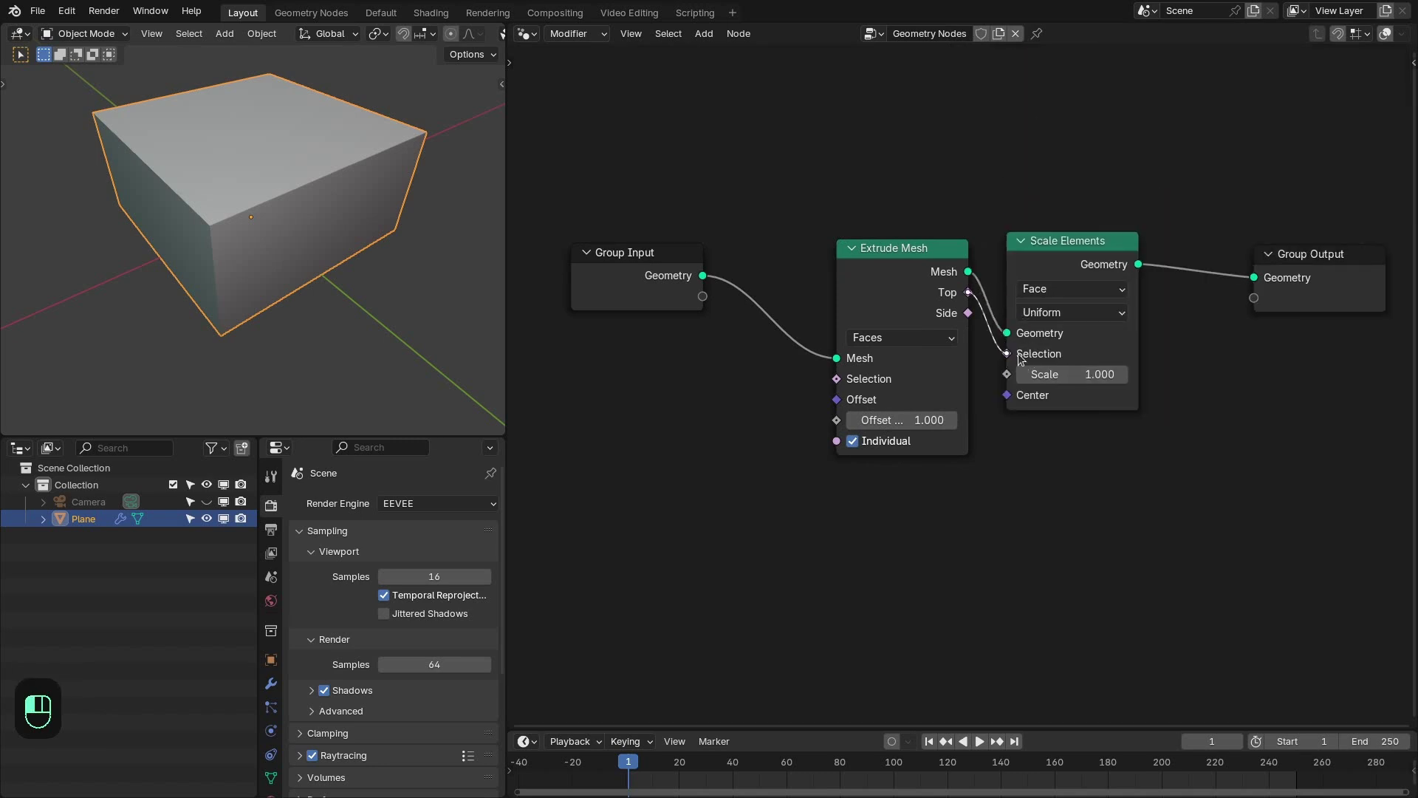
{"action": "left_click_drag", "start_coordinate": [1079, 251], "coordinate": [1073, 260]}
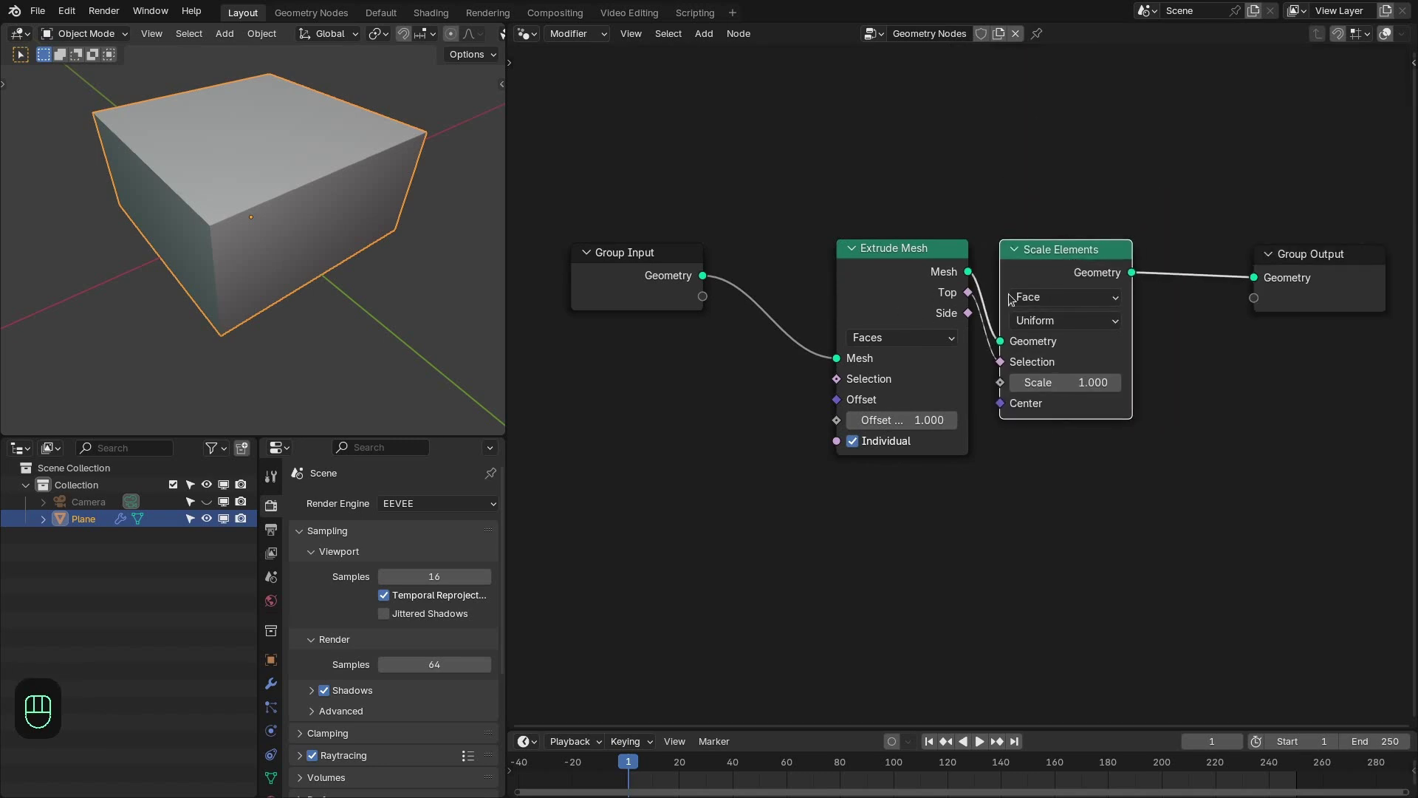
Set the Scale Elements node's scale to 0 to collapse the extruded top faces into spikes
{"action": "left_click", "coordinate": [1068, 381]}
{"action": "key", "text": "Return"}
{"action": "middle_click_drag", "start_coordinate": [295, 218], "coordinate": [362, 218]}
Set the Extrude Mesh node's Offset Scale to 0.5
{"action": "middle_click_drag", "start_coordinate": [933, 405], "coordinate": [1000, 382]}
{"action": "left_click_drag", "start_coordinate": [903, 375], "coordinate": [886, 362]}
{"action": "left_click_drag", "start_coordinate": [800, 380], "coordinate": [799, 381]}
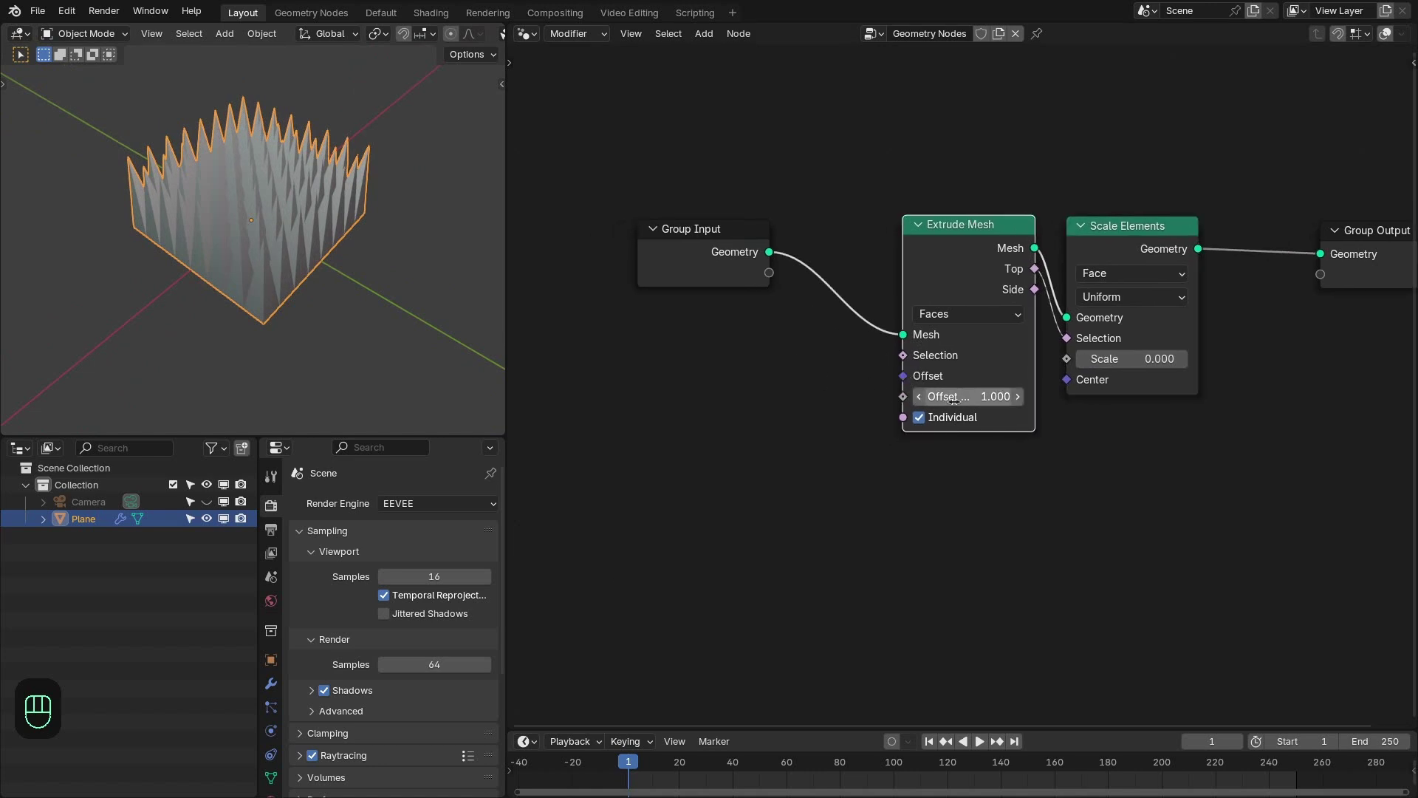
{"action": "left_click_drag", "start_coordinate": [977, 397], "coordinate": [953, 397]}
{"action": "left_click", "coordinate": [977, 397]}
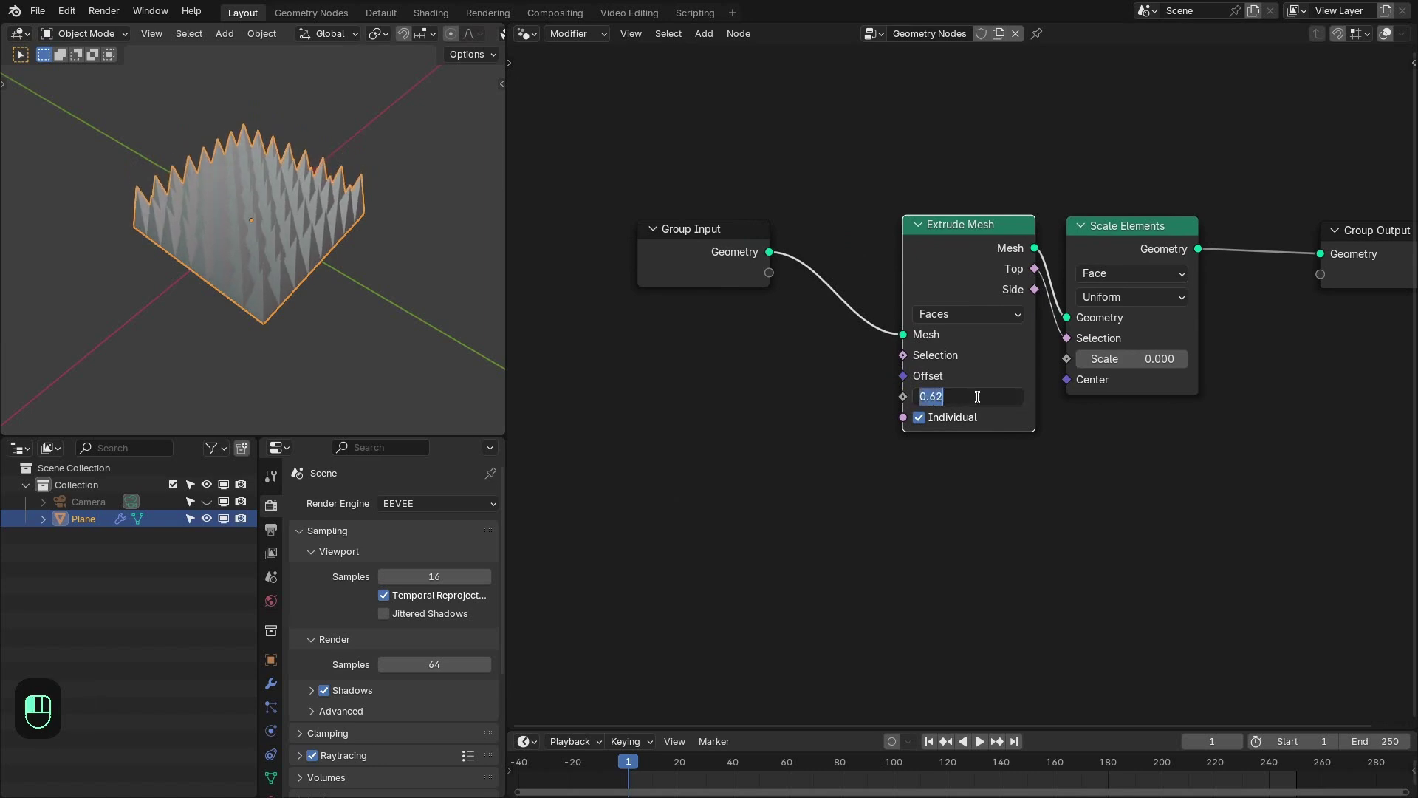
{"action": "type", "text": ".5"}
{"action": "key", "text": "Return"}
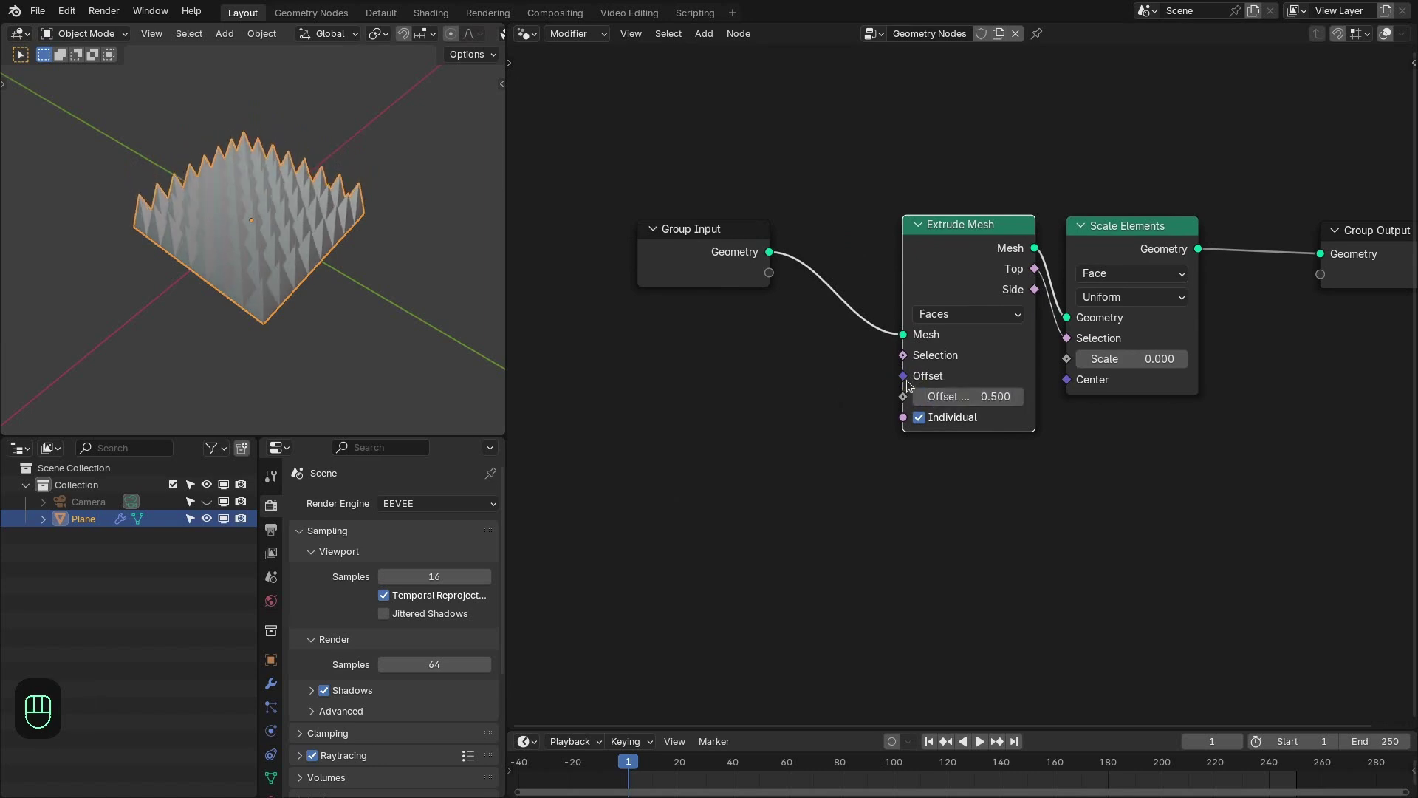
Add a Noise Texture node with its Color output linked to Extrude Mesh's Offset
{"action": "left_click_drag", "start_coordinate": [778, 385], "coordinate": [778, 382]}
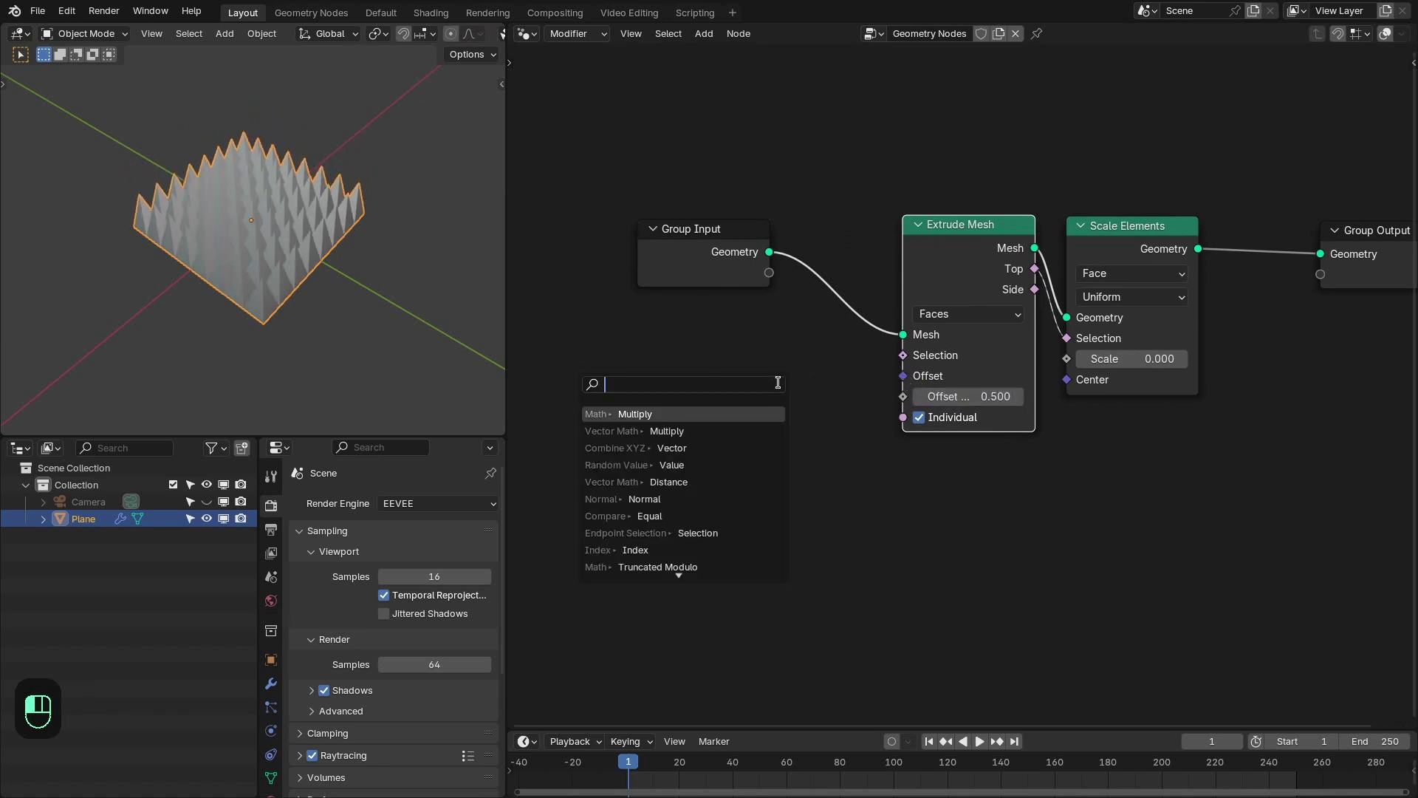
{"action": "type", "text": "noise"}
{"action": "key", "text": "Down"}
{"action": "key", "text": "Down"}
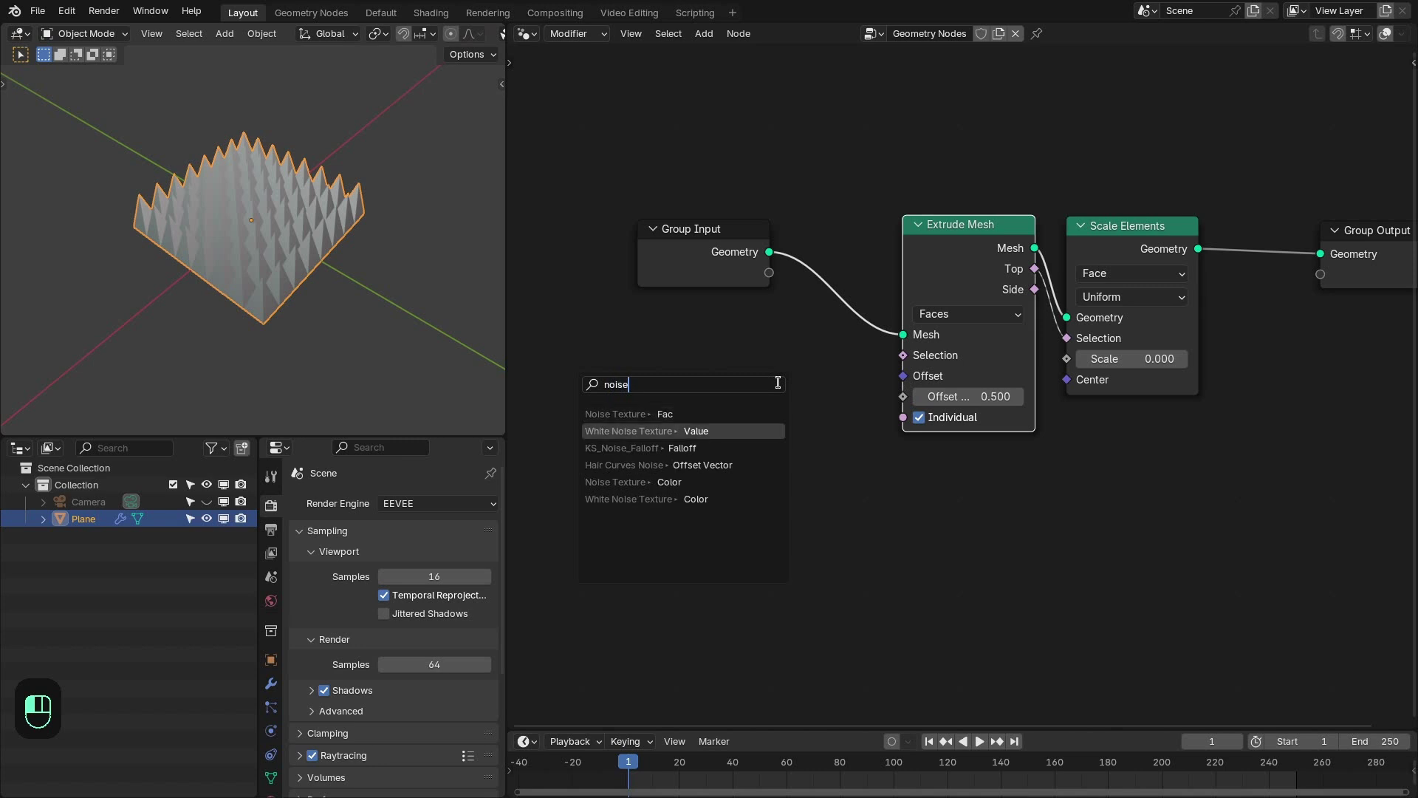
{"action": "key", "text": "Down"}
{"action": "key", "text": "Down"}
{"action": "key", "text": "Return"}
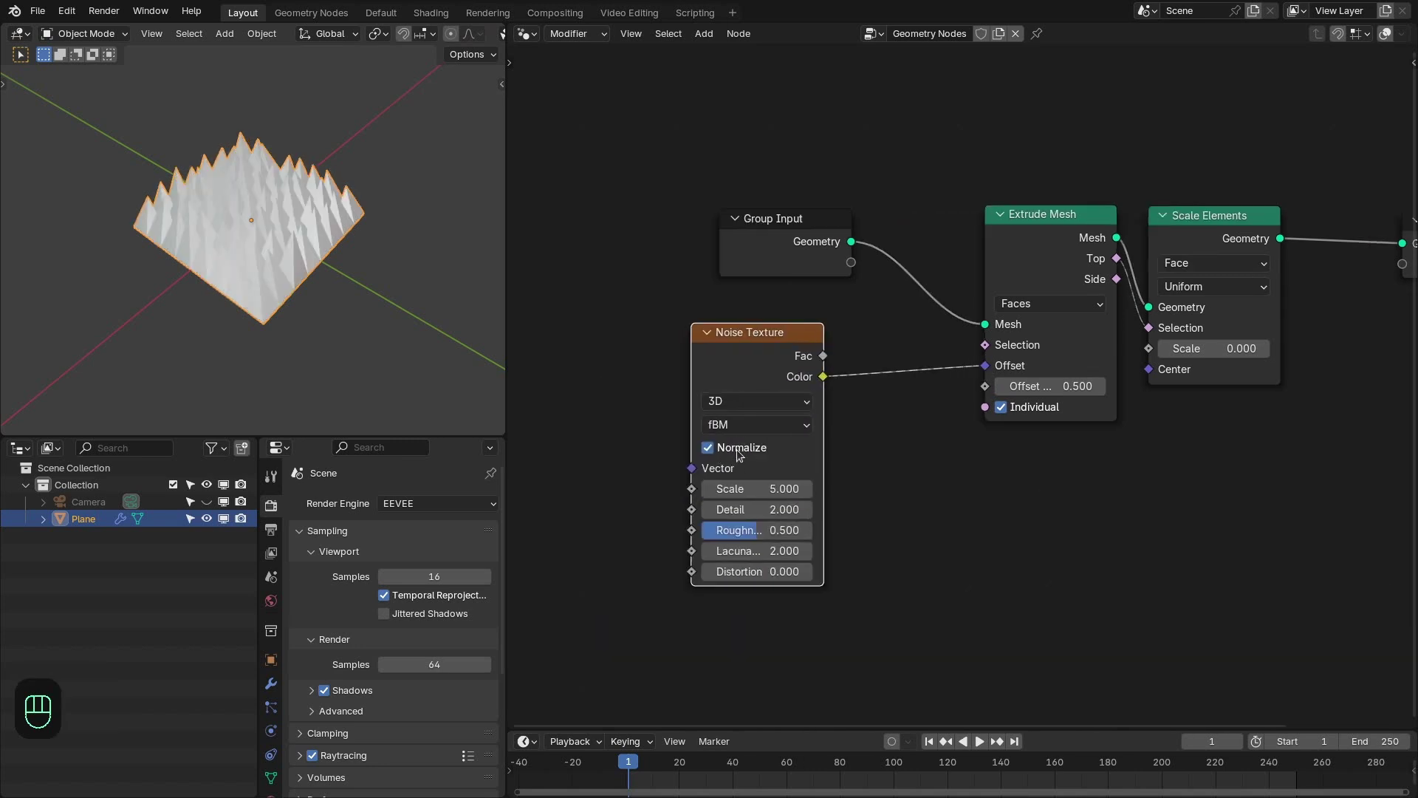
Disable Normalize on the Noise Texture and switch its dimensions to 4D
{"action": "left_click", "coordinate": [737, 450]}
{"action": "left_click_drag", "start_coordinate": [754, 347], "coordinate": [764, 353]}
{"action": "middle_click_drag", "start_coordinate": [790, 410], "coordinate": [770, 405]}
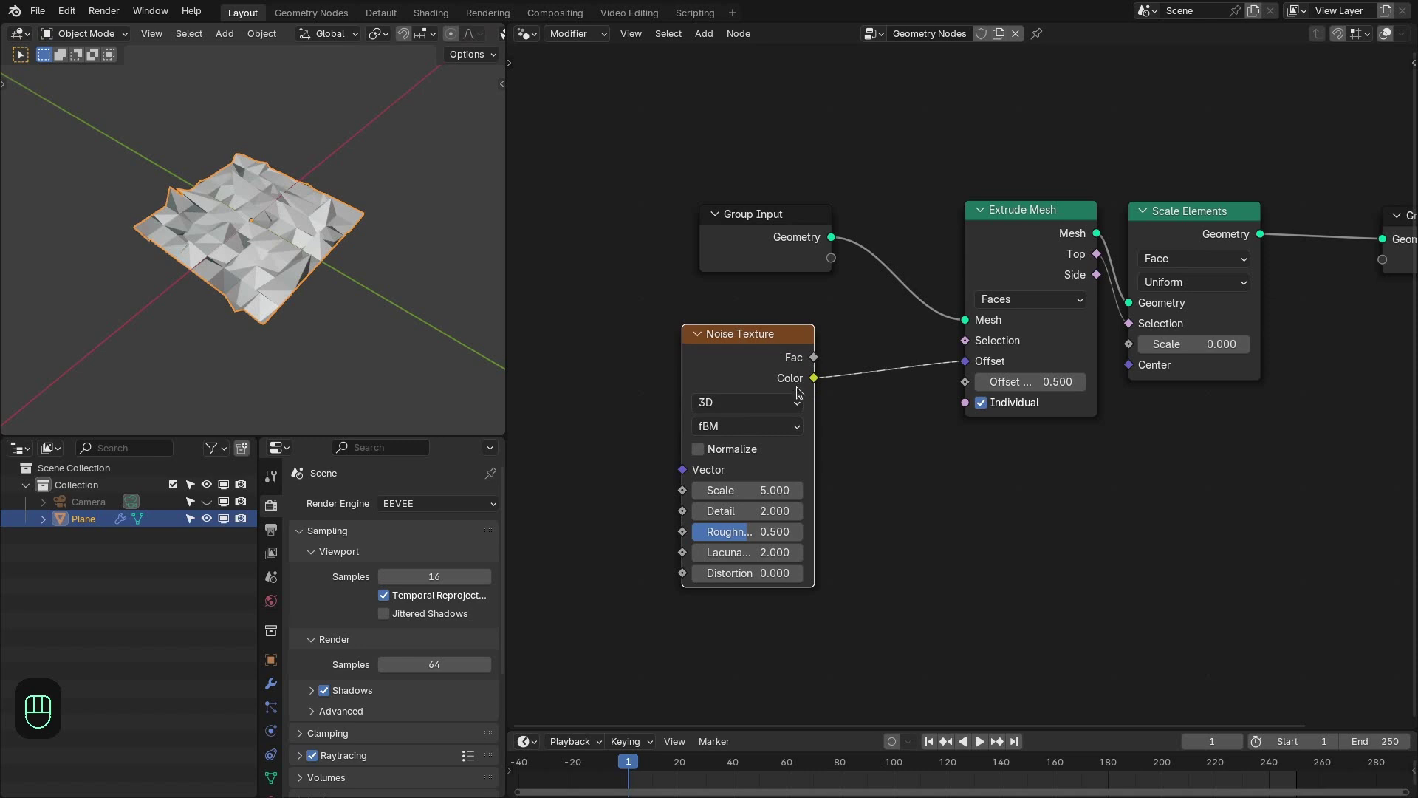
{"action": "left_click", "coordinate": [756, 412]}
{"action": "left_click", "coordinate": [720, 515]}
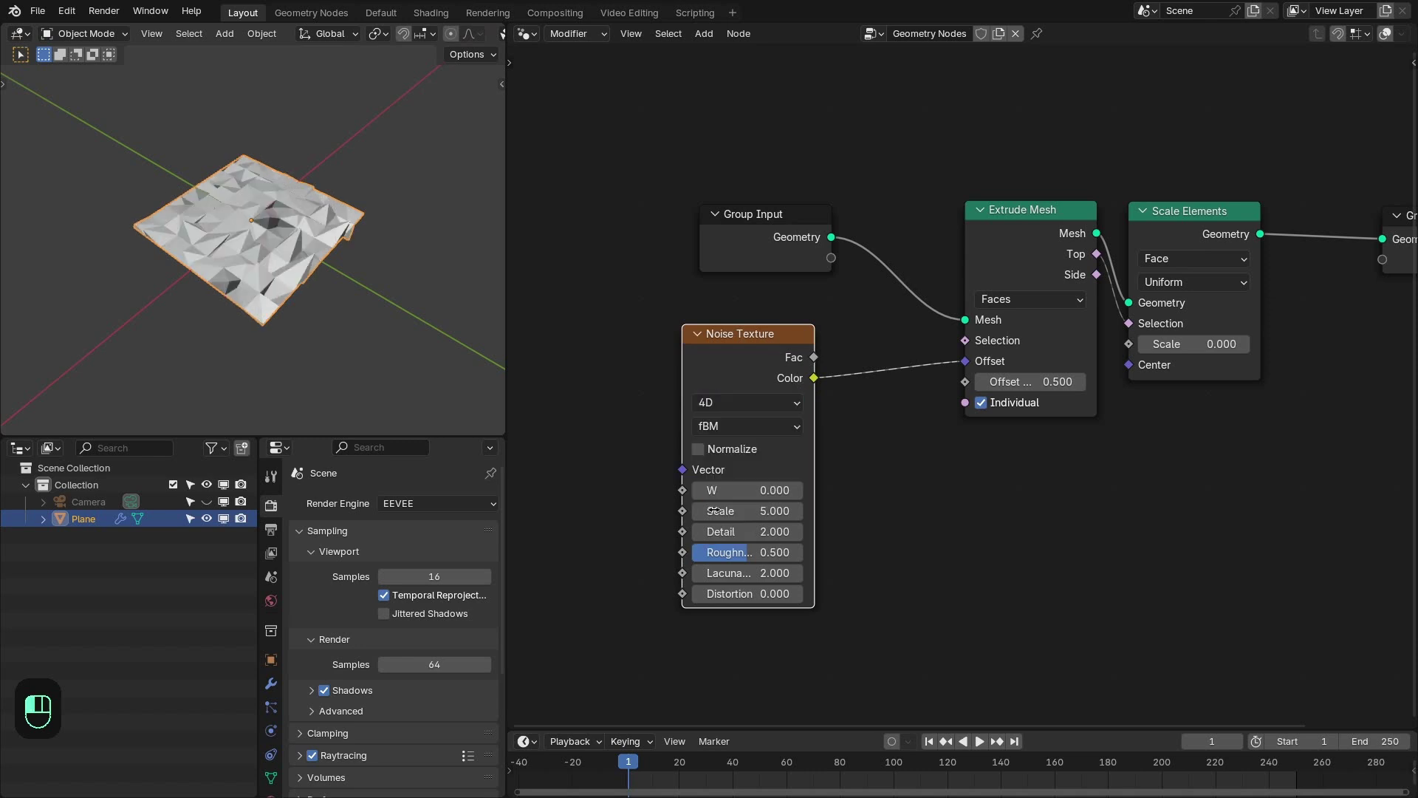
Set the Noise Texture's W to 0, Scale to 1 and Detail to 0
{"action": "scroll", "coordinate": [832, 471], "scroll_direction": "down", "scroll_amount": 1}
{"action": "left_click_drag", "start_coordinate": [775, 459], "coordinate": [826, 460]}
{"action": "type", "text": "0"}
{"action": "key", "text": "Return"}
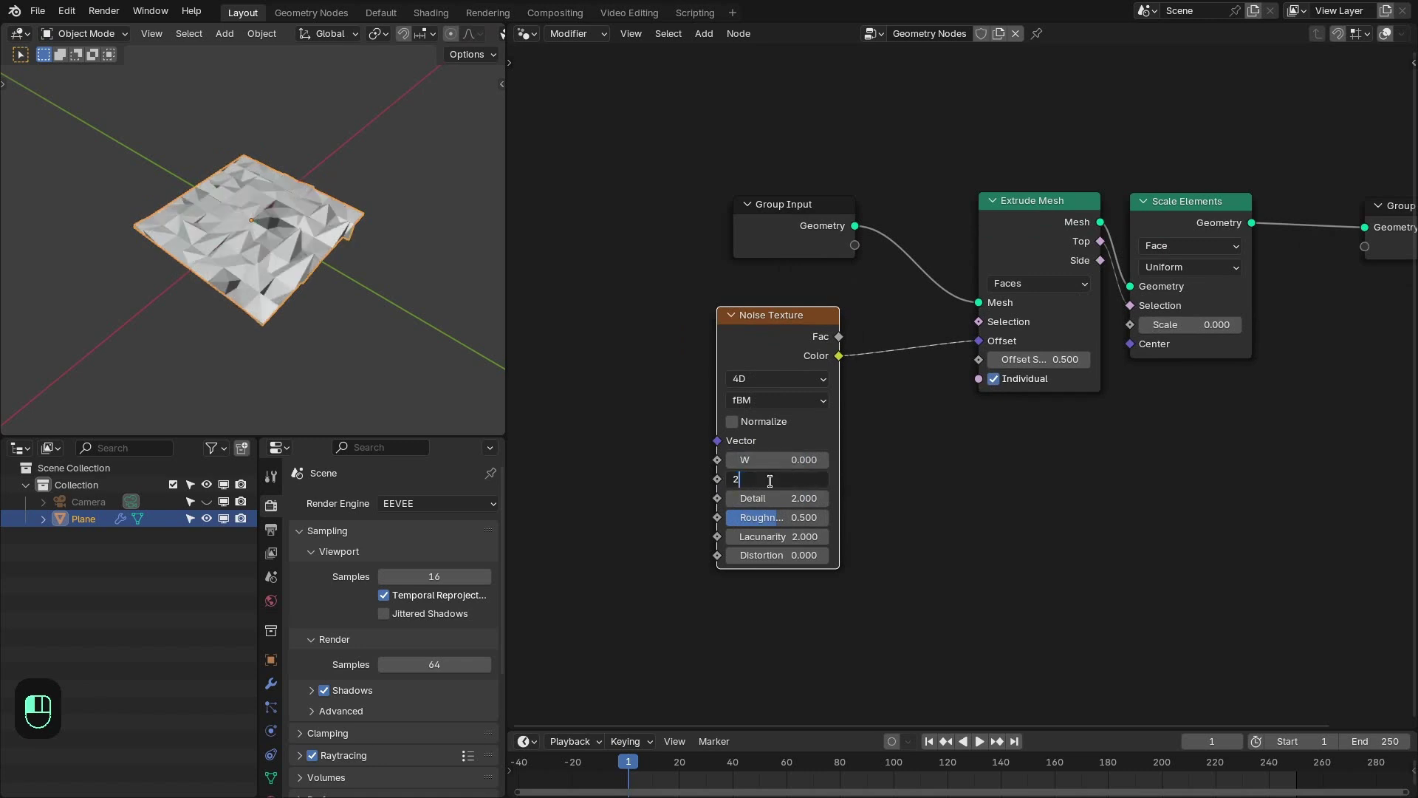
{"action": "type", "text": "1"}
{"action": "key", "text": "Tab"}
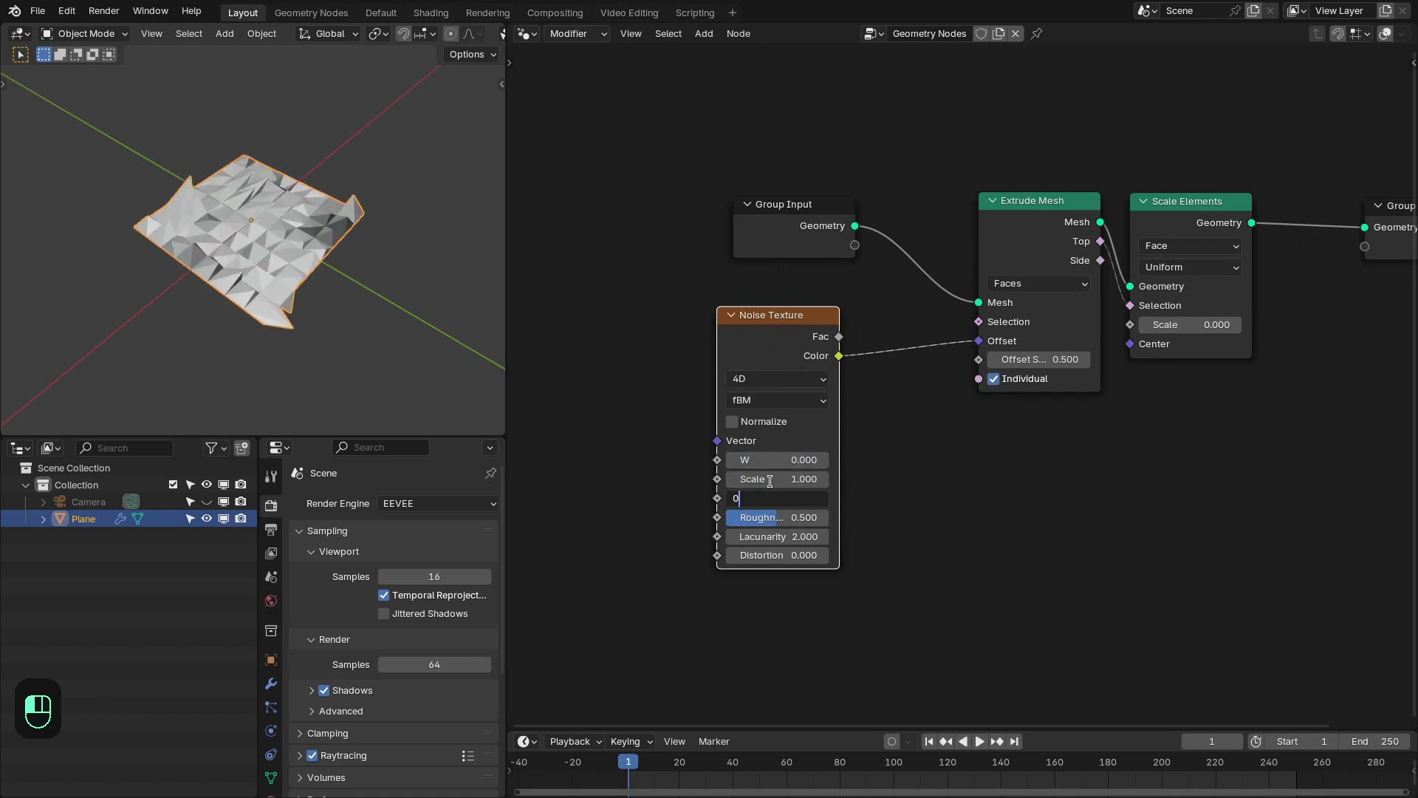
{"action": "type", "text": "0"}
{"action": "key", "text": "Return"}
Change the Noise Texture's W to 6.84 and check the spikes' directions from the front and at an angle
{"action": "middle_click_drag", "start_coordinate": [318, 276], "coordinate": [352, 266]}
{"action": "left_click_drag", "start_coordinate": [775, 459], "coordinate": [835, 460], "text": "shift"}
{"action": "middle_click_drag", "start_coordinate": [296, 351], "coordinate": [303, 296]}
{"action": "scroll", "coordinate": [303, 295], "scroll_direction": "up", "scroll_amount": 2}
{"action": "mouse_move", "coordinate": [770, 460]}
{"action": "left_mouse_down", "text": "shift"}
{"action": "mouse_move", "coordinate": [820, 460]}
{"action": "mouse_move", "coordinate": [794, 460]}
{"action": "left_mouse_up", "text": "shift"}
{"action": "key", "text": "KP_1"}
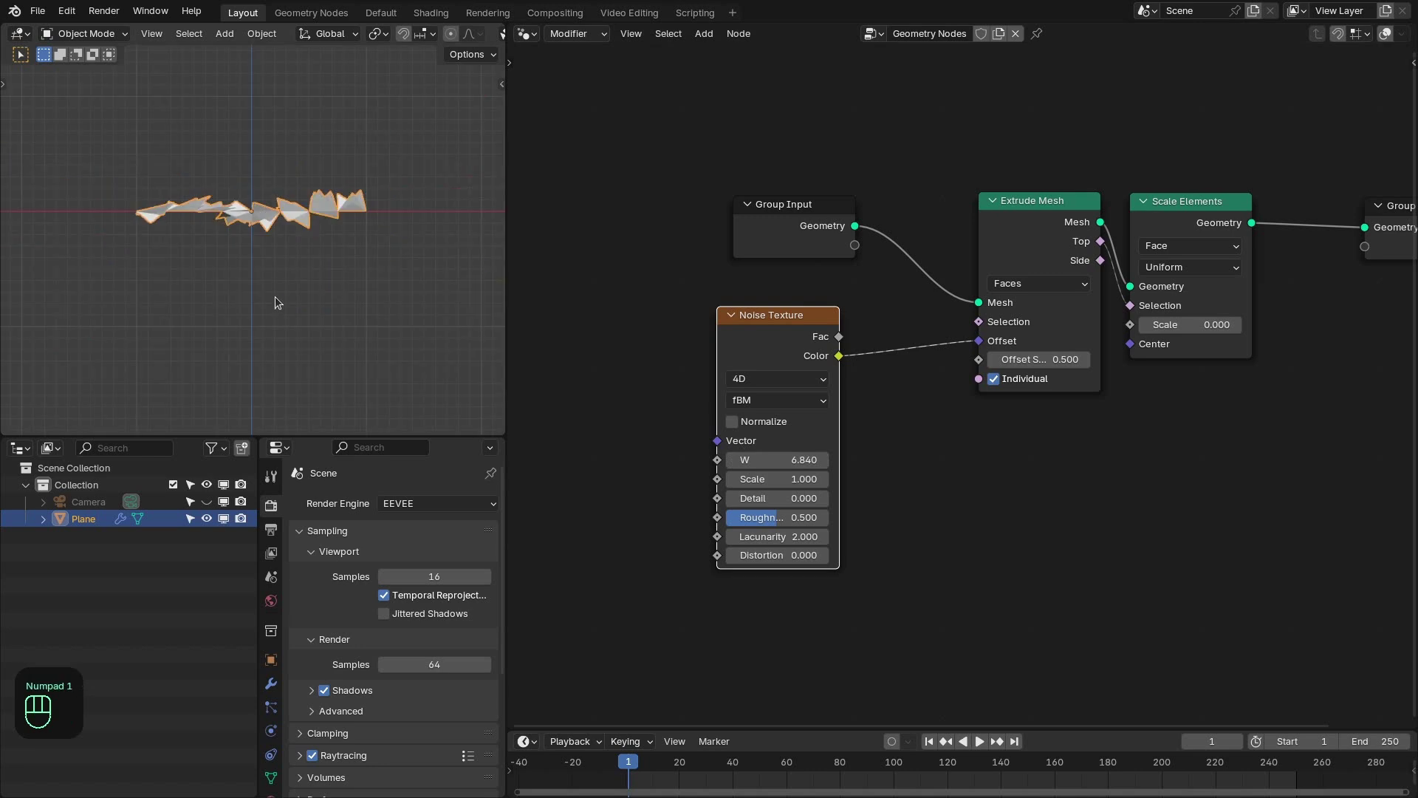
{"action": "scroll", "coordinate": [283, 208], "scroll_direction": "up", "scroll_amount": 5}
{"action": "middle_click_drag", "start_coordinate": [328, 228], "coordinate": [367, 250], "text": "shift"}
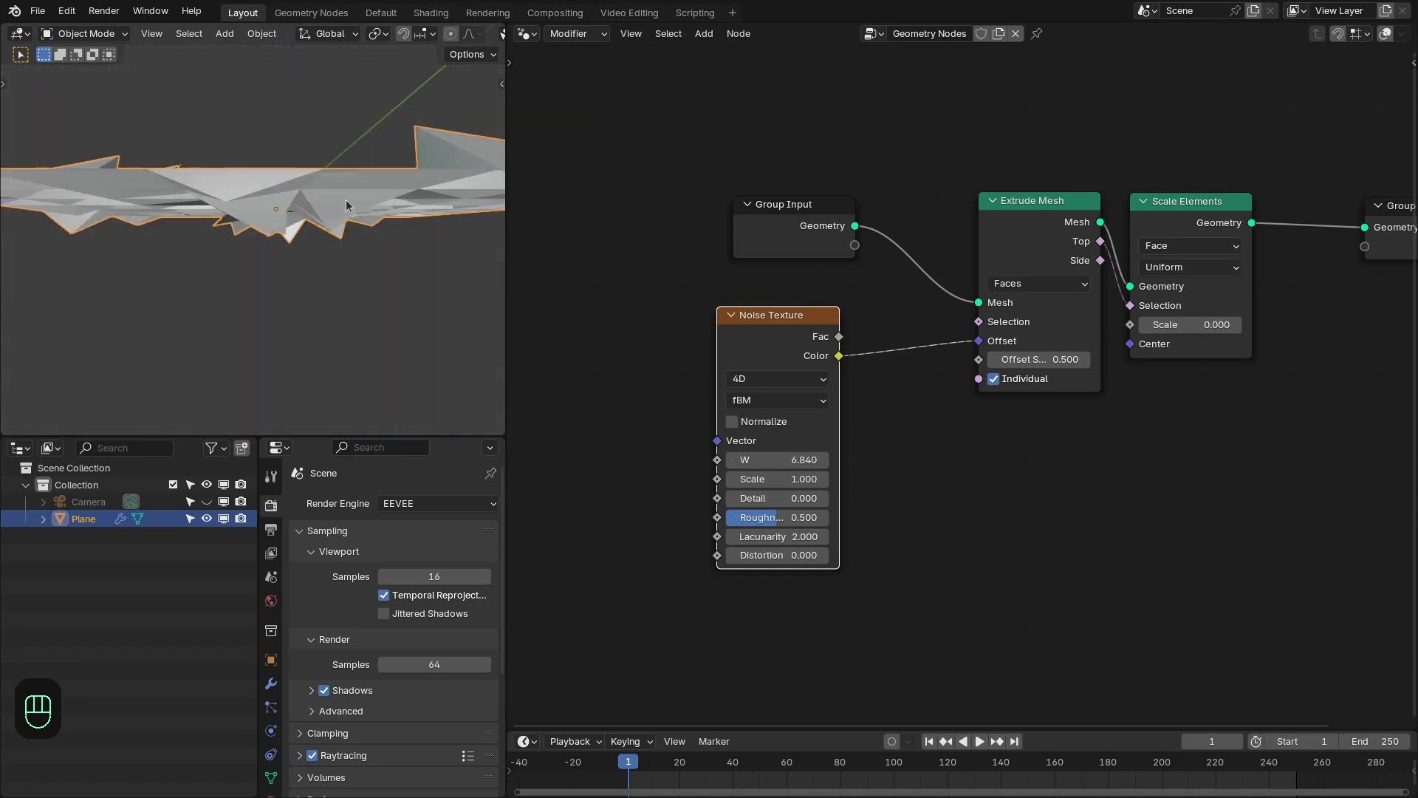
{"action": "middle_click_drag", "start_coordinate": [338, 204], "coordinate": [284, 293]}
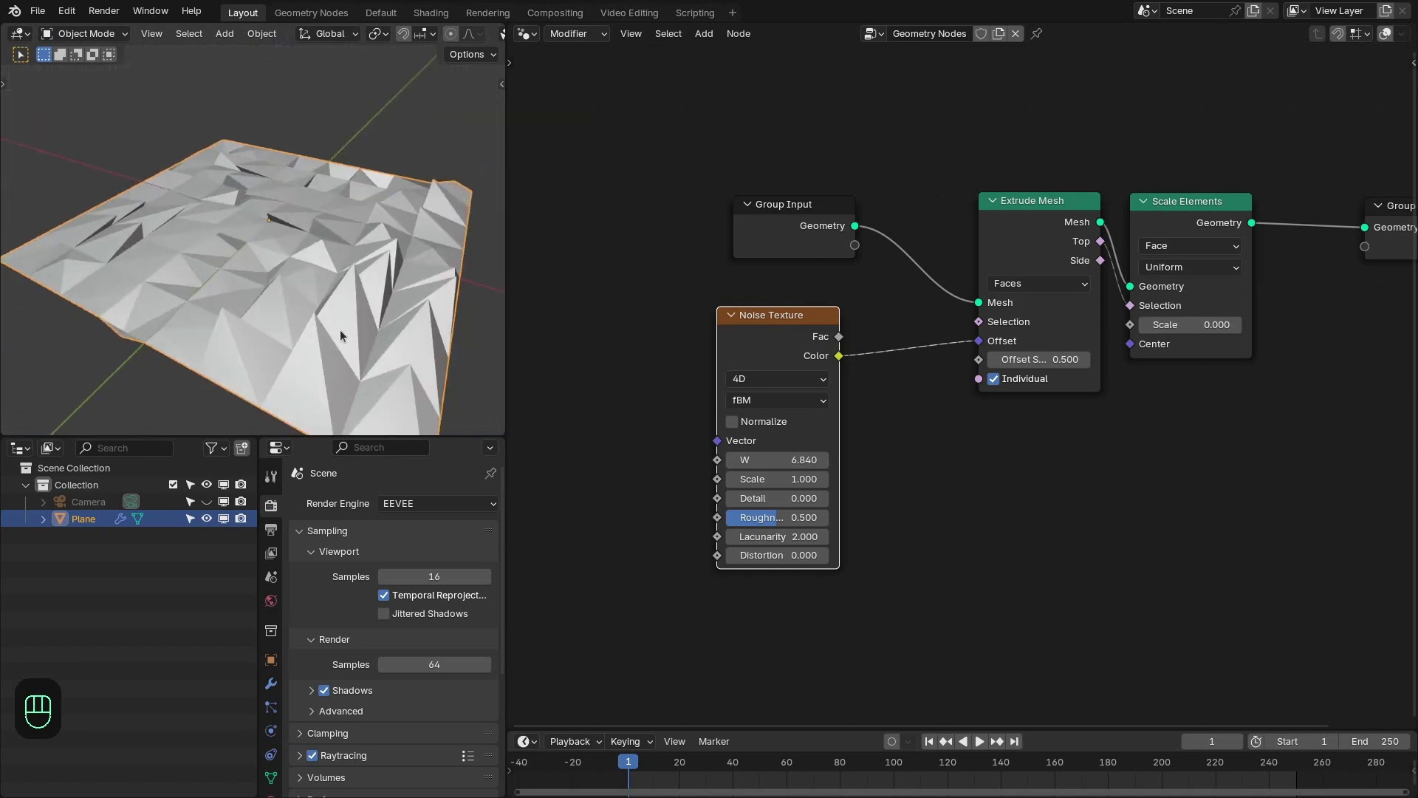
Add a Project vector math node beside the Noise Texture, with the noise Color linked to its first Vector input
{"action": "middle_click_drag", "start_coordinate": [749, 347], "coordinate": [1025, 329]}
{"action": "left_click_drag", "start_coordinate": [1049, 321], "coordinate": [867, 390]}
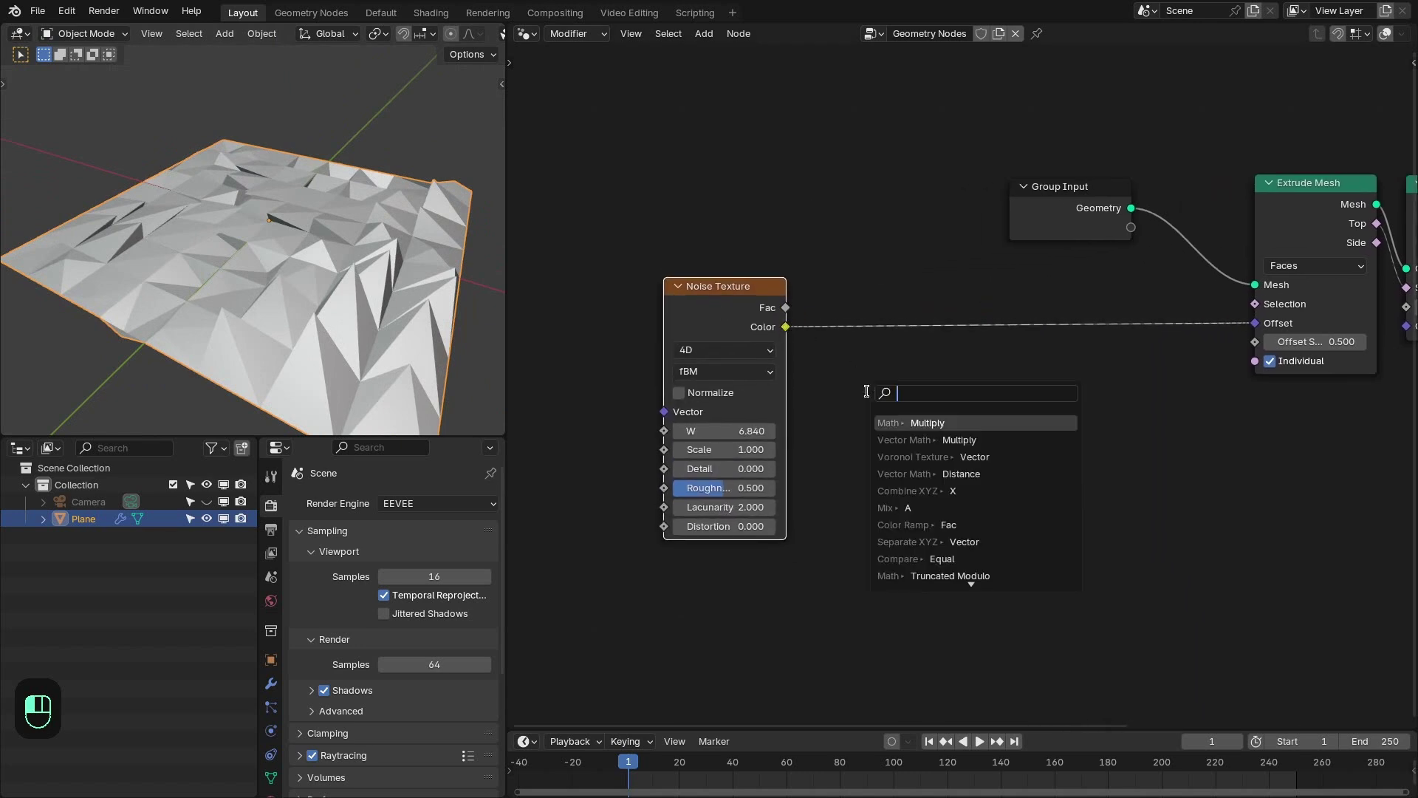
{"action": "type", "text": "project"}
{"action": "key", "text": "Return"}
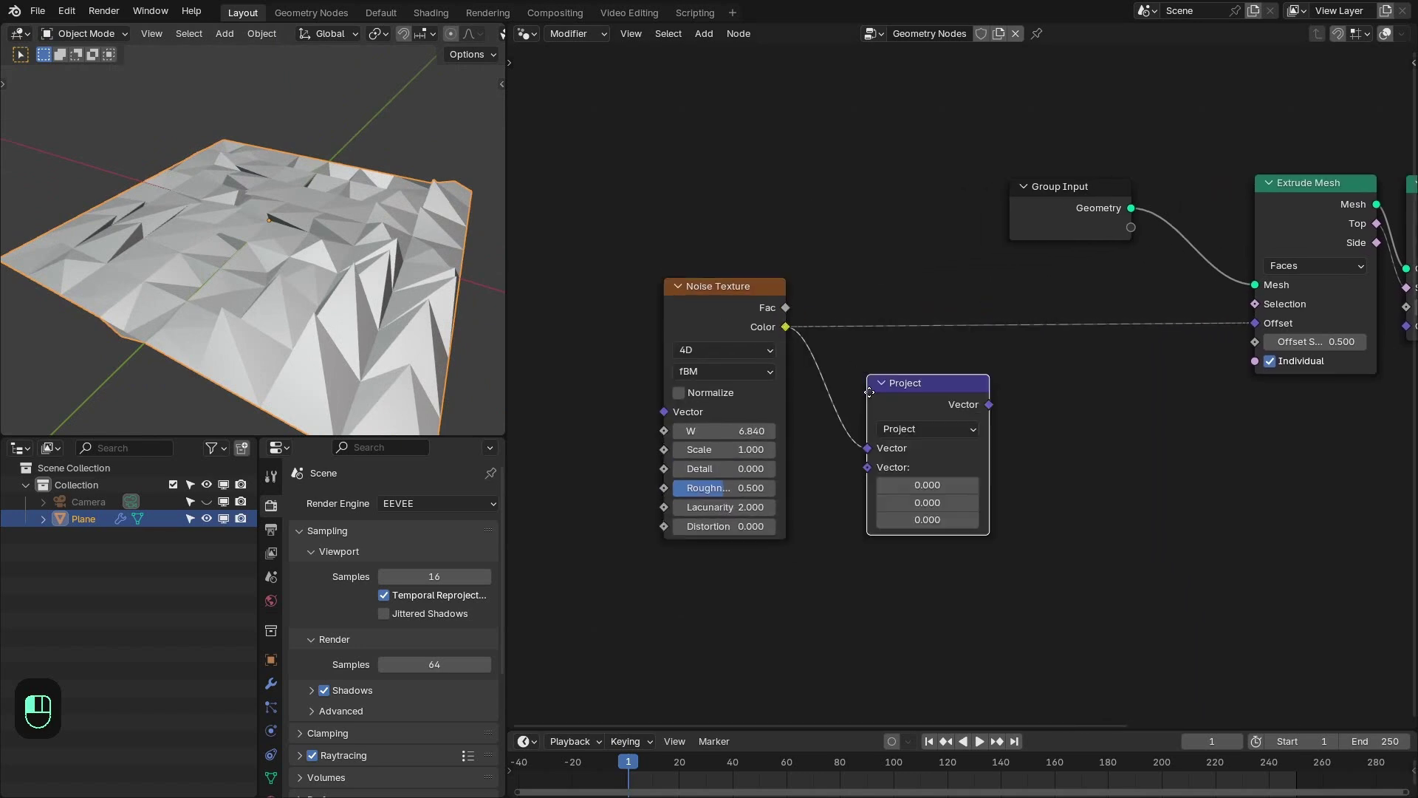
{"action": "left_click", "coordinate": [838, 308]}
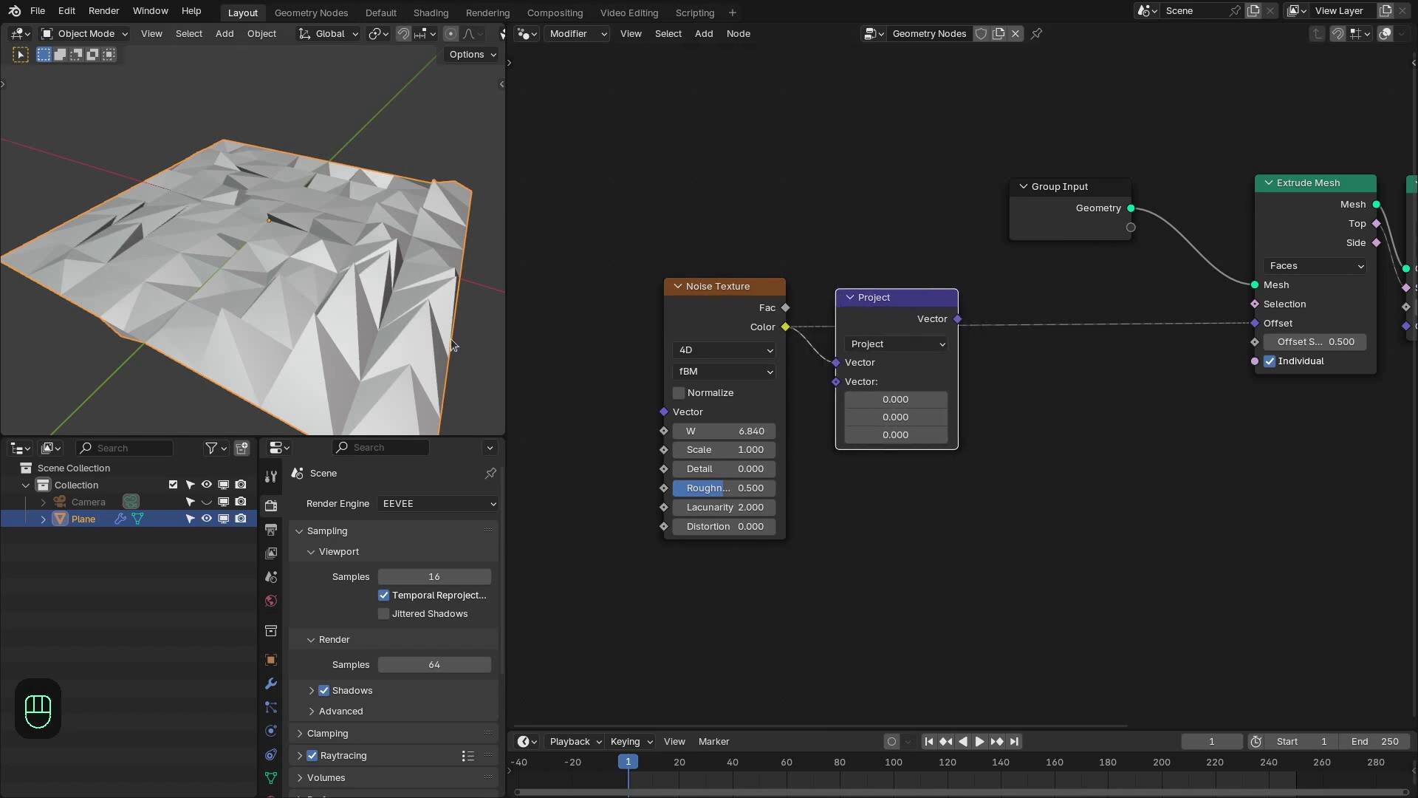
{"action": "middle_click_drag", "start_coordinate": [397, 314], "coordinate": [309, 303]}
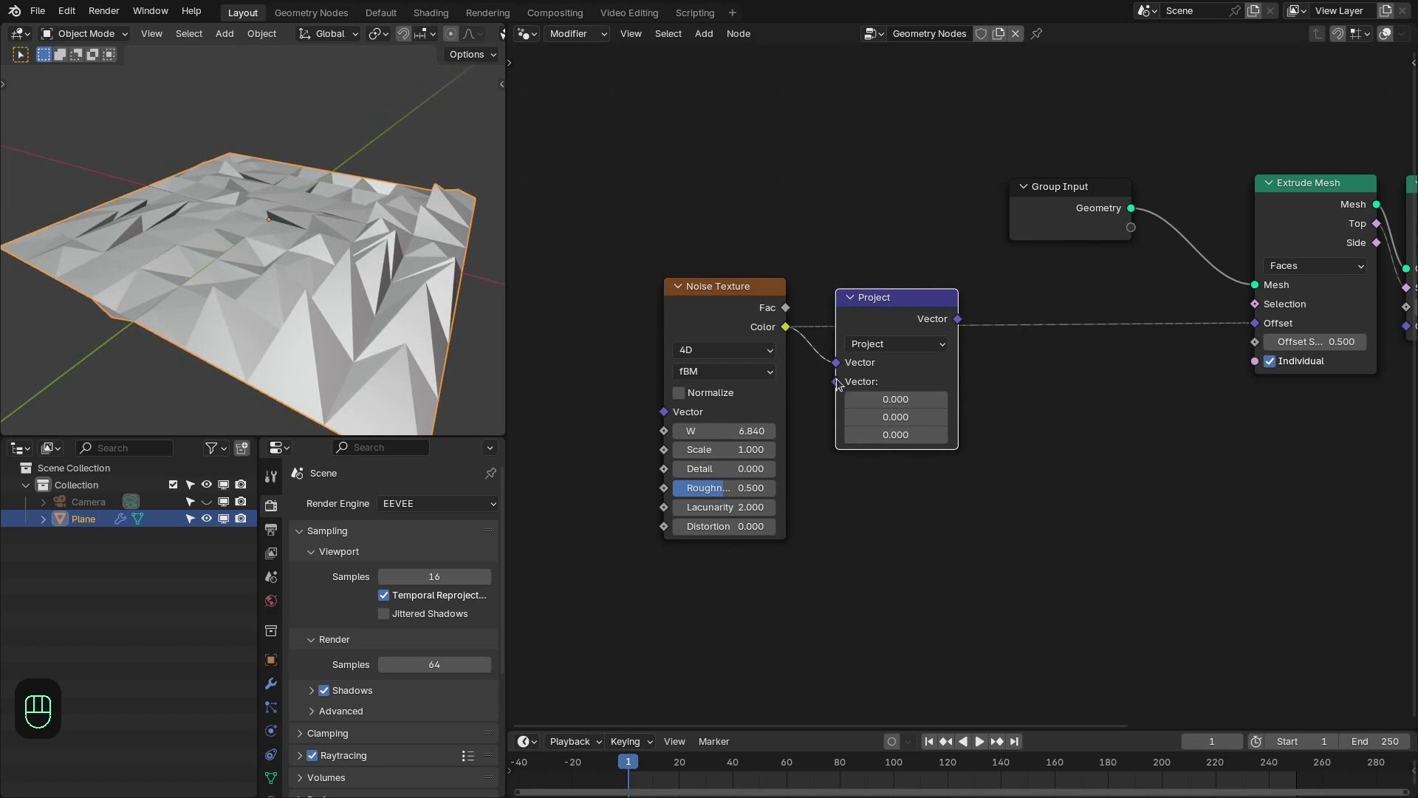
Add a Normal node linked to the Project node's second Vector input and arrange it below the Project node
{"action": "left_click_drag", "start_coordinate": [836, 382], "coordinate": [883, 481]}
{"action": "type", "text": "nor"}
{"action": "key", "text": "Return"}
{"action": "left_click", "coordinate": [957, 432]}
{"action": "right_click_drag", "start_coordinate": [901, 500], "coordinate": [908, 299]}
{"action": "right_click_drag", "start_coordinate": [855, 294], "coordinate": [858, 354]}
{"action": "middle_click_drag", "start_coordinate": [953, 376], "coordinate": [921, 362]}
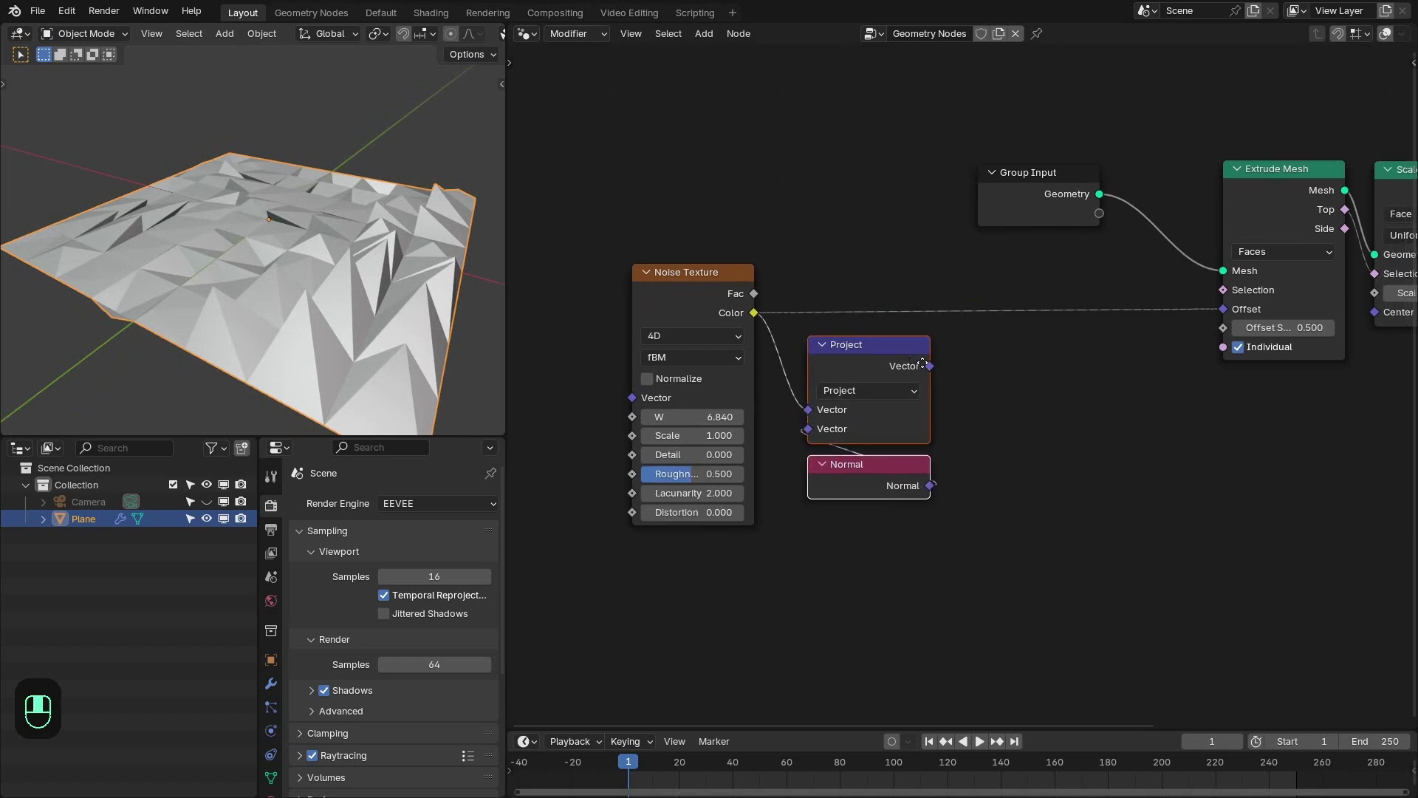
Duplicate the Project node onto the link to Extrude Mesh's Offset, make it Subtract with the projection as second Vector, and collapse it
{"action": "left_click", "coordinate": [879, 366]}
{"action": "key", "text": "shift+d"}
{"action": "left_click", "coordinate": [1023, 320]}
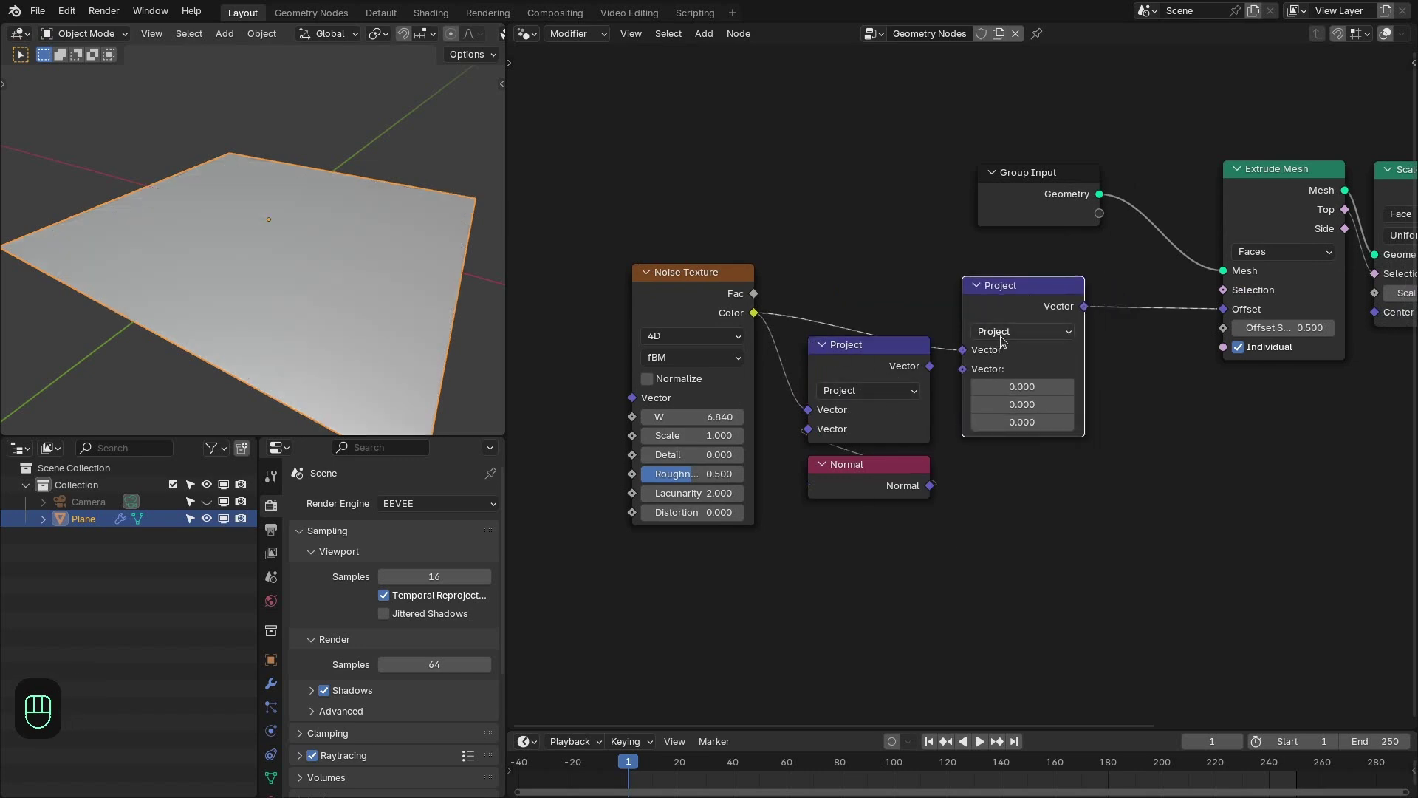
{"action": "left_click", "coordinate": [1001, 334]}
{"action": "left_click", "coordinate": [978, 372]}
{"action": "left_click_drag", "start_coordinate": [1002, 304], "coordinate": [1012, 289]}
{"action": "left_click_drag", "start_coordinate": [929, 366], "coordinate": [972, 356]}
{"action": "left_click", "coordinate": [987, 270]}
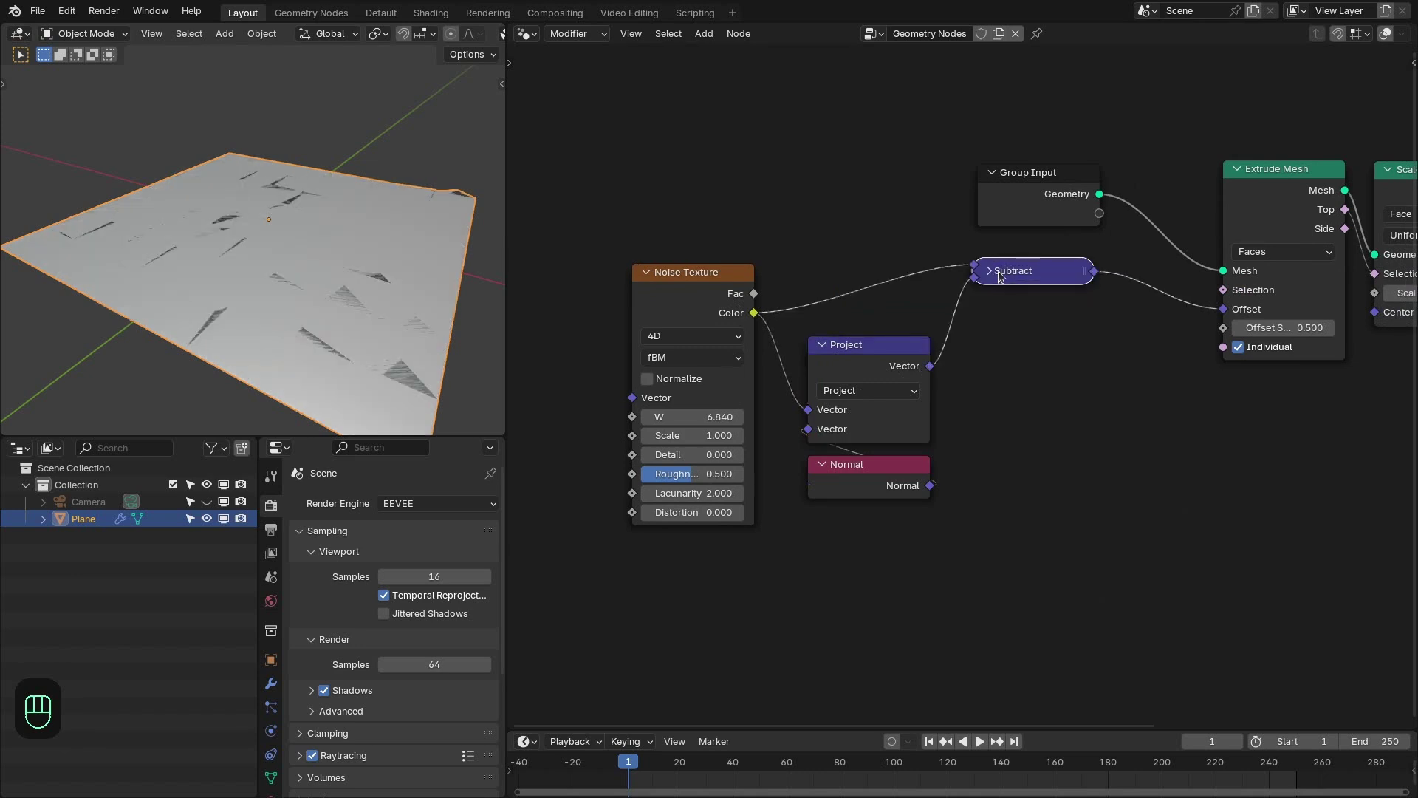
{"action": "middle_click_drag", "start_coordinate": [495, 305], "coordinate": [339, 200]}
Space out the noise and projection nodes and insert an Add vector math node between Subtract and Extrude Mesh's Offset
{"action": "left_click_drag", "start_coordinate": [997, 316], "coordinate": [977, 318]}
{"action": "left_click_drag", "start_coordinate": [596, 551], "coordinate": [987, 305]}
{"action": "left_click_drag", "start_coordinate": [988, 308], "coordinate": [932, 310]}
{"action": "left_click", "coordinate": [933, 315]}
{"action": "key", "text": "shift+d"}
{"action": "left_click", "coordinate": [1050, 327]}
{"action": "left_click", "coordinate": [1050, 322]}
{"action": "left_click", "coordinate": [1067, 373]}
{"action": "left_click", "coordinate": [1064, 386]}
{"action": "left_click_drag", "start_coordinate": [1075, 319], "coordinate": [1083, 325]}
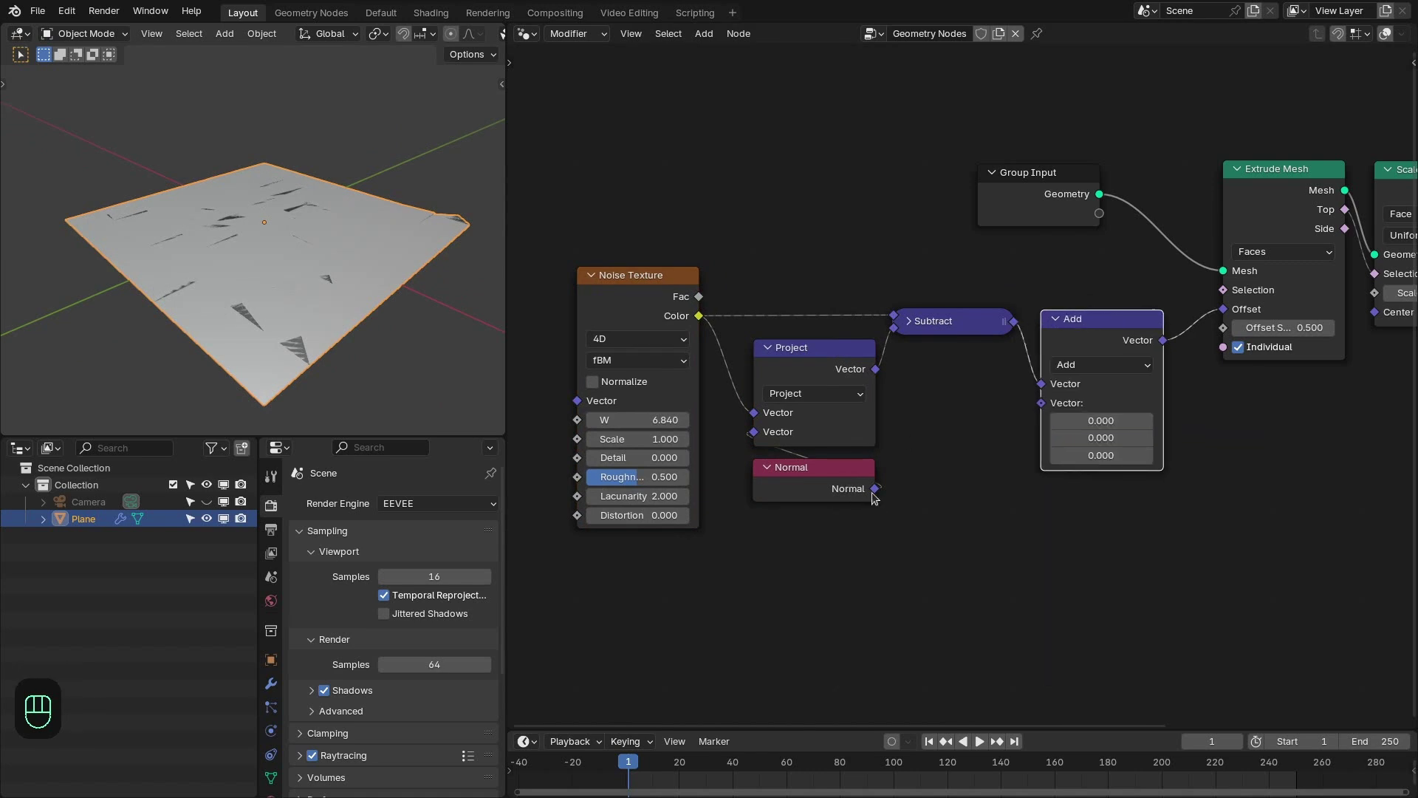
Add a Scale vector math node from the Normal to Add's second Vector input, with its scale at 0.48
{"action": "middle_click_drag", "start_coordinate": [933, 444], "coordinate": [960, 429]}
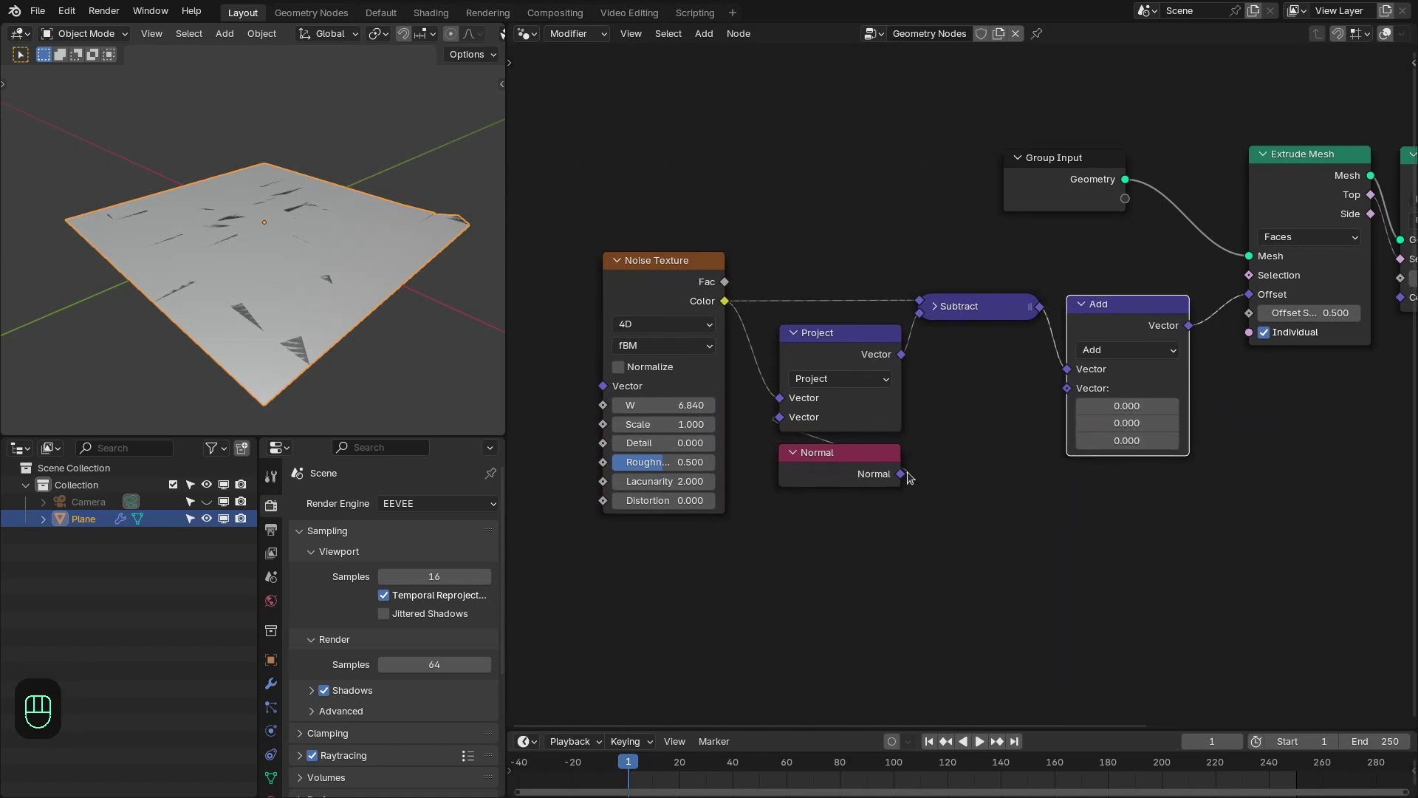
{"action": "key", "text": "shift+a"}
{"action": "type", "text": "vsca"}
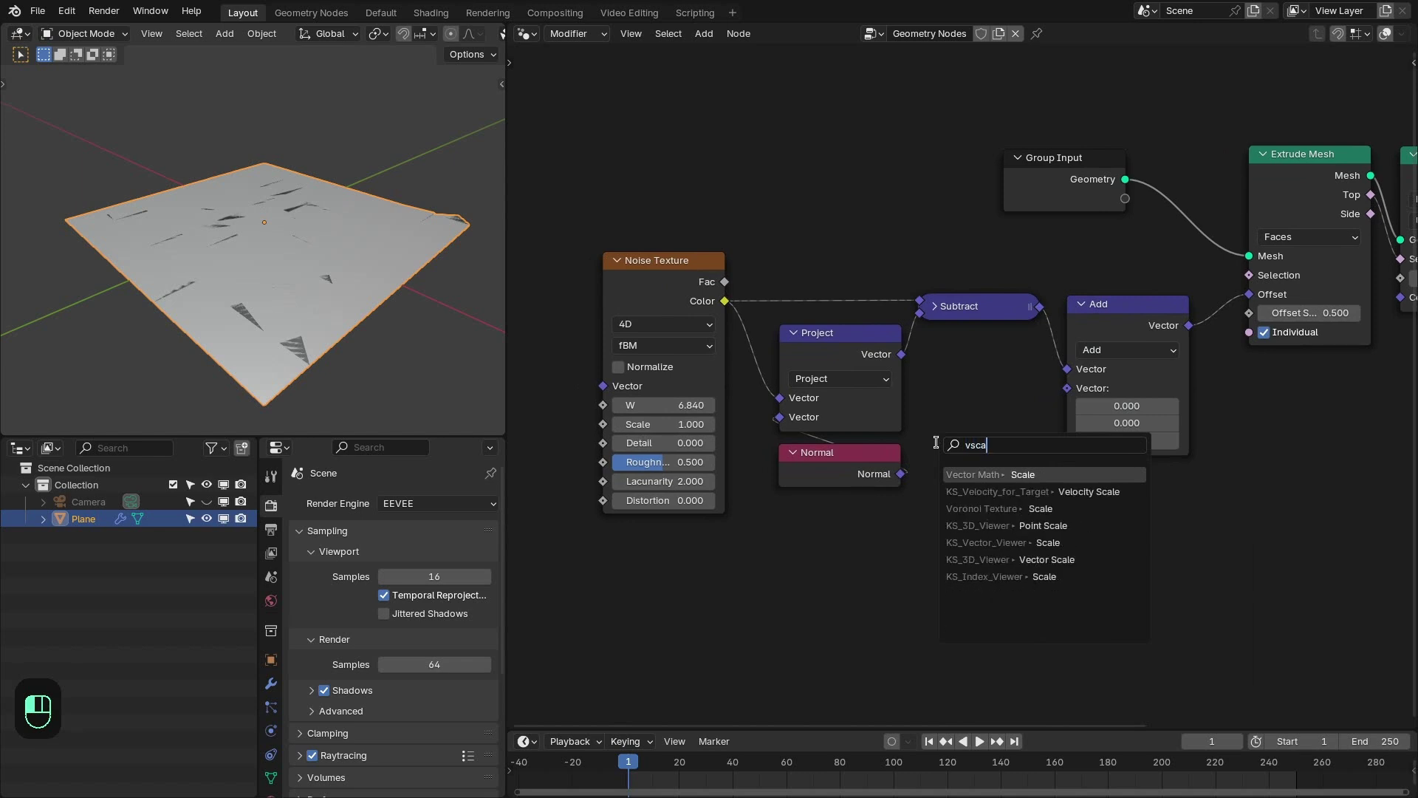
{"action": "key", "text": "Return"}
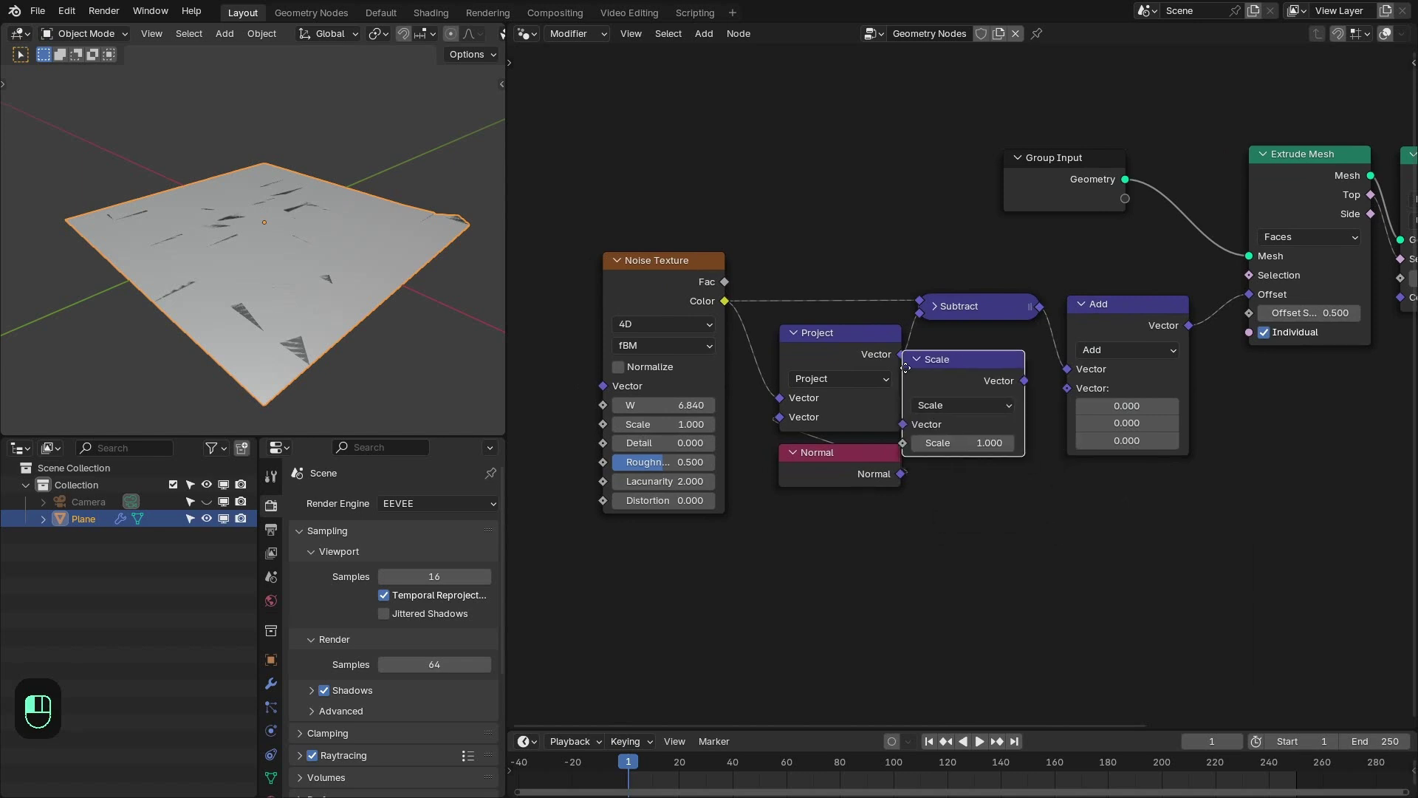
{"action": "left_click", "coordinate": [923, 377]}
{"action": "left_click_drag", "start_coordinate": [1065, 383], "coordinate": [1067, 388]}
{"action": "middle_click_drag", "start_coordinate": [1066, 433], "coordinate": [1099, 418]}
{"action": "left_click_drag", "start_coordinate": [1042, 438], "coordinate": [982, 439]}
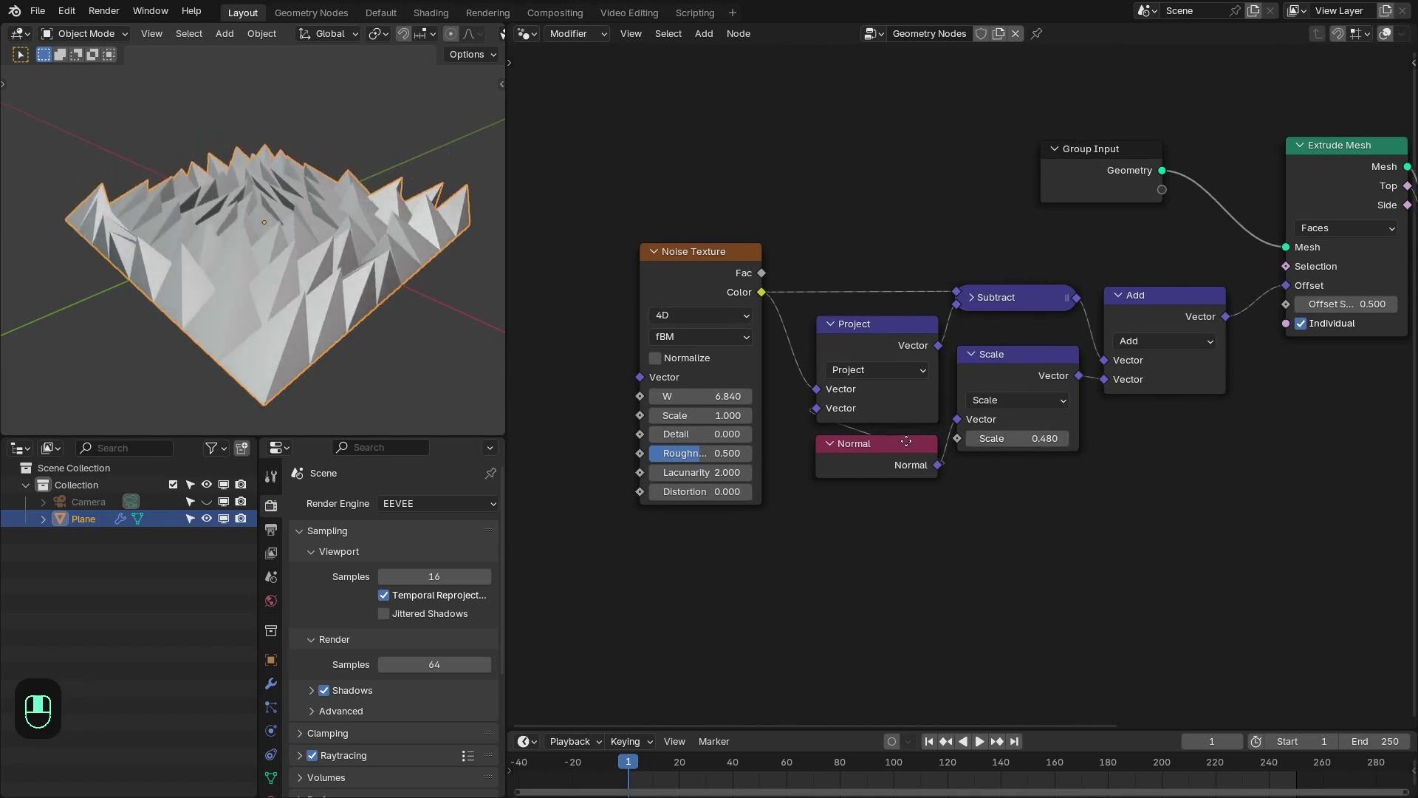
Add a Dot Product node below the Normal node, fed by the noise Color and the Normal
{"action": "middle_click_drag", "start_coordinate": [915, 439], "coordinate": [923, 435]}
{"action": "left_click_drag", "start_coordinate": [723, 299], "coordinate": [836, 517]}
{"action": "type", "text": "dot"}
{"action": "key", "text": "Return"}
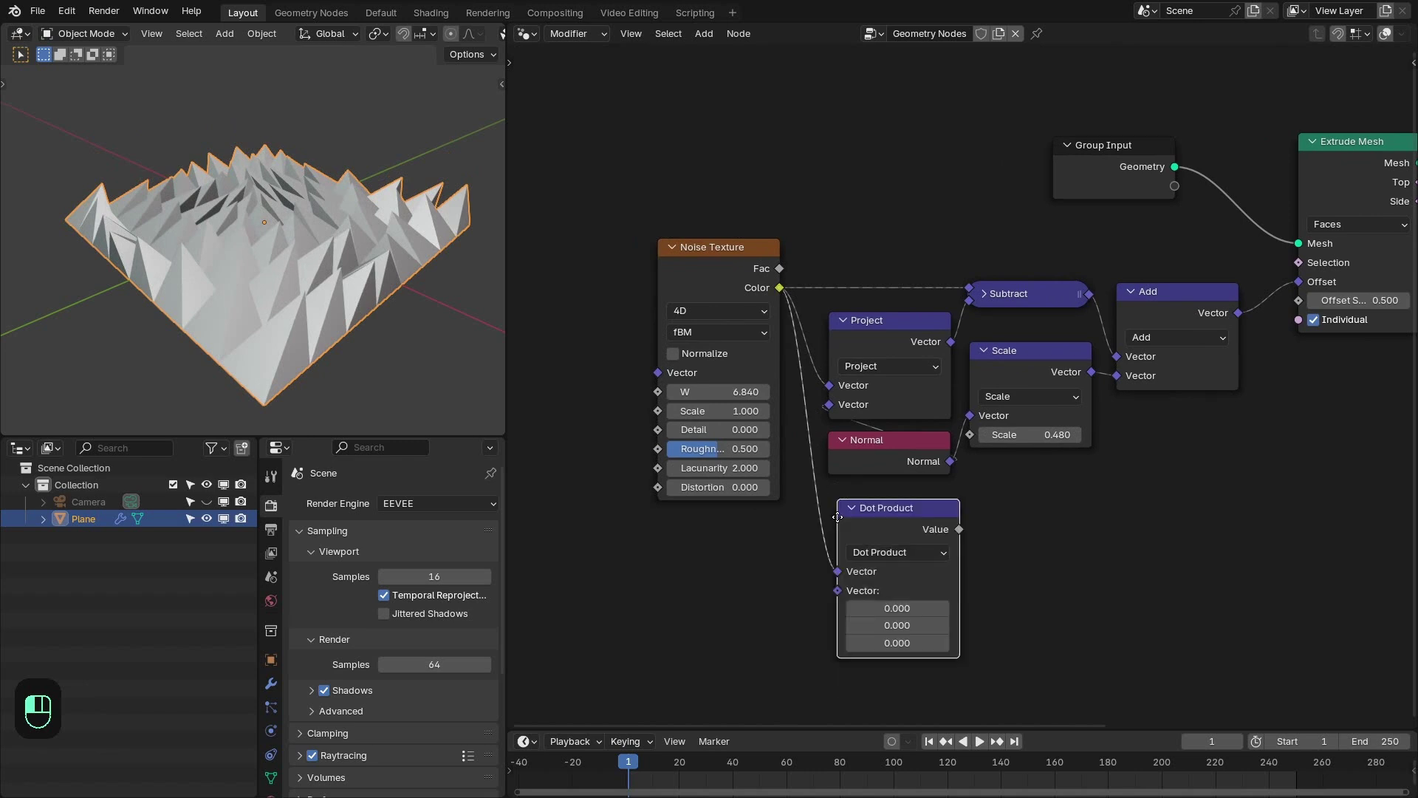
{"action": "left_click", "coordinate": [829, 505]}
{"action": "left_click_drag", "start_coordinate": [948, 466], "coordinate": [829, 578]}
{"action": "middle_click_drag", "start_coordinate": [945, 525], "coordinate": [833, 508]}
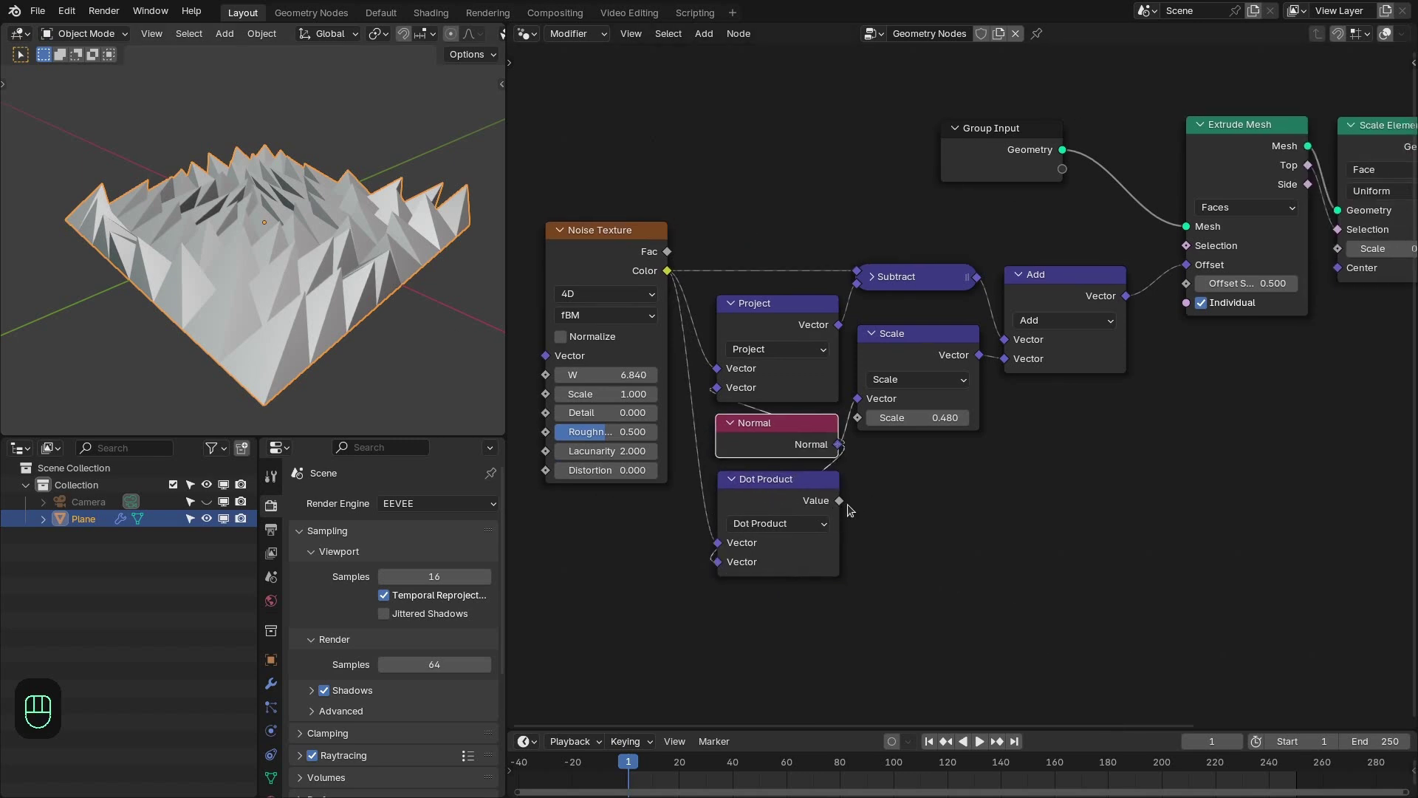
Examine the Dot Product values on the plane using a Viewer node and the Attribute Text overlay
{"action": "left_click_drag", "start_coordinate": [988, 505], "coordinate": [989, 505]}
{"action": "left_click", "coordinate": [828, 503], "text": "ctrl+shift"}
{"action": "left_click", "coordinate": [828, 502], "text": "ctrl+shift"}
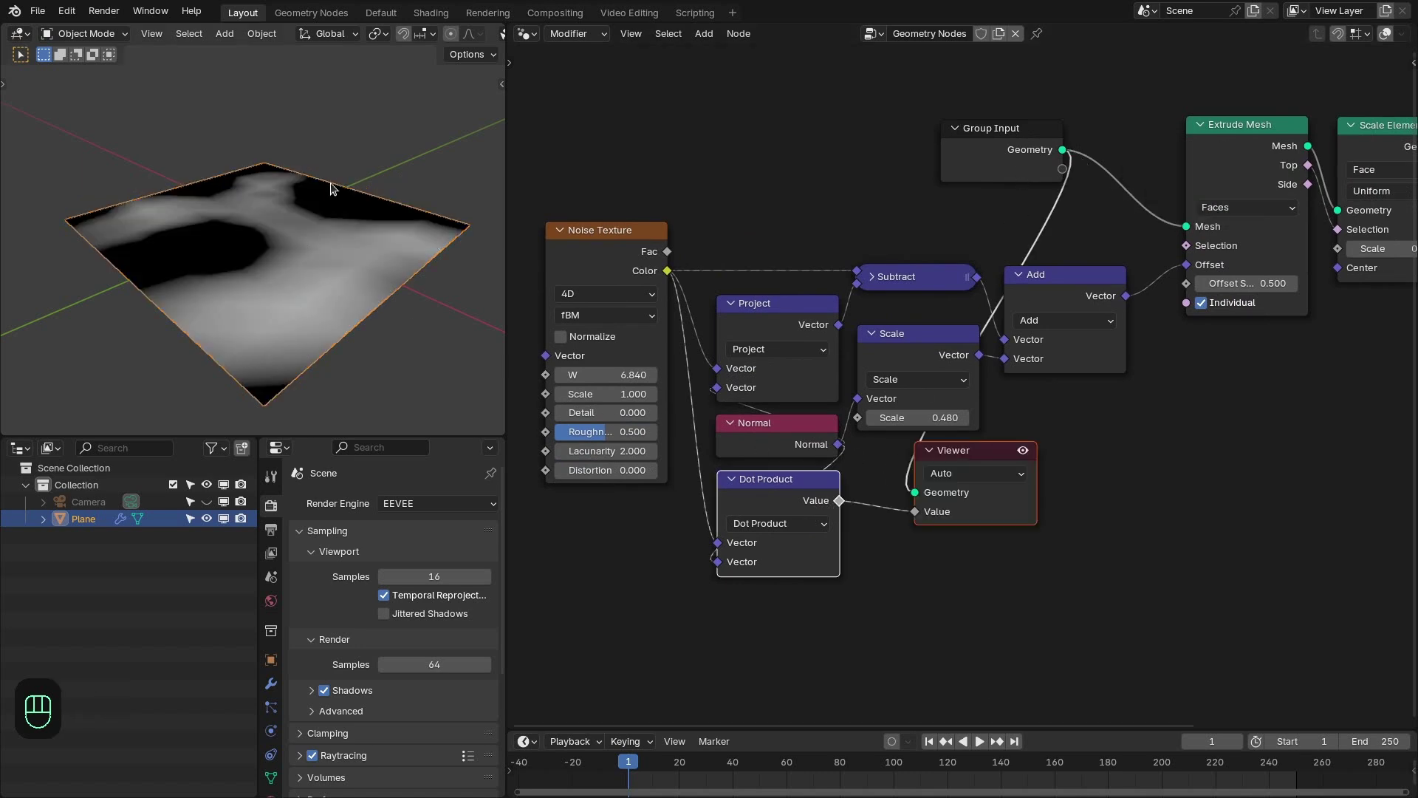
{"action": "scroll", "coordinate": [397, 41], "scroll_direction": "down", "scroll_amount": 5}
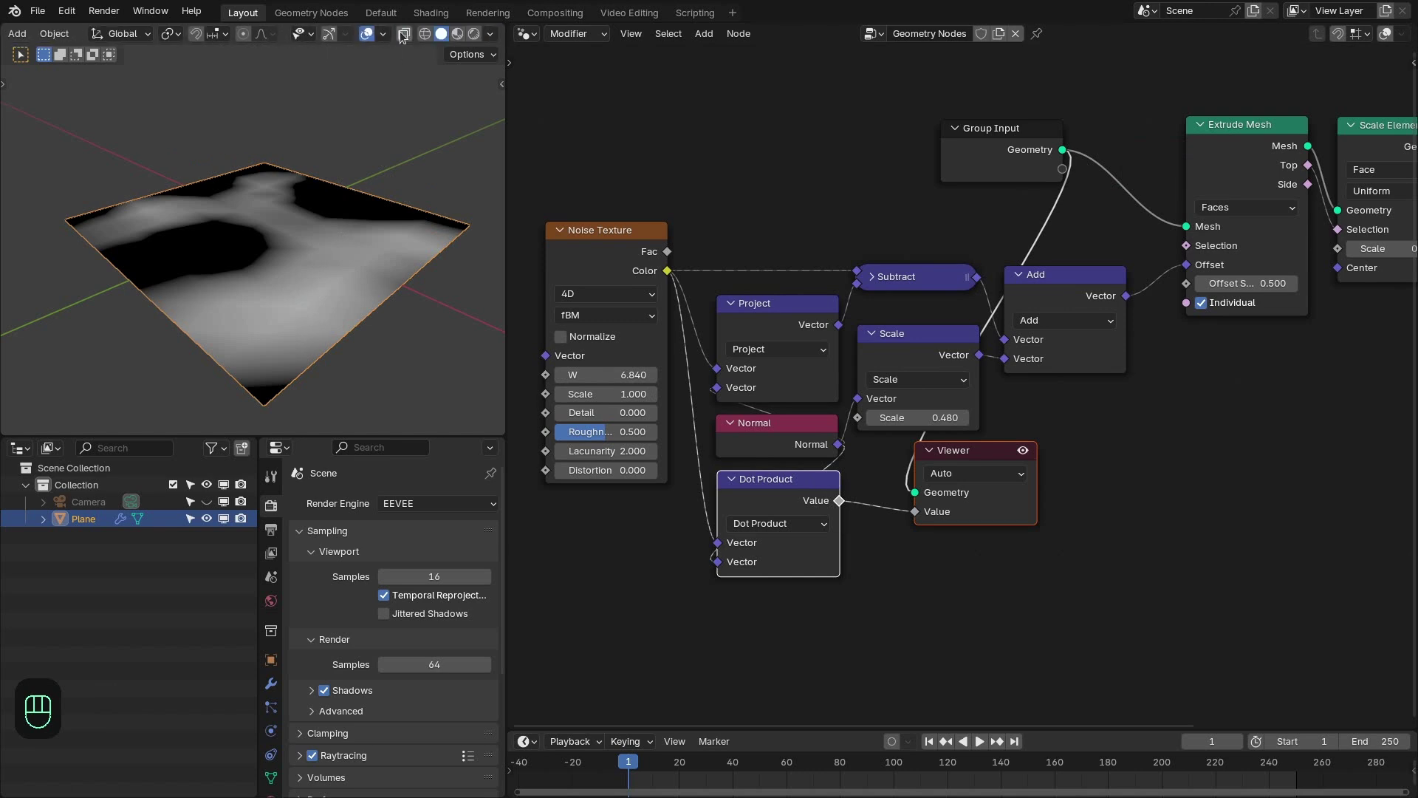
{"action": "left_click", "coordinate": [382, 34]}
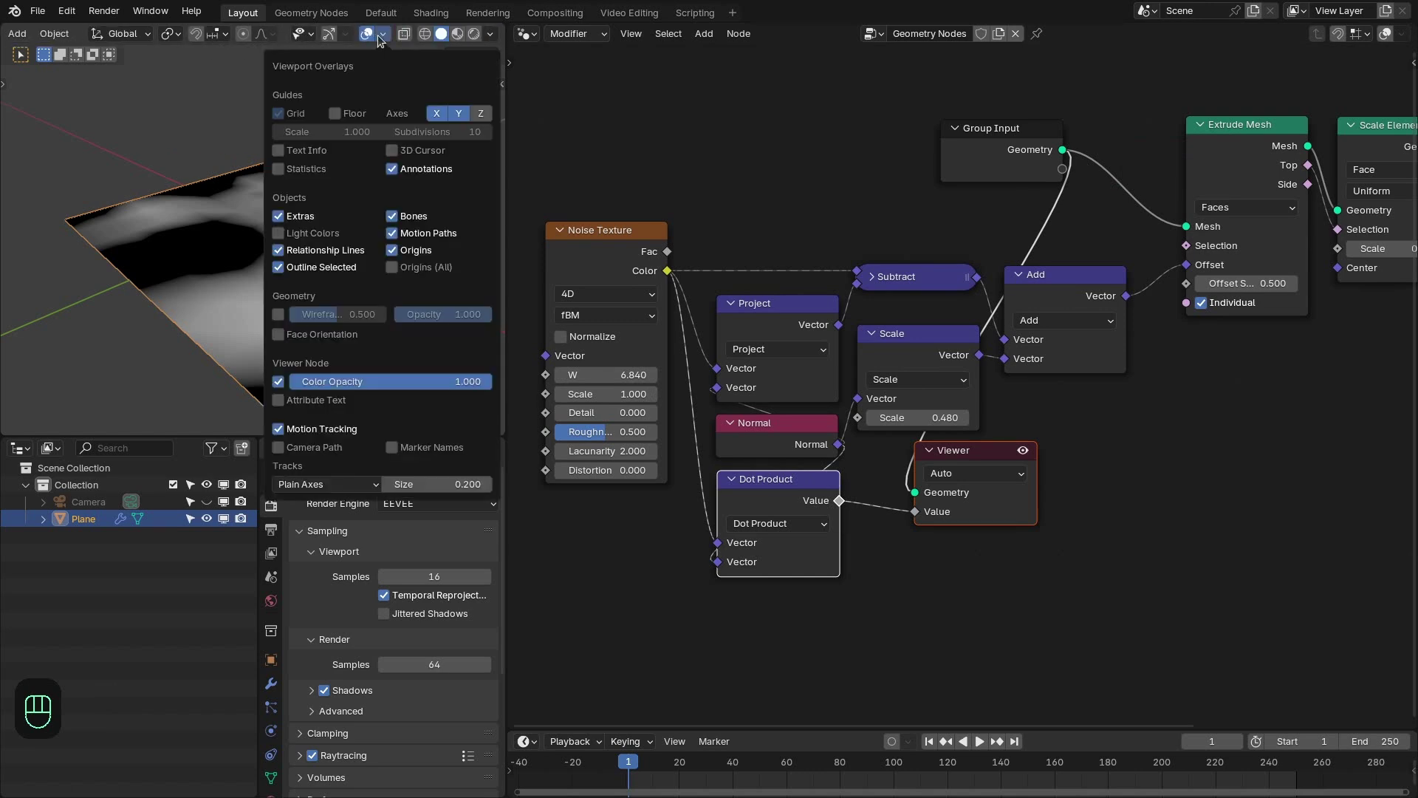
{"action": "left_click", "coordinate": [311, 407]}
{"action": "scroll", "coordinate": [292, 257], "scroll_direction": "up", "scroll_amount": 3}
{"action": "middle_click_drag", "start_coordinate": [292, 257], "coordinate": [259, 195]}
{"action": "scroll", "coordinate": [274, 297], "scroll_direction": "up", "scroll_amount": 2}
{"action": "scroll", "coordinate": [289, 199], "scroll_direction": "up", "scroll_amount": 1}
Remove the Viewer and add an Absolute math node beside the Dot Product node, fed by its Value
{"action": "left_click", "coordinate": [993, 521]}
{"action": "key", "text": "x"}
{"action": "left_click_drag", "start_coordinate": [839, 500], "coordinate": [922, 529]}
{"action": "type", "text": "abs"}
{"action": "key", "text": "Return"}
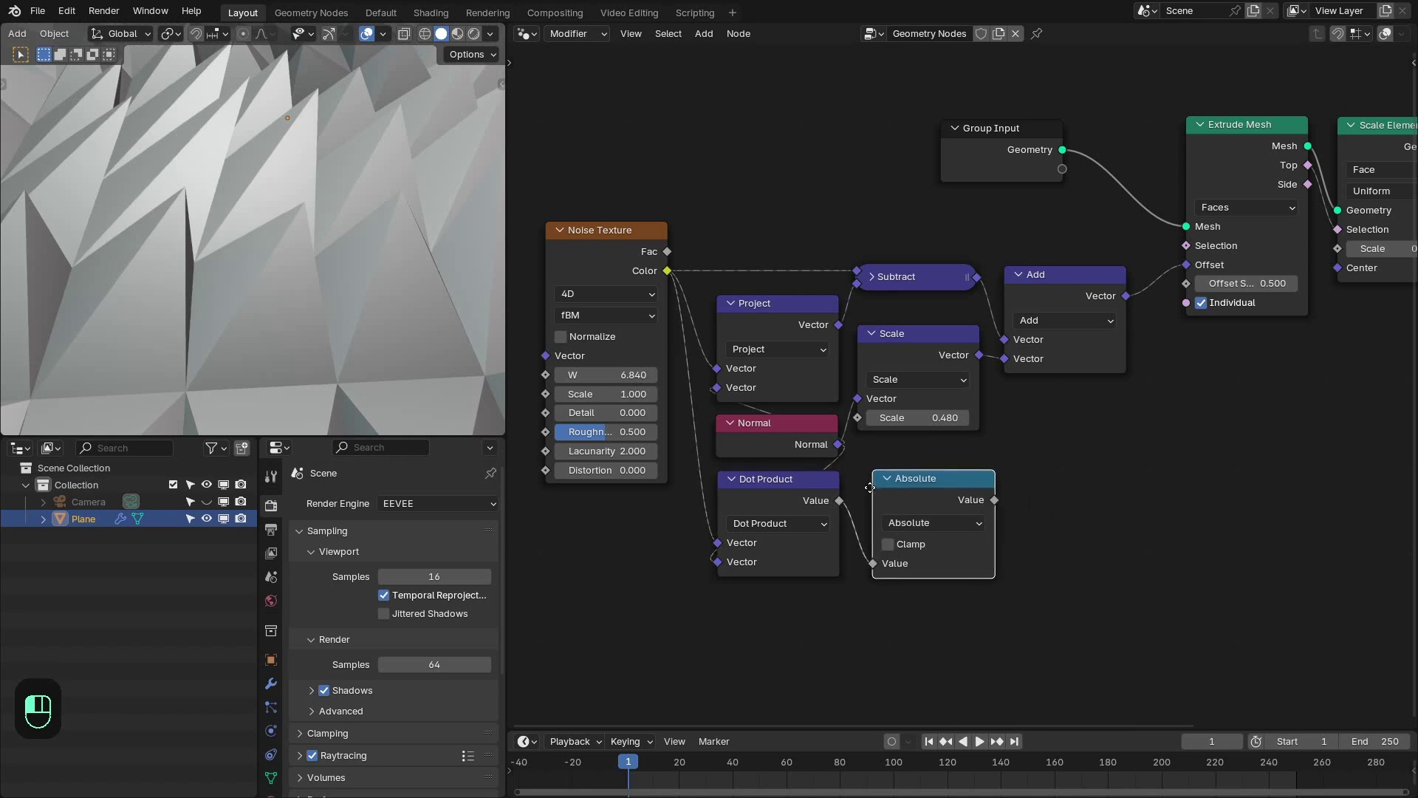
{"action": "left_click", "coordinate": [895, 482]}
Examine the Absolute node's values on the plane with a Viewer node fed by the Group Input geometry
{"action": "left_click", "coordinate": [895, 482], "text": "ctrl+shift"}
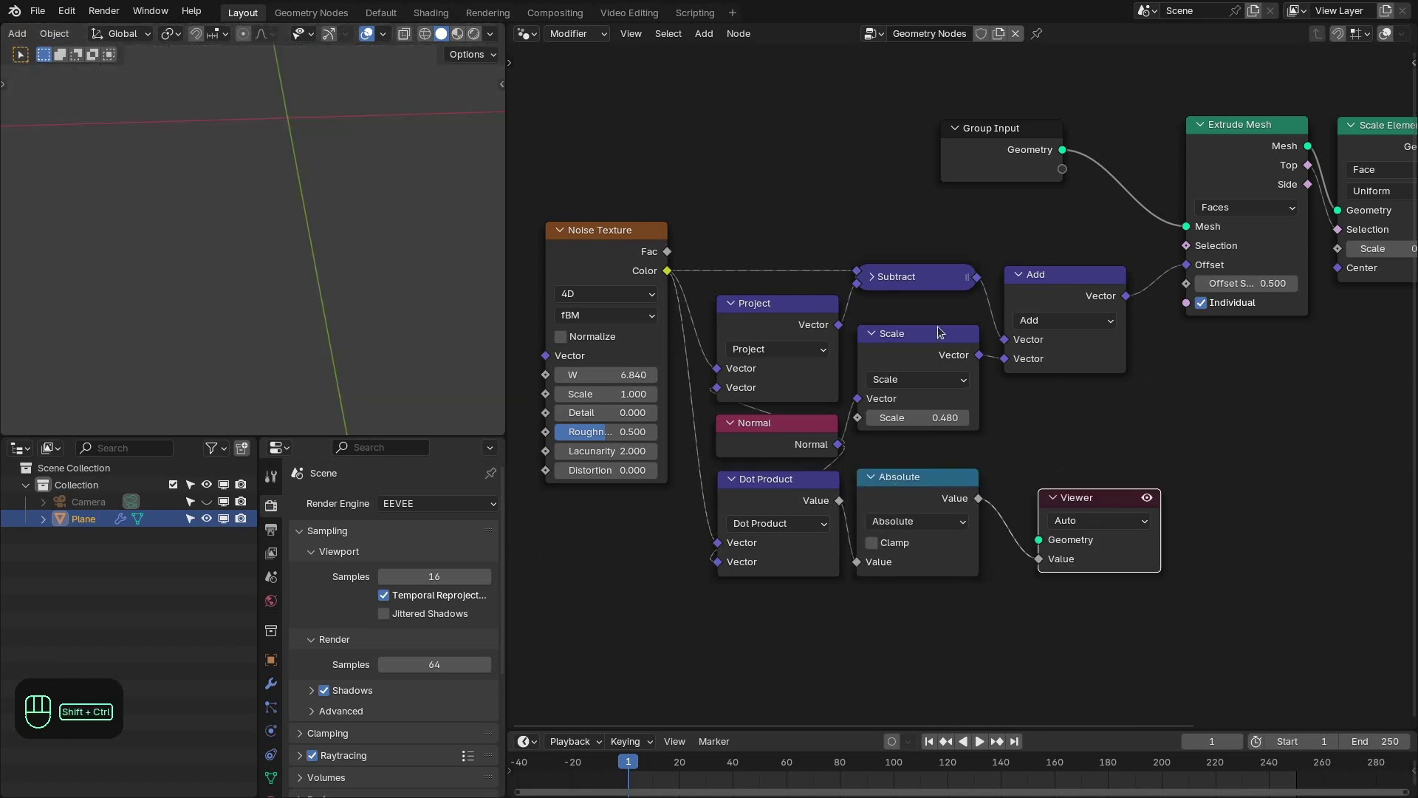
{"action": "left_click", "coordinate": [1004, 158], "text": "ctrl+shift"}
{"action": "scroll", "coordinate": [283, 143], "scroll_direction": "down", "scroll_amount": 4}
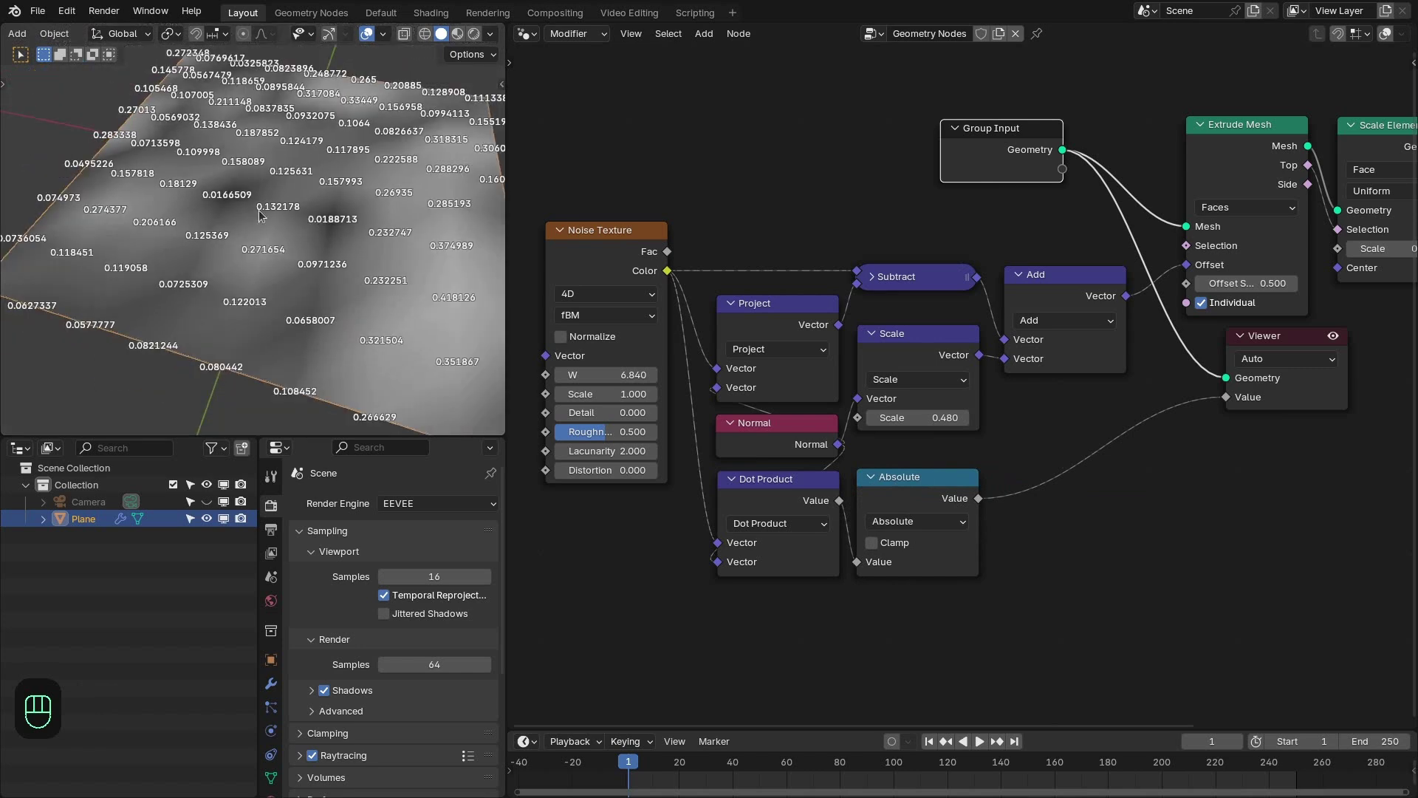
{"action": "middle_click_drag", "start_coordinate": [284, 143], "coordinate": [295, 127]}
{"action": "scroll", "coordinate": [853, 495], "scroll_direction": "up", "scroll_amount": 2}
Collapse the Dot Product and Absolute nodes and stack them below the Normal node
{"action": "middle_click_drag", "start_coordinate": [853, 496], "coordinate": [860, 395]}
{"action": "left_click", "coordinate": [863, 394]}
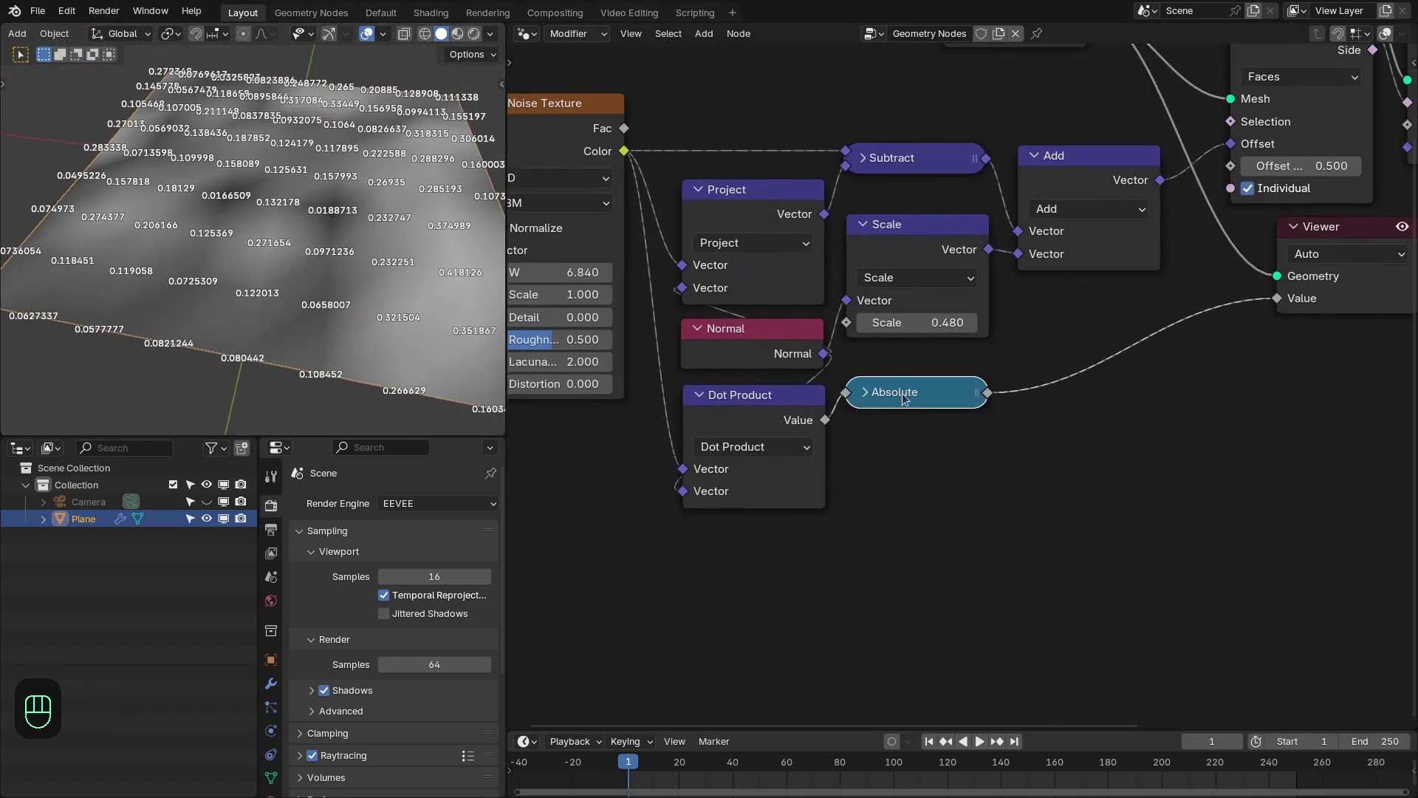
{"action": "left_click", "coordinate": [709, 396]}
{"action": "left_click_drag", "start_coordinate": [910, 395], "coordinate": [745, 448]}
Add a Maximum math node between the Absolute output and the Scale node's Scale input, placed below the Scale node
{"action": "key", "text": "shift+a"}
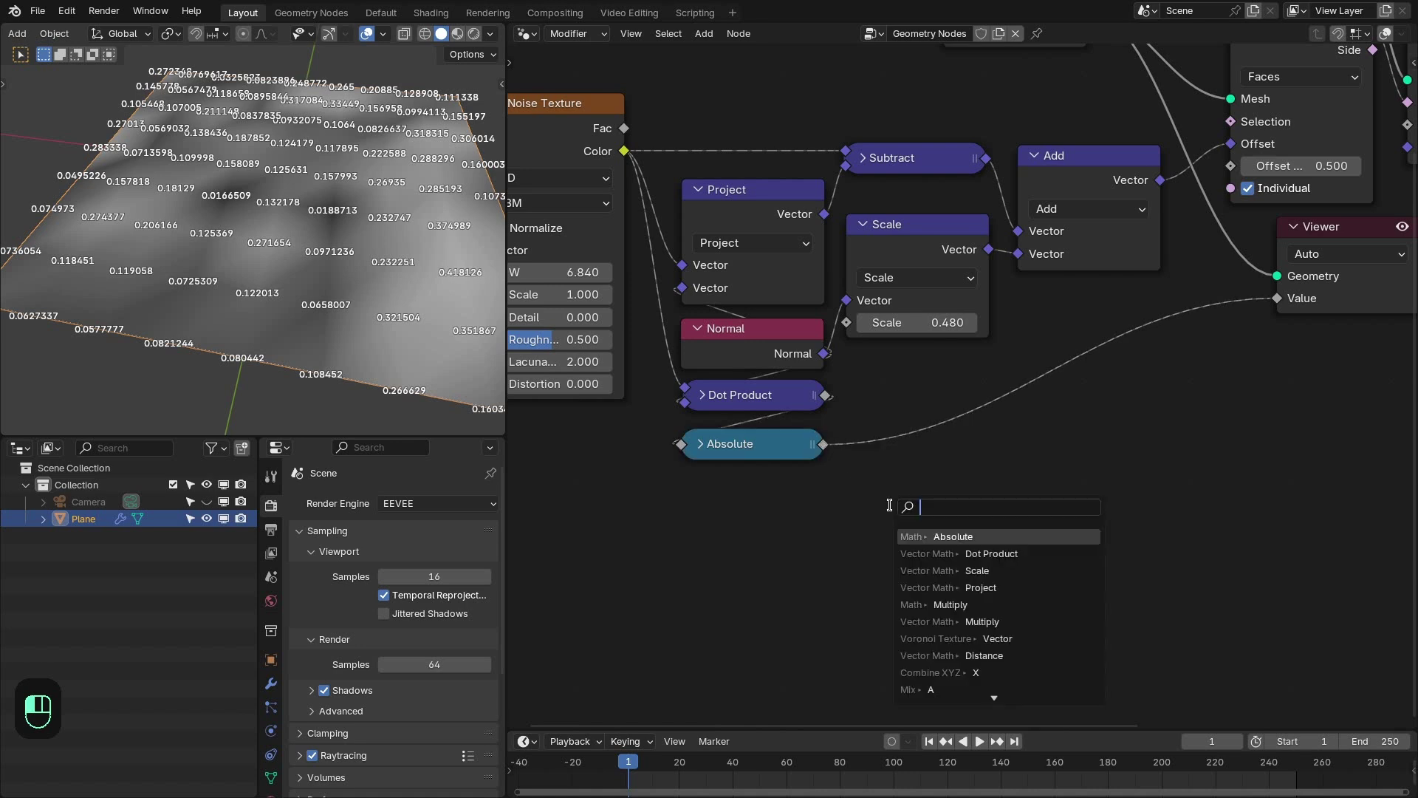
{"action": "type", "text": "max"}
{"action": "key", "text": "Return"}
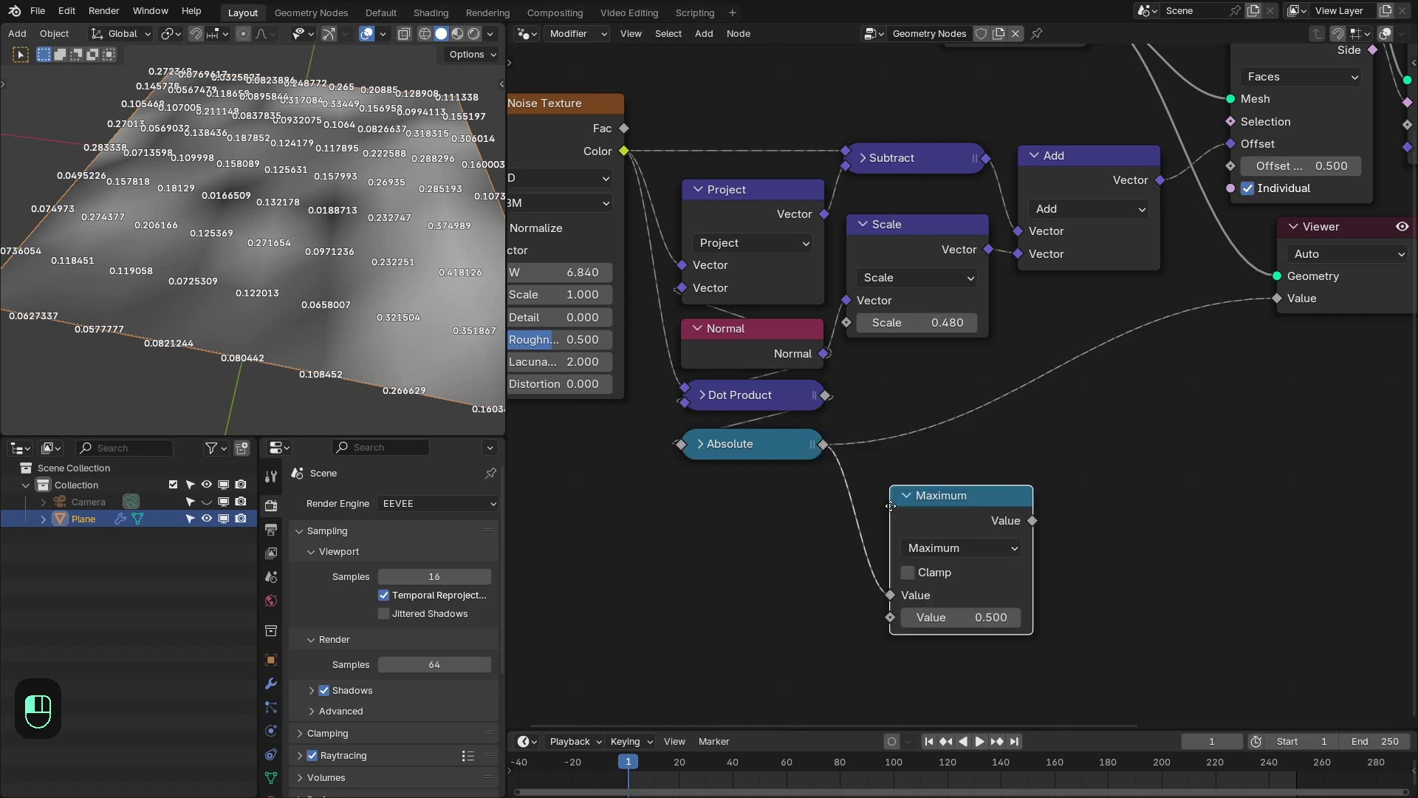
{"action": "left_click", "coordinate": [846, 403]}
{"action": "scroll", "coordinate": [846, 403], "scroll_direction": "down", "scroll_amount": 2}
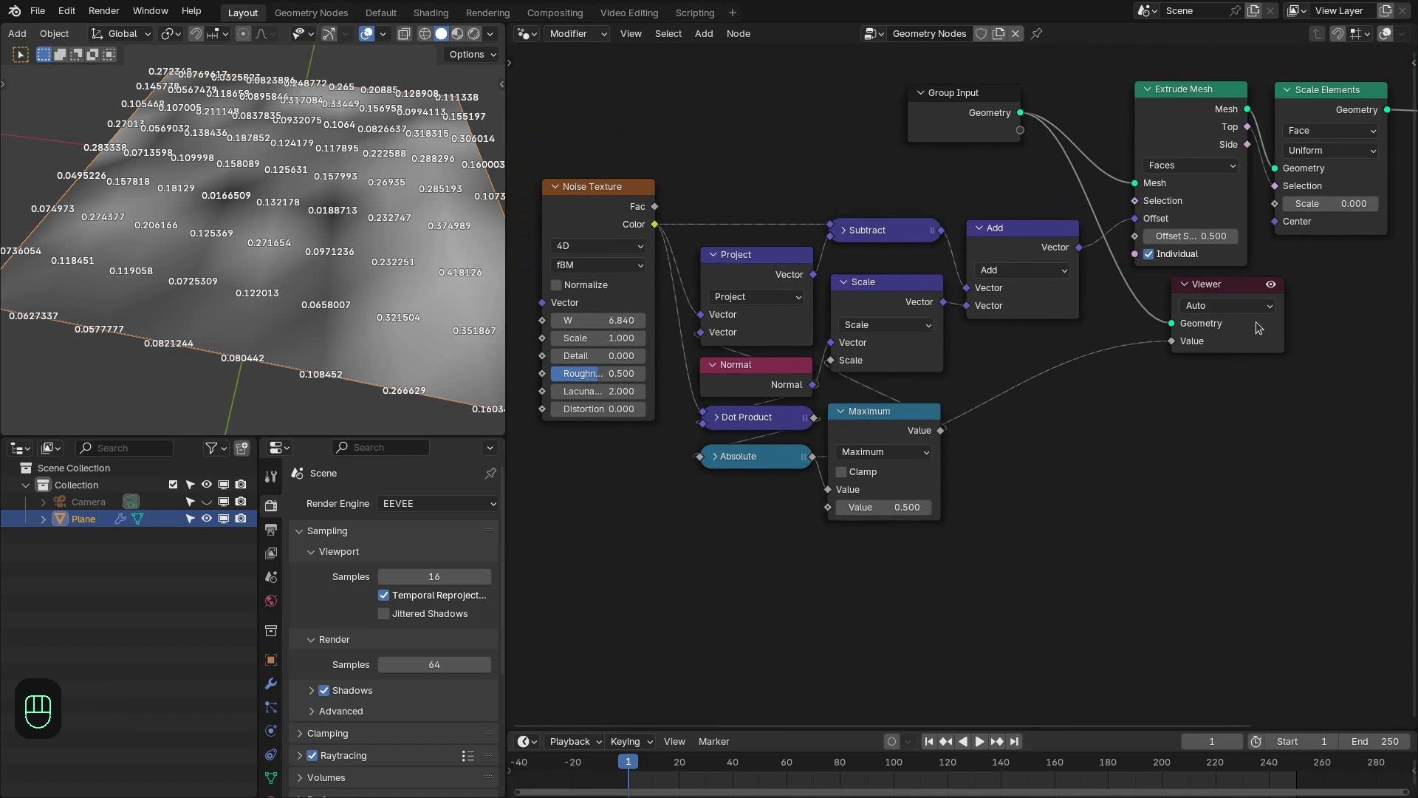
Remove the Viewer and set the Maximum node's second value to 0.25
{"action": "key", "text": "x"}
{"action": "left_click", "coordinate": [899, 510]}
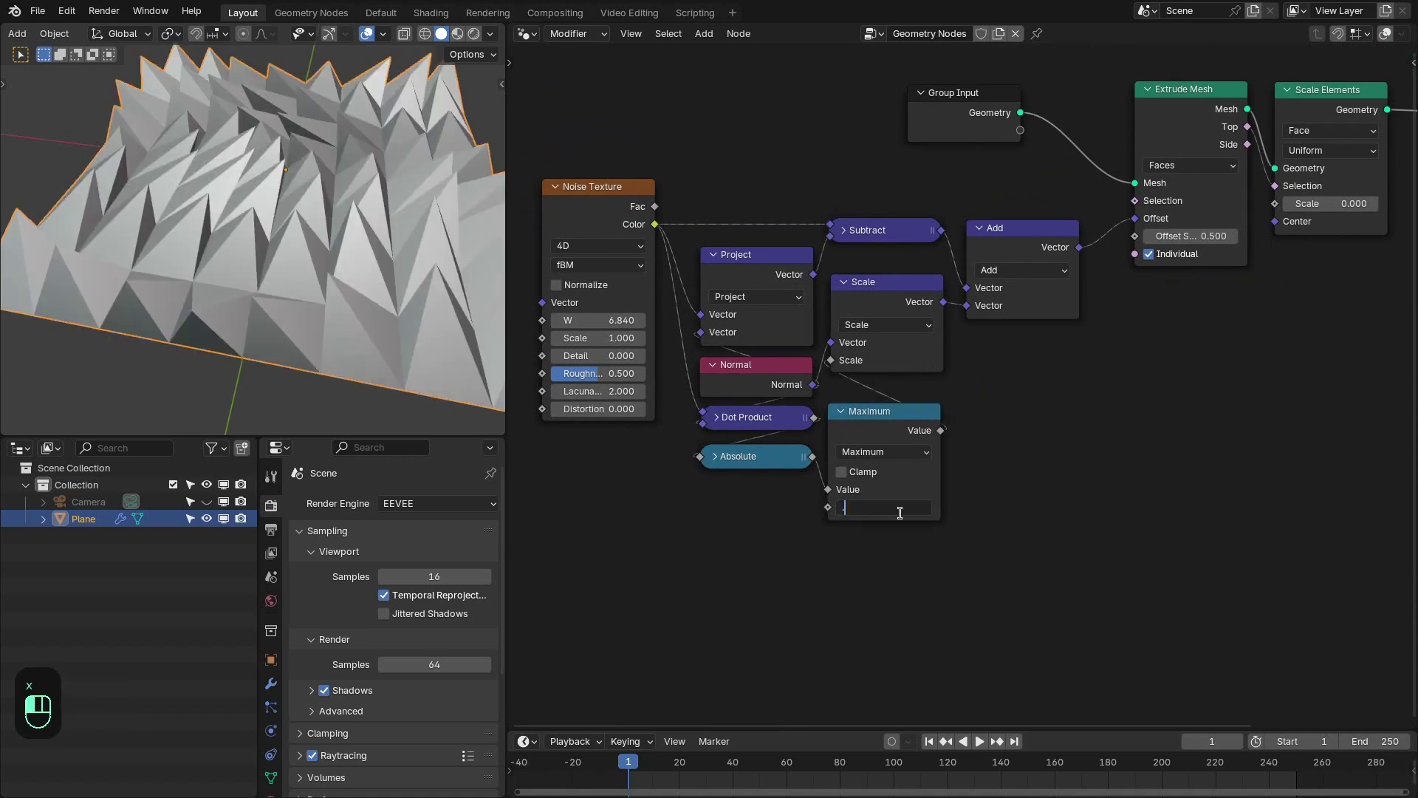
{"action": "type", "text": ".25"}
{"action": "key", "text": "Return"}
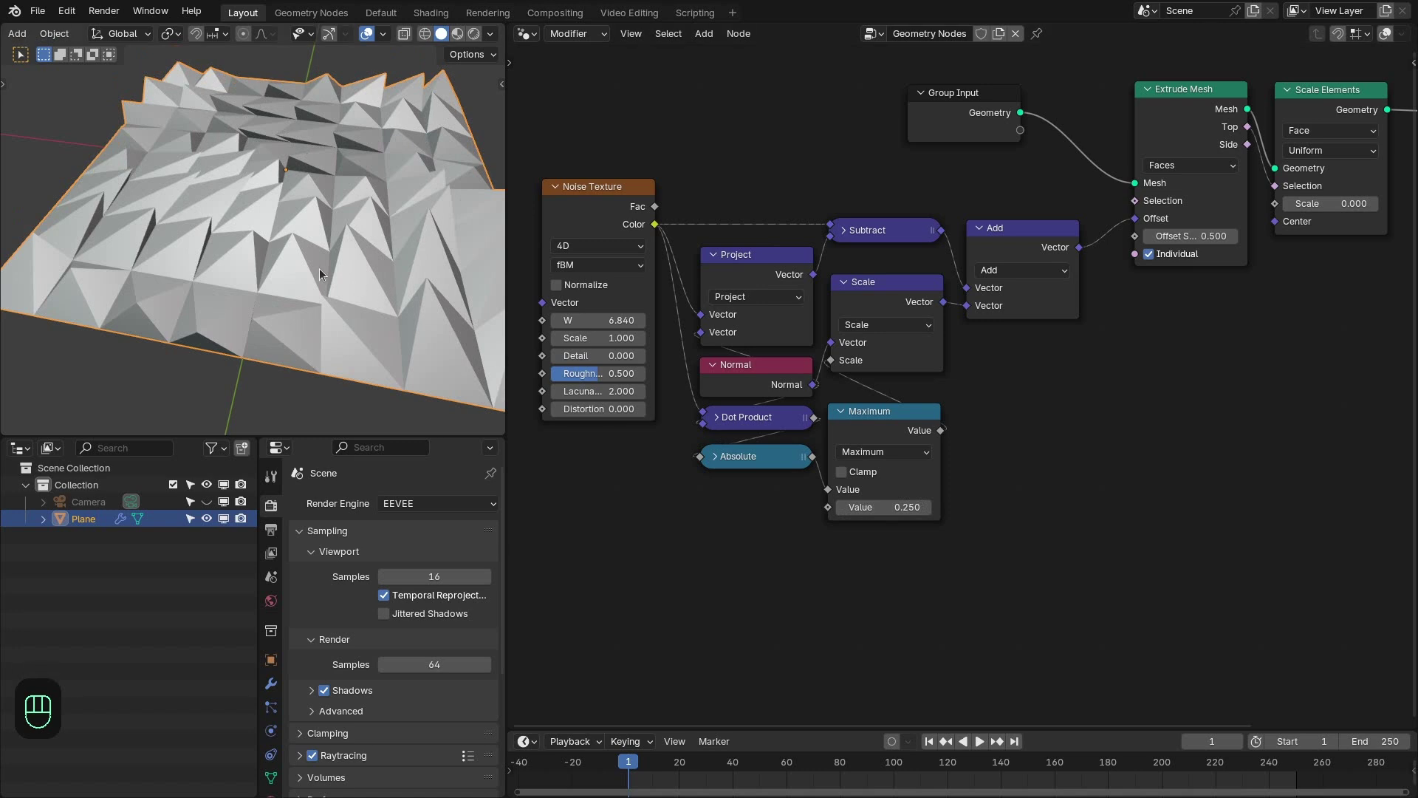
Try Noise Texture W values of 9.84 and 10.3, settle on 14.62, and check the spikes from the front and at an angle
{"action": "key", "text": "KP_1"}
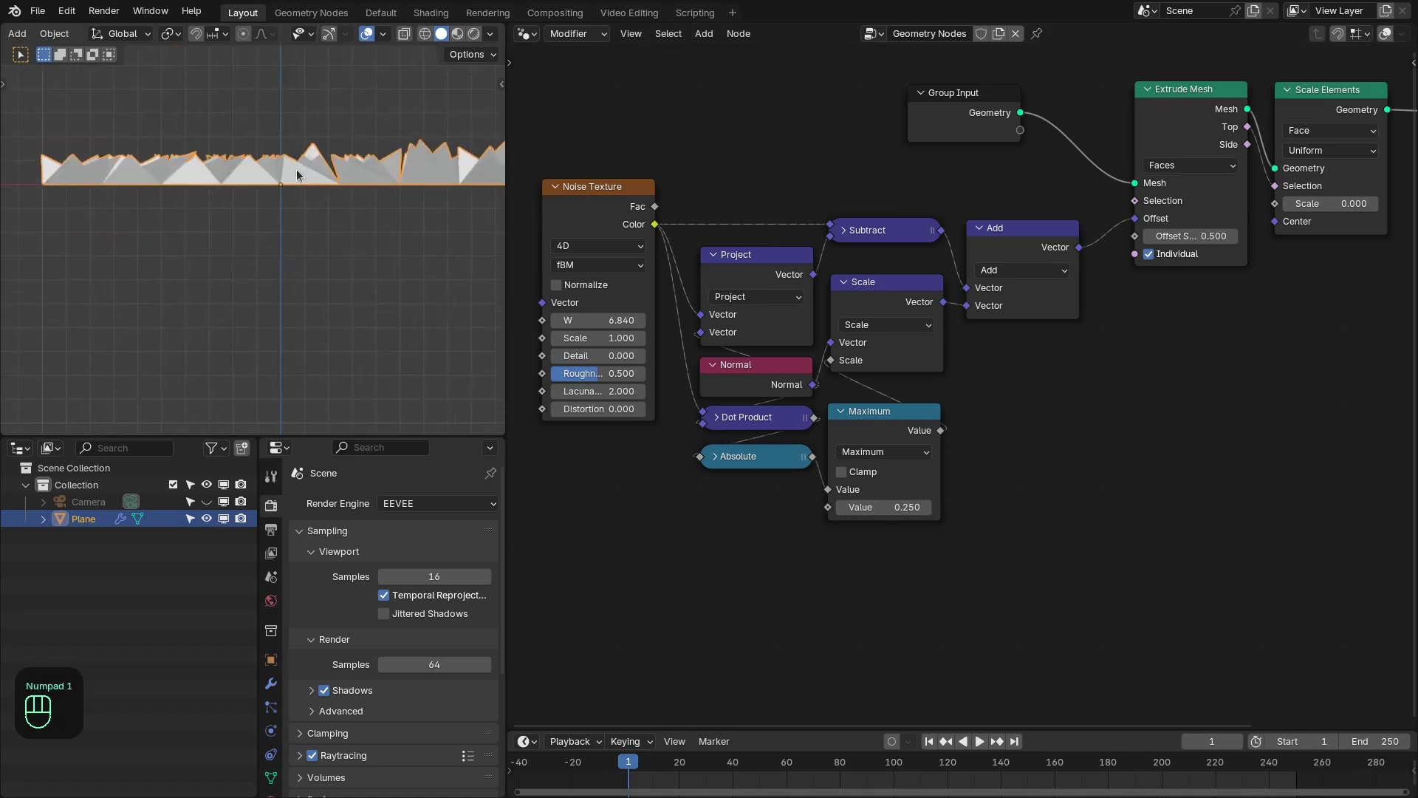
{"action": "left_click_drag", "start_coordinate": [605, 320], "coordinate": [673, 320], "text": "shift"}
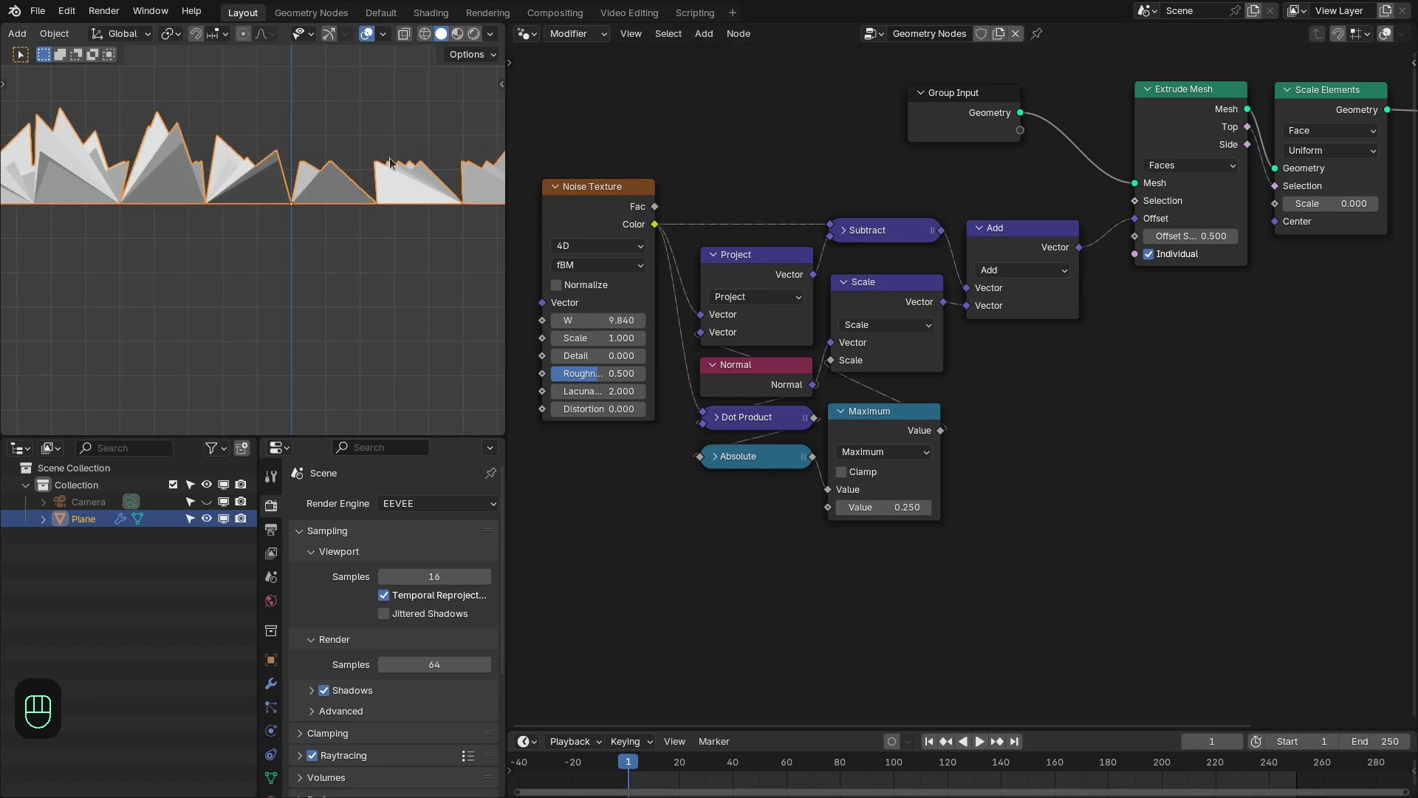
{"action": "mouse_move", "coordinate": [608, 314]}
{"action": "left_mouse_down", "text": "shift"}
{"action": "mouse_move", "coordinate": [644, 314]}
{"action": "mouse_move", "coordinate": [627, 315]}
{"action": "left_mouse_up", "text": "shift"}
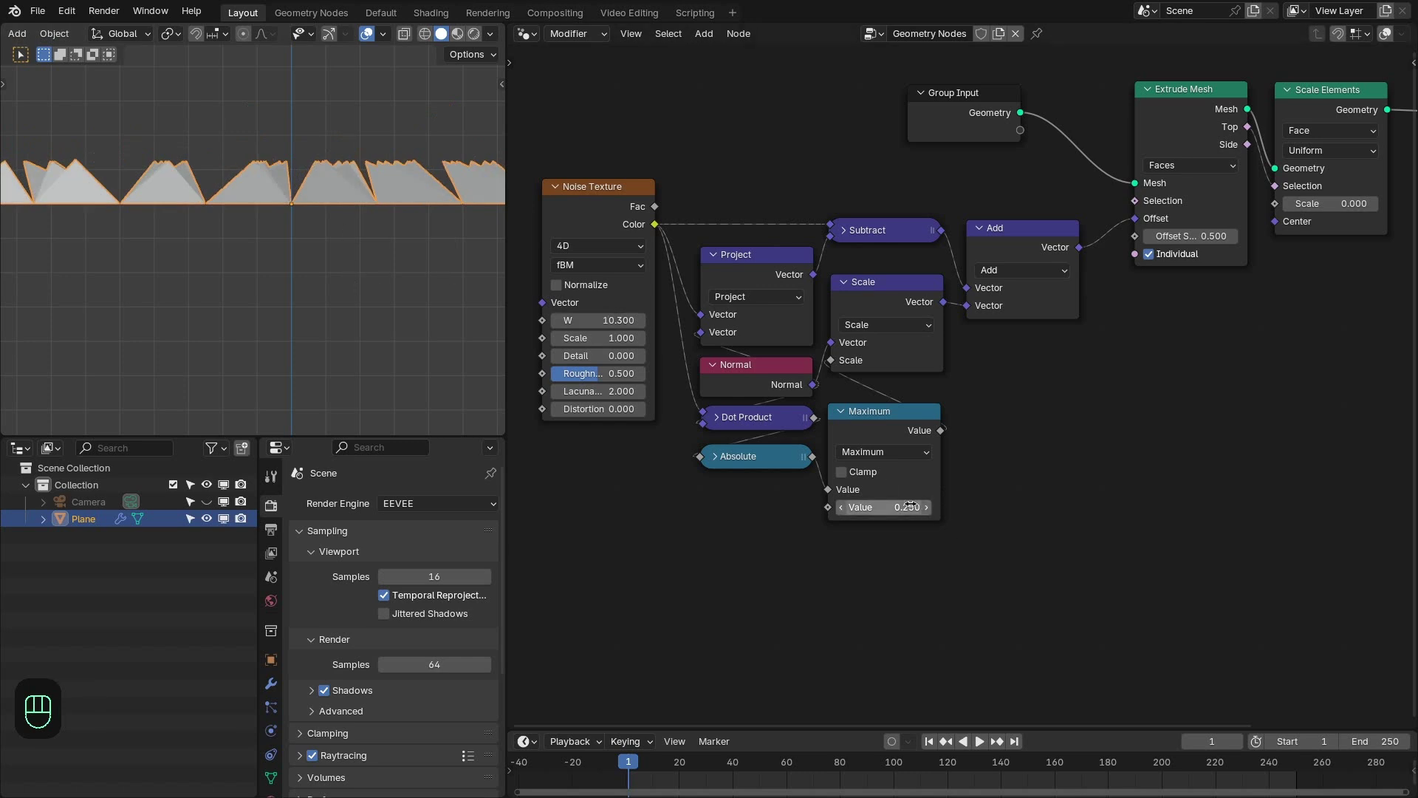
{"action": "middle_click_drag", "start_coordinate": [351, 210], "coordinate": [362, 296]}
{"action": "scroll", "coordinate": [299, 280], "scroll_direction": "down", "scroll_amount": 4}
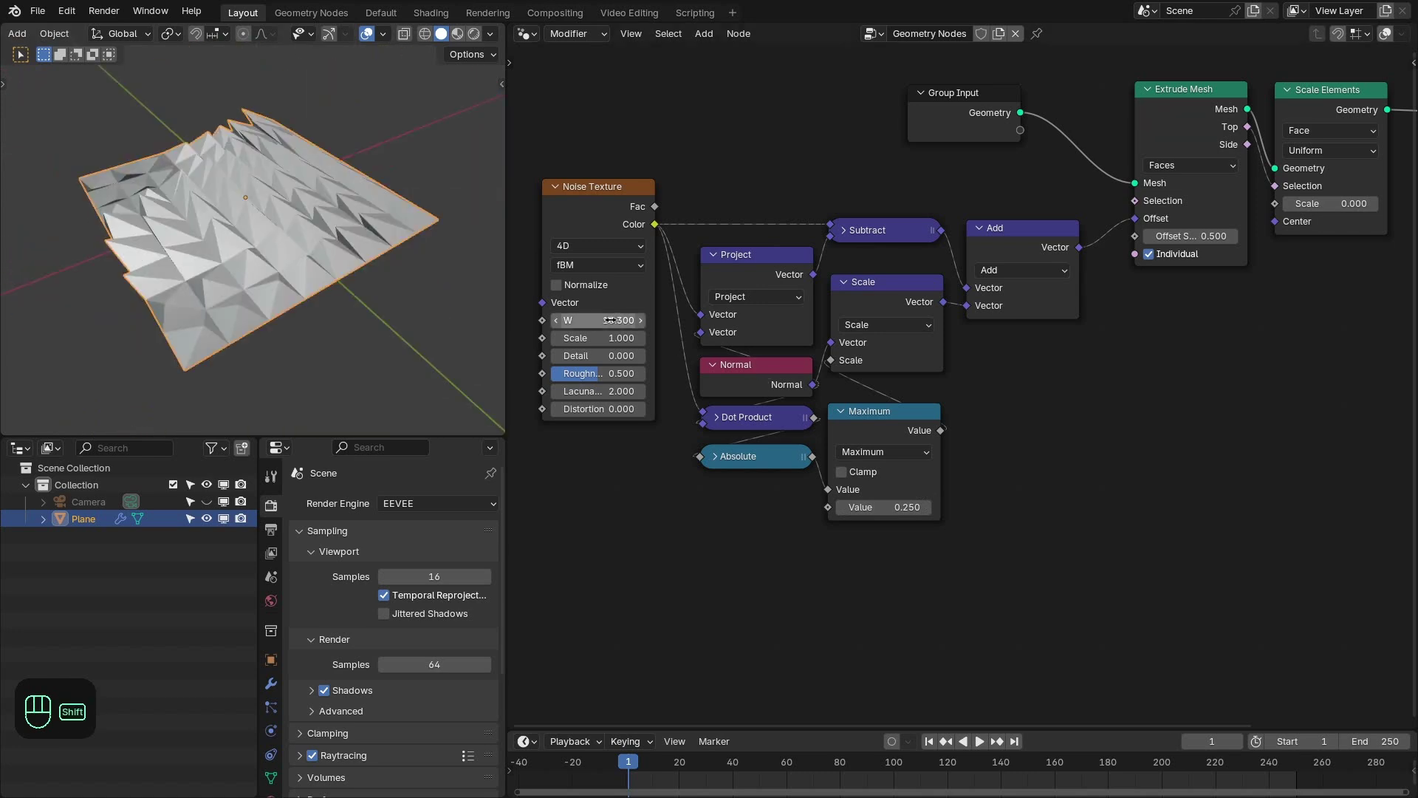
{"action": "left_click_drag", "start_coordinate": [597, 319], "coordinate": [641, 319], "text": "shift"}
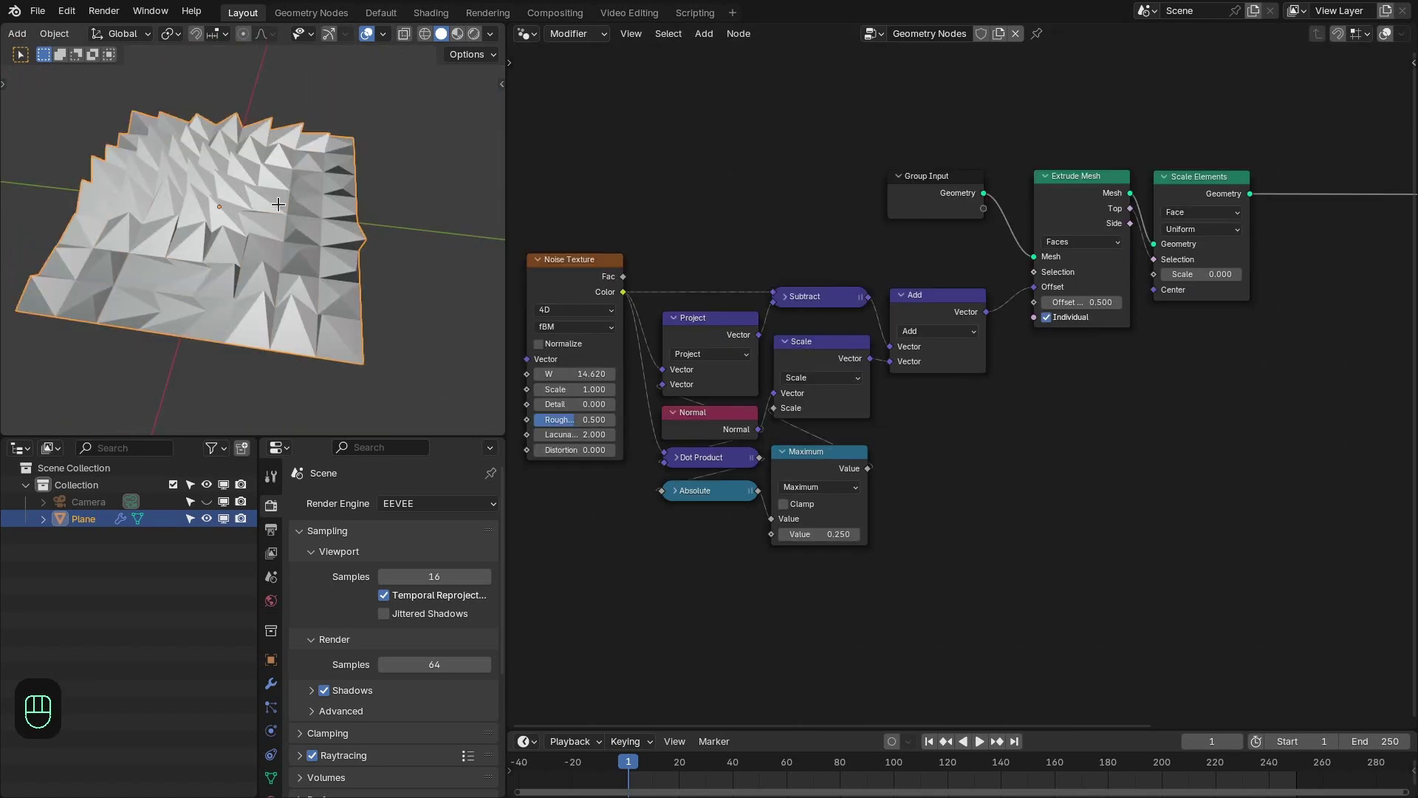
Subdivide the plane's mesh once more in Edit Mode and return to Object Mode
{"action": "key", "text": "Tab"}
{"action": "key", "text": "w"}
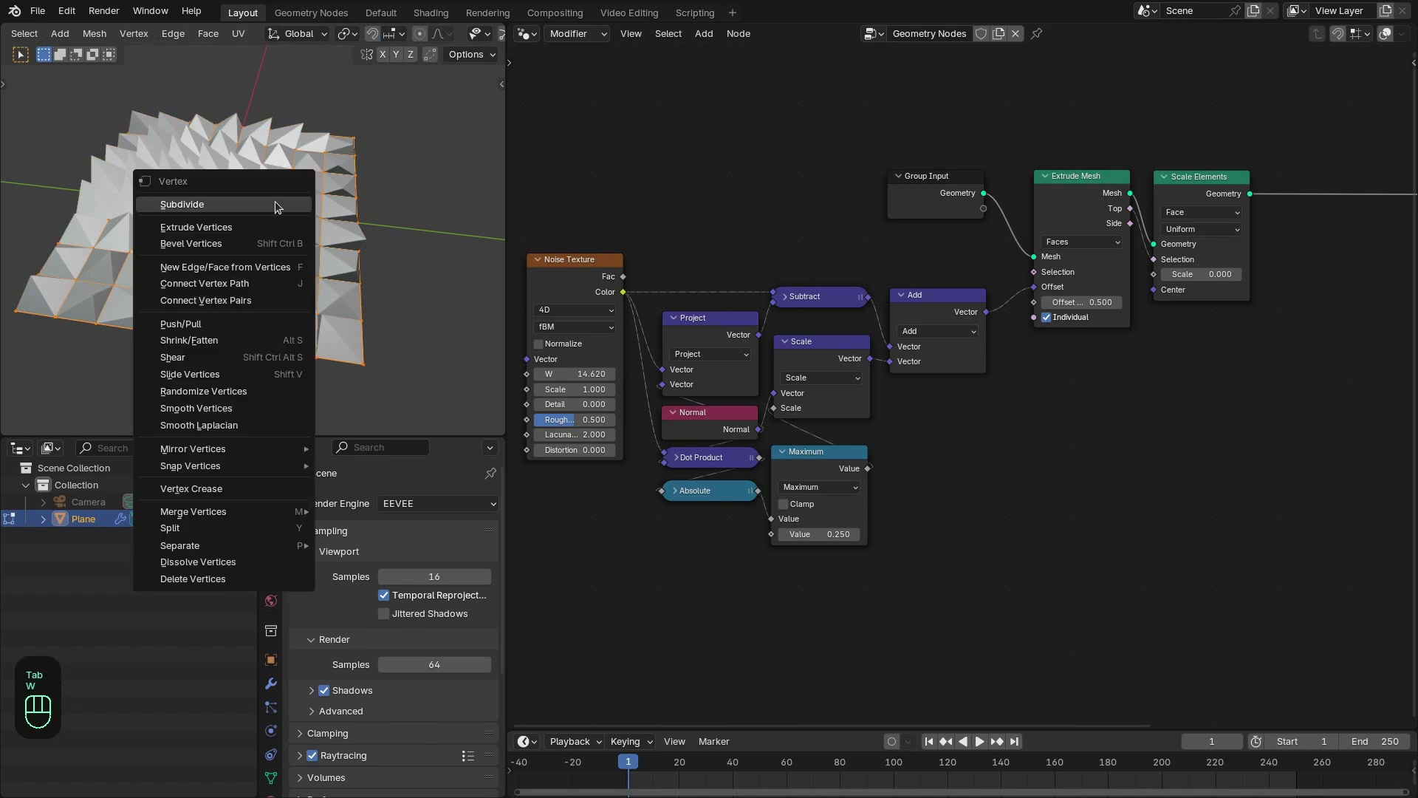
{"action": "left_click", "coordinate": [242, 203]}
{"action": "middle_click_drag", "start_coordinate": [244, 214], "coordinate": [371, 272]}
{"action": "key", "text": "Tab"}
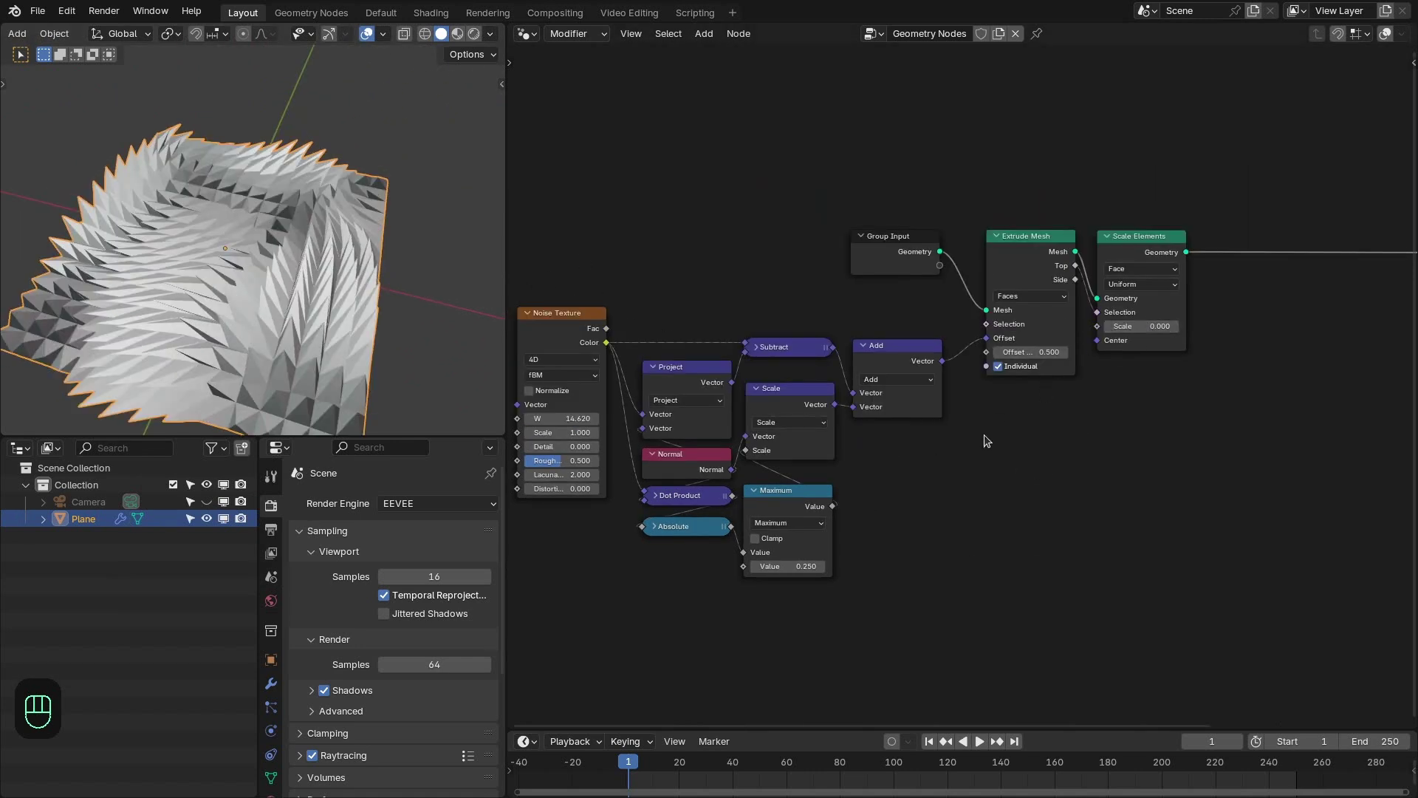
Add a Bevel modifier to the plane after the Geometry Nodes modifier and inspect the spikes up close
{"action": "scroll", "coordinate": [984, 434], "scroll_direction": "up", "scroll_amount": 2}
{"action": "left_click", "coordinate": [271, 683]}
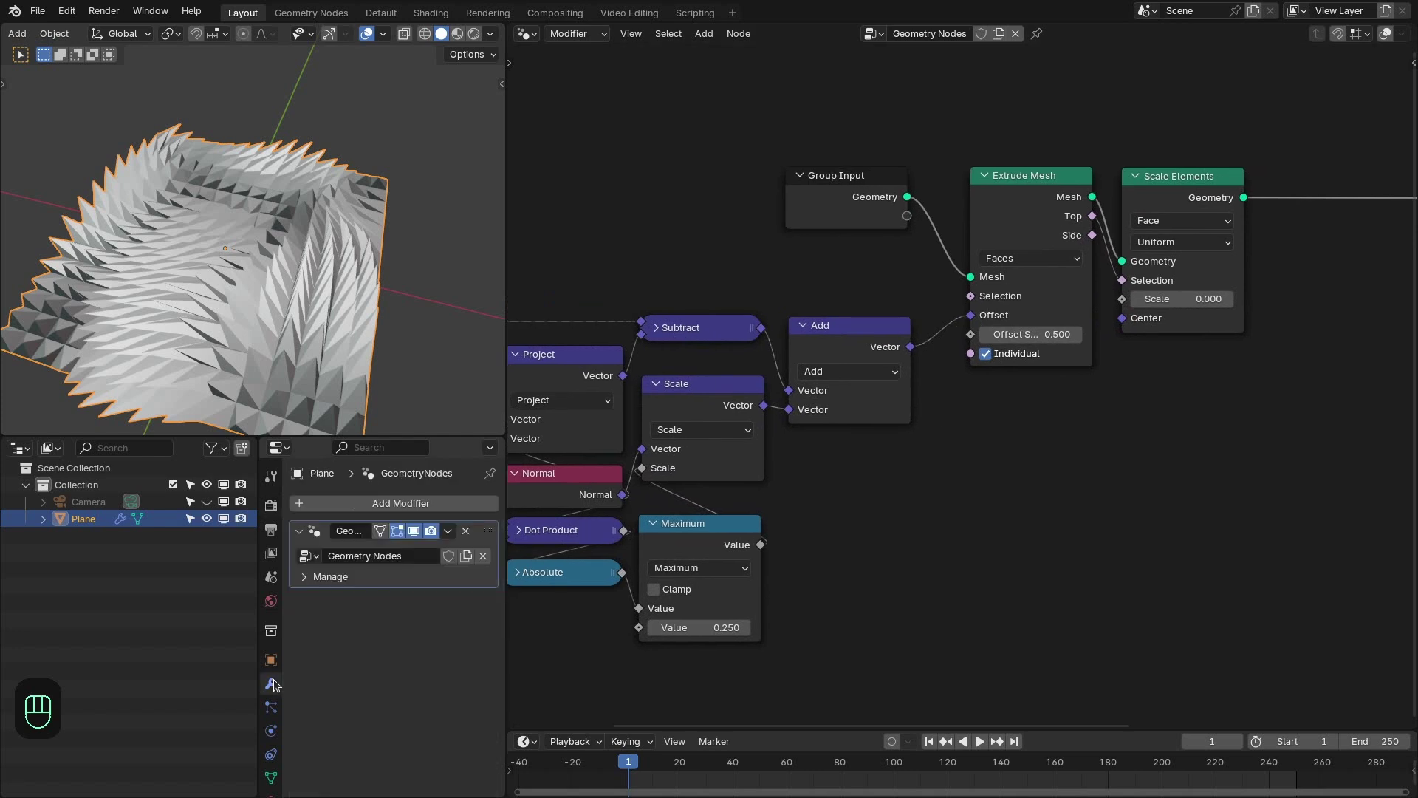
{"action": "left_click", "coordinate": [405, 512]}
{"action": "mouse_move", "coordinate": [371, 570]}
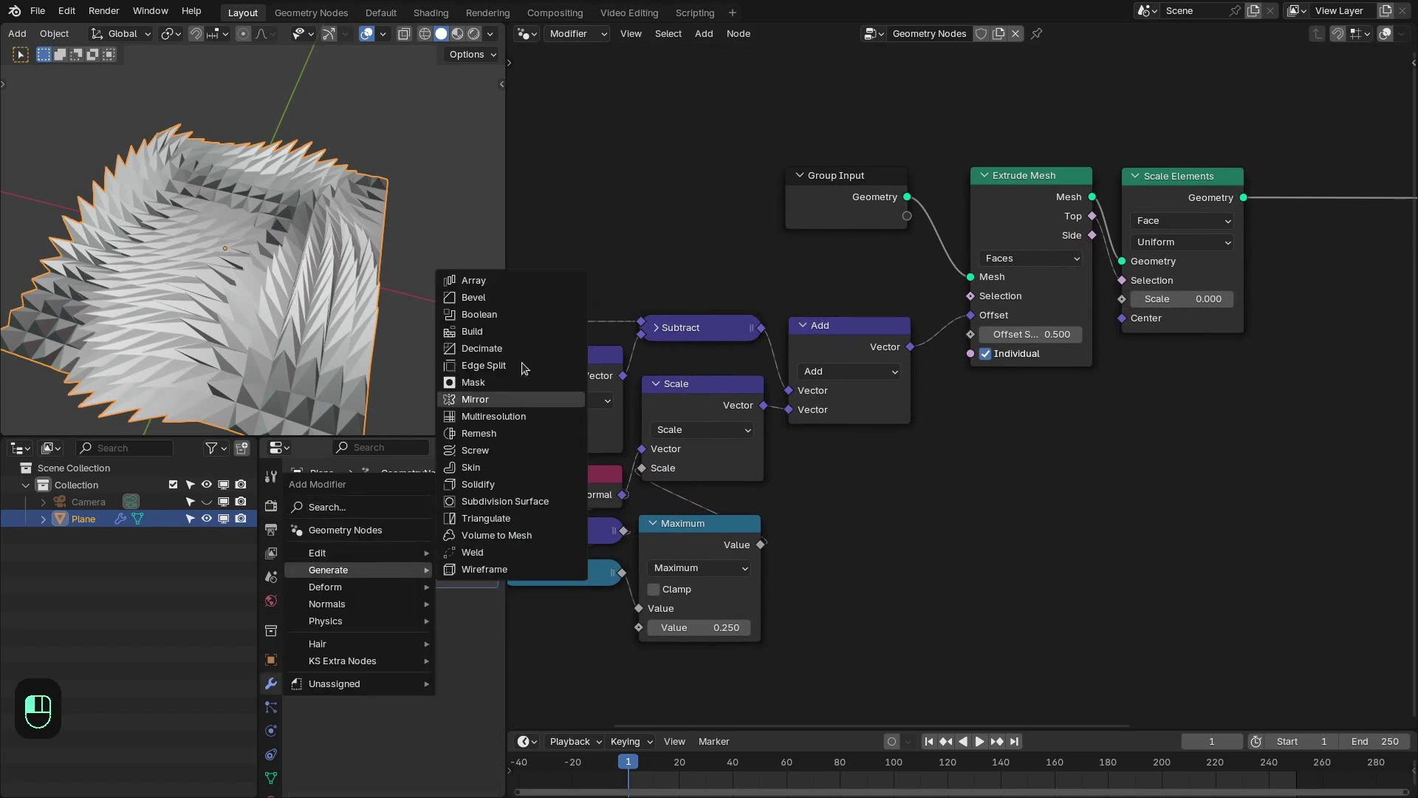
{"action": "left_click", "coordinate": [505, 295]}
{"action": "scroll", "coordinate": [328, 263], "scroll_direction": "up", "scroll_amount": 3}
{"action": "middle_click_drag", "start_coordinate": [279, 321], "coordinate": [334, 271]}
{"action": "left_click", "coordinate": [484, 538]}
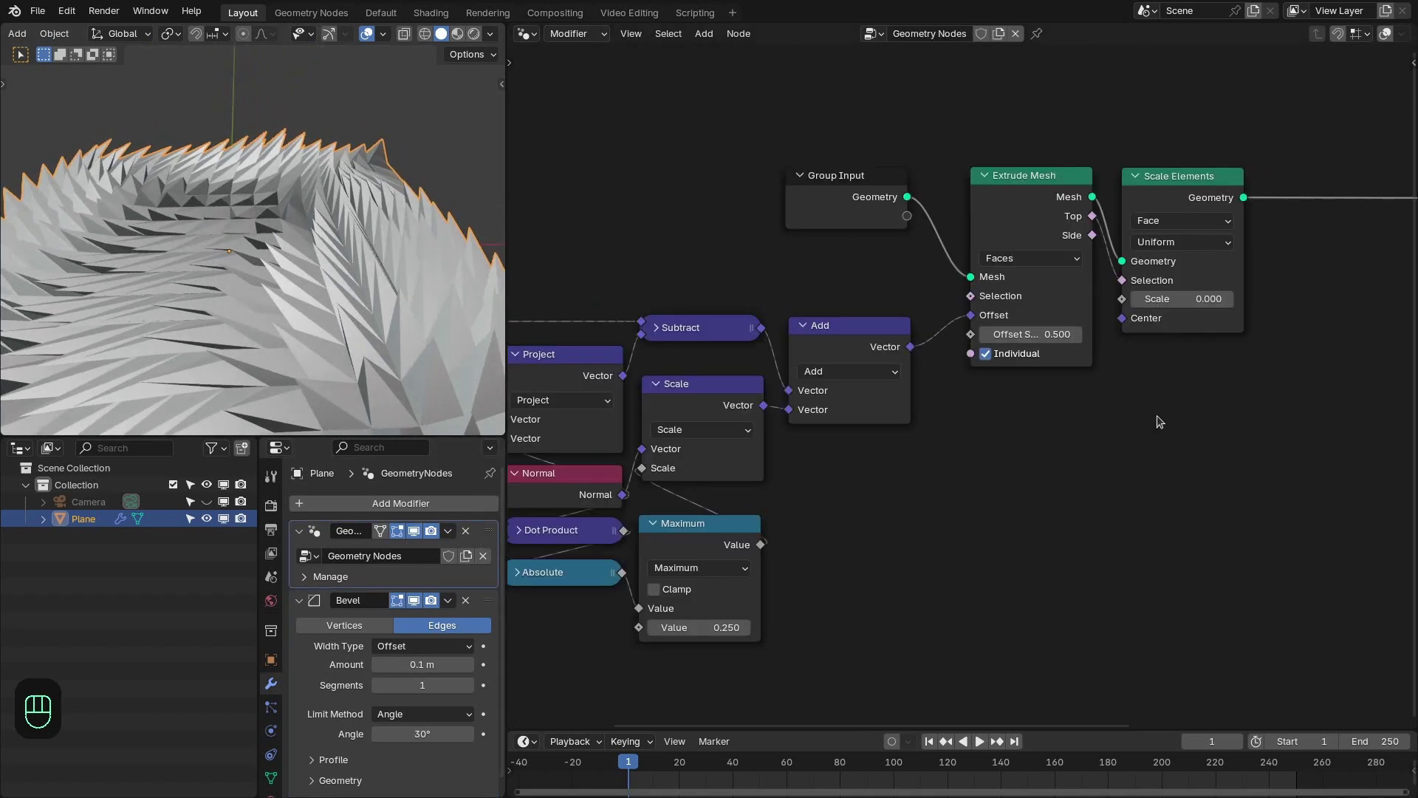
Try a scale of 0.3 on the Scale Elements node and reset it to 0
{"action": "scroll", "coordinate": [949, 426], "scroll_direction": "up", "scroll_amount": 1}
{"action": "middle_click_drag", "start_coordinate": [949, 424], "coordinate": [898, 434]}
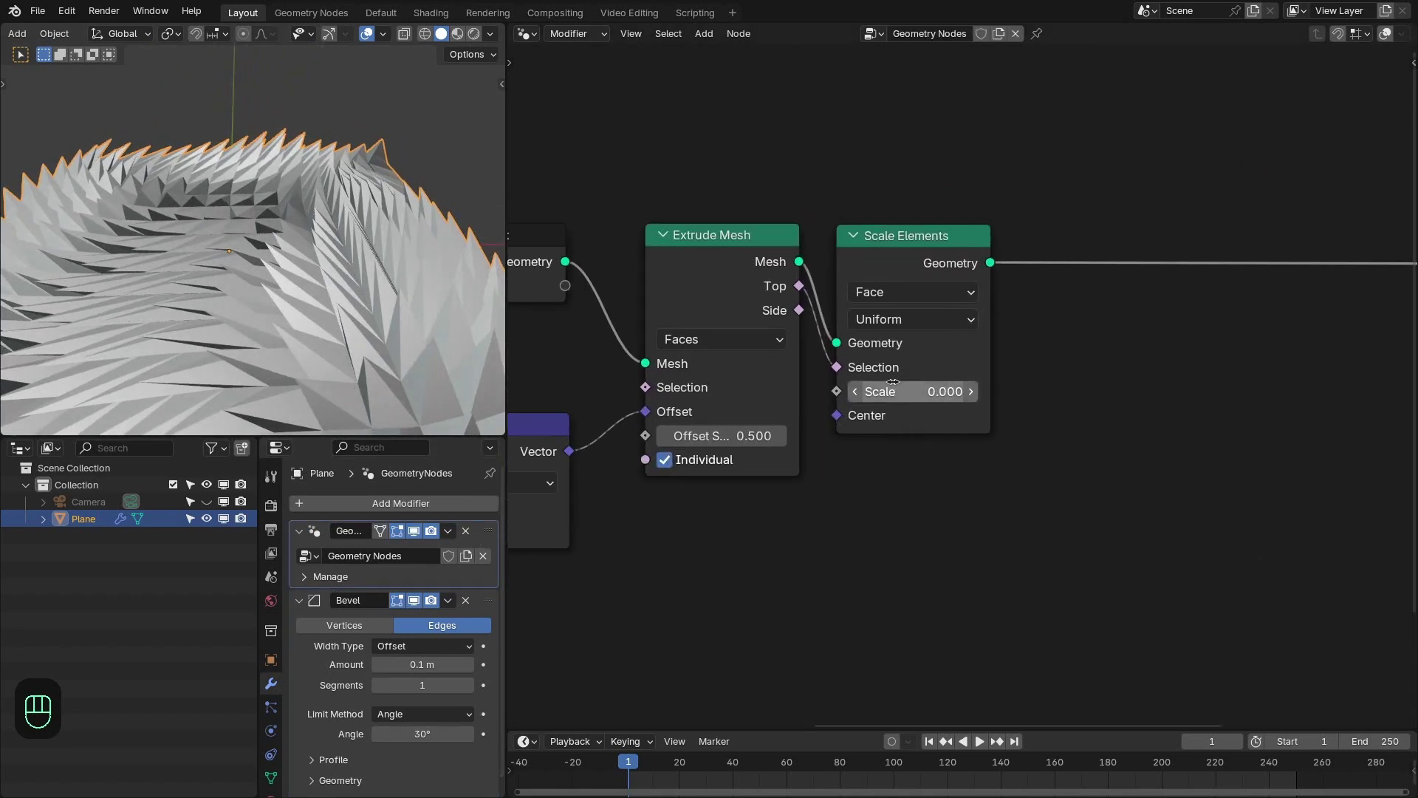
{"action": "left_click_drag", "start_coordinate": [930, 391], "coordinate": [909, 391], "text": "shift"}
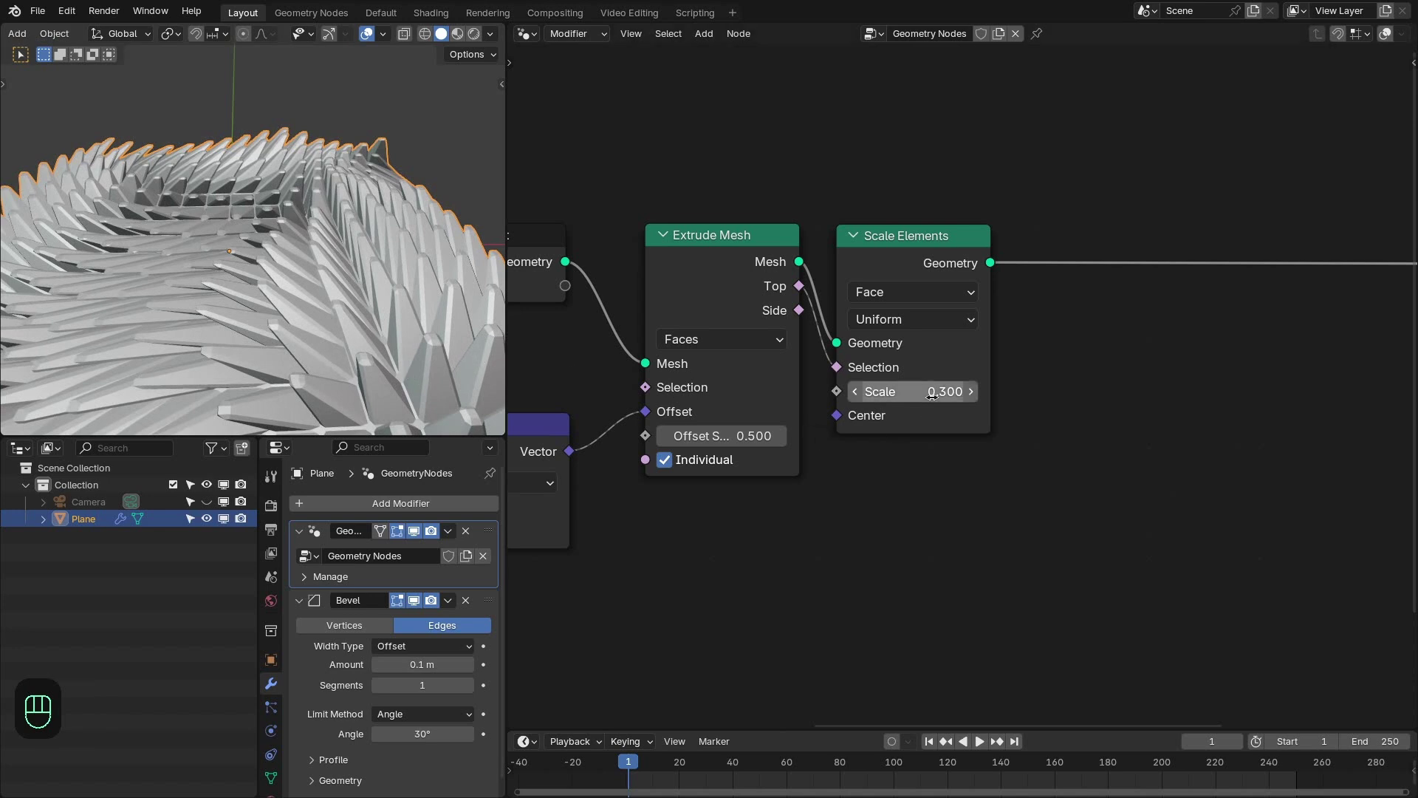
{"action": "left_click_drag", "start_coordinate": [947, 392], "coordinate": [887, 391]}
{"action": "scroll", "coordinate": [1048, 329], "scroll_direction": "down", "scroll_amount": 1}
{"action": "middle_click_drag", "start_coordinate": [1042, 330], "coordinate": [914, 332]}
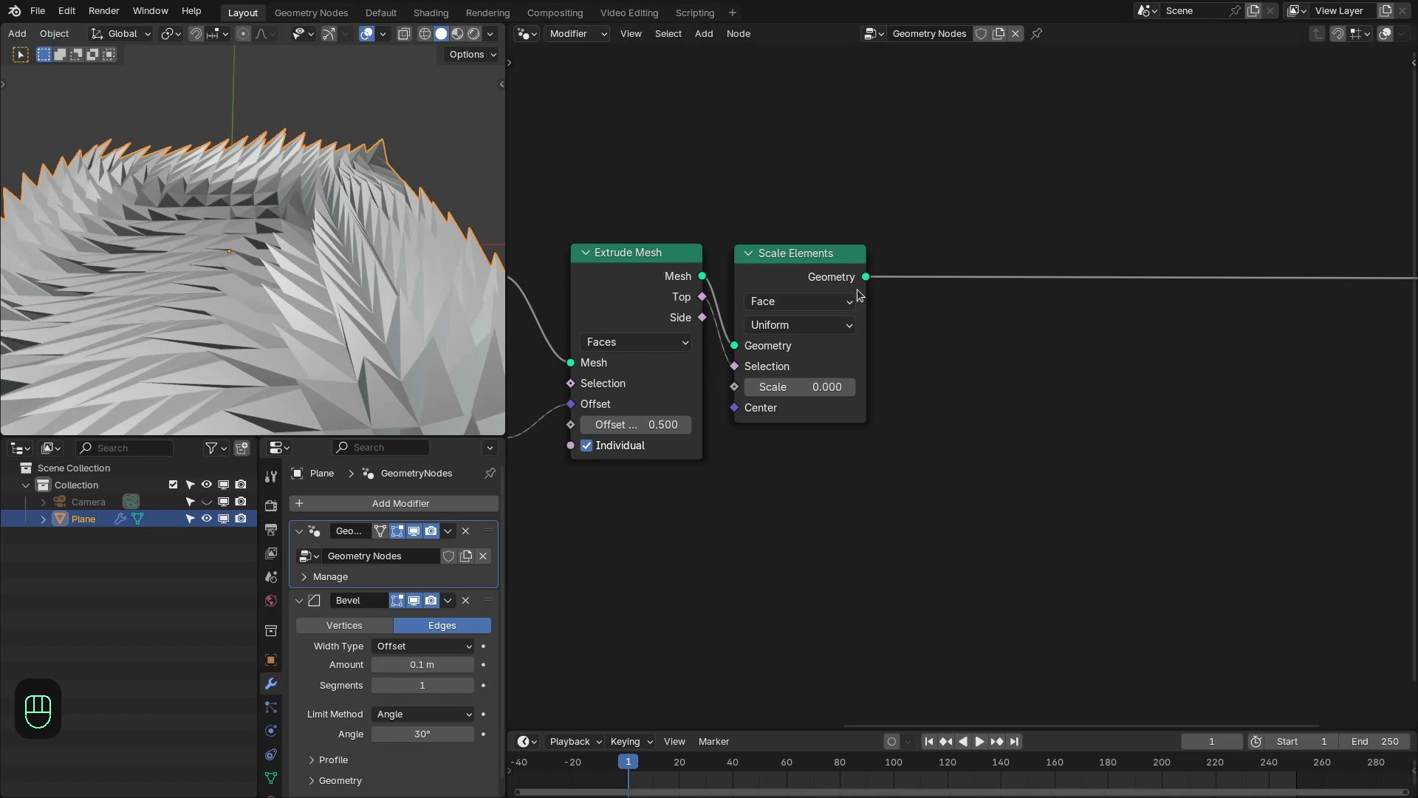
{"action": "middle_click_drag", "start_coordinate": [861, 291], "coordinate": [819, 293]}
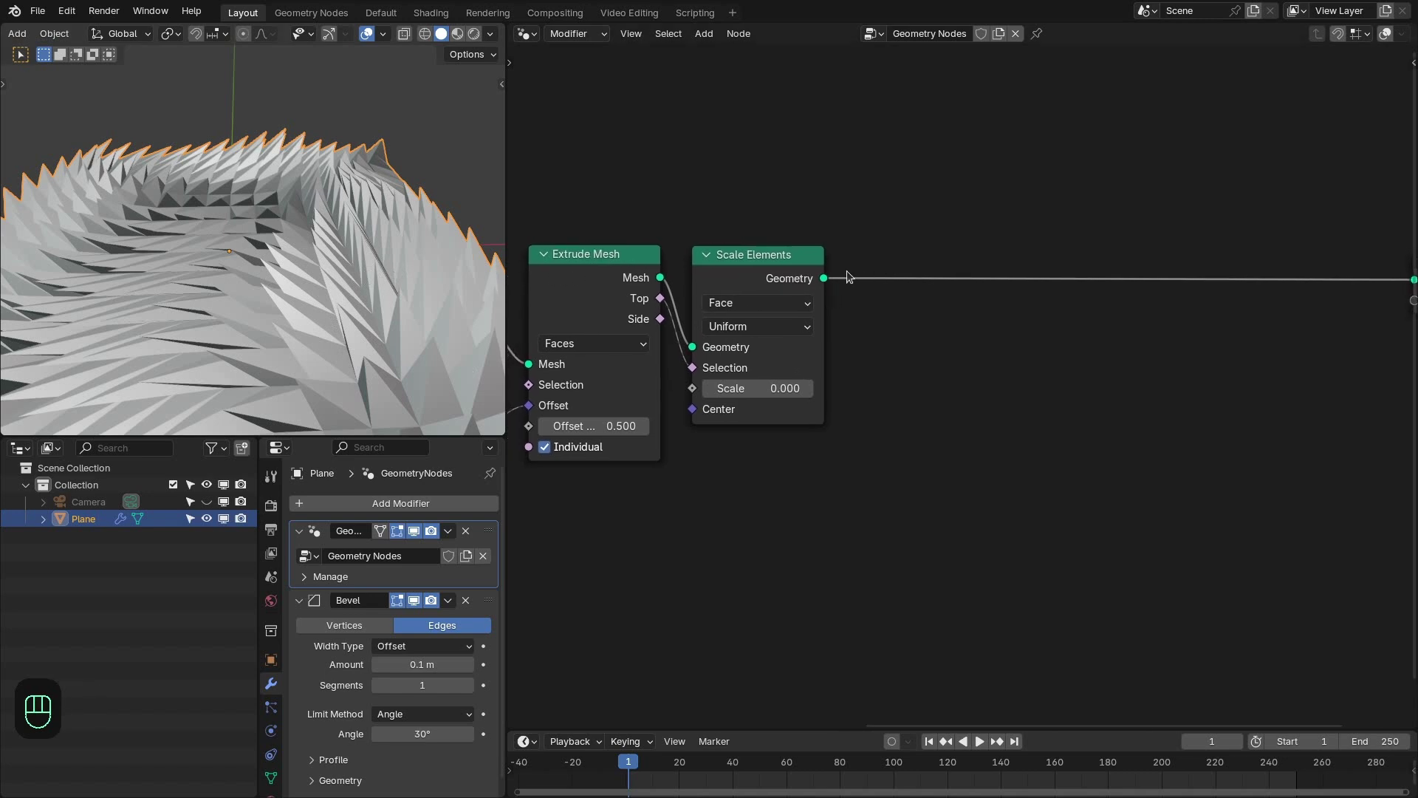
Insert a Merge by Distance node between Scale Elements and Group Output, with Extrude Mesh's Top feeding its Selection
{"action": "key", "text": "shift+a"}
{"action": "type", "text": "me"}
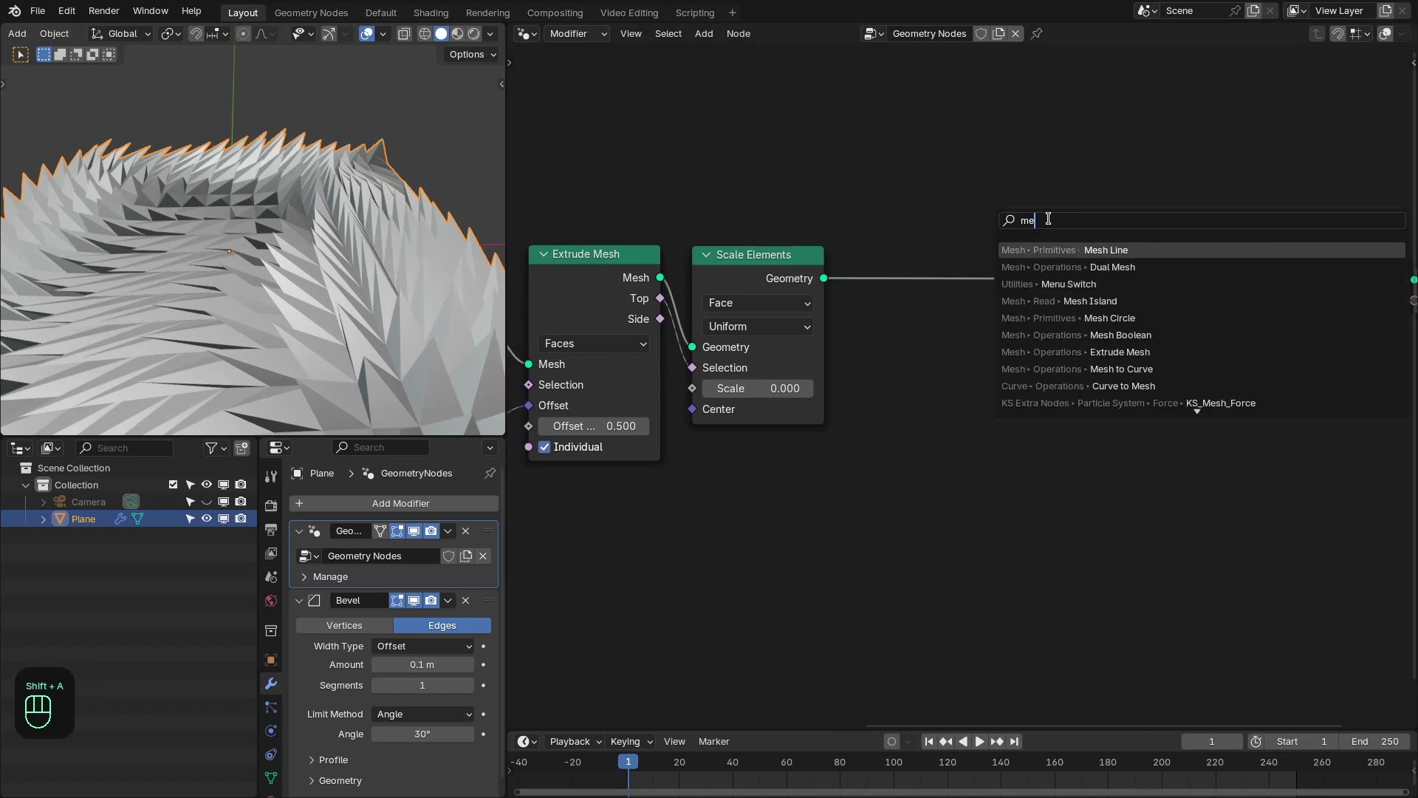
{"action": "type", "text": "rge"}
{"action": "key", "text": "Return"}
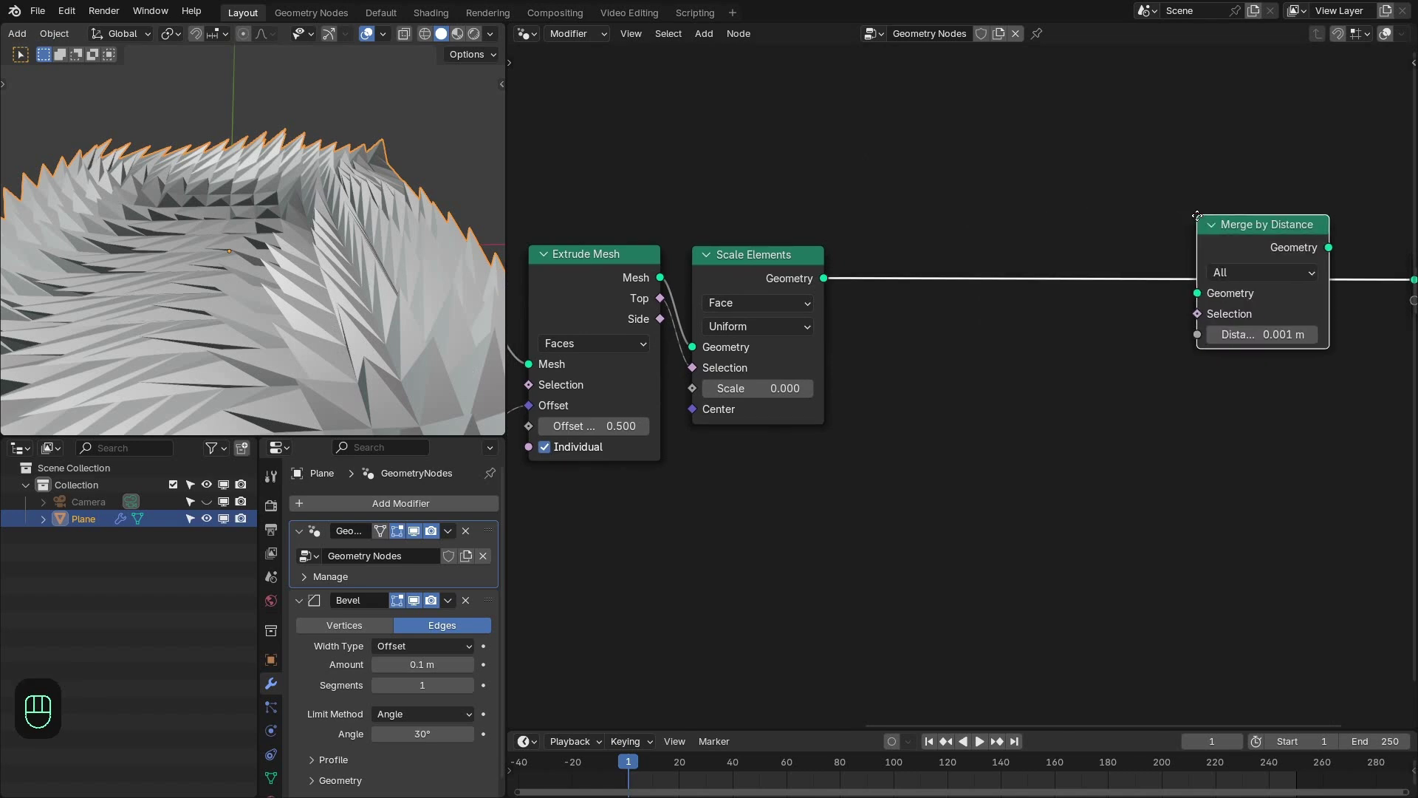
{"action": "left_click", "coordinate": [1202, 224]}
{"action": "left_click_drag", "start_coordinate": [661, 298], "coordinate": [1189, 332]}
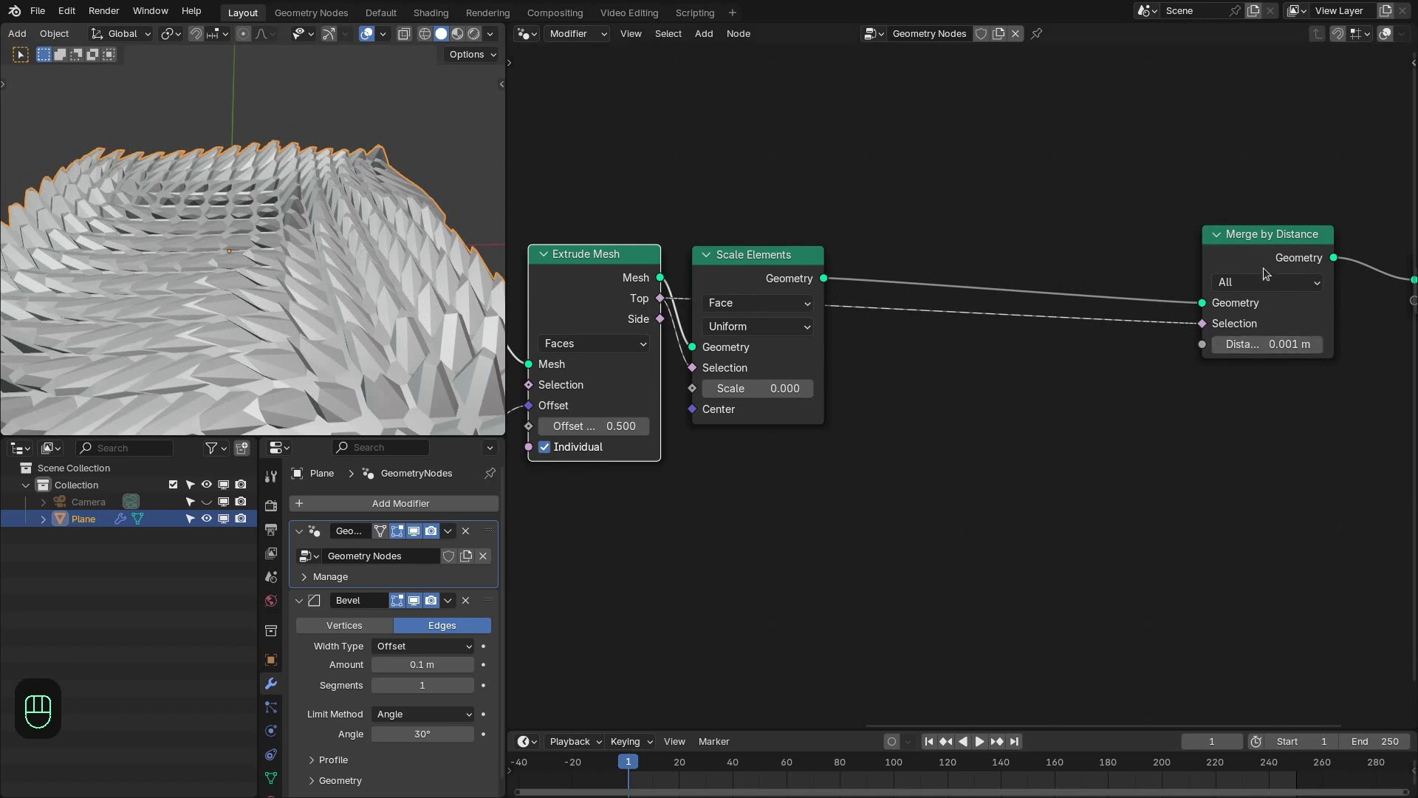
Set the Merge by Distance node's distance to 0.005 m and arrange it close beside the Group Output node
{"action": "left_click_drag", "start_coordinate": [1264, 267], "coordinate": [1233, 277]}
{"action": "left_click", "coordinate": [1241, 353]}
{"action": "type", "text": "0.005"}
{"action": "key", "text": "Return"}
{"action": "scroll", "coordinate": [1242, 356], "scroll_direction": "down", "scroll_amount": 1}
{"action": "middle_click_drag", "start_coordinate": [1260, 356], "coordinate": [1241, 356]}
{"action": "middle_click_drag", "start_coordinate": [1370, 314], "coordinate": [1312, 315]}
{"action": "left_click_drag", "start_coordinate": [1359, 291], "coordinate": [1279, 282]}
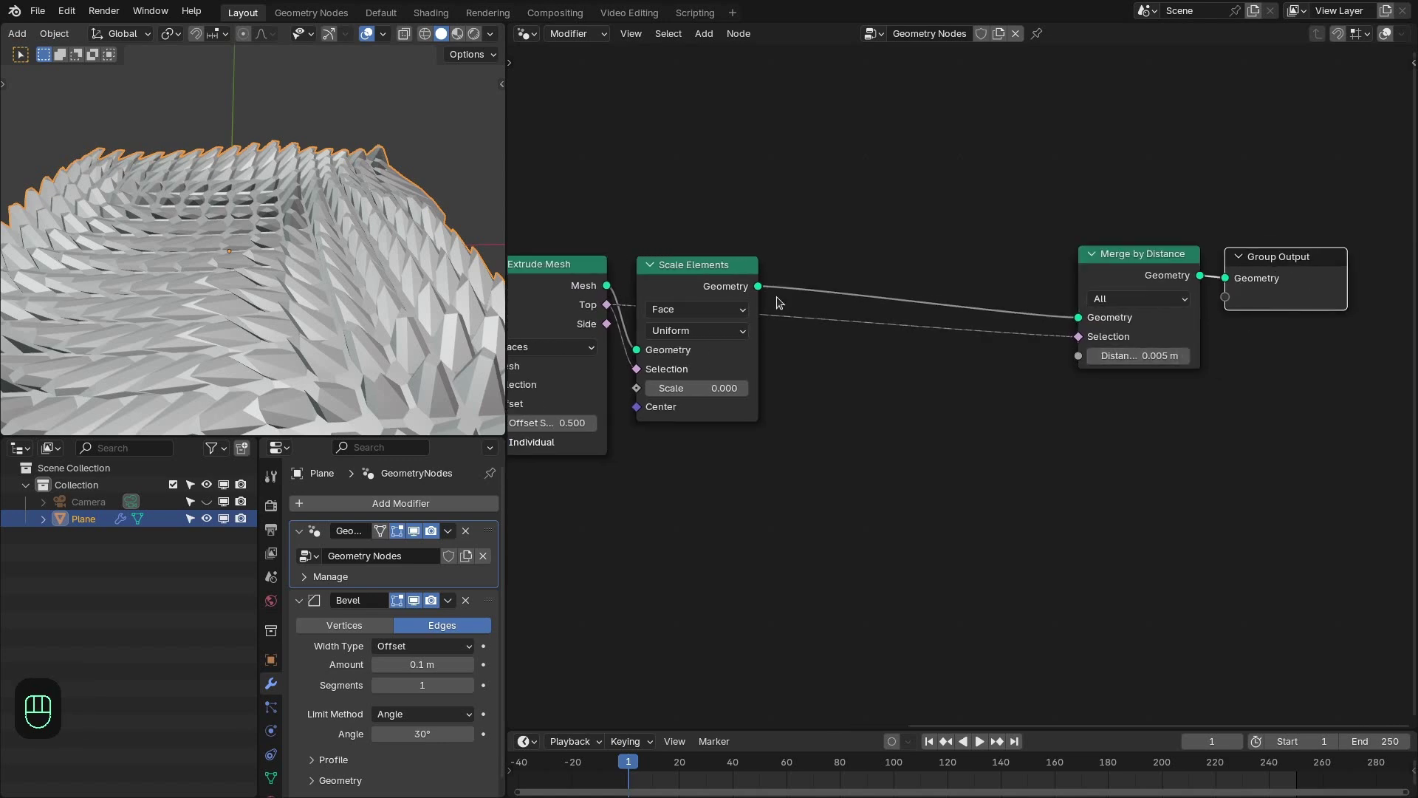
Set the Bevel modifier's limit method to None
{"action": "middle_click_drag", "start_coordinate": [773, 299], "coordinate": [929, 288]}
{"action": "mouse_move", "coordinate": [299, 214]}
{"action": "middle_mouse_down"}
{"action": "mouse_move", "coordinate": [311, 249]}
{"action": "mouse_move", "coordinate": [304, 189]}
{"action": "middle_mouse_up"}
{"action": "middle_click_drag", "start_coordinate": [304, 189], "coordinate": [354, 177]}
{"action": "left_click", "coordinate": [418, 712]}
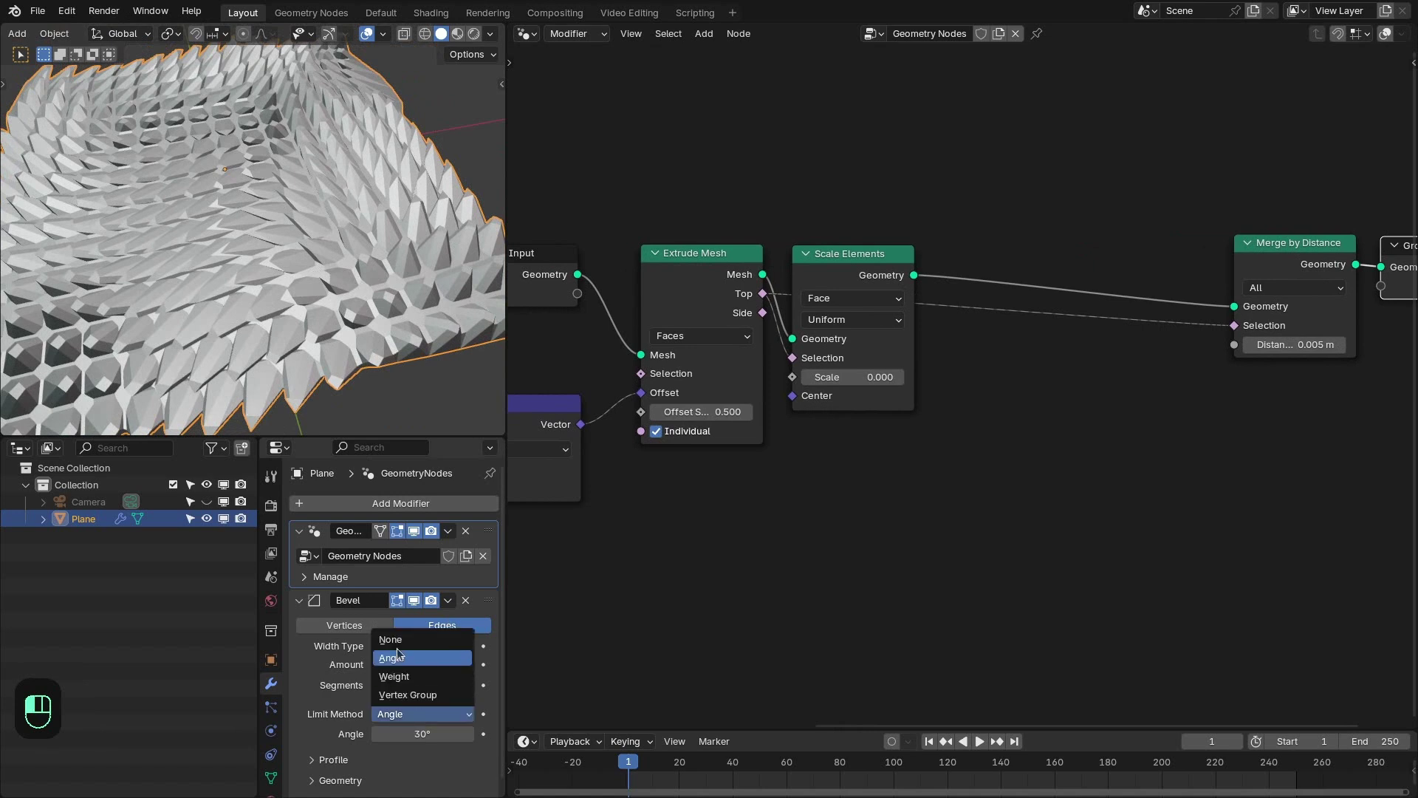
{"action": "left_click", "coordinate": [397, 643]}
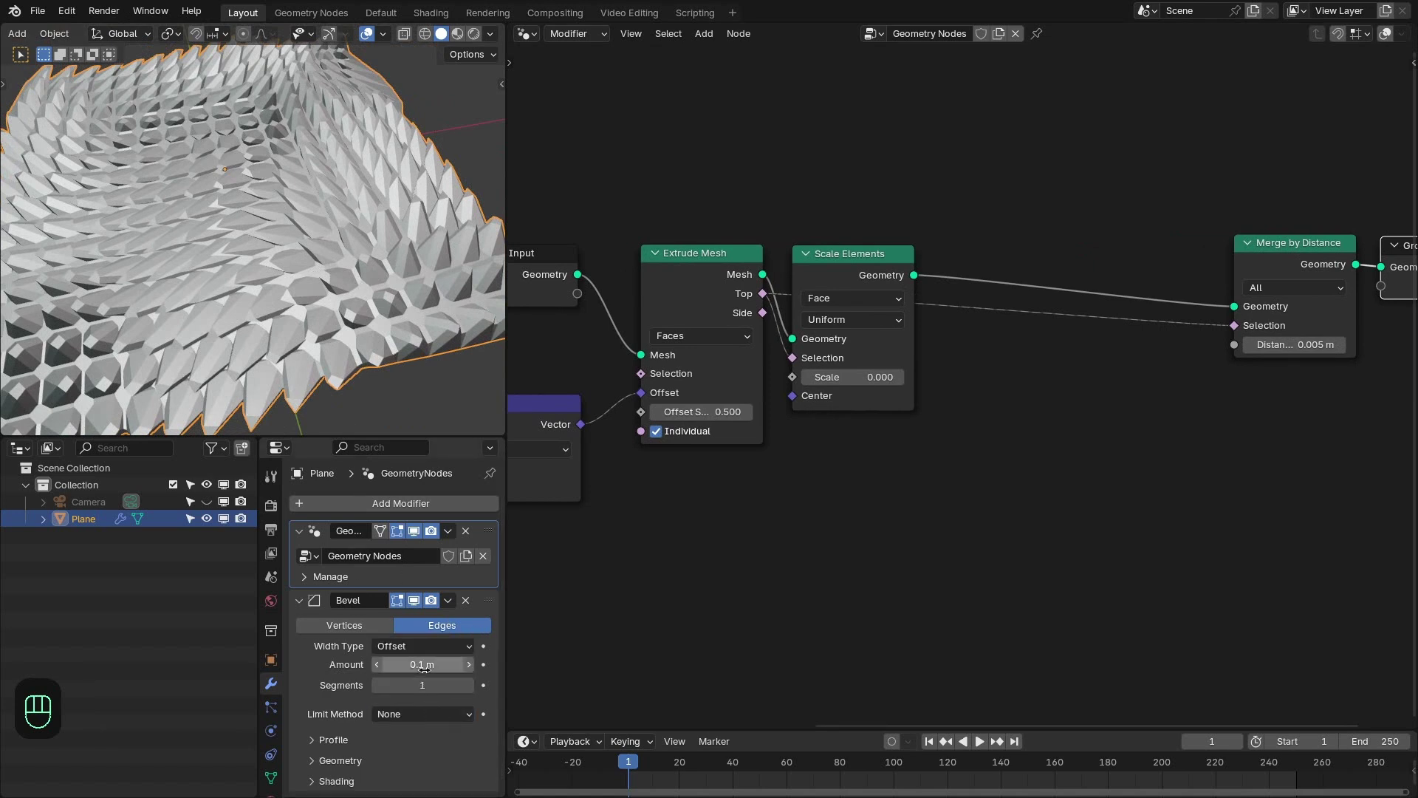
Try a bevel amount of 0.002 m, settle on 0.0035 m, and set the bevel segments to 2
{"action": "left_click", "coordinate": [422, 665]}
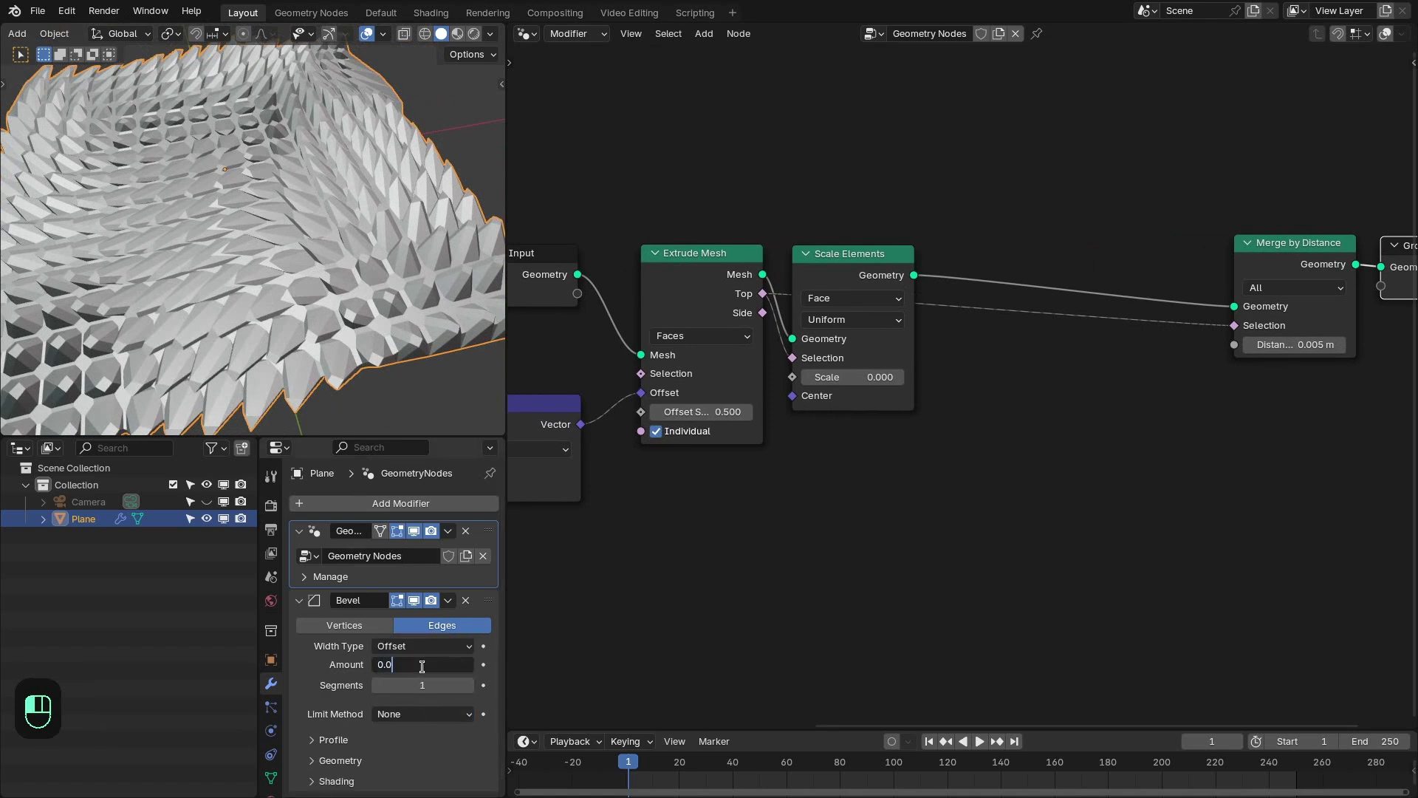
{"action": "key", "text": "Tab"}
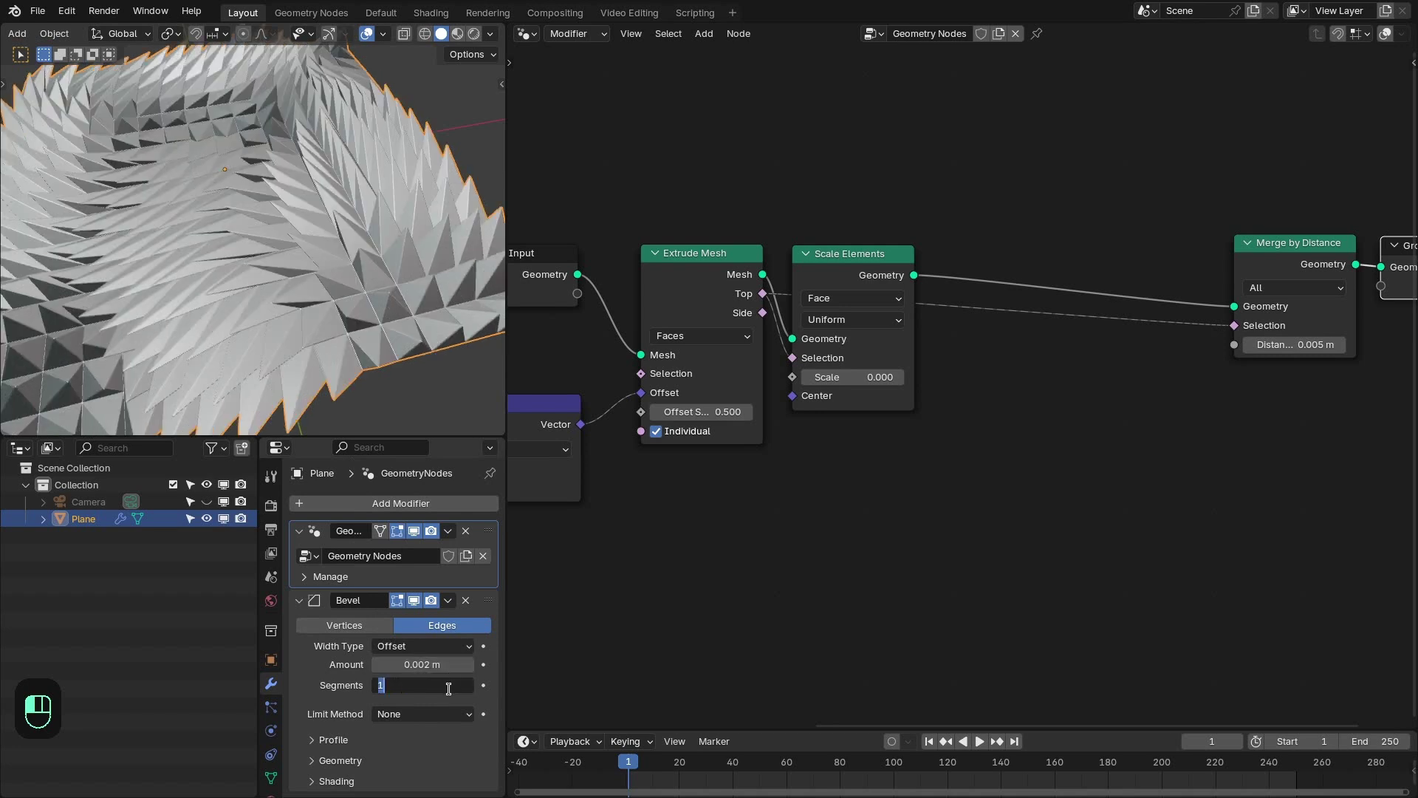
{"action": "left_click", "coordinate": [438, 668]}
{"action": "type", "text": "0.00"}
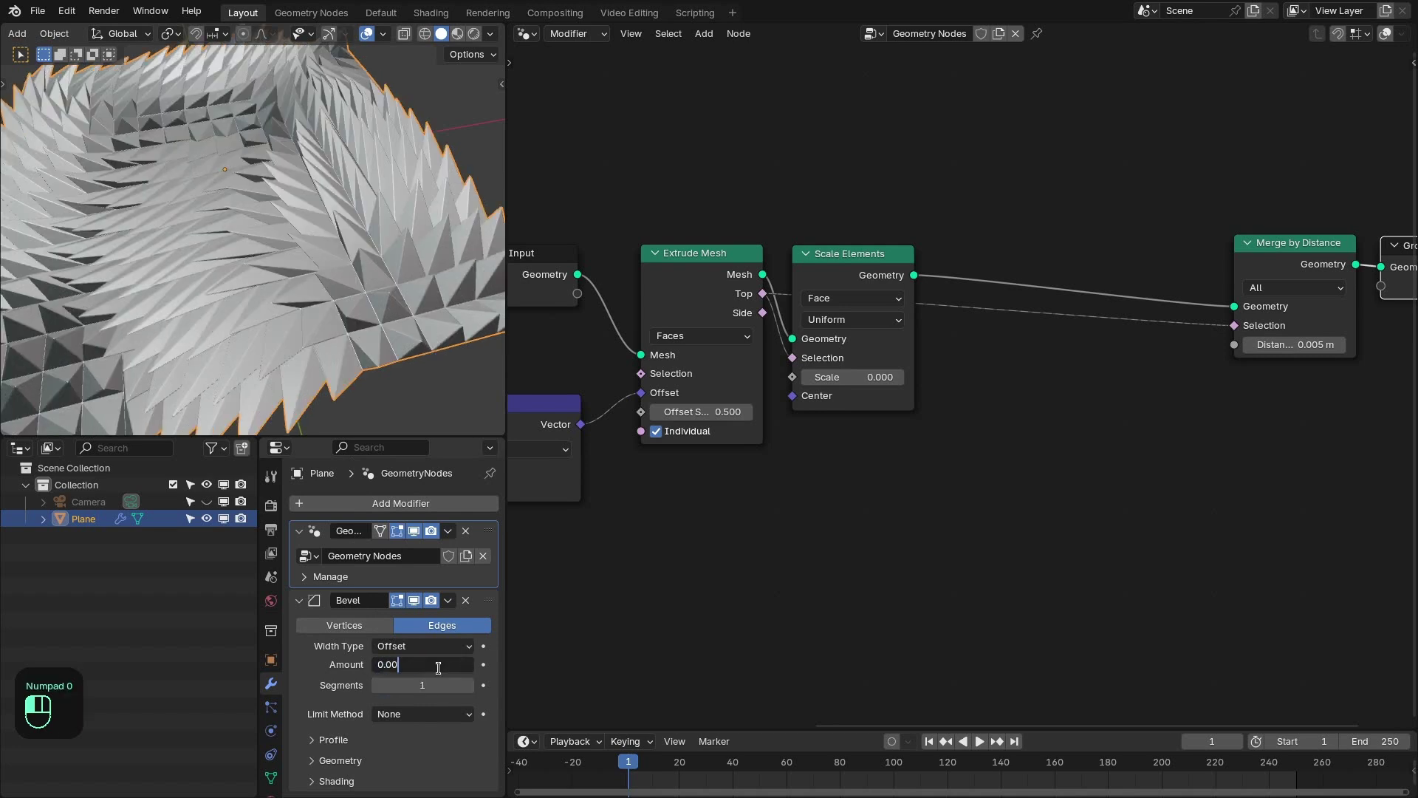
{"action": "type", "text": "35"}
{"action": "key", "text": "Return"}
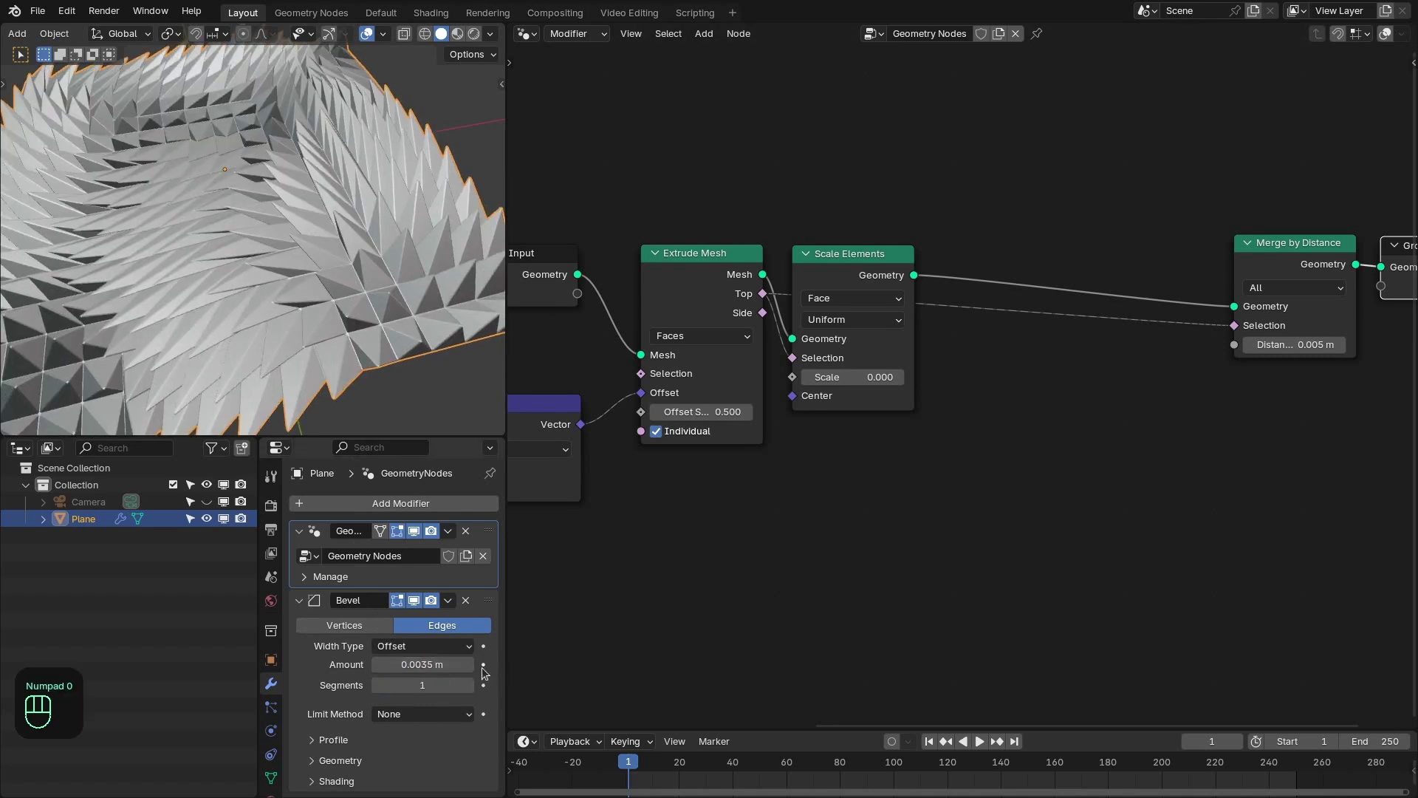
{"action": "left_click", "coordinate": [467, 685]}
{"action": "middle_click_drag", "start_coordinate": [362, 369], "coordinate": [221, 347]}
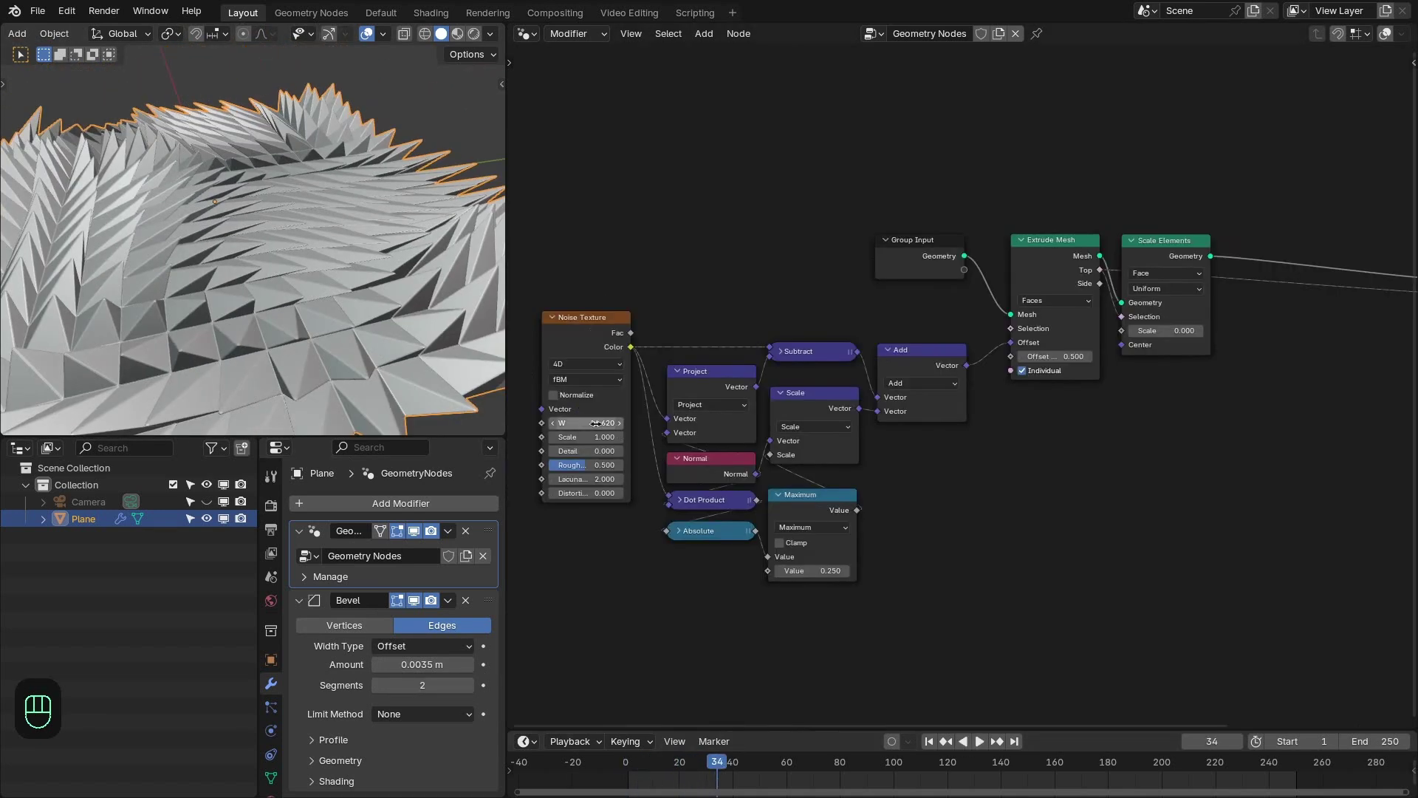
Try a Noise Texture W value of 17.66 and view the whole spiked plane from above
{"action": "left_click_drag", "start_coordinate": [588, 422], "coordinate": [702, 423], "text": "shift"}
{"action": "scroll", "coordinate": [232, 226], "scroll_direction": "down", "scroll_amount": 3}
{"action": "middle_click_drag", "start_coordinate": [232, 226], "coordinate": [486, 336]}
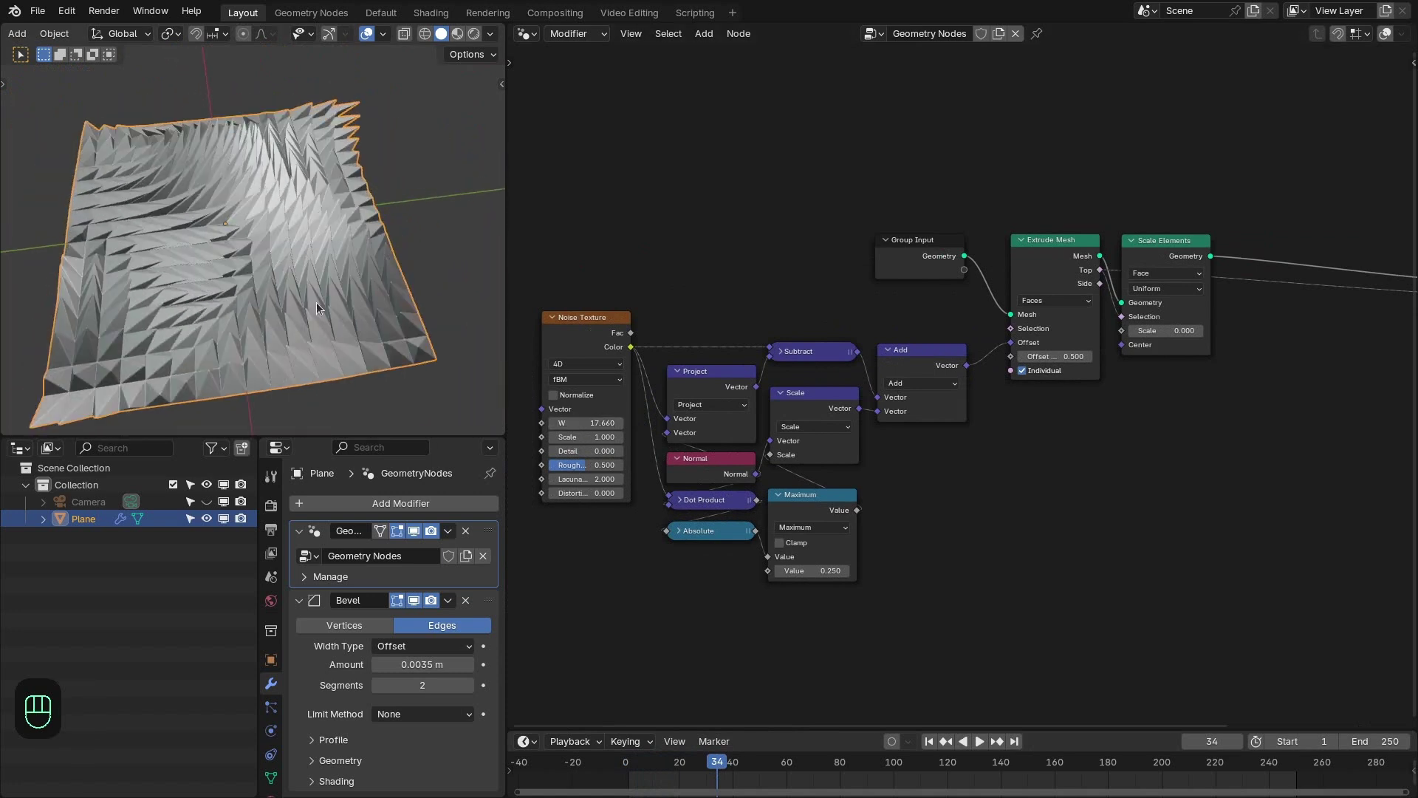
Add a KS_Time_Speed node whose Time output drives the Noise Texture's W input
{"action": "middle_click_drag", "start_coordinate": [572, 394], "coordinate": [892, 434]}
{"action": "scroll", "coordinate": [893, 435], "scroll_direction": "up", "scroll_amount": 3}
{"action": "left_click_drag", "start_coordinate": [853, 471], "coordinate": [750, 473]}
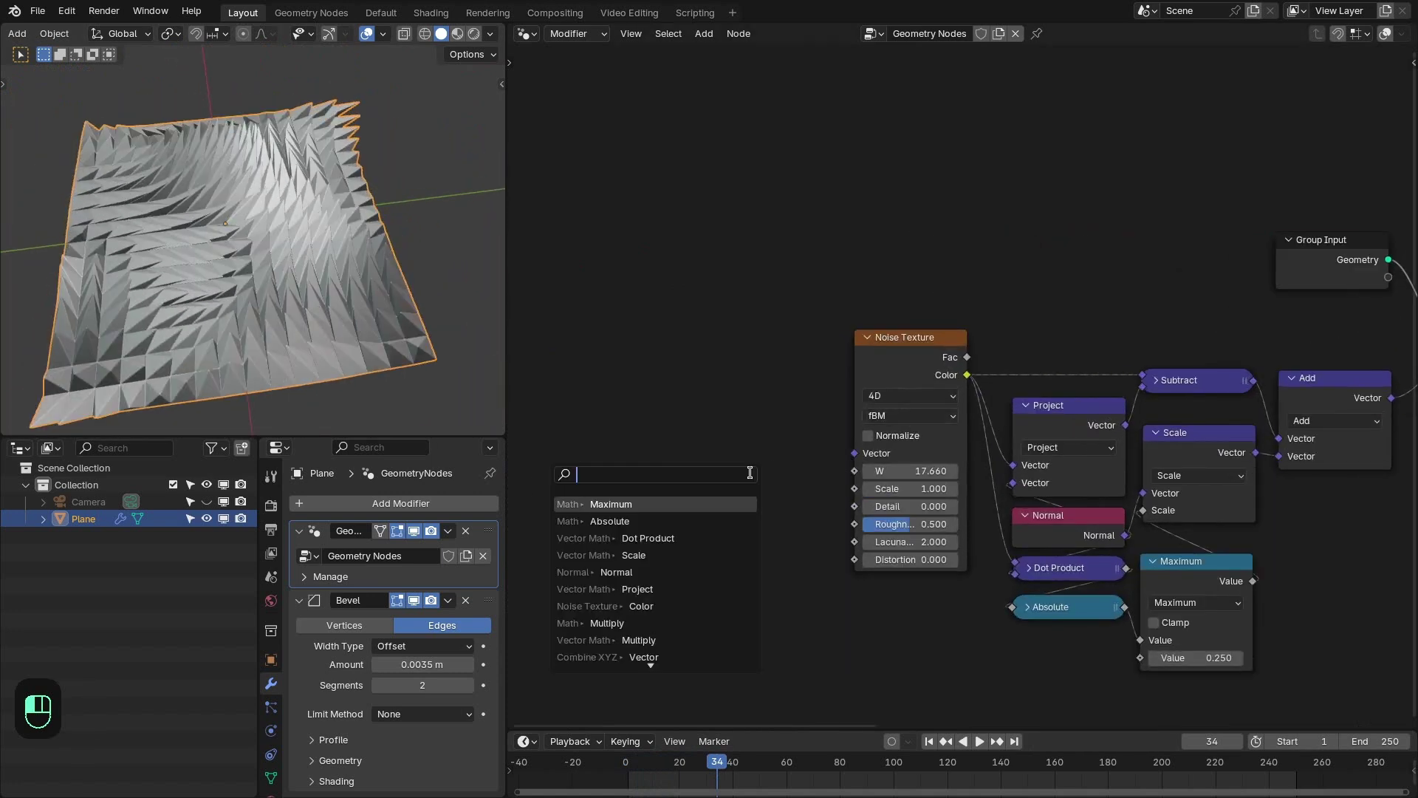
{"action": "type", "text": "ks_time"}
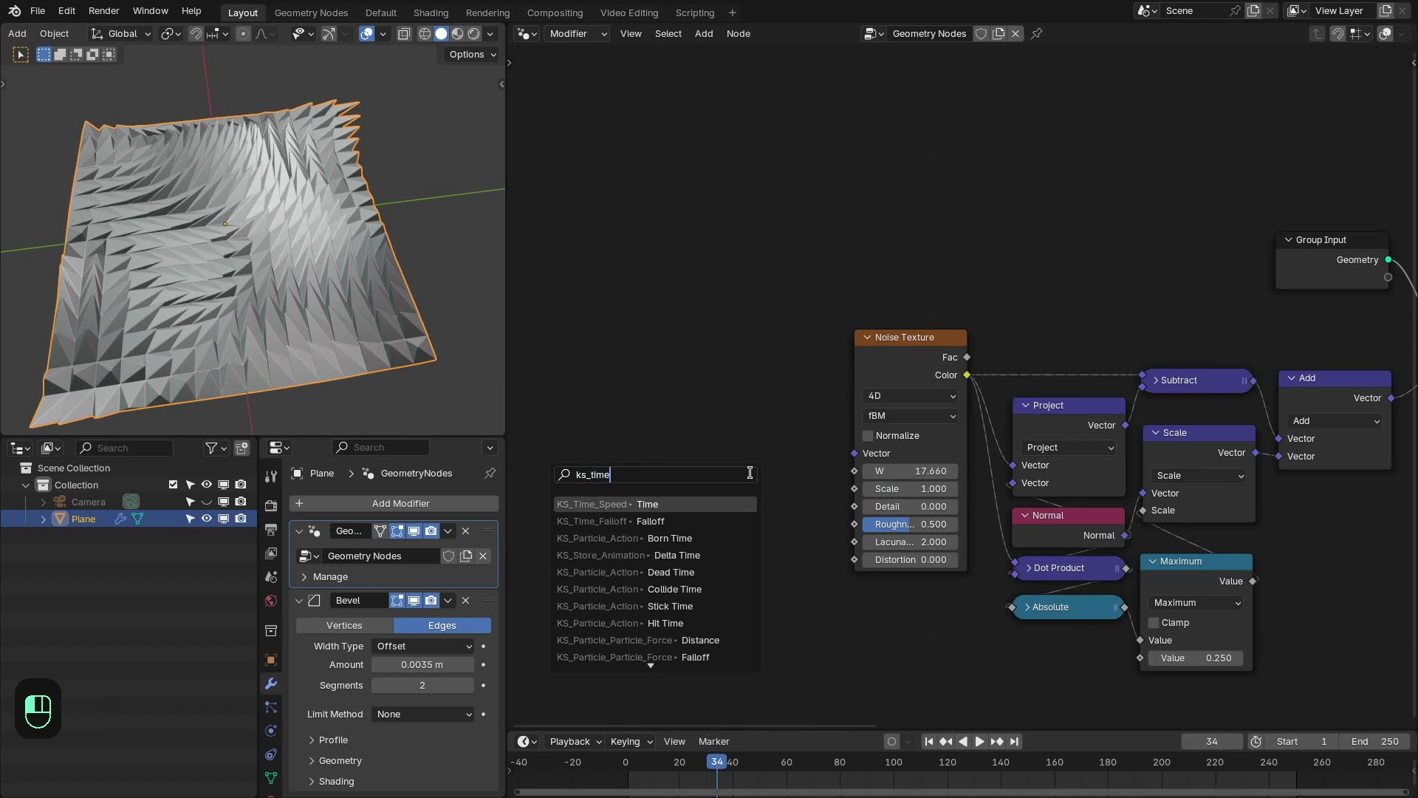
{"action": "key", "text": "Return"}
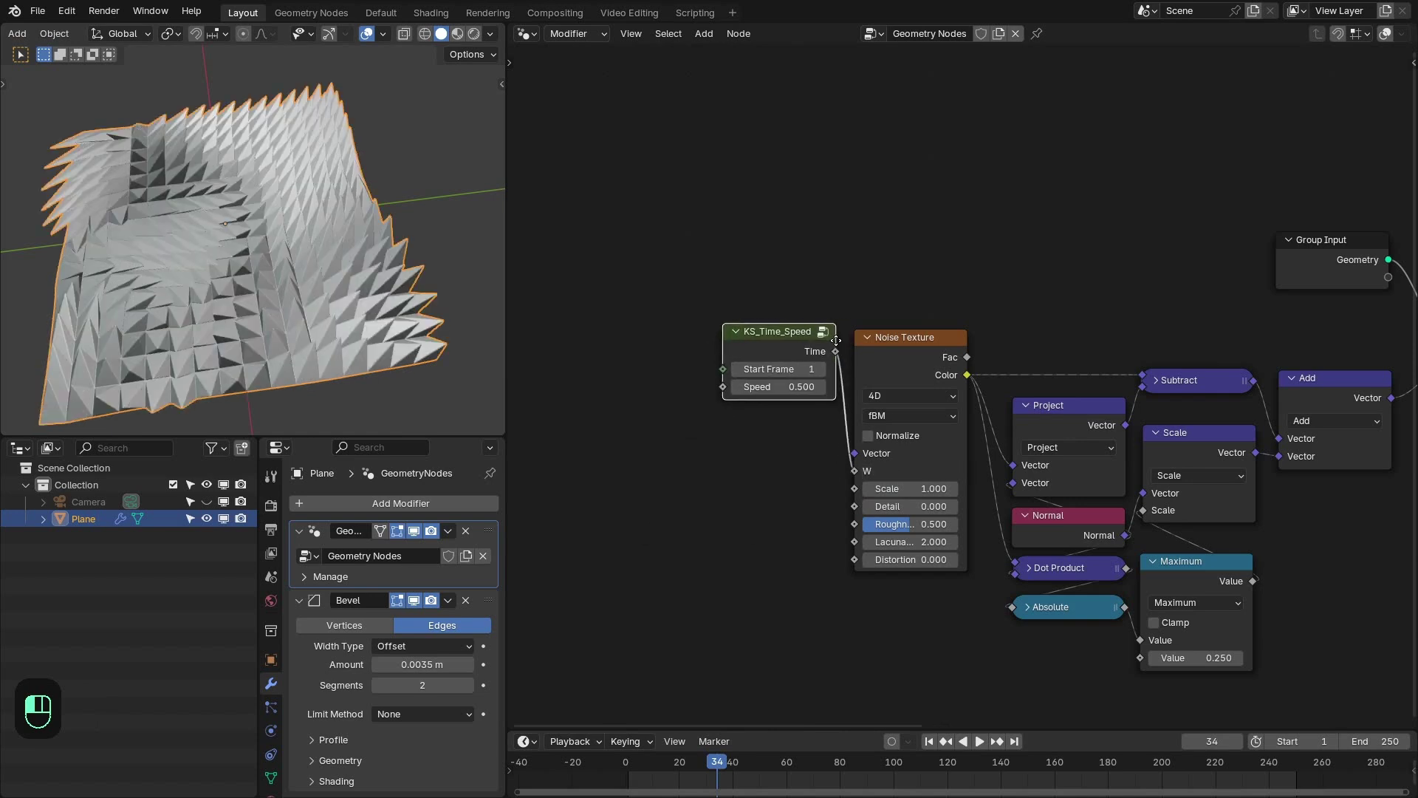
{"action": "left_click", "coordinate": [831, 345]}
Set the KS_Time_Speed node's speed to 0.02 and place the node beside the Noise Texture
{"action": "left_click", "coordinate": [782, 385]}
{"action": "type", "text": "0.02"}
{"action": "key", "text": "Return"}
{"action": "left_click_drag", "start_coordinate": [673, 253], "coordinate": [747, 387]}
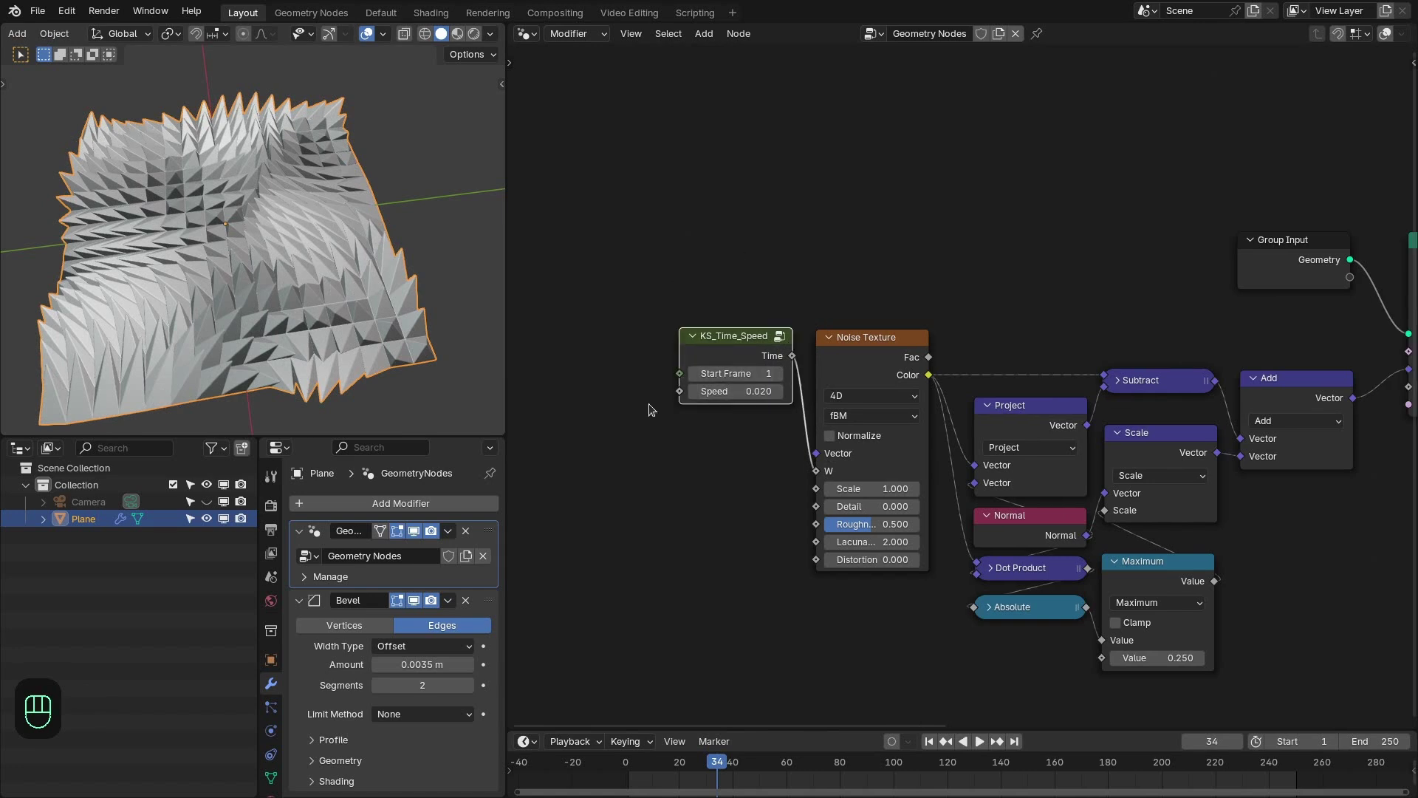
{"action": "key", "text": "shift+a"}
{"action": "mouse_move", "coordinate": [562, 755]}
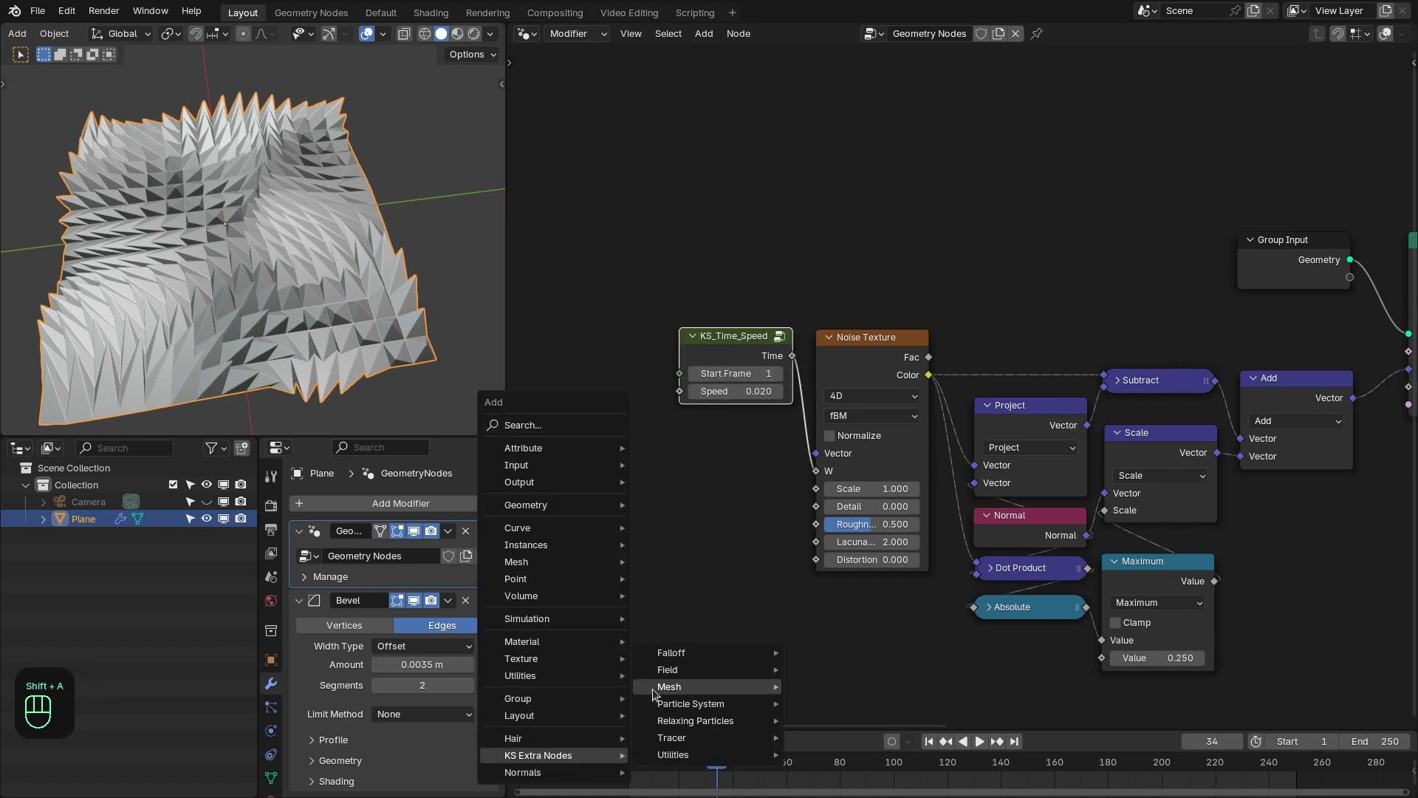
{"action": "mouse_move", "coordinate": [672, 652]}
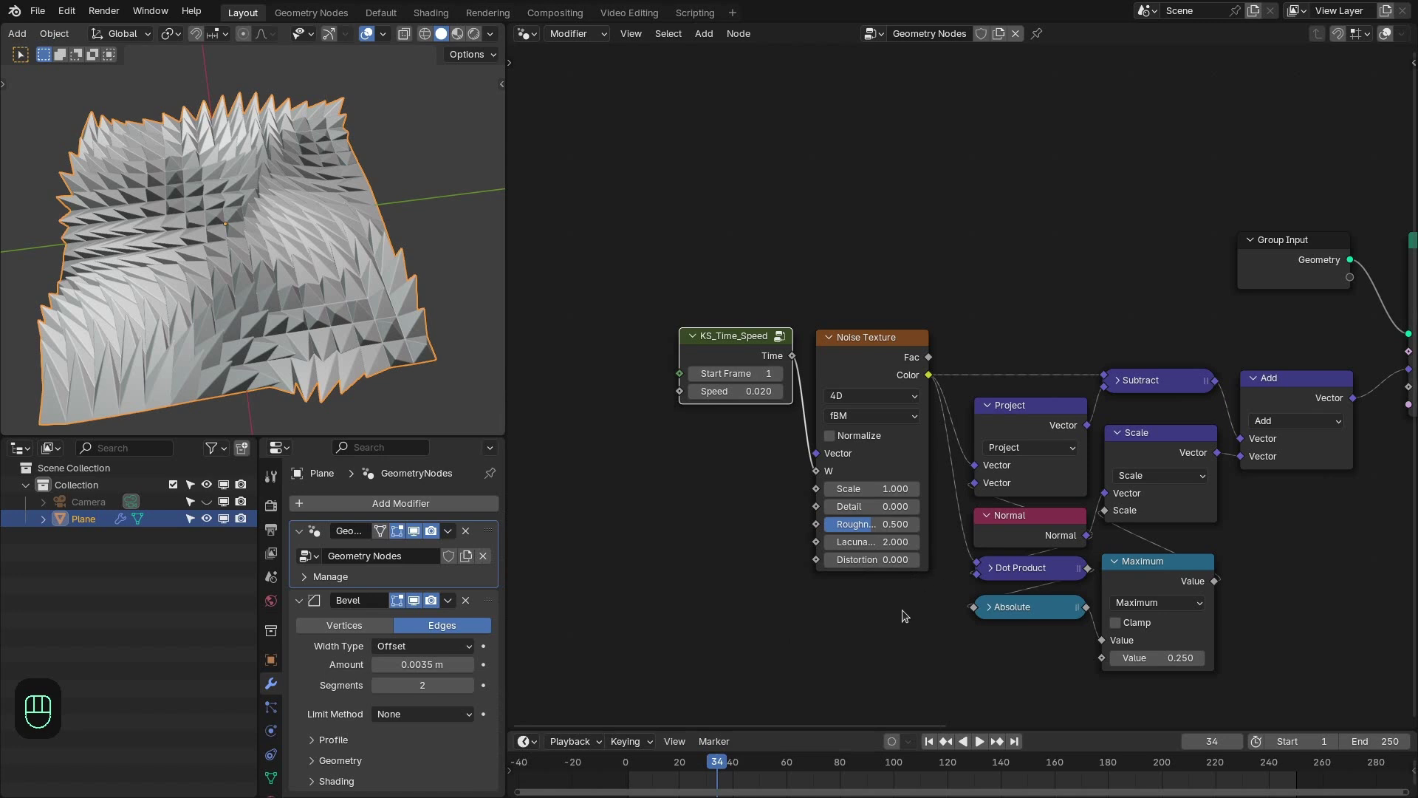
{"action": "scroll", "coordinate": [953, 617], "scroll_direction": "down", "scroll_amount": 1}
{"action": "middle_click_drag", "start_coordinate": [953, 612], "coordinate": [402, 651]}
{"action": "scroll", "coordinate": [1034, 445], "scroll_direction": "up", "scroll_amount": 2}
{"action": "middle_click_drag", "start_coordinate": [319, 297], "coordinate": [499, 344]}
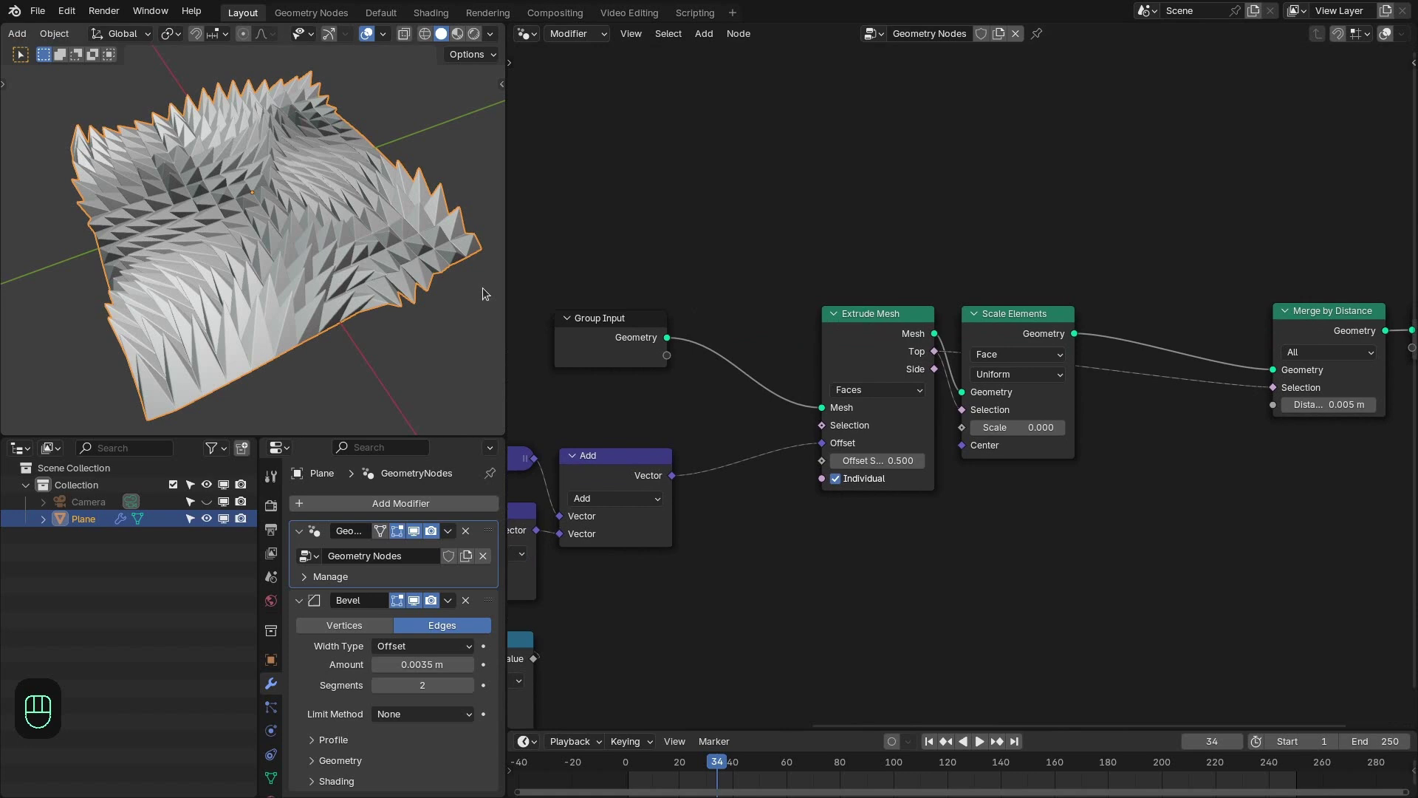
{"action": "middle_click_drag", "start_coordinate": [483, 288], "coordinate": [326, 232]}
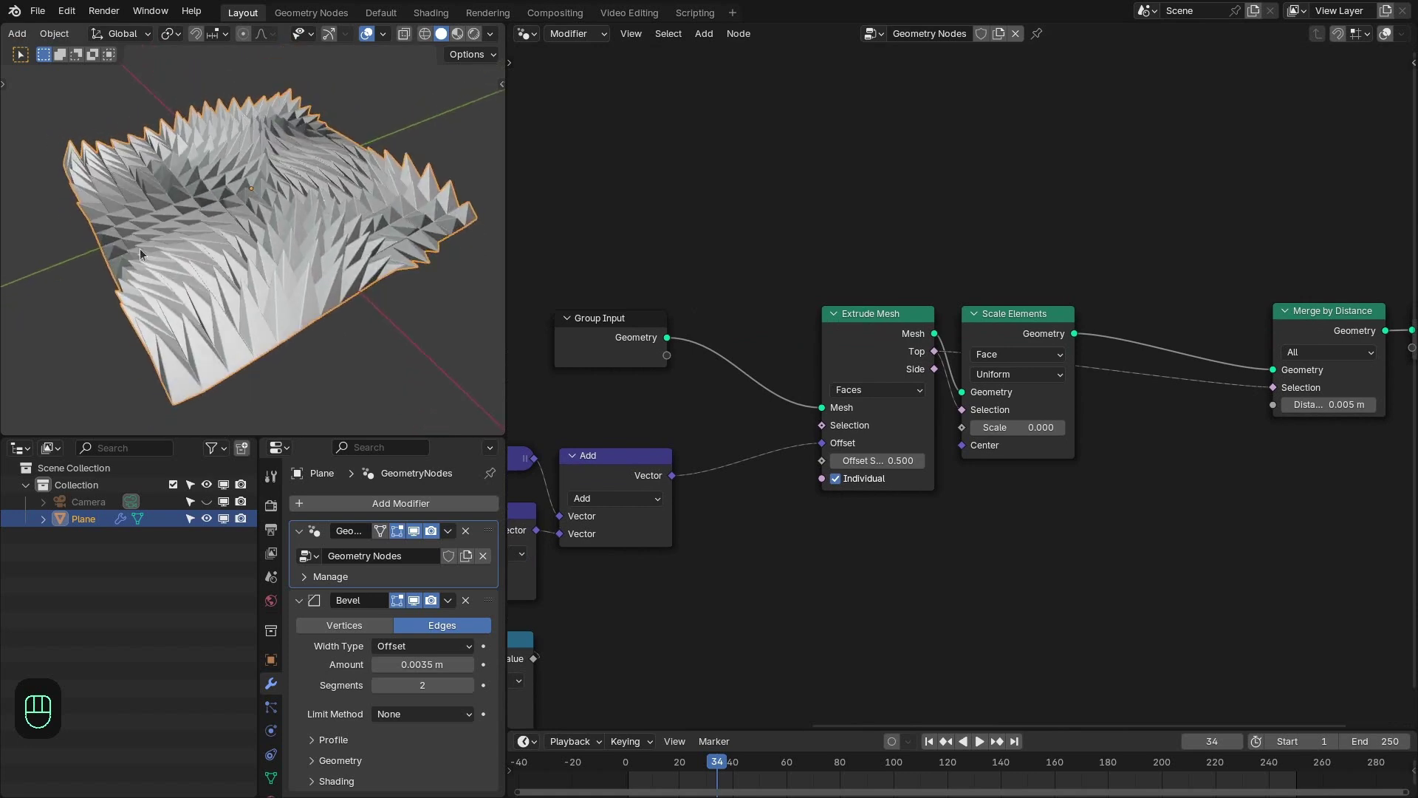
{"action": "middle_click_drag", "start_coordinate": [210, 147], "coordinate": [166, 207]}
Insert a Set Material node between Merge by Distance and Group Output, making room for it in the layout
{"action": "middle_click_drag", "start_coordinate": [1047, 257], "coordinate": [760, 288]}
{"action": "left_click_drag", "start_coordinate": [1146, 366], "coordinate": [1301, 362]}
{"action": "key", "text": "shift+a"}
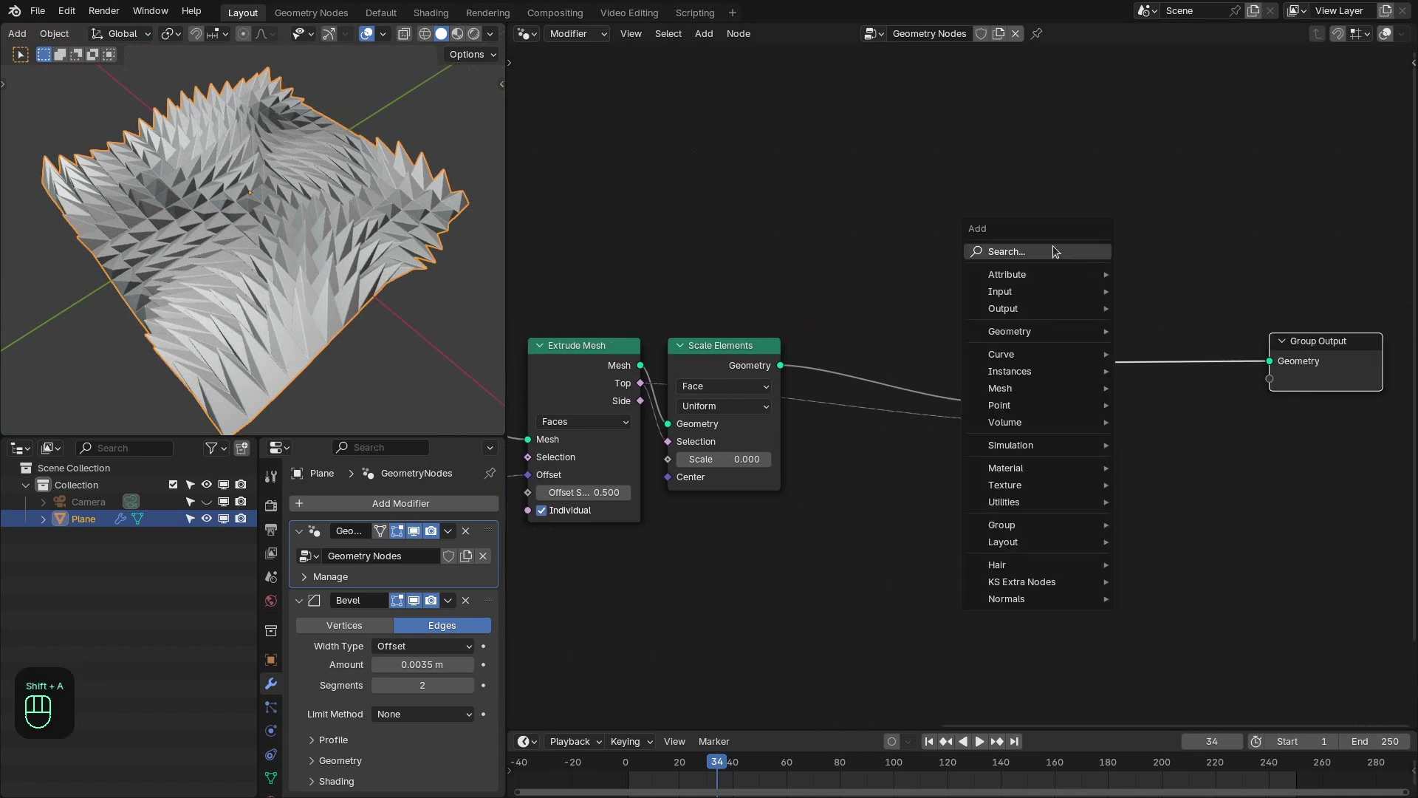
{"action": "type", "text": "setmat"}
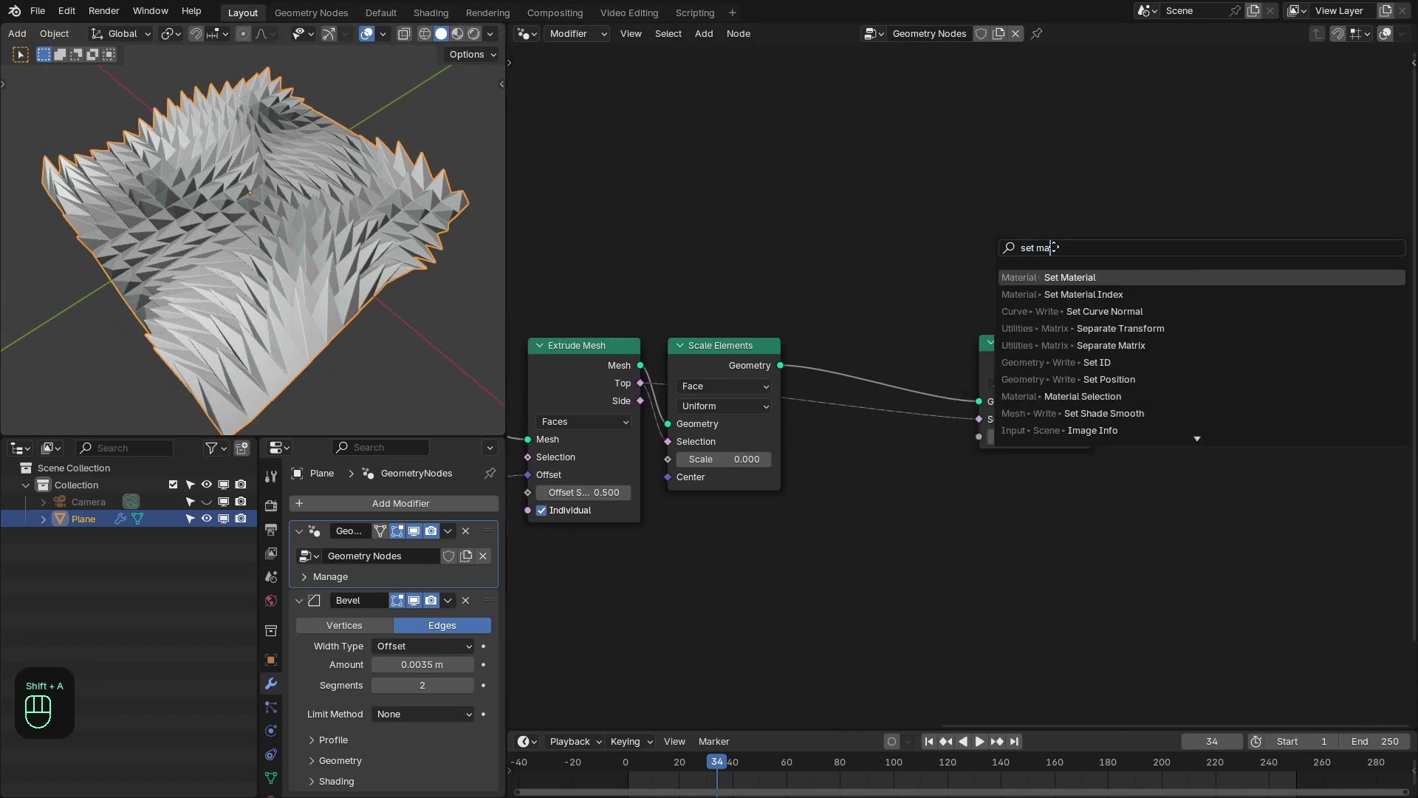
{"action": "key", "text": "Return"}
{"action": "left_click", "coordinate": [1114, 334]}
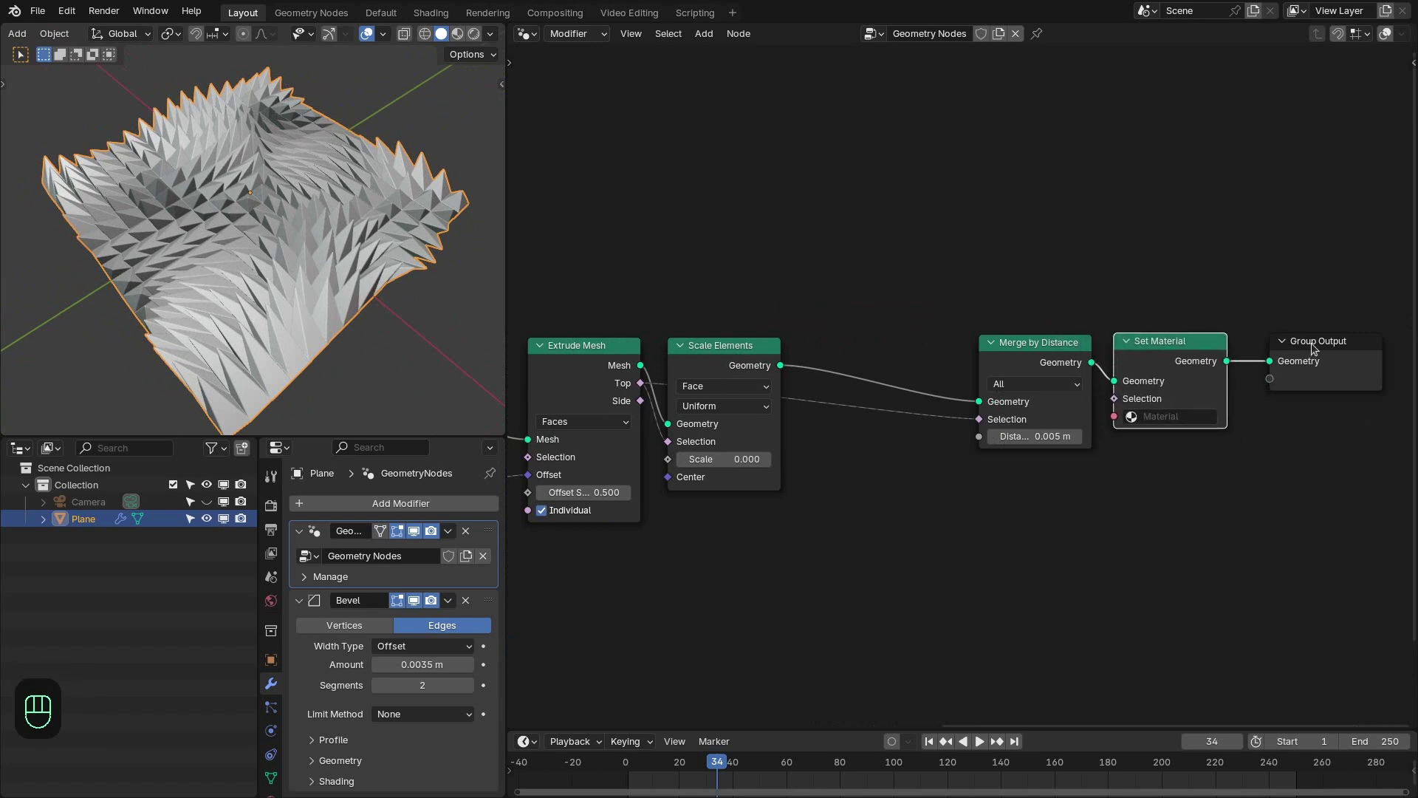
{"action": "left_click_drag", "start_coordinate": [1326, 349], "coordinate": [1277, 357]}
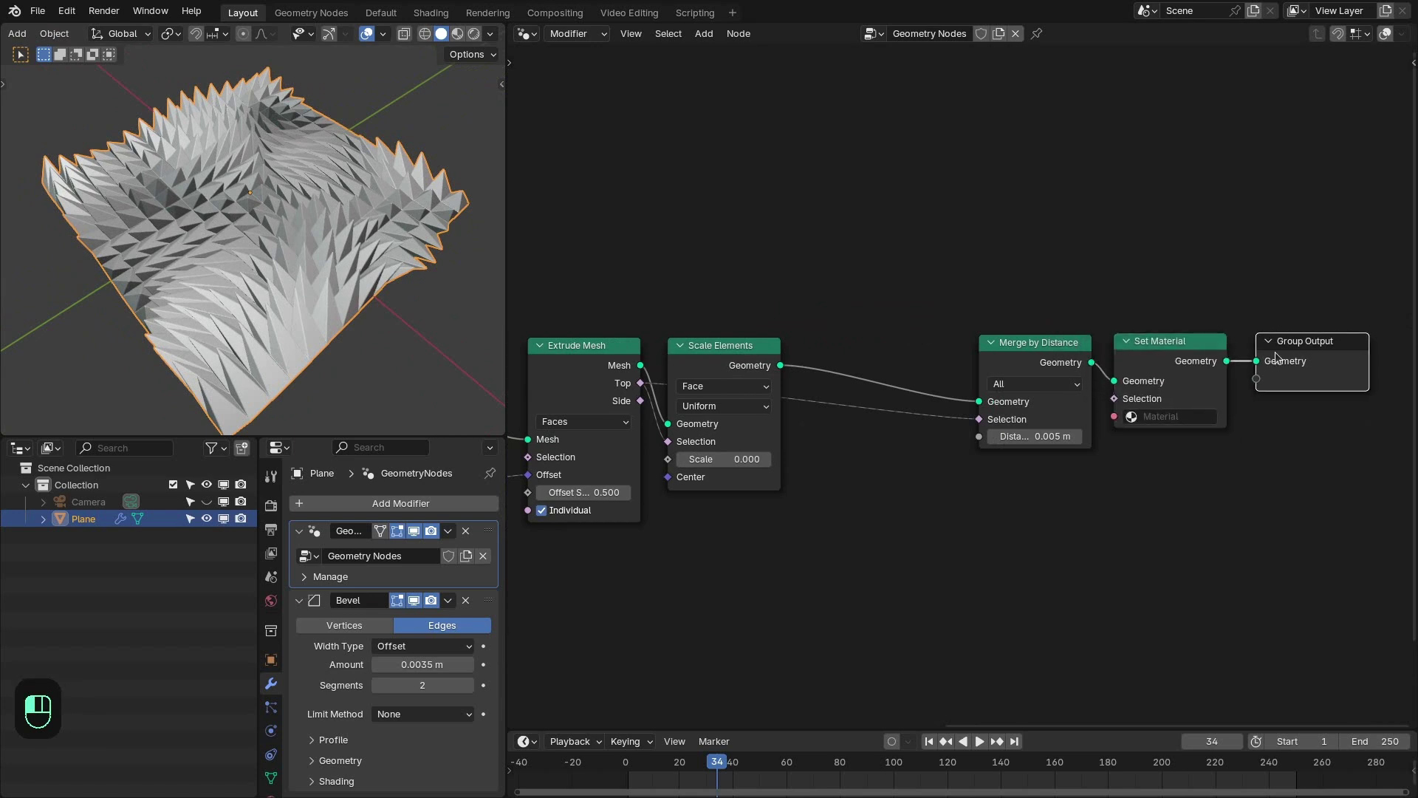
Create a new material for the plane in the Shading workspace and assign it in the Set Material node
{"action": "left_click", "coordinate": [432, 12]}
{"action": "left_click", "coordinate": [924, 34]}
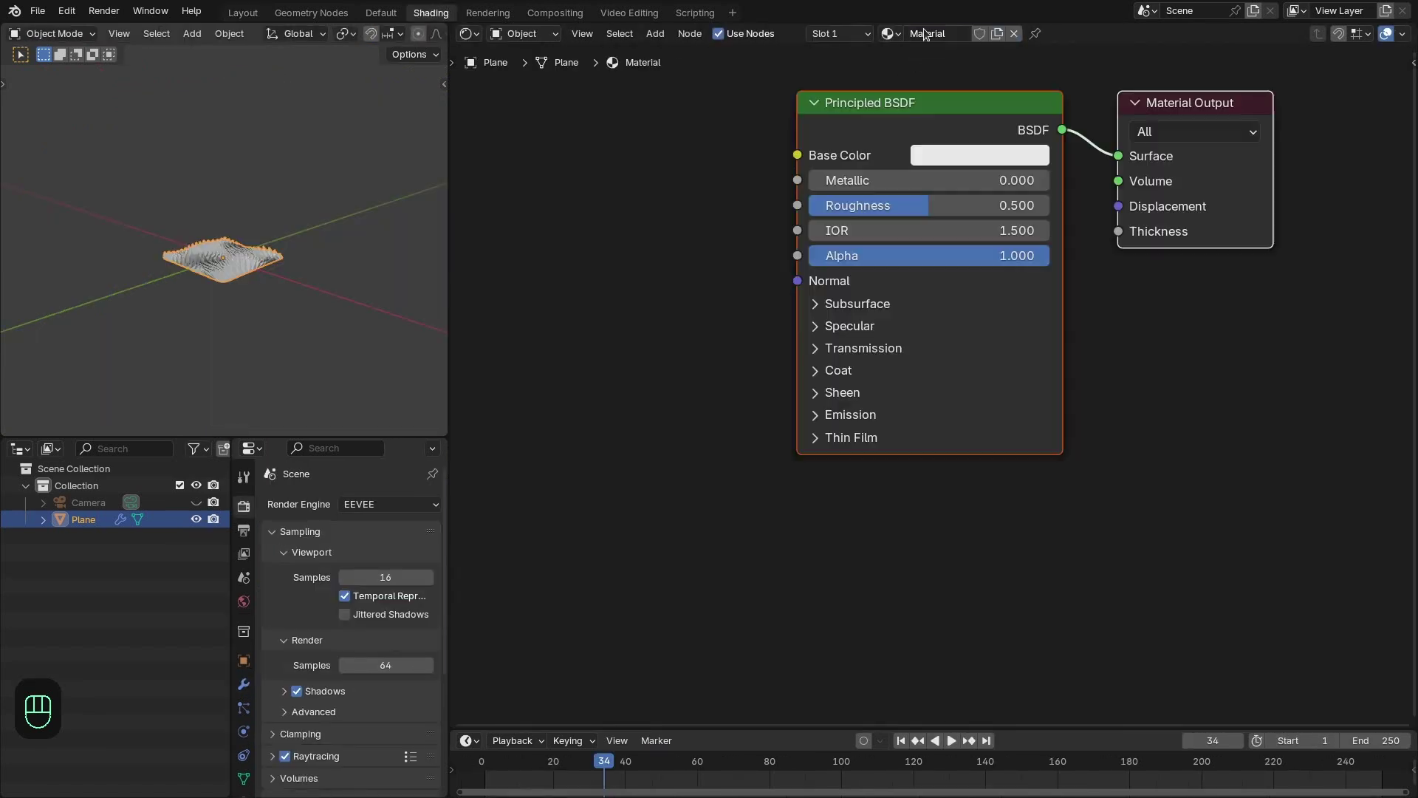
{"action": "left_click", "coordinate": [244, 13]}
{"action": "left_click", "coordinate": [1164, 442]}
Add an Image Texture with Mapping and Texture Coordinate nodes to the material's Base Color, using pexels-photo-207300.jpeg
{"action": "left_click", "coordinate": [430, 13]}
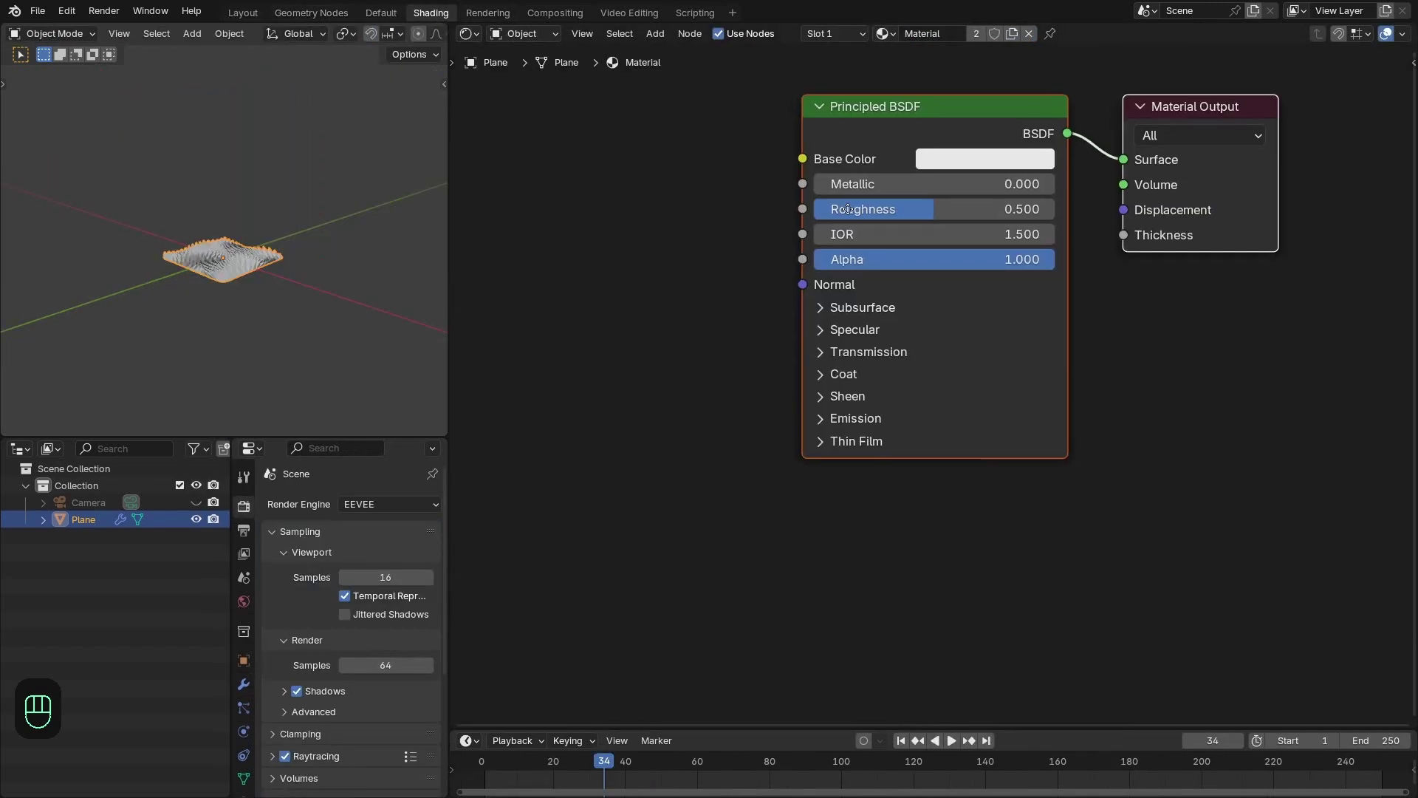
{"action": "key", "text": "ctrl+t"}
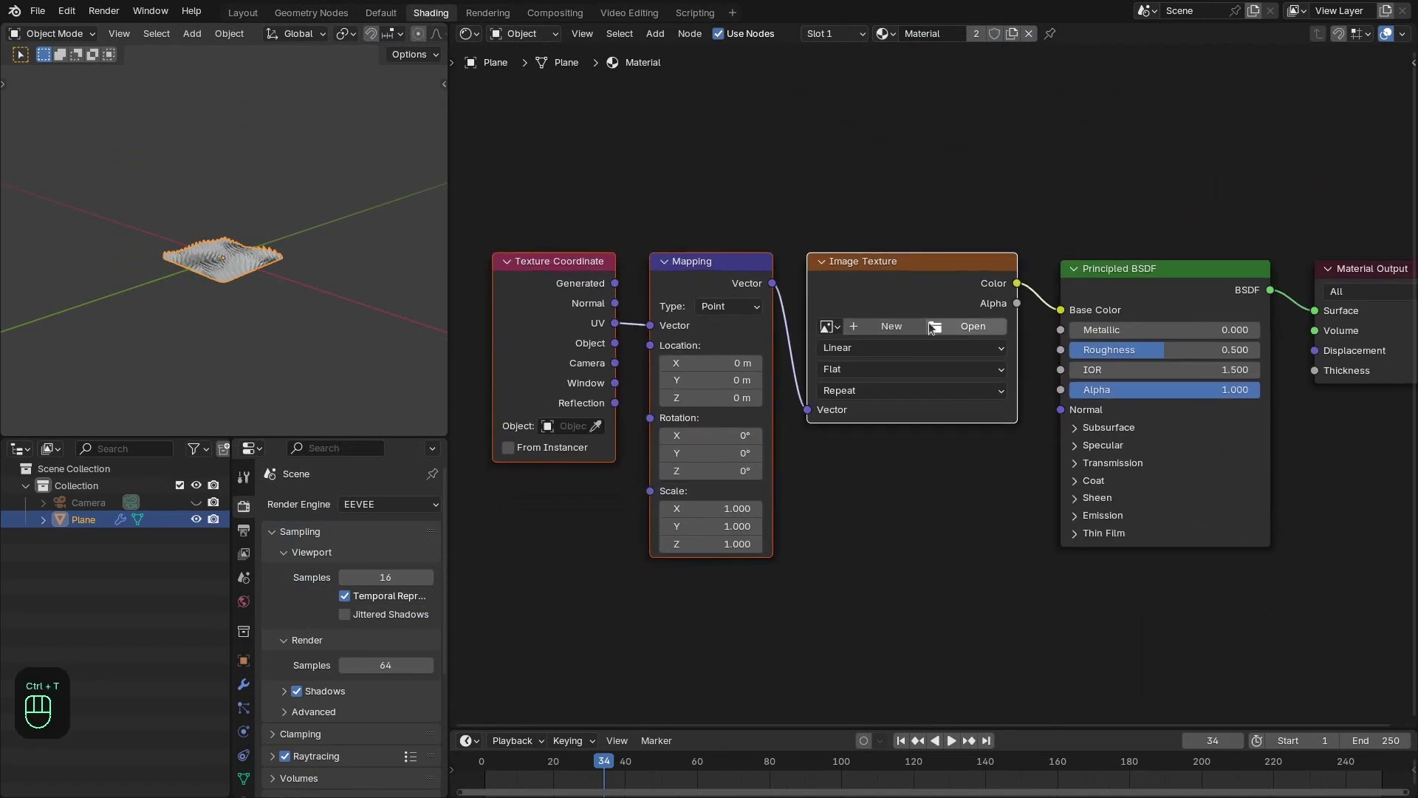
{"action": "left_click", "coordinate": [942, 330]}
{"action": "left_click", "coordinate": [888, 480]}
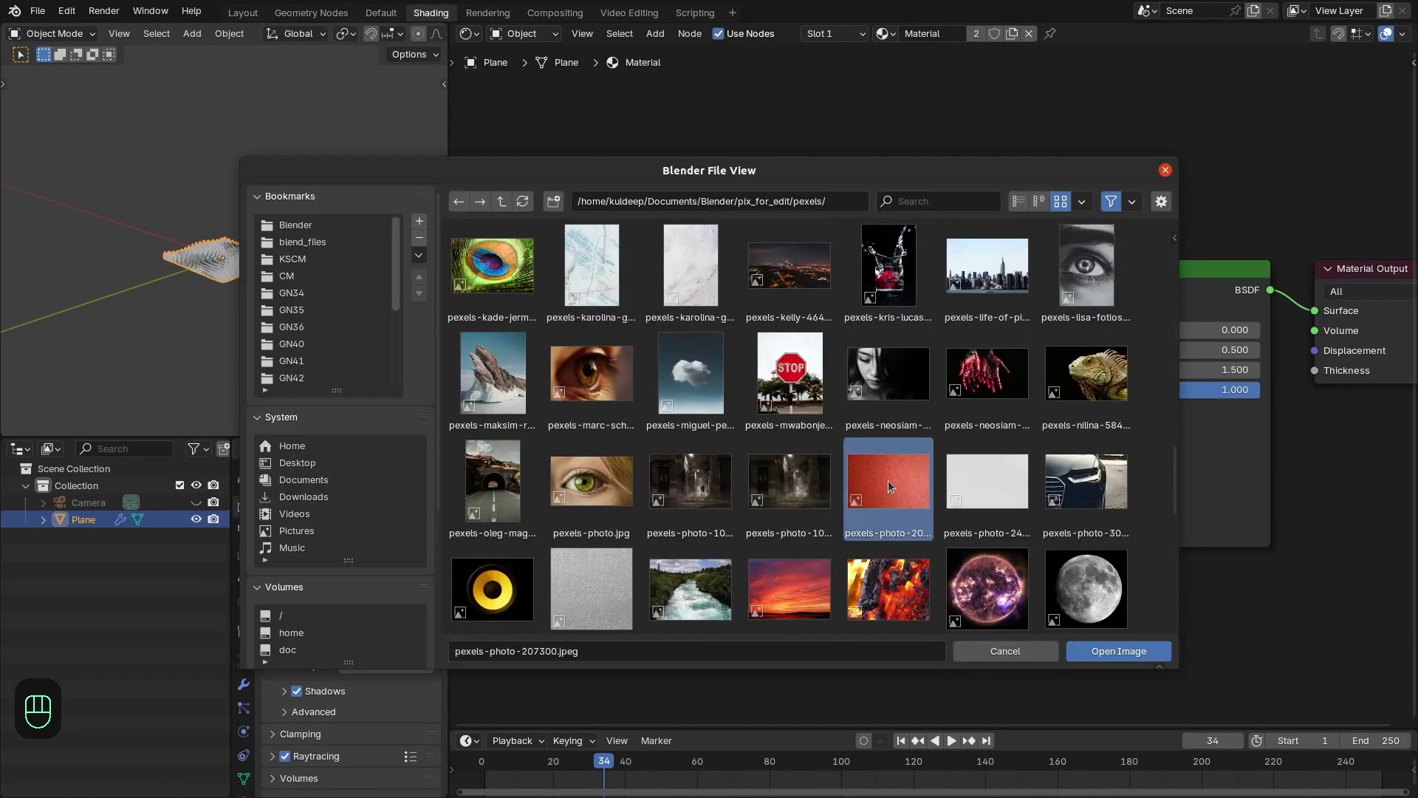
{"action": "left_click", "coordinate": [1102, 649]}
Set the Mapping node's X, Y and Z scale to 3
{"action": "scroll", "coordinate": [960, 562], "scroll_direction": "up", "scroll_amount": 3}
{"action": "left_click_drag", "start_coordinate": [791, 481], "coordinate": [792, 516]}
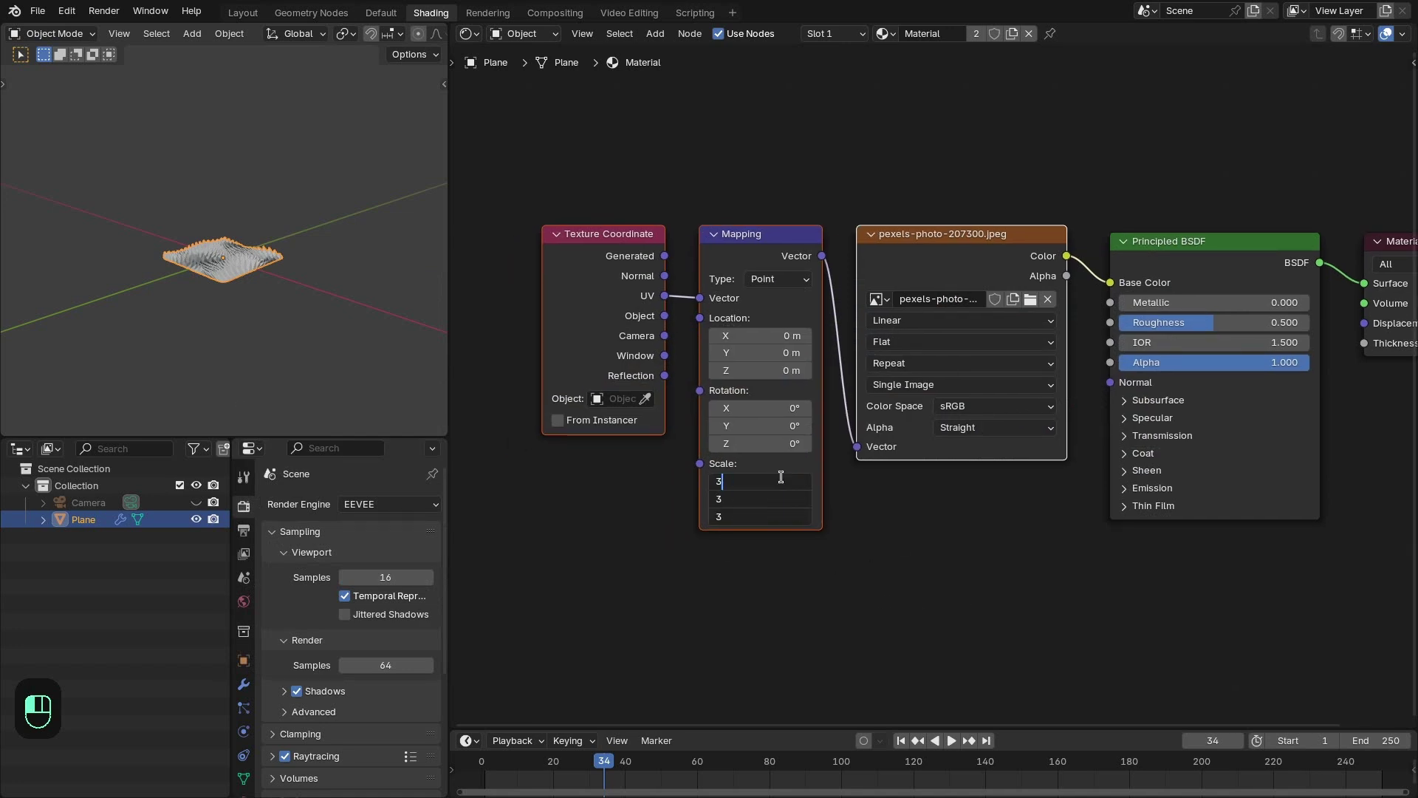
{"action": "type", "text": "3"}
{"action": "key", "text": "Return"}
Return to the Layout workspace, show the plane in Material Preview from the top, and inspect the texture up close
{"action": "left_click", "coordinate": [243, 13]}
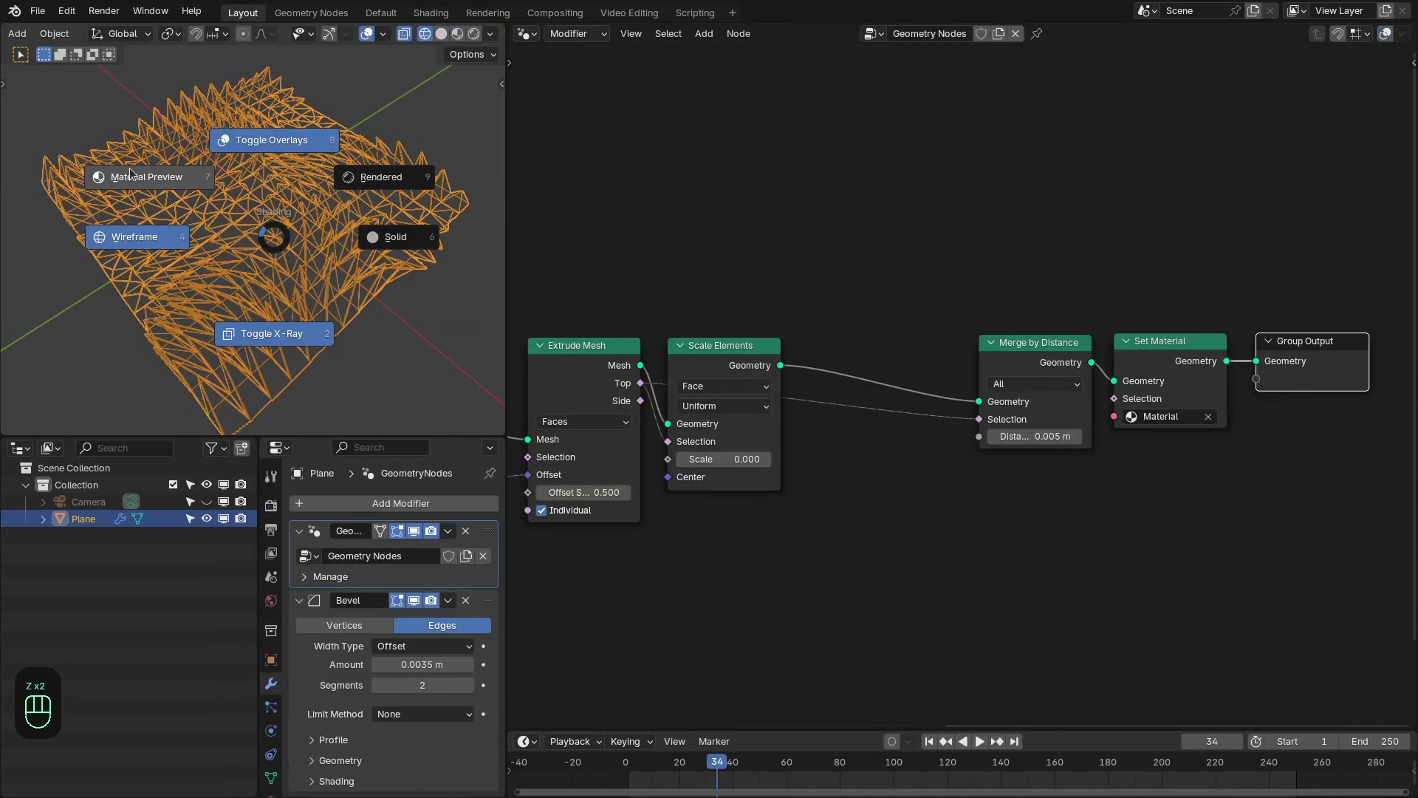
{"action": "left_click", "coordinate": [130, 175]}
{"action": "key", "text": "KP_7"}
{"action": "scroll", "coordinate": [263, 254], "scroll_direction": "up", "scroll_amount": 2}
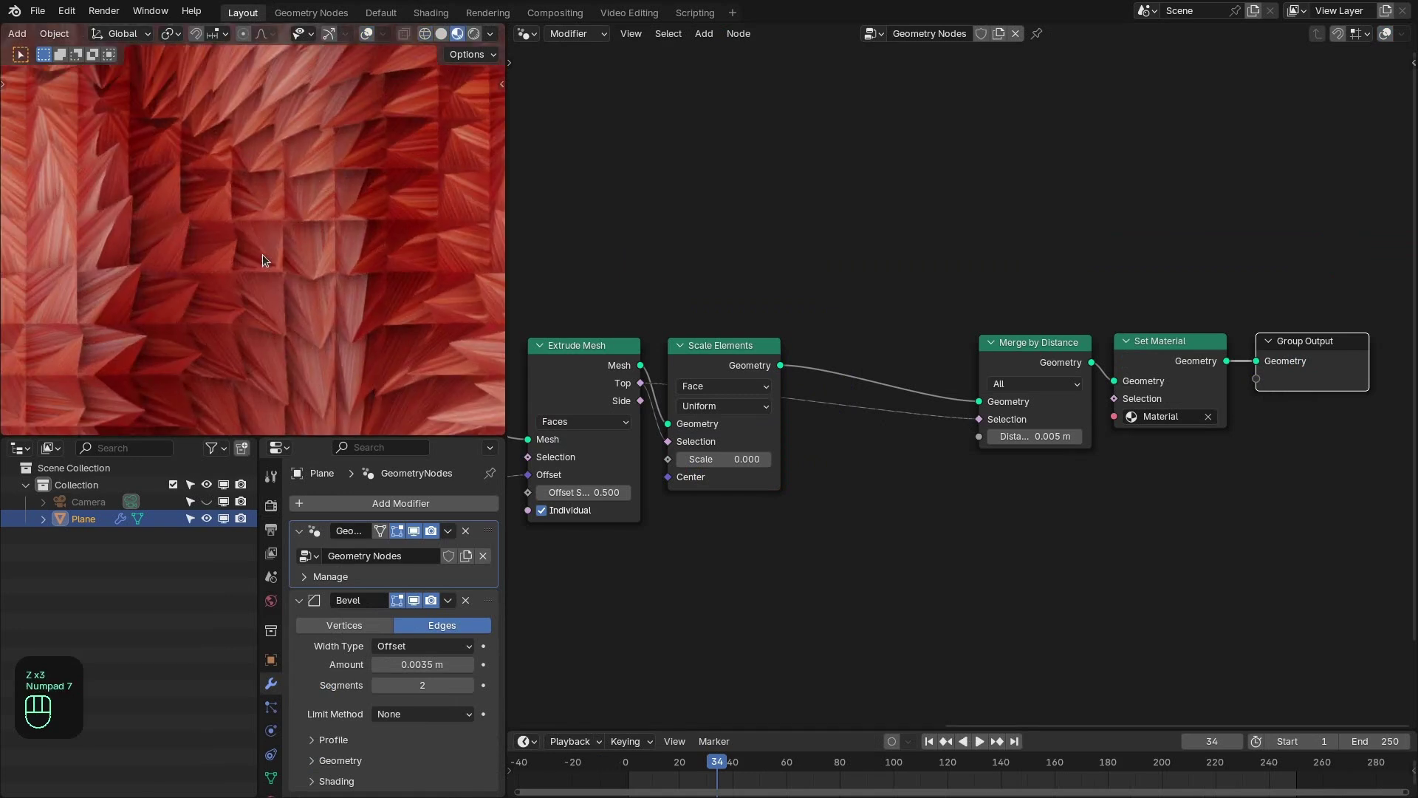
{"action": "scroll", "coordinate": [263, 254], "scroll_direction": "up", "scroll_amount": 3}
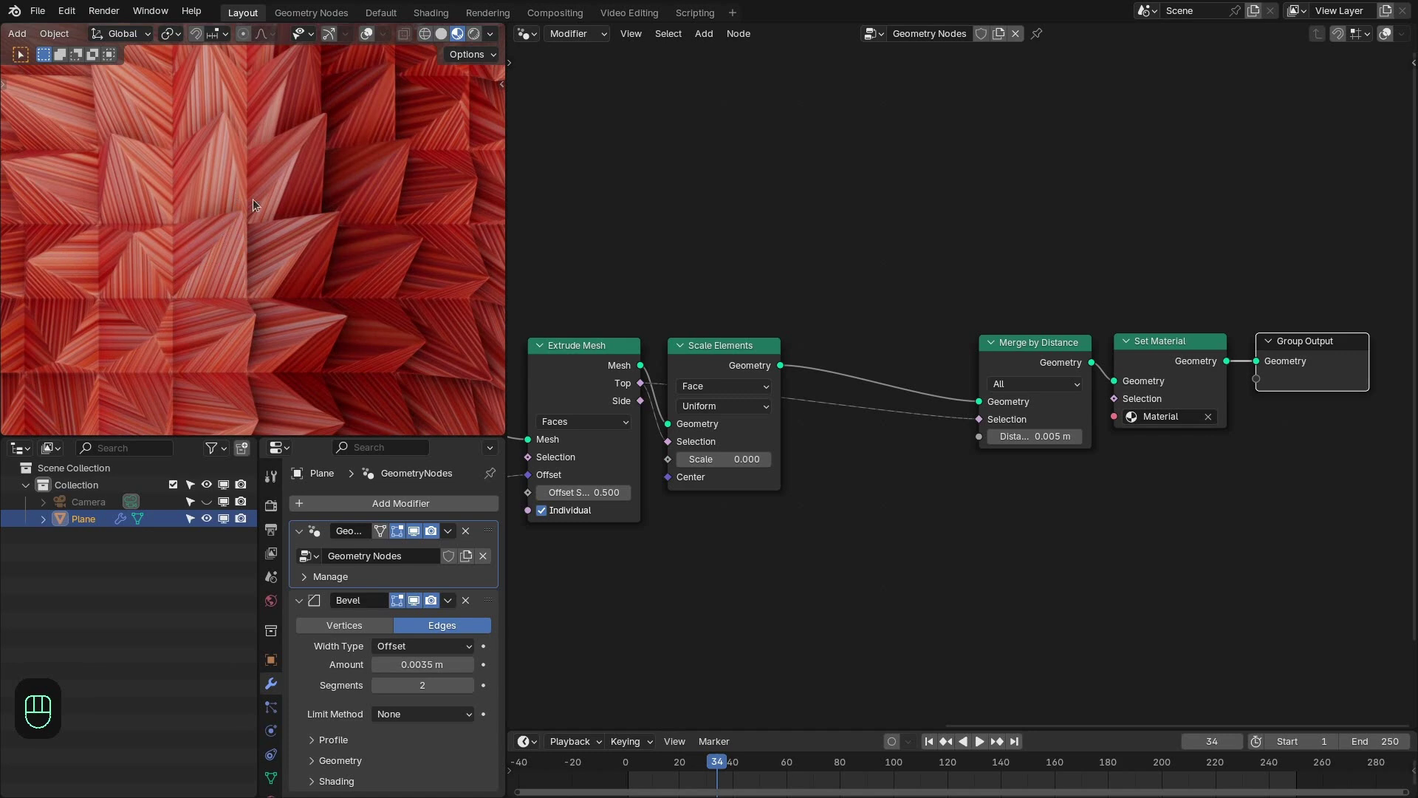
Mute the Extrude Mesh and Scale Elements nodes and examine the texture on the flat plane
{"action": "middle_click_drag", "start_coordinate": [636, 308], "coordinate": [866, 324]}
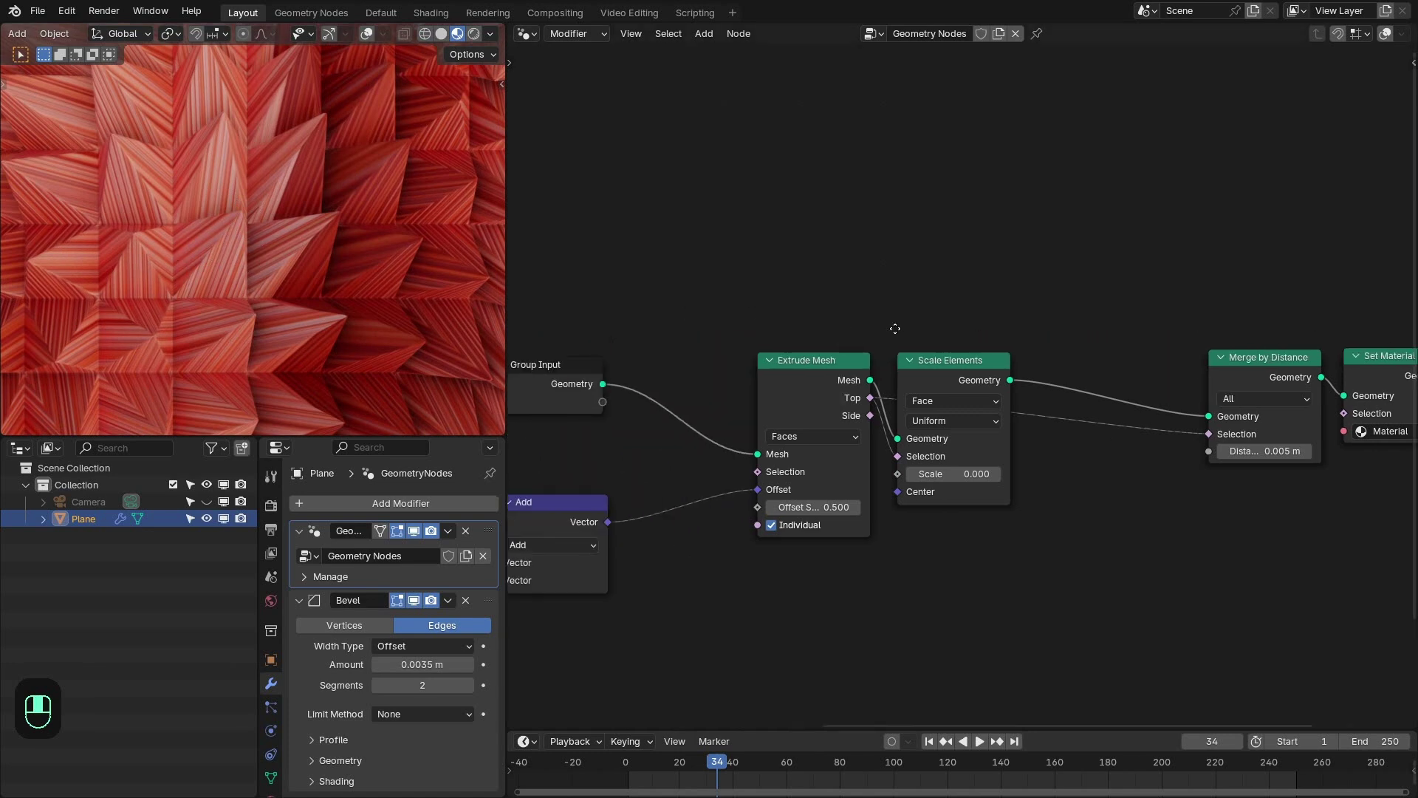
{"action": "key", "text": "m"}
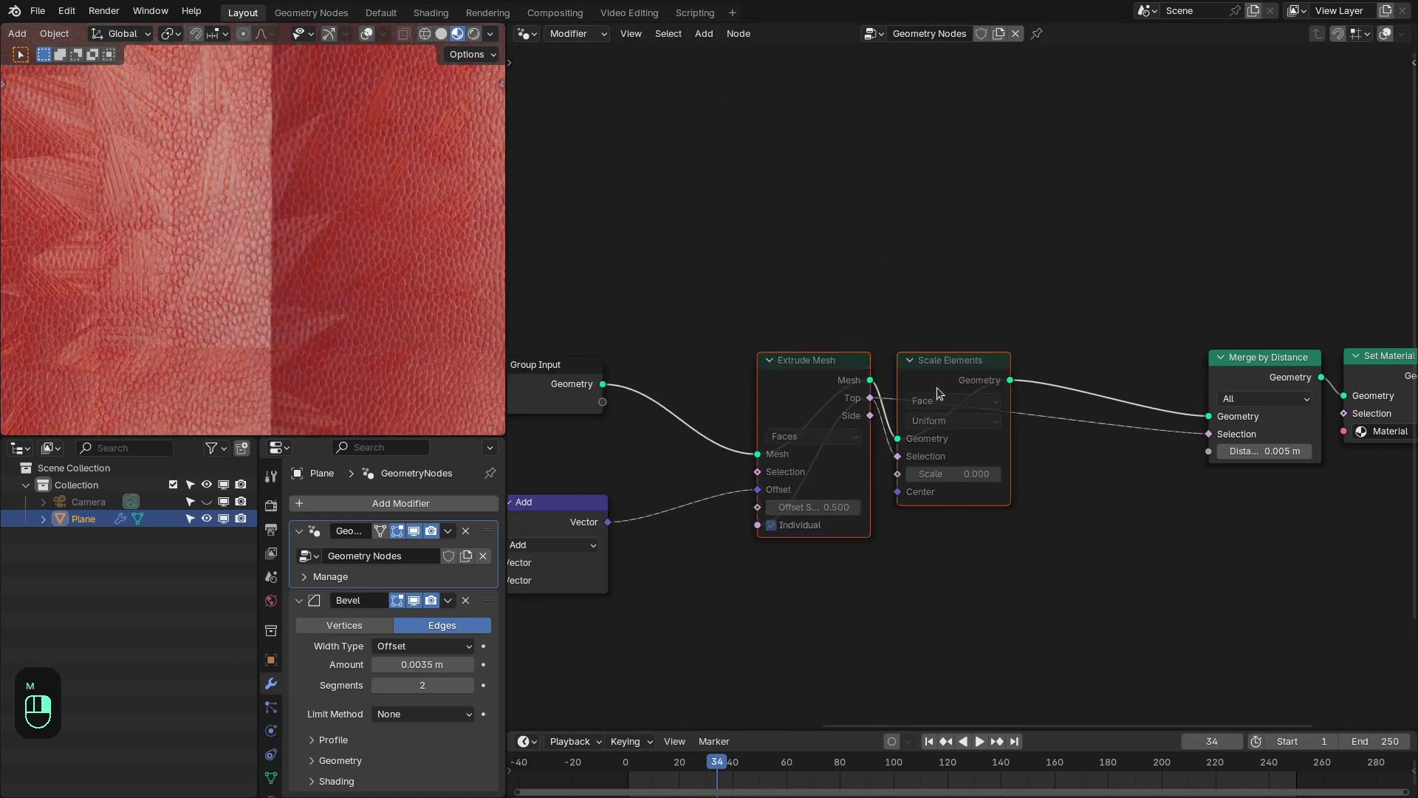
{"action": "scroll", "coordinate": [238, 236], "scroll_direction": "down", "scroll_amount": 4}
{"action": "scroll", "coordinate": [255, 248], "scroll_direction": "up", "scroll_amount": 5}
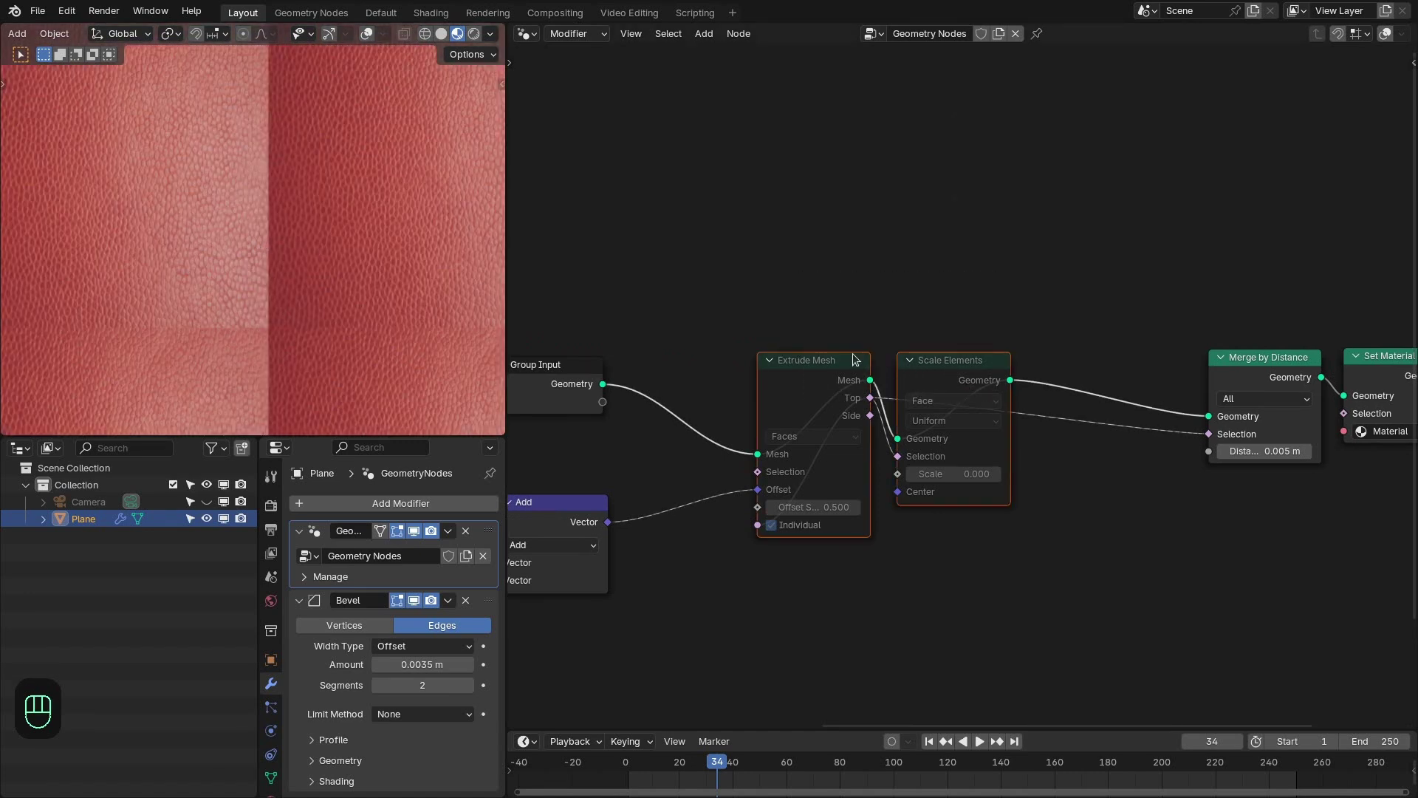
Unmute the Extrude Mesh and Scale Elements nodes and inspect the textured spikes
{"action": "key", "text": "m"}
{"action": "middle_click_drag", "start_coordinate": [247, 263], "coordinate": [276, 259]}
{"action": "scroll", "coordinate": [206, 306], "scroll_direction": "up", "scroll_amount": 2}
{"action": "middle_click_drag", "start_coordinate": [206, 306], "coordinate": [233, 246]}
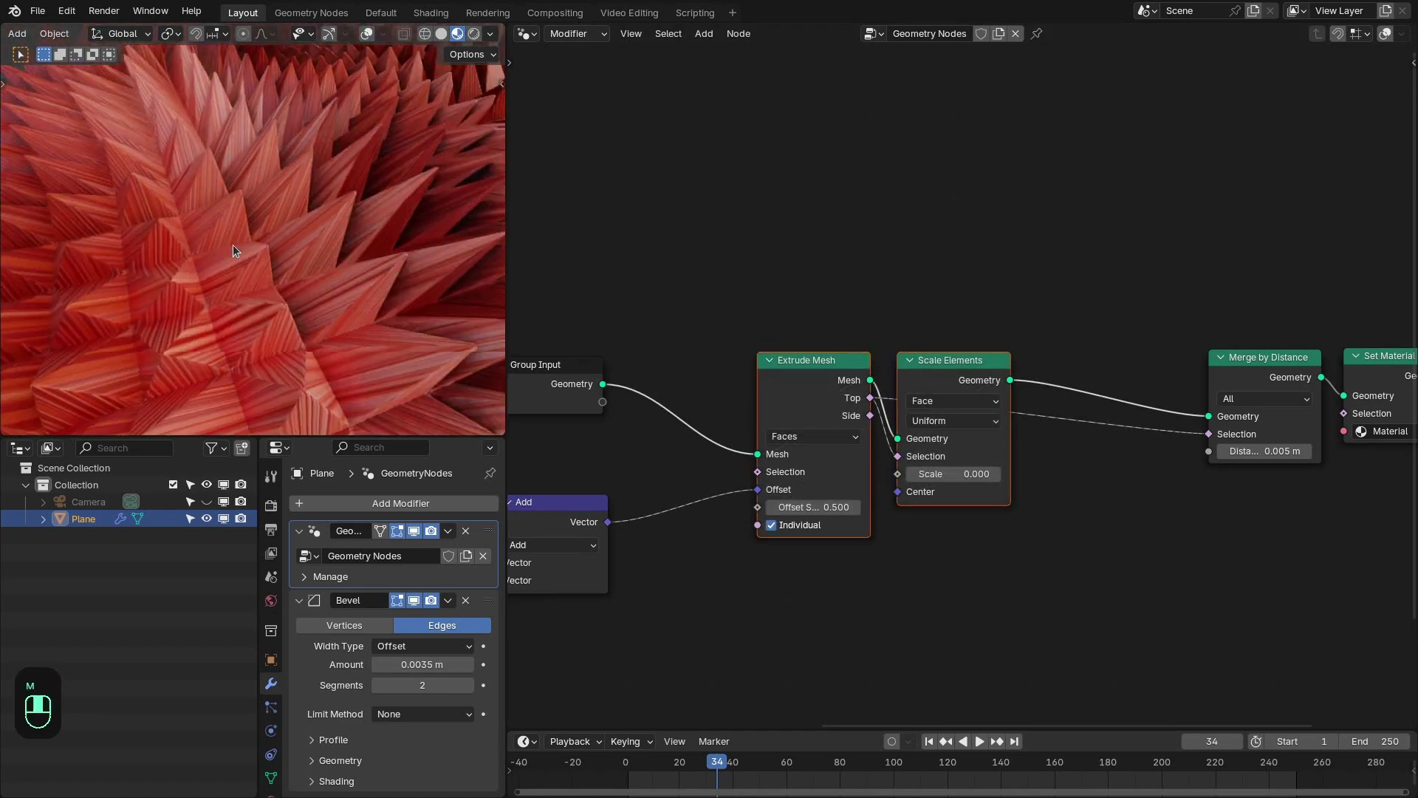
{"action": "scroll", "coordinate": [212, 281], "scroll_direction": "down", "scroll_amount": 5}
{"action": "scroll", "coordinate": [212, 282], "scroll_direction": "down", "scroll_amount": 1}
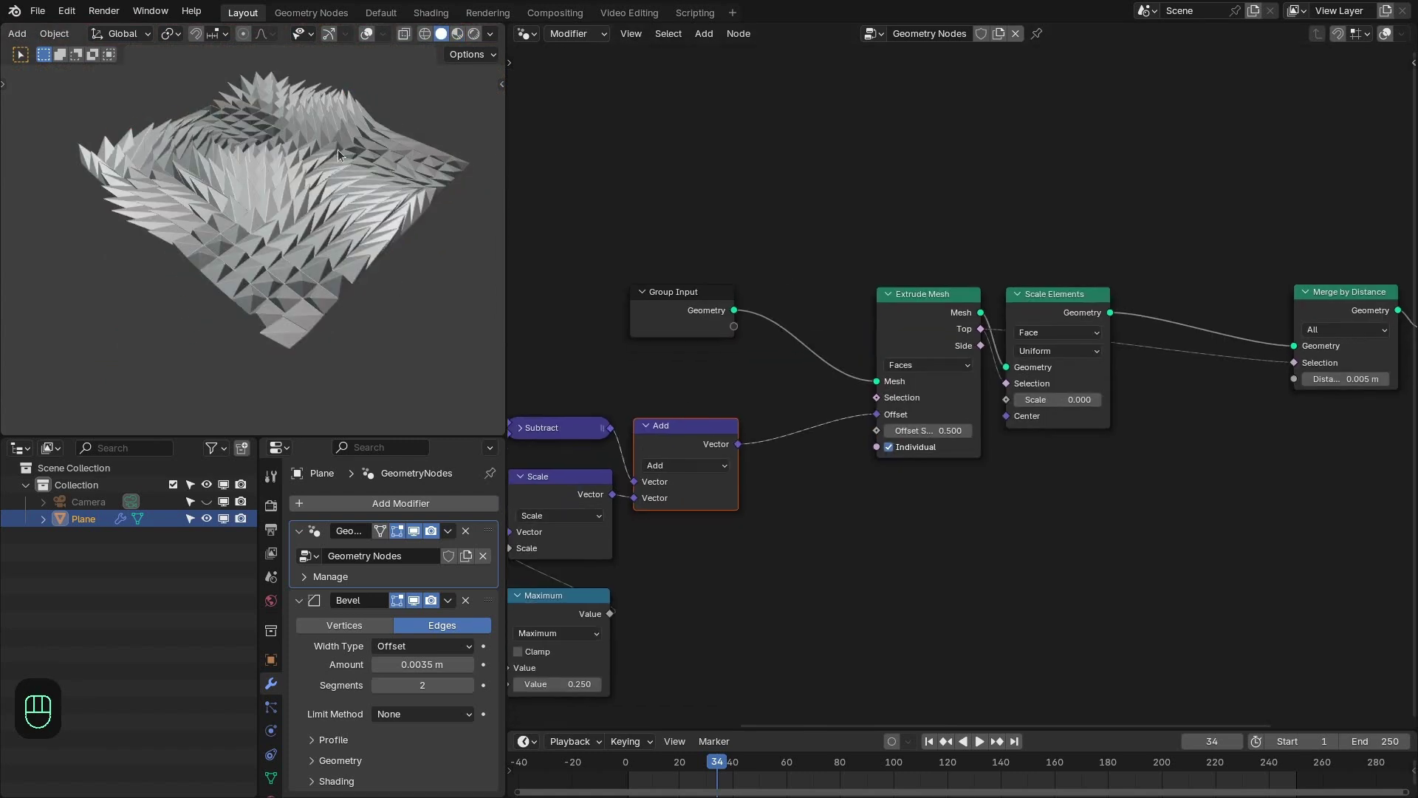
Cut the link between the Add node's Vector output and the Extrude Mesh Offset input
{"action": "middle_click_drag", "start_coordinate": [774, 224], "coordinate": [767, 265]}
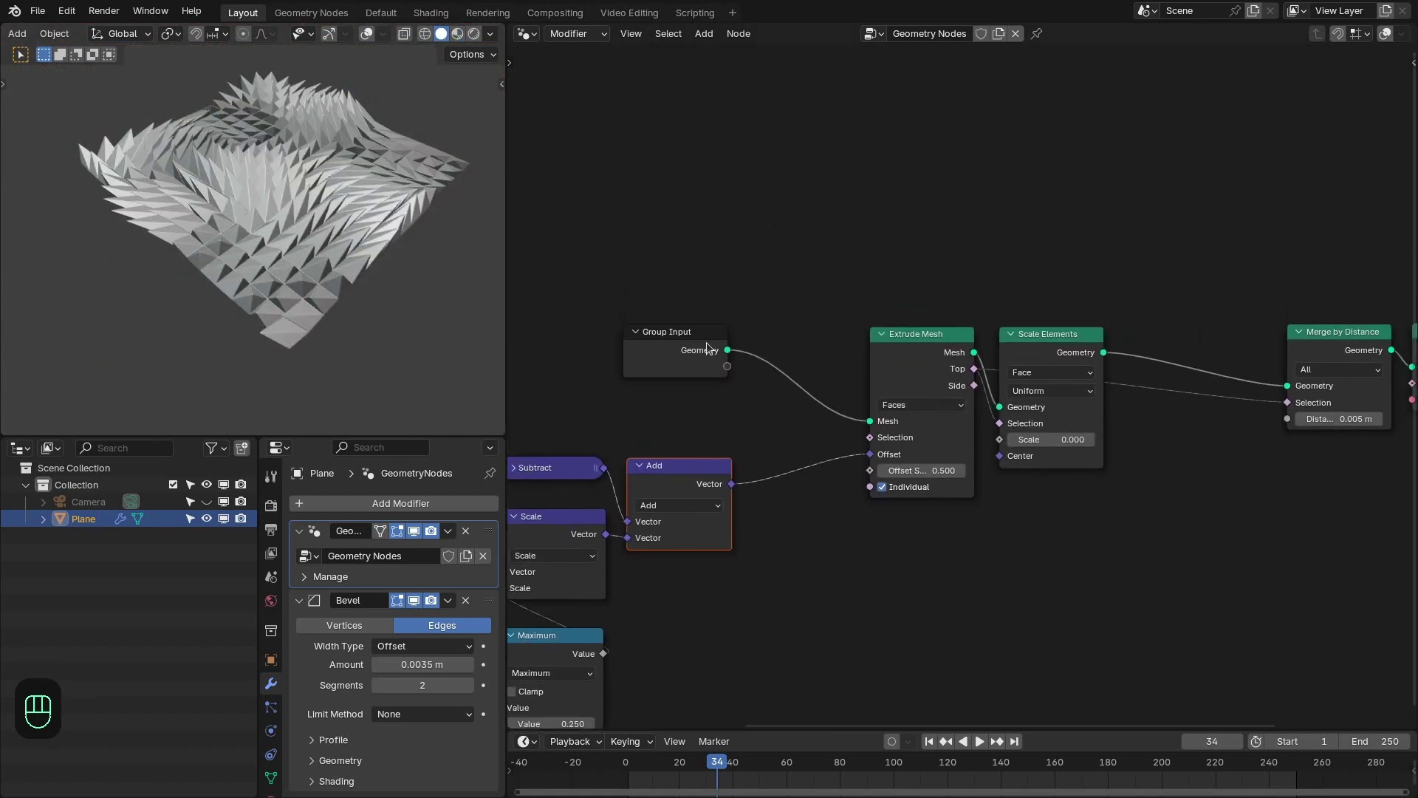
{"action": "left_click_drag", "start_coordinate": [724, 351], "coordinate": [861, 171]}
{"action": "middle_click_drag", "start_coordinate": [783, 446], "coordinate": [819, 409]}
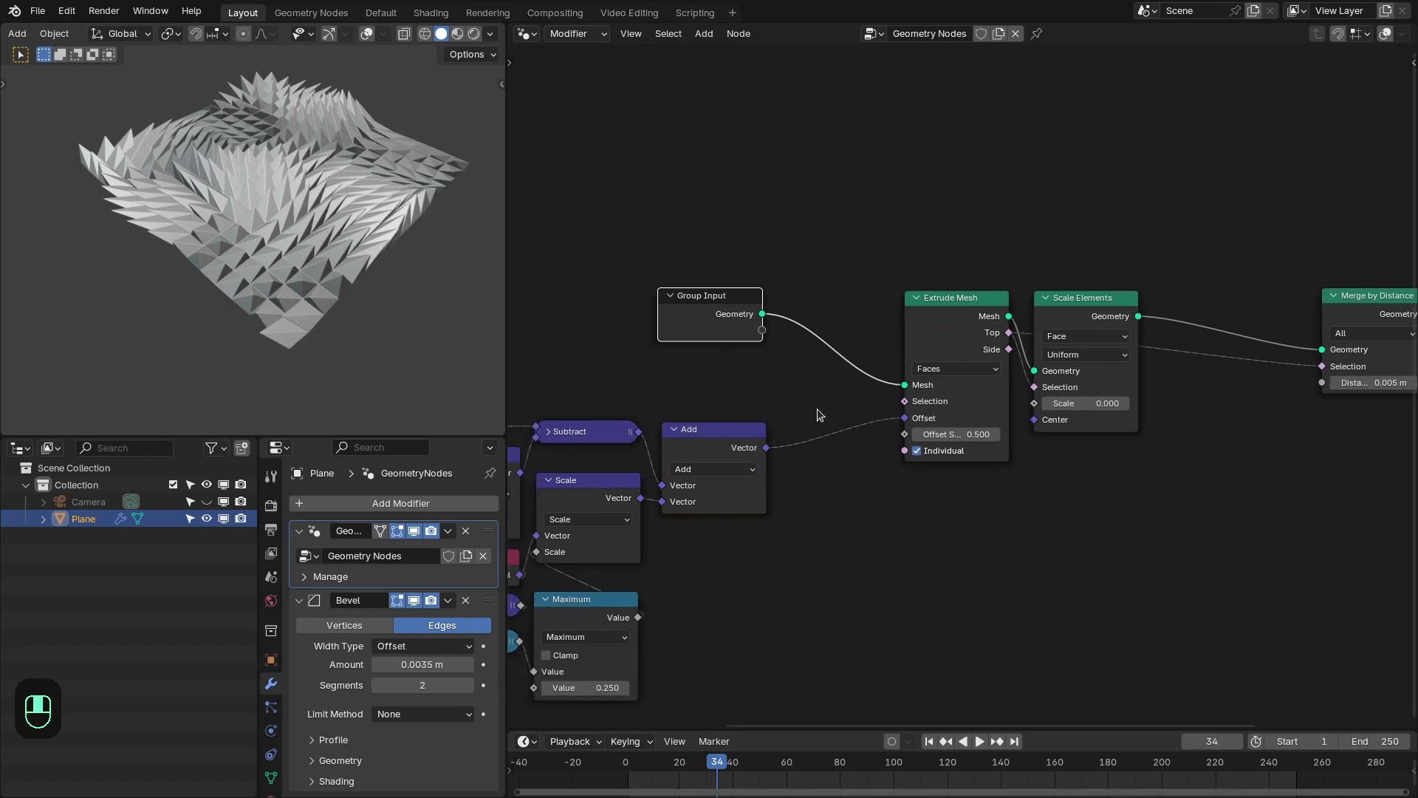
{"action": "right_click_drag", "start_coordinate": [812, 411], "coordinate": [811, 476], "text": "ctrl"}
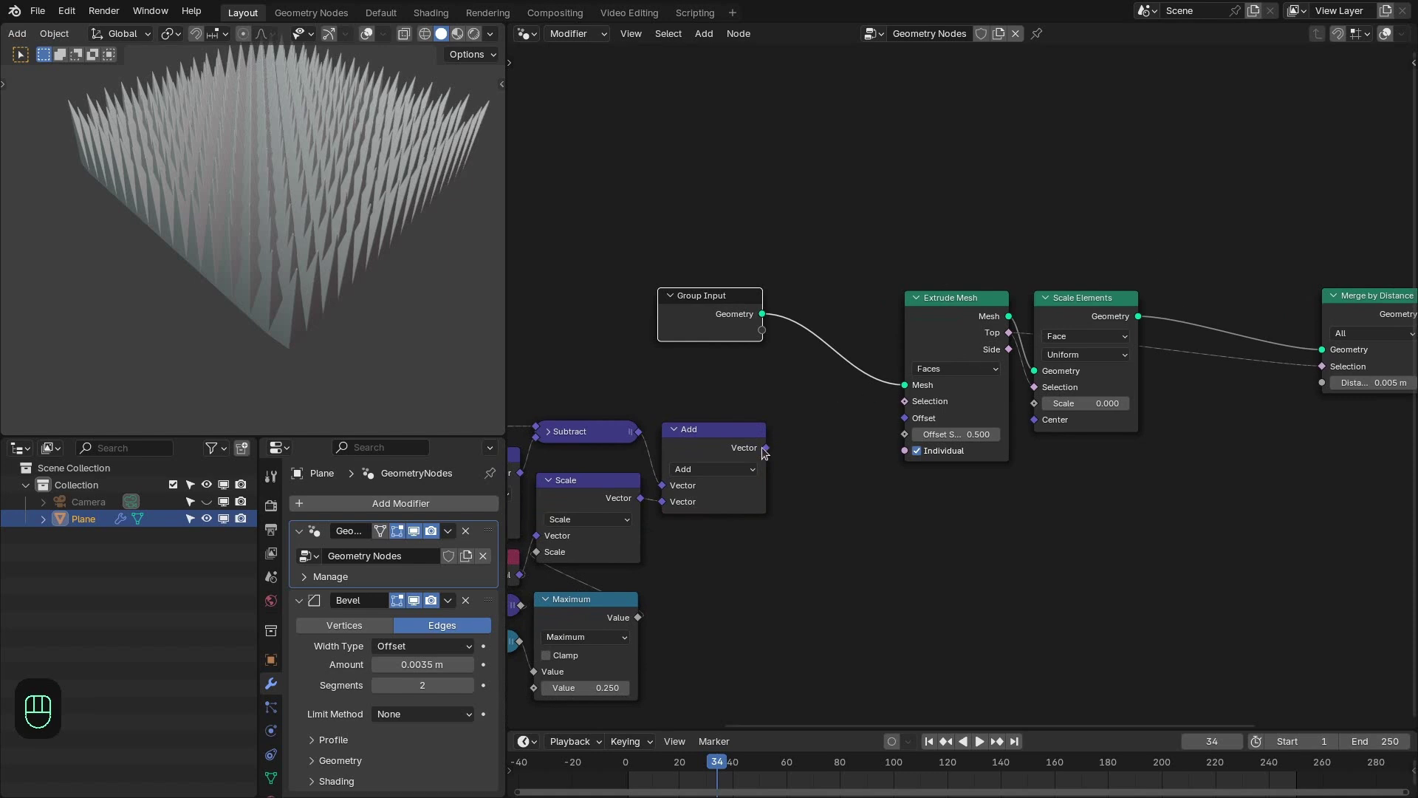
{"action": "middle_click_drag", "start_coordinate": [753, 450], "coordinate": [979, 427]}
{"action": "middle_click_drag", "start_coordinate": [826, 446], "coordinate": [582, 471]}
{"action": "middle_click_drag", "start_coordinate": [767, 373], "coordinate": [633, 378]}
{"action": "scroll", "coordinate": [773, 309], "scroll_direction": "down", "scroll_amount": 1}
{"action": "scroll", "coordinate": [774, 309], "scroll_direction": "down", "scroll_amount": 1}
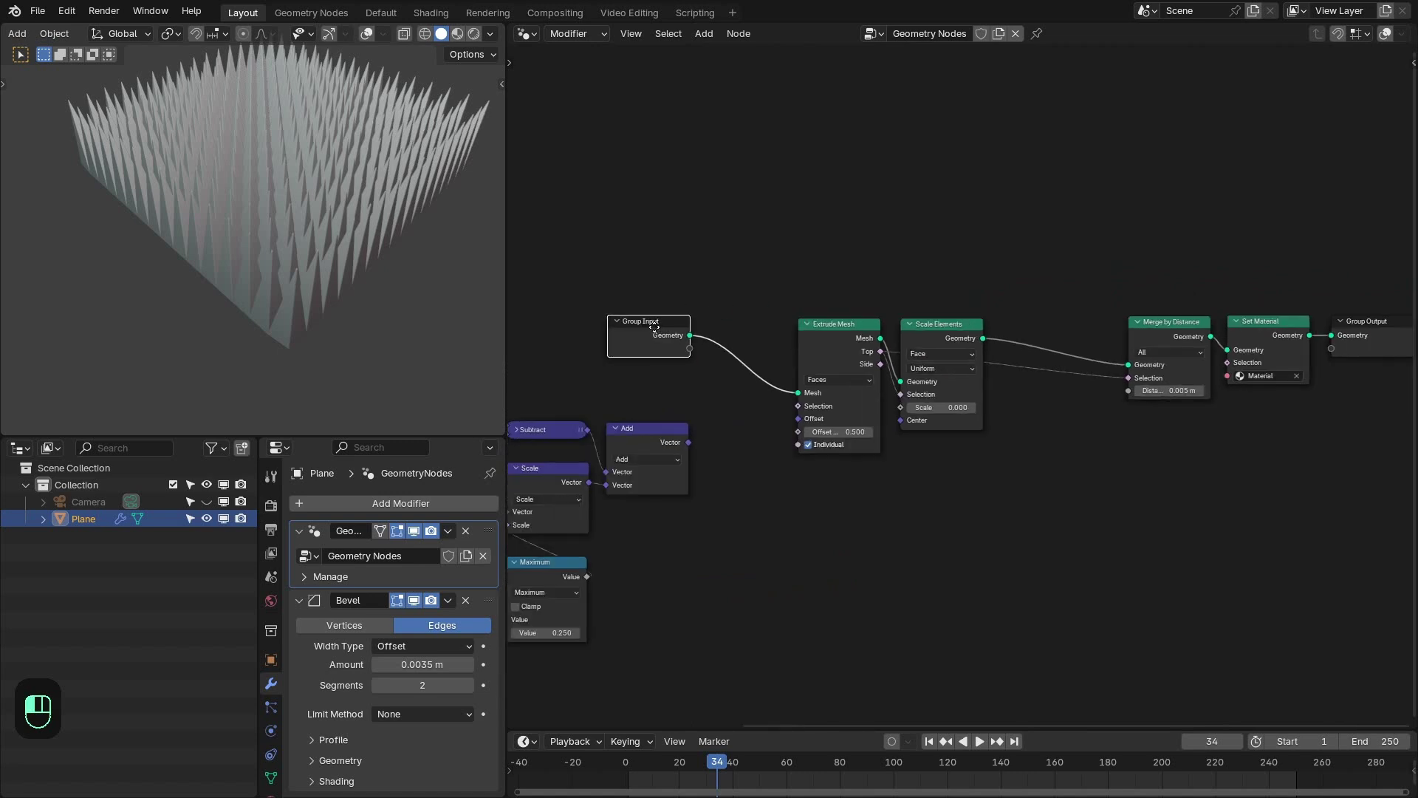
{"action": "scroll", "coordinate": [863, 300], "scroll_direction": "up", "scroll_amount": 3}
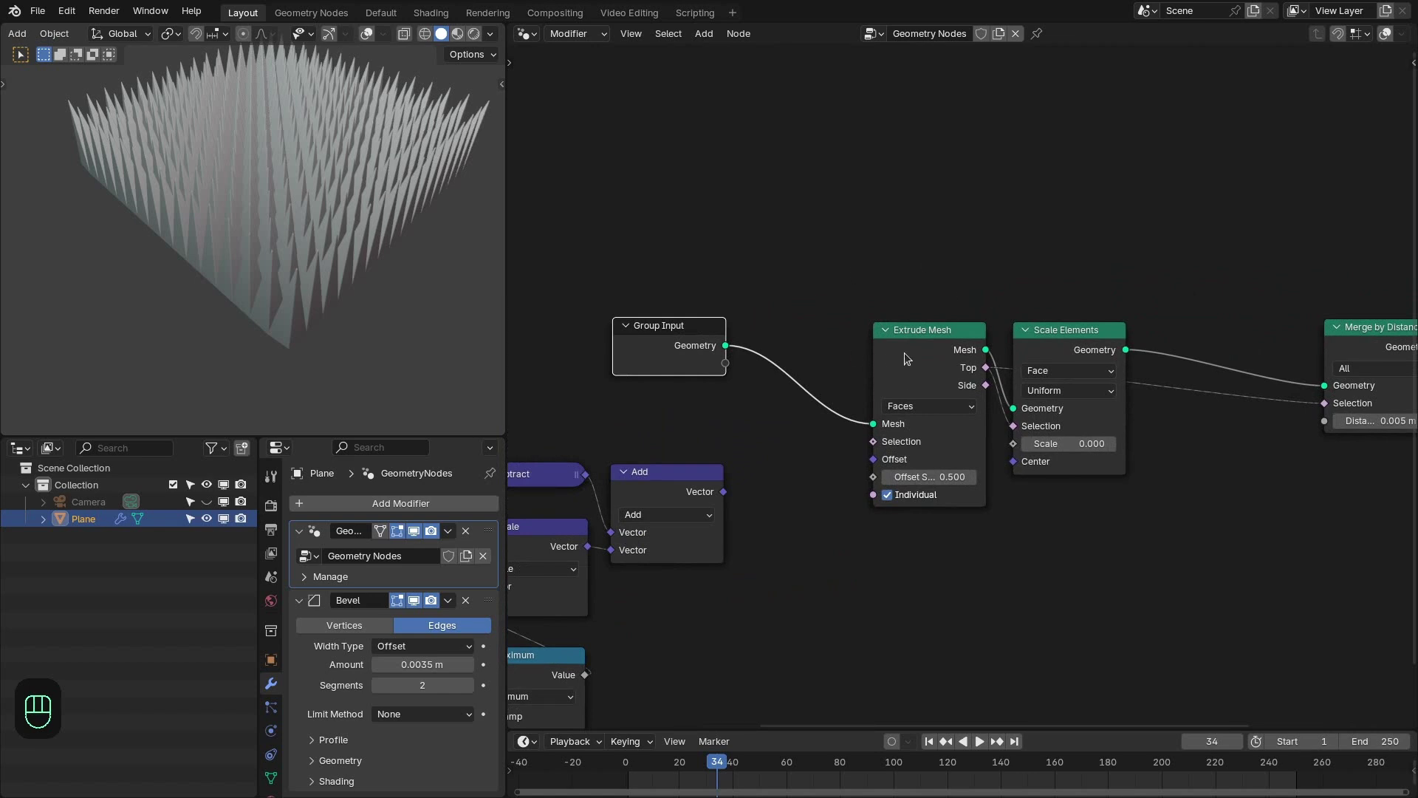
{"action": "middle_click_drag", "start_coordinate": [879, 291], "coordinate": [922, 281]}
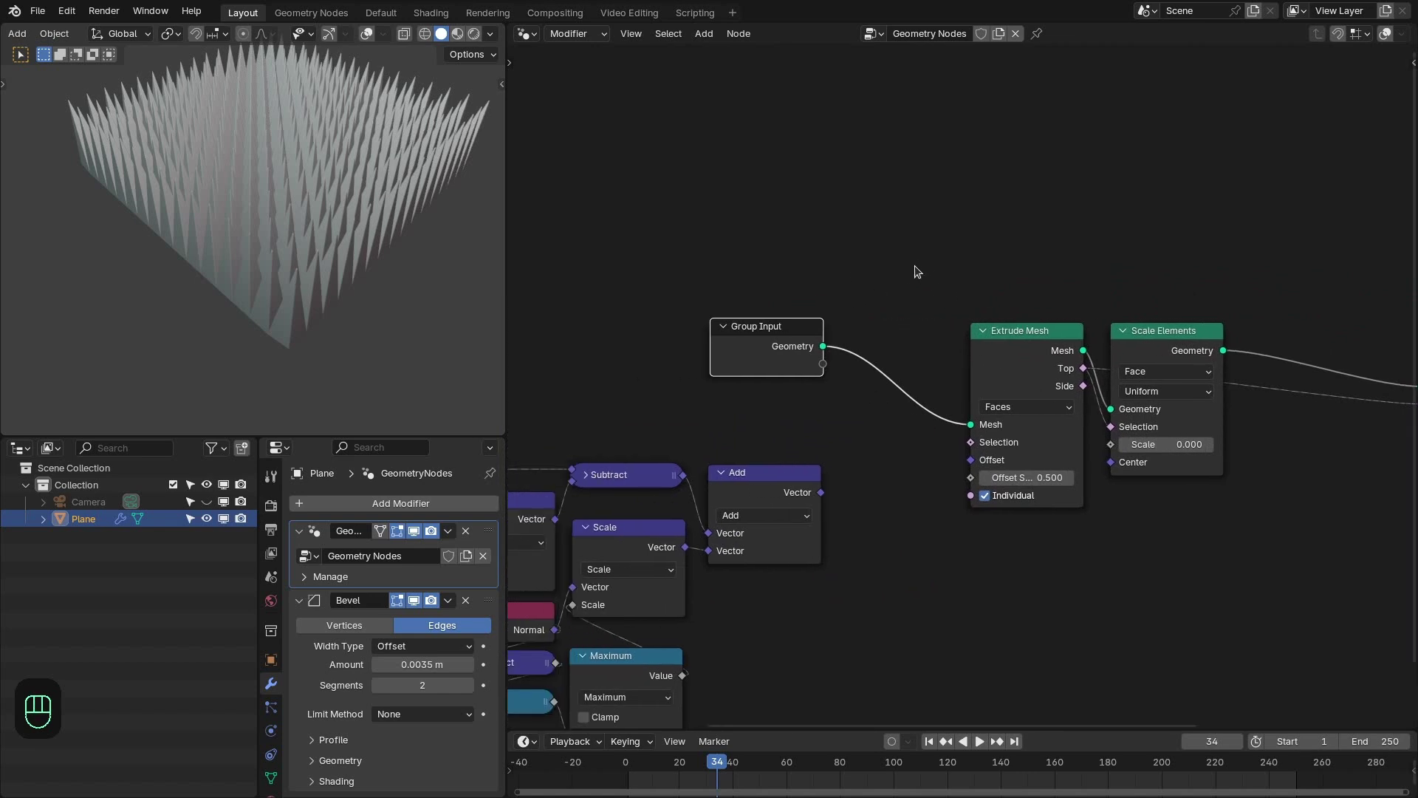
{"action": "scroll", "coordinate": [916, 315], "scroll_direction": "up", "scroll_amount": 2}
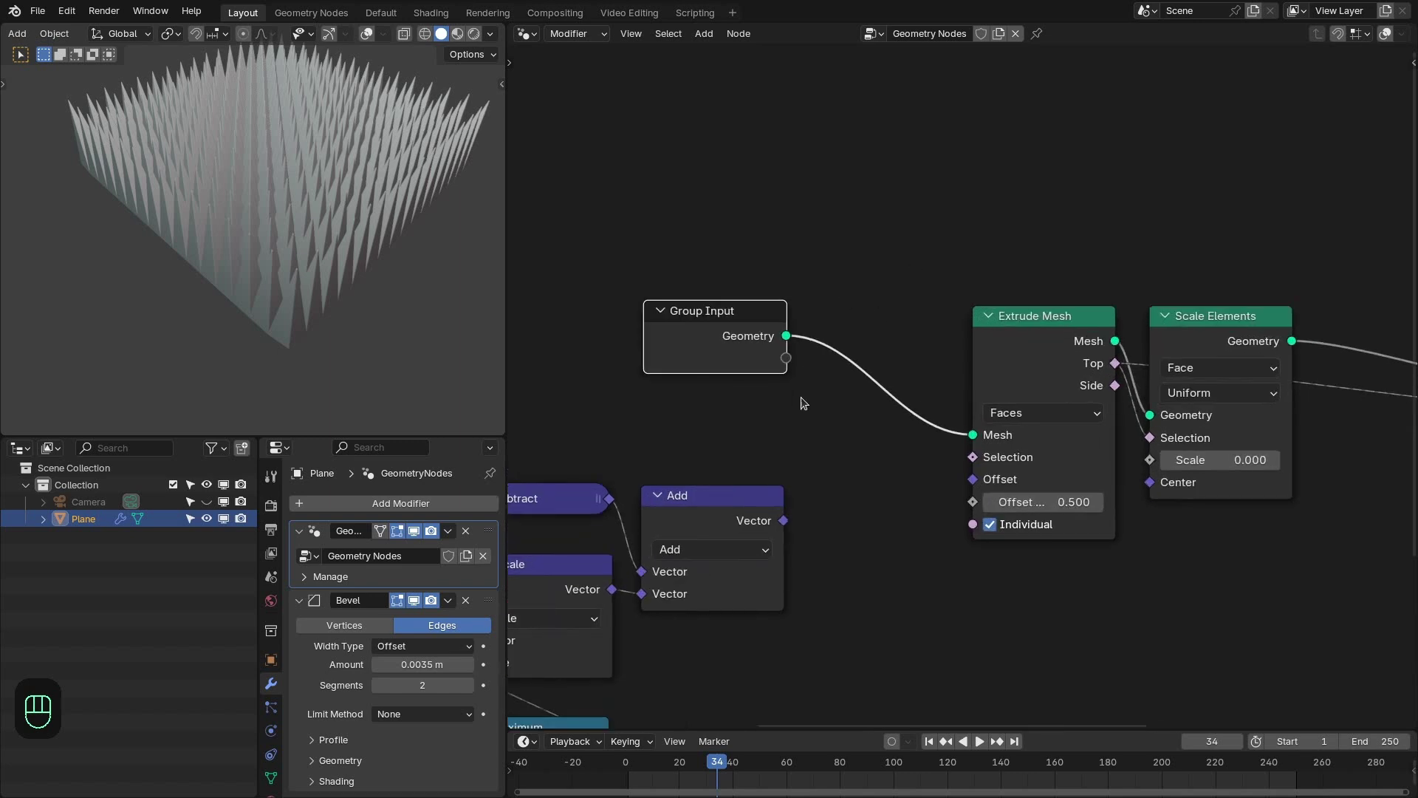
Insert a Capture Attribute node after Group Input, set it to the Face domain, and feed it the Add node's Vector output
{"action": "key", "text": "shift+a"}
{"action": "mouse_move", "coordinate": [834, 364]}
{"action": "left_click", "coordinate": [960, 414]}
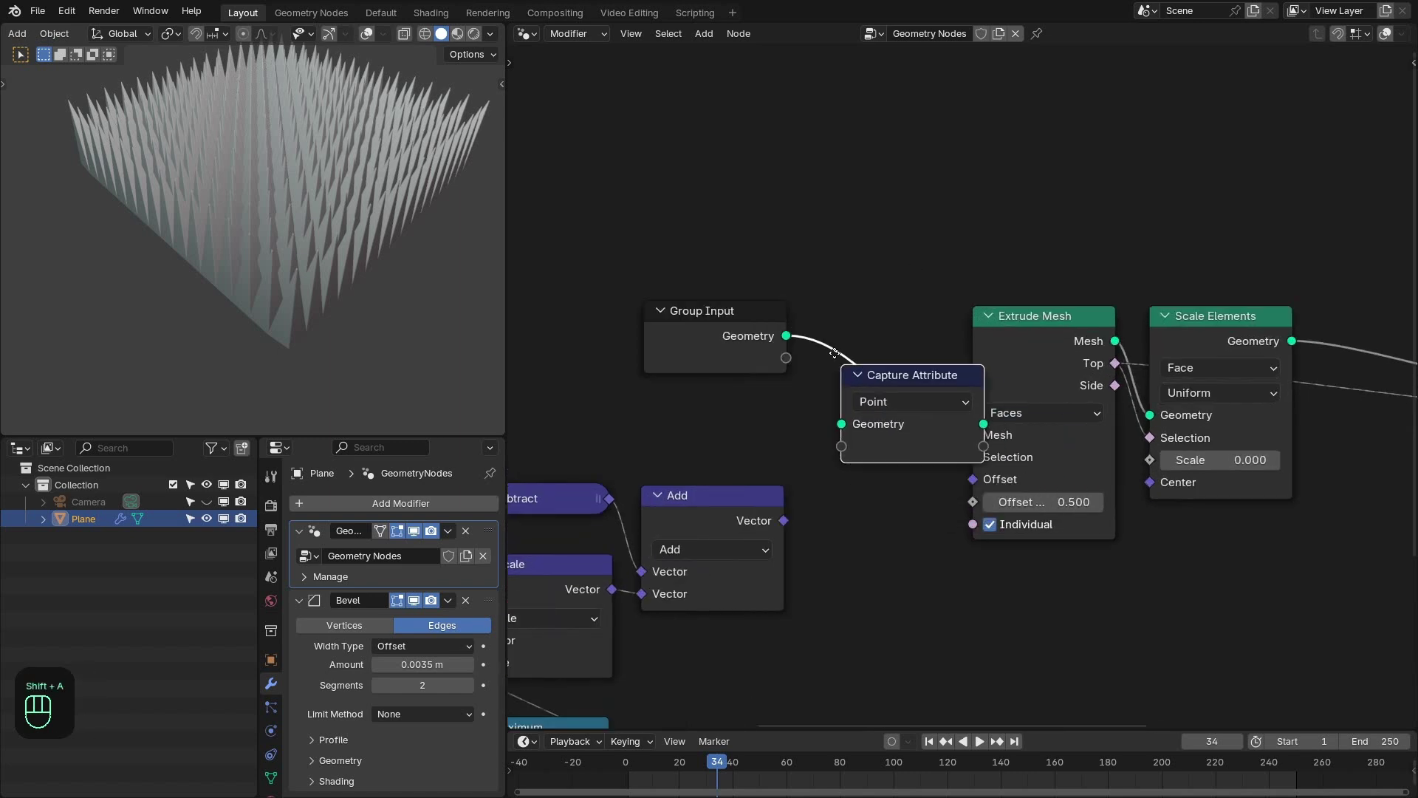
{"action": "left_click", "coordinate": [813, 314]}
{"action": "left_click", "coordinate": [883, 348]}
{"action": "left_click", "coordinate": [850, 446]}
{"action": "left_click_drag", "start_coordinate": [813, 394], "coordinate": [785, 520]}
{"action": "left_click_drag", "start_coordinate": [717, 312], "coordinate": [682, 309]}
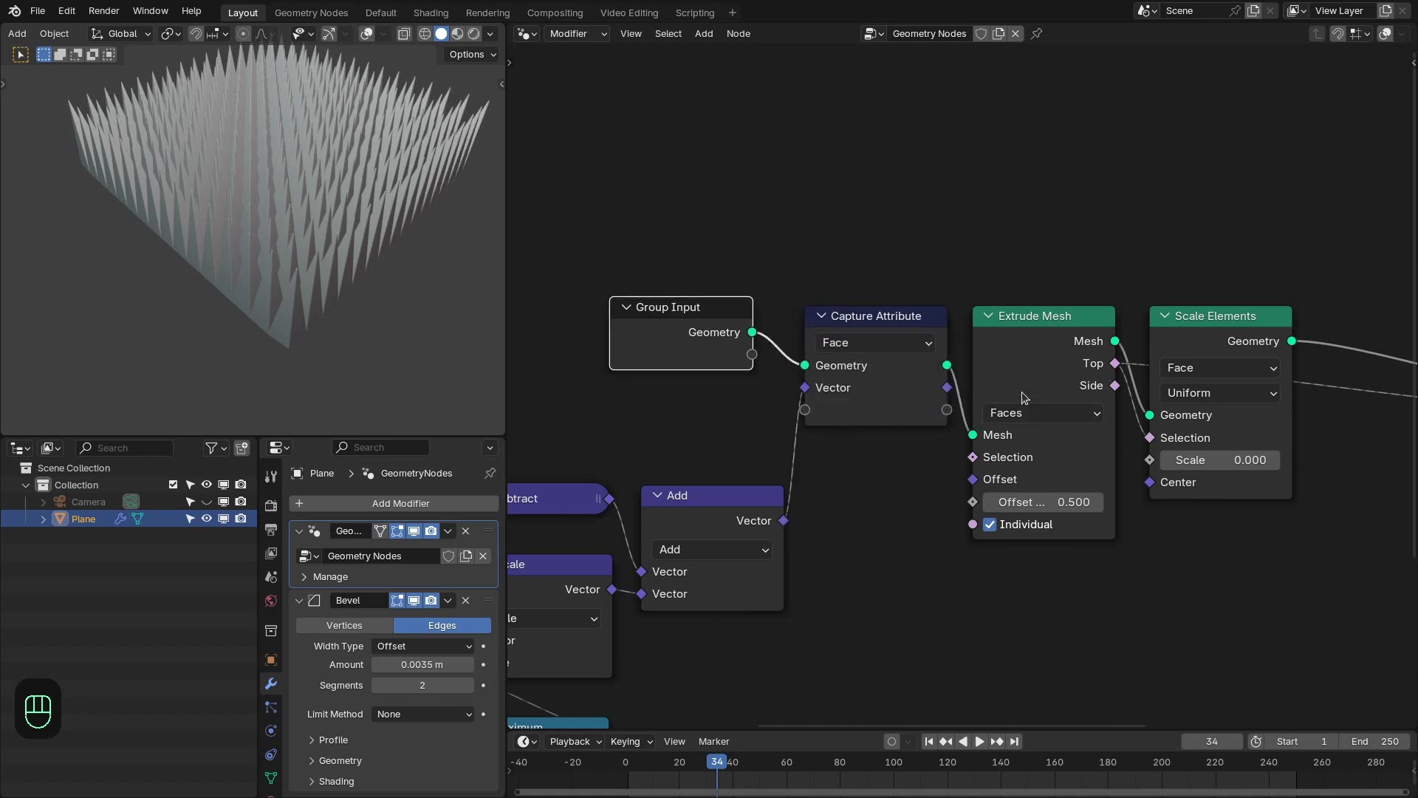
Set the Extrude Mesh Offset Scale to 0 and shift Capture Attribute, Extrude Mesh and Scale Elements away from Group Input
{"action": "left_click", "coordinate": [1037, 503]}
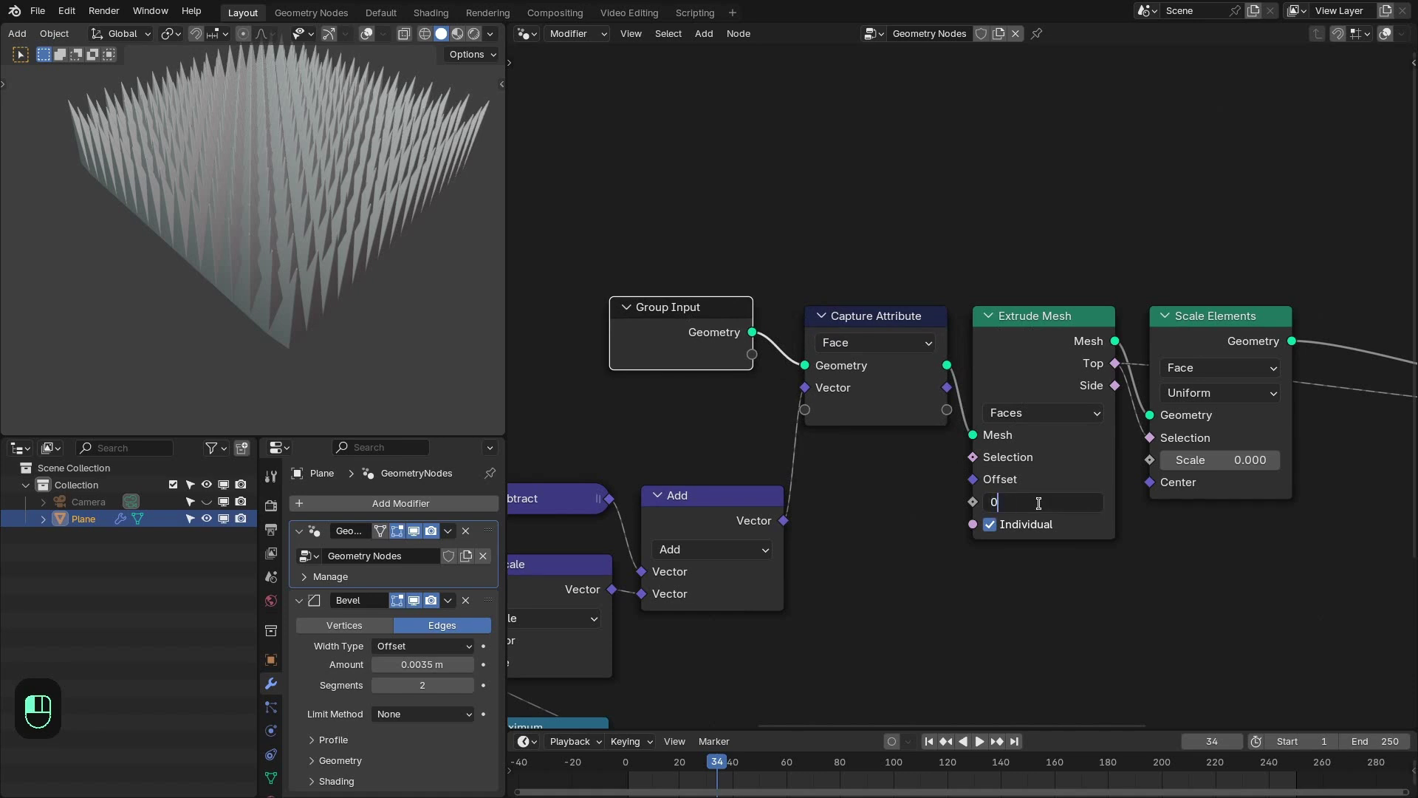
{"action": "type", "text": "0"}
{"action": "key", "text": "Return"}
{"action": "scroll", "coordinate": [883, 375], "scroll_direction": "down", "scroll_amount": 3}
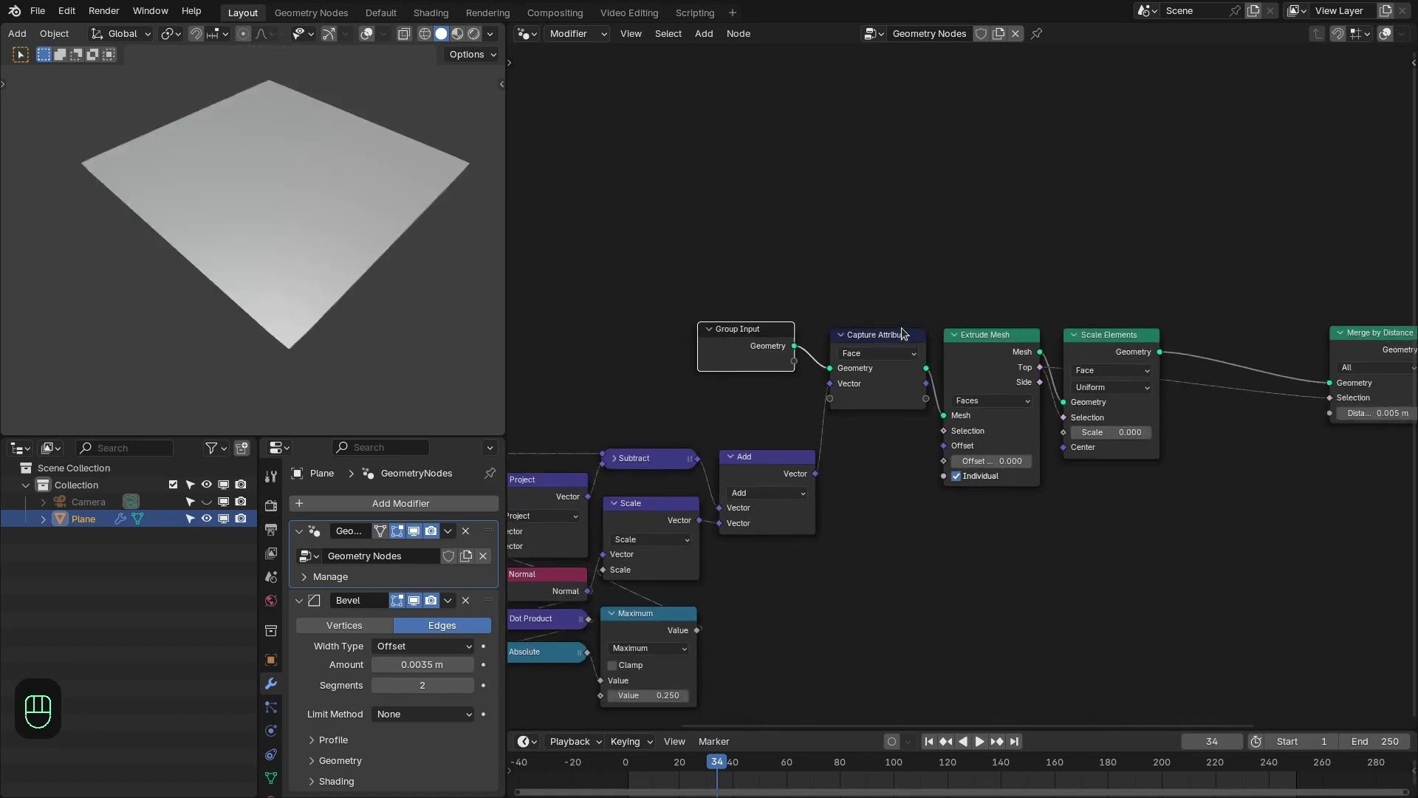
{"action": "left_click_drag", "start_coordinate": [876, 311], "coordinate": [1076, 369]}
{"action": "right_click_drag", "start_coordinate": [1076, 369], "coordinate": [1095, 375]}
{"action": "left_click_drag", "start_coordinate": [1102, 361], "coordinate": [1124, 359]}
Add a Sample Nearest Surface node fed by the Group Input geometry and set its data type to Vector
{"action": "left_click_drag", "start_coordinate": [795, 346], "coordinate": [958, 204]}
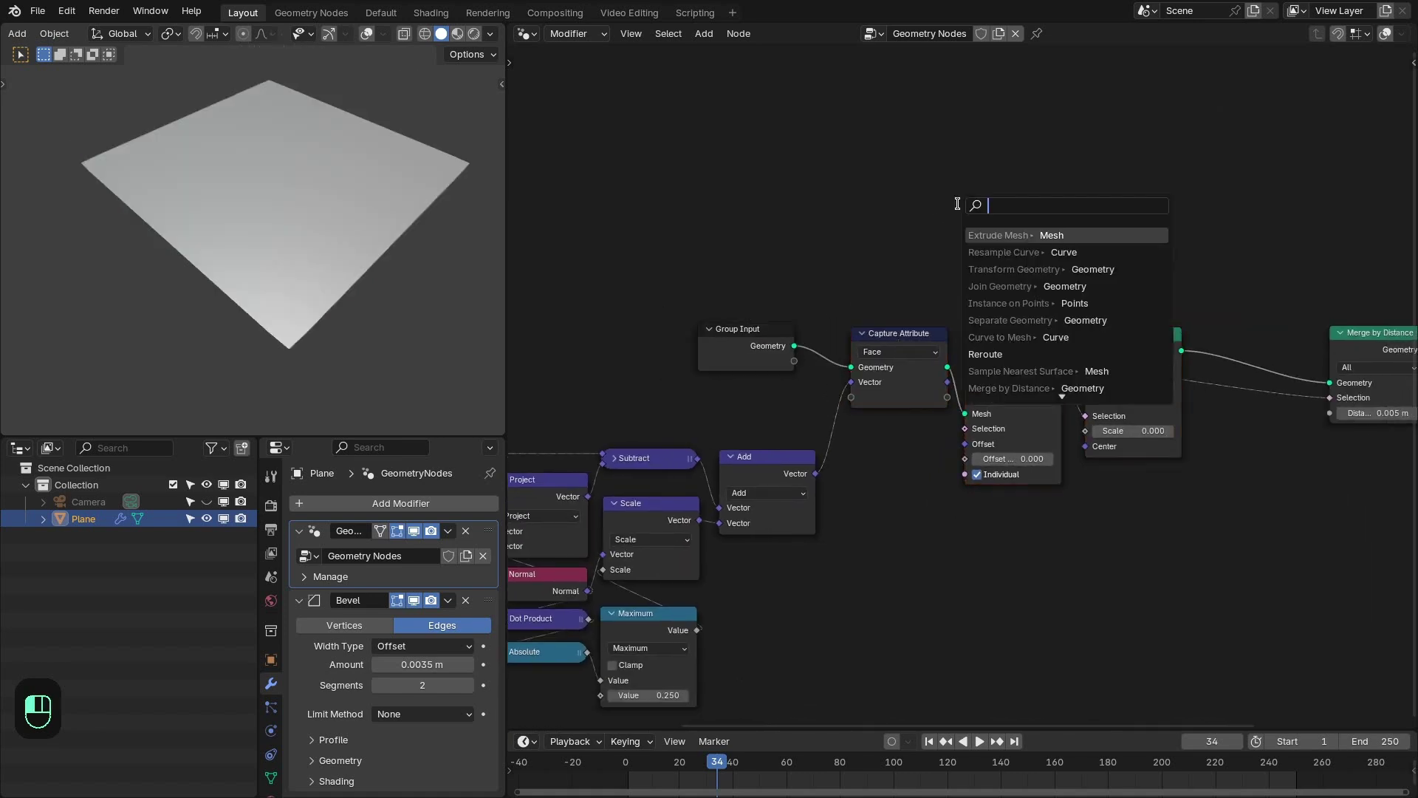
{"action": "type", "text": "s"}
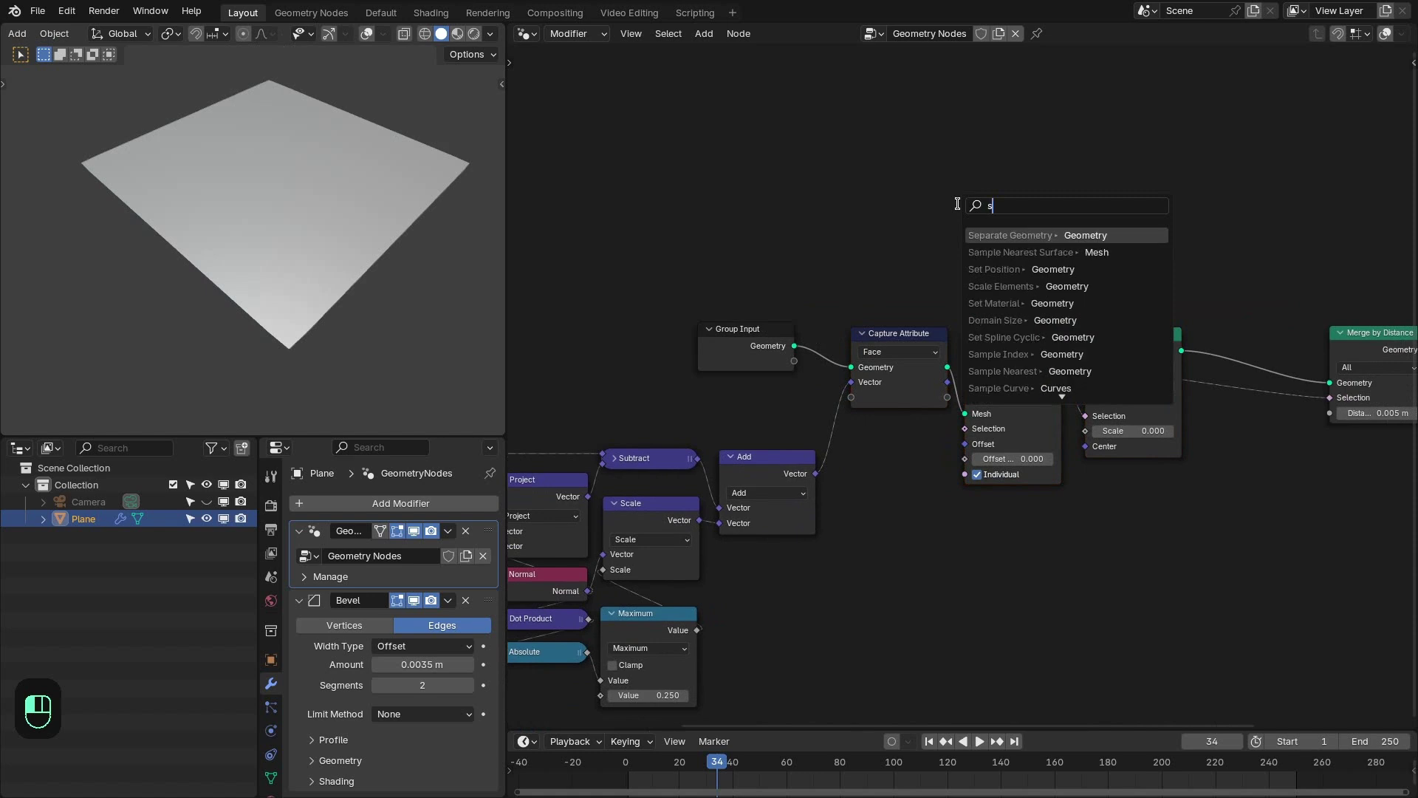
{"action": "type", "text": "ns"}
{"action": "key", "text": "Return"}
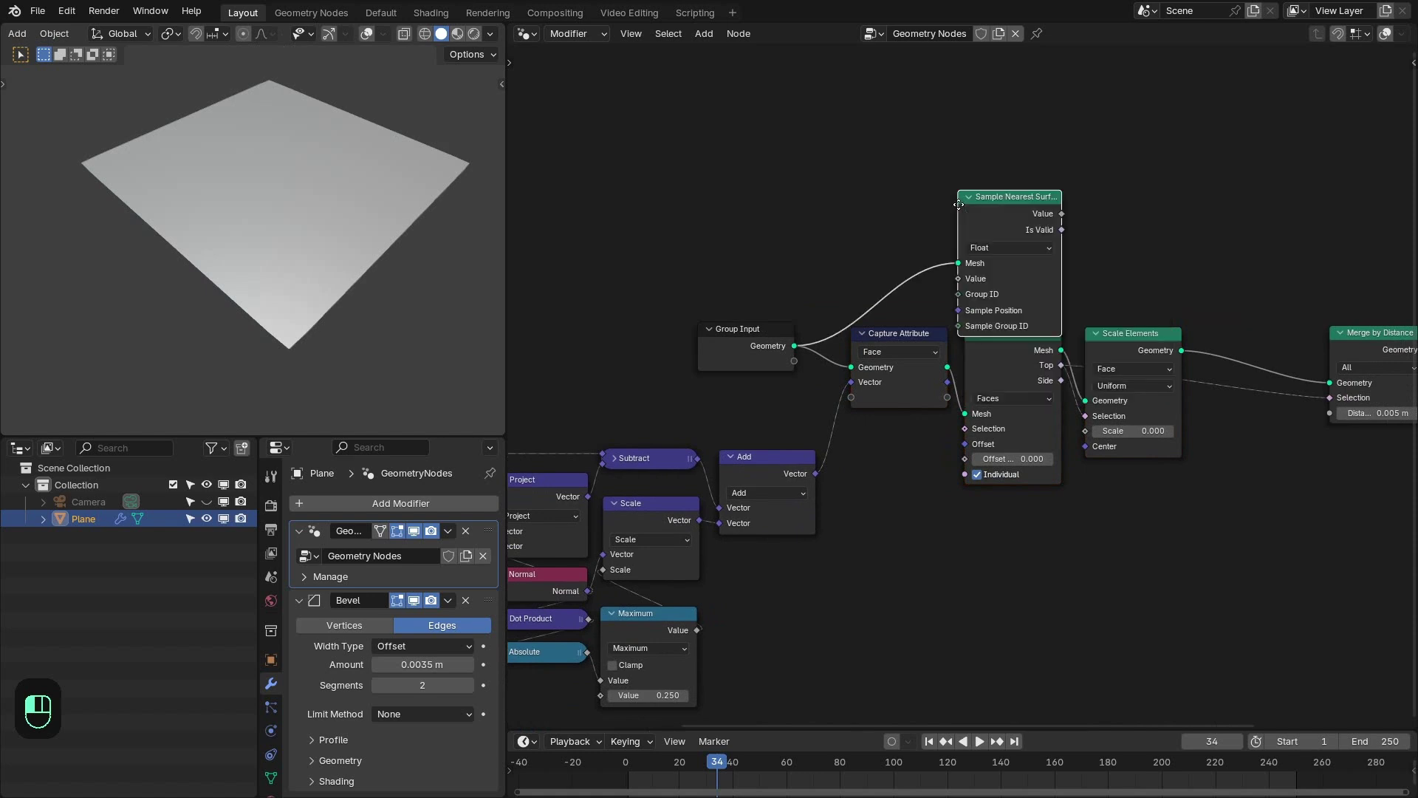
{"action": "left_click", "coordinate": [990, 125]}
{"action": "left_click", "coordinate": [1059, 169]}
{"action": "left_click", "coordinate": [1029, 235]}
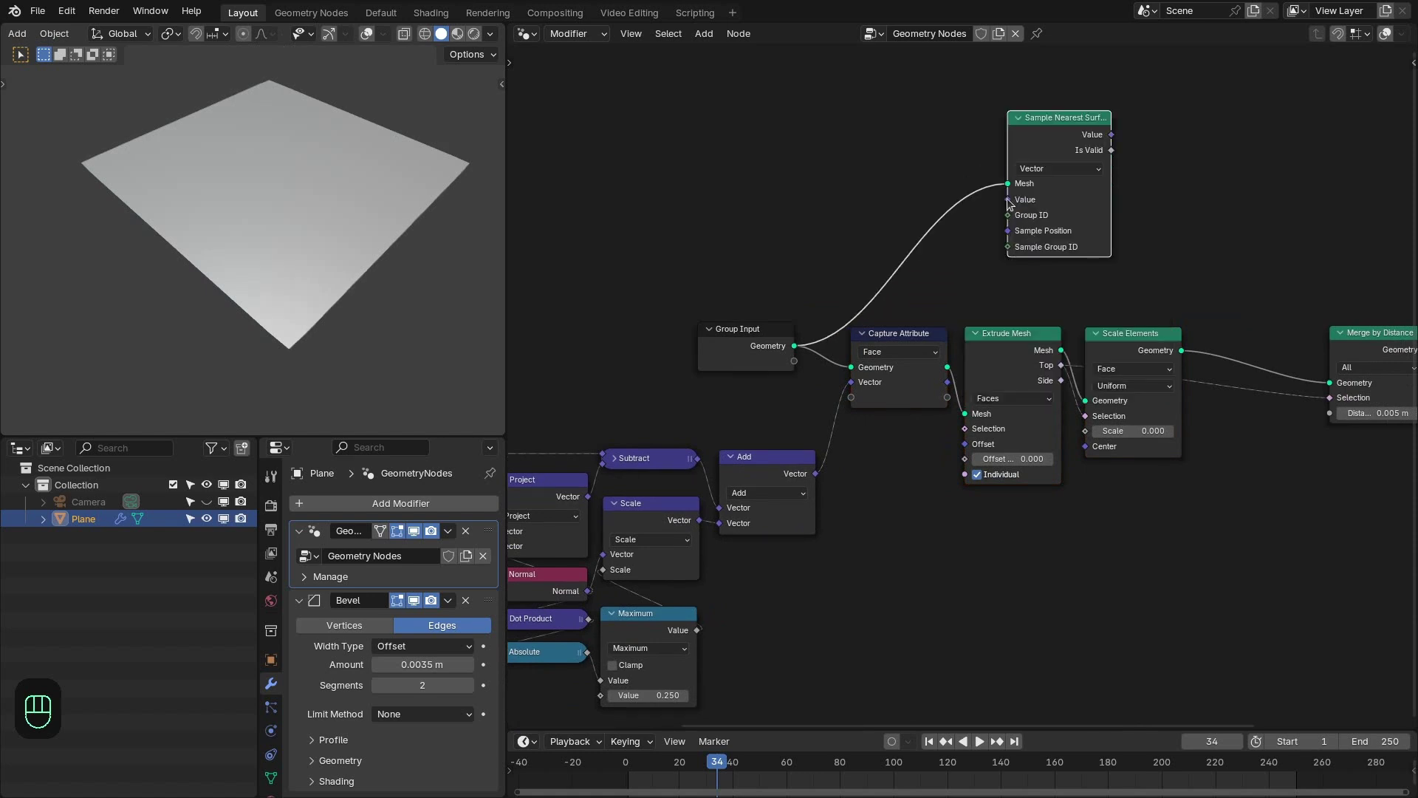
Feed the Sample Nearest Surface Value input from a Vector Named Attribute node that reads UVMap
{"action": "left_click_drag", "start_coordinate": [1009, 204], "coordinate": [927, 190]}
{"action": "type", "text": "named"}
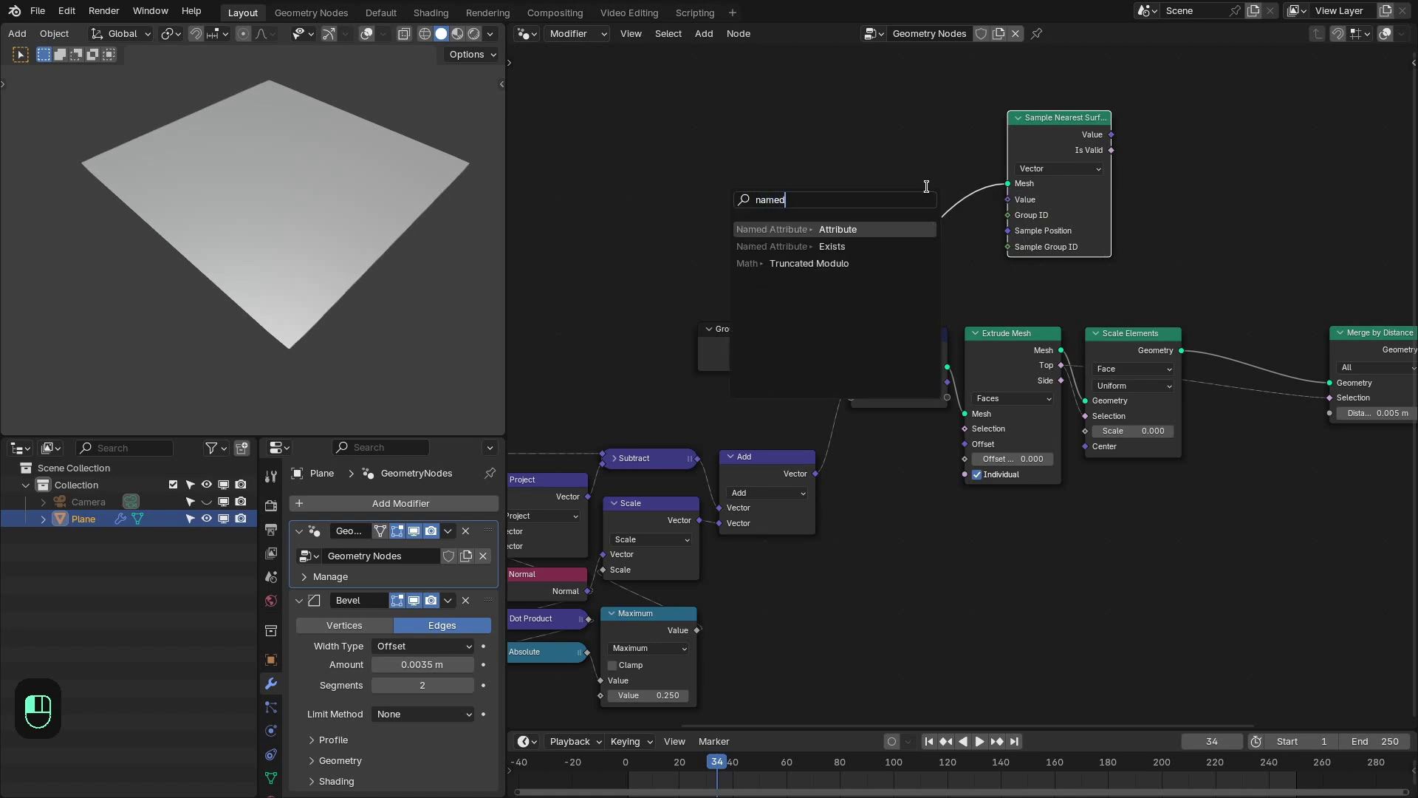
{"action": "key", "text": "Return"}
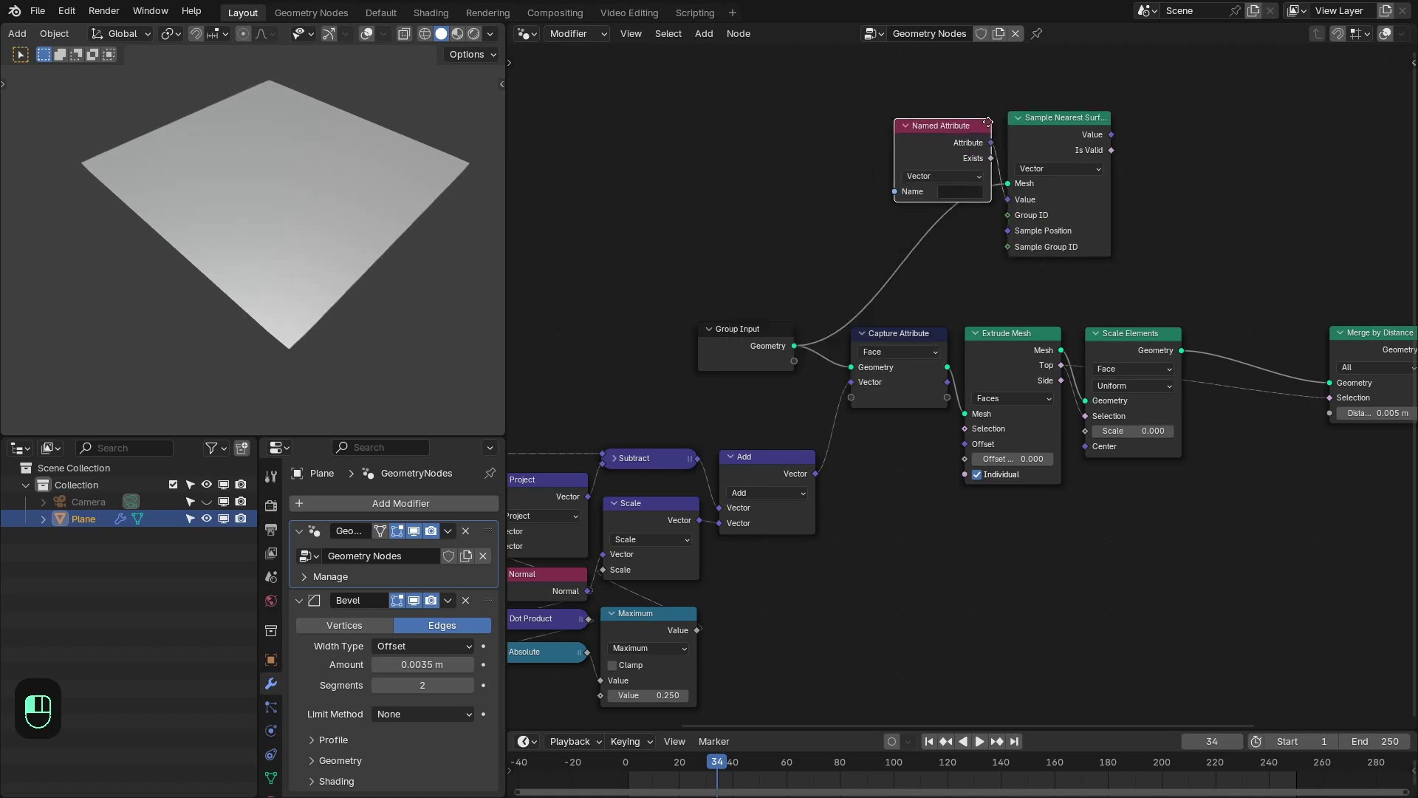
{"action": "left_click", "coordinate": [953, 181]}
{"action": "left_click", "coordinate": [955, 187]}
{"action": "left_click", "coordinate": [955, 211]}
{"action": "middle_click_drag", "start_coordinate": [955, 213], "coordinate": [826, 252]}
{"action": "right_click_drag", "start_coordinate": [769, 102], "coordinate": [956, 208]}
{"action": "right_click_drag", "start_coordinate": [955, 177], "coordinate": [1011, 219]}
{"action": "left_click", "coordinate": [1009, 219]}
Make room after Scale Elements and insert a Store Named Attribute node before Merge by Distance
{"action": "middle_click_drag", "start_coordinate": [1194, 293], "coordinate": [944, 247]}
{"action": "left_click_drag", "start_coordinate": [995, 281], "coordinate": [1263, 370]}
{"action": "right_click_drag", "start_coordinate": [992, 333], "coordinate": [1077, 331]}
{"action": "middle_click_drag", "start_coordinate": [886, 278], "coordinate": [996, 299]}
{"action": "right_click_drag", "start_coordinate": [715, 137], "coordinate": [856, 198]}
{"action": "right_click_drag", "start_coordinate": [859, 198], "coordinate": [867, 195]}
{"action": "left_click", "coordinate": [869, 195]}
{"action": "key", "text": "shift+a"}
{"action": "mouse_move", "coordinate": [1021, 259]}
{"action": "left_click", "coordinate": [1127, 351]}
{"action": "left_click", "coordinate": [976, 334]}
{"action": "middle_click_drag", "start_coordinate": [977, 334], "coordinate": [1046, 315]}
{"action": "scroll", "coordinate": [968, 354], "scroll_direction": "up", "scroll_amount": 1}
Set Store Named Attribute to 2D Vector on Face Corner, name it UVMap, and connect the Sample Nearest Surface Value to it
{"action": "left_click", "coordinate": [1060, 360]}
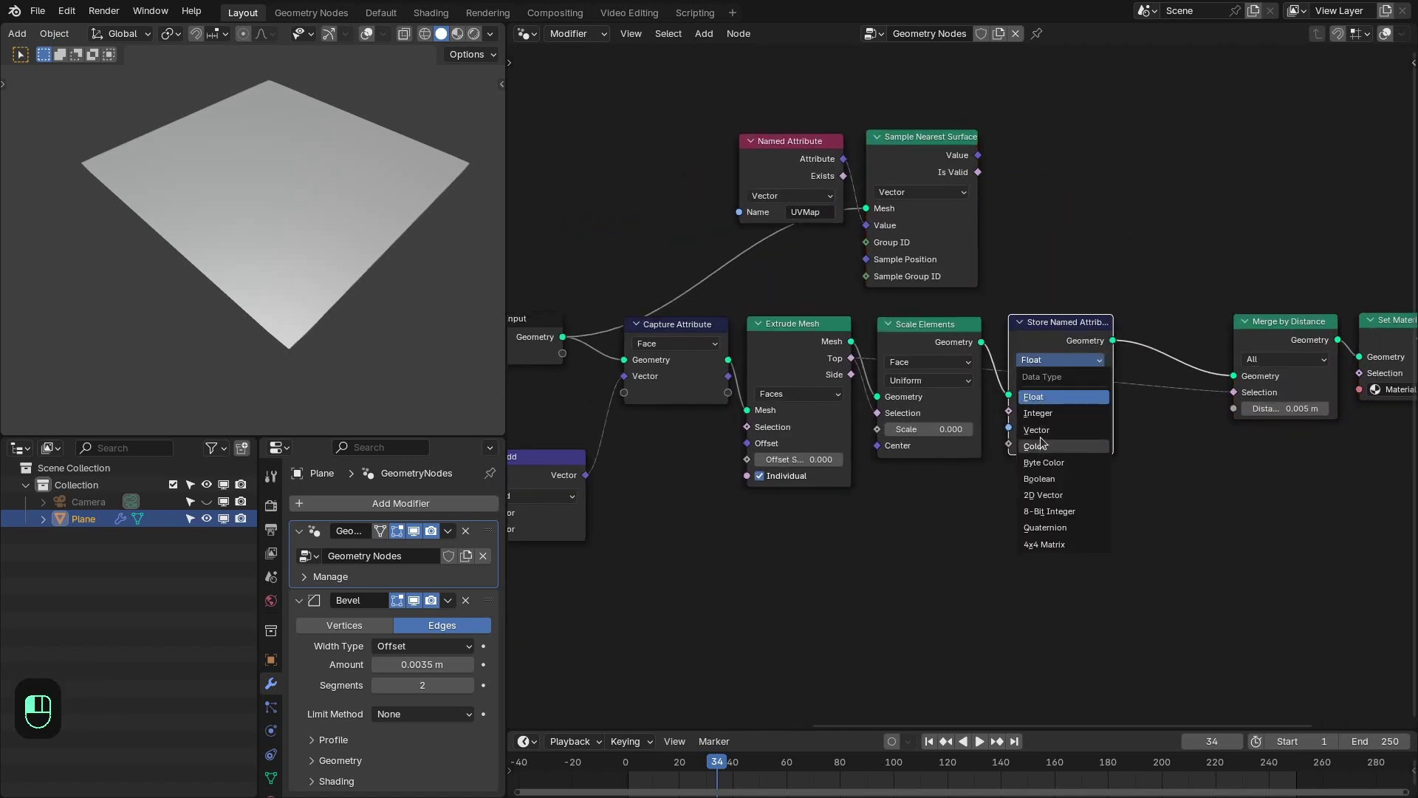
{"action": "left_click", "coordinate": [1043, 494]}
{"action": "left_click", "coordinate": [1055, 380]}
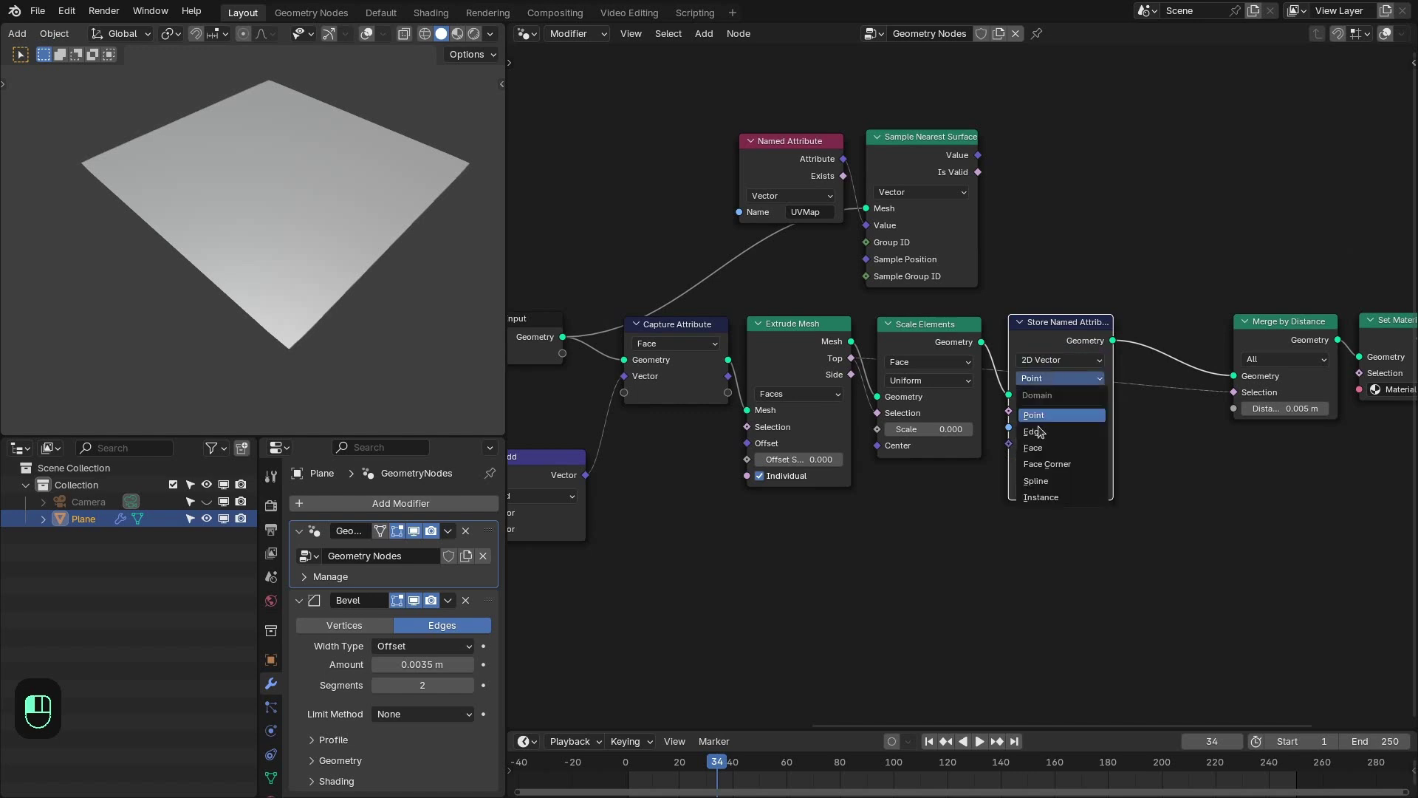
{"action": "left_click", "coordinate": [1034, 464]}
{"action": "left_click_drag", "start_coordinate": [946, 416], "coordinate": [978, 155]}
{"action": "left_click", "coordinate": [1077, 428]}
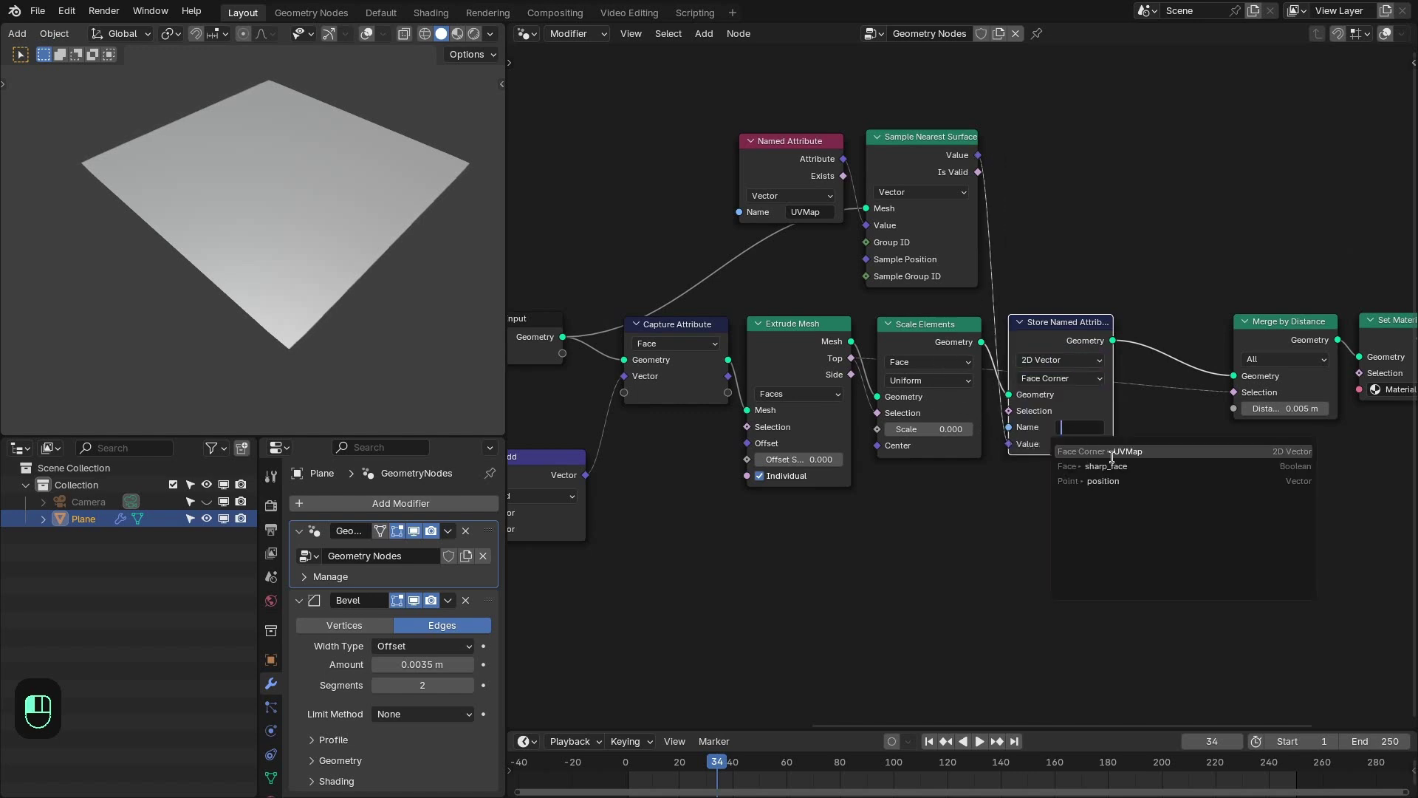
{"action": "left_click", "coordinate": [1144, 451]}
{"action": "scroll", "coordinate": [770, 248], "scroll_direction": "down", "scroll_amount": 2}
Preview the UVMap attribute on the Extrude Mesh output with a Viewer node and turn off the Attribute Text overlay
{"action": "left_click", "coordinate": [776, 263], "text": "ctrl+shift"}
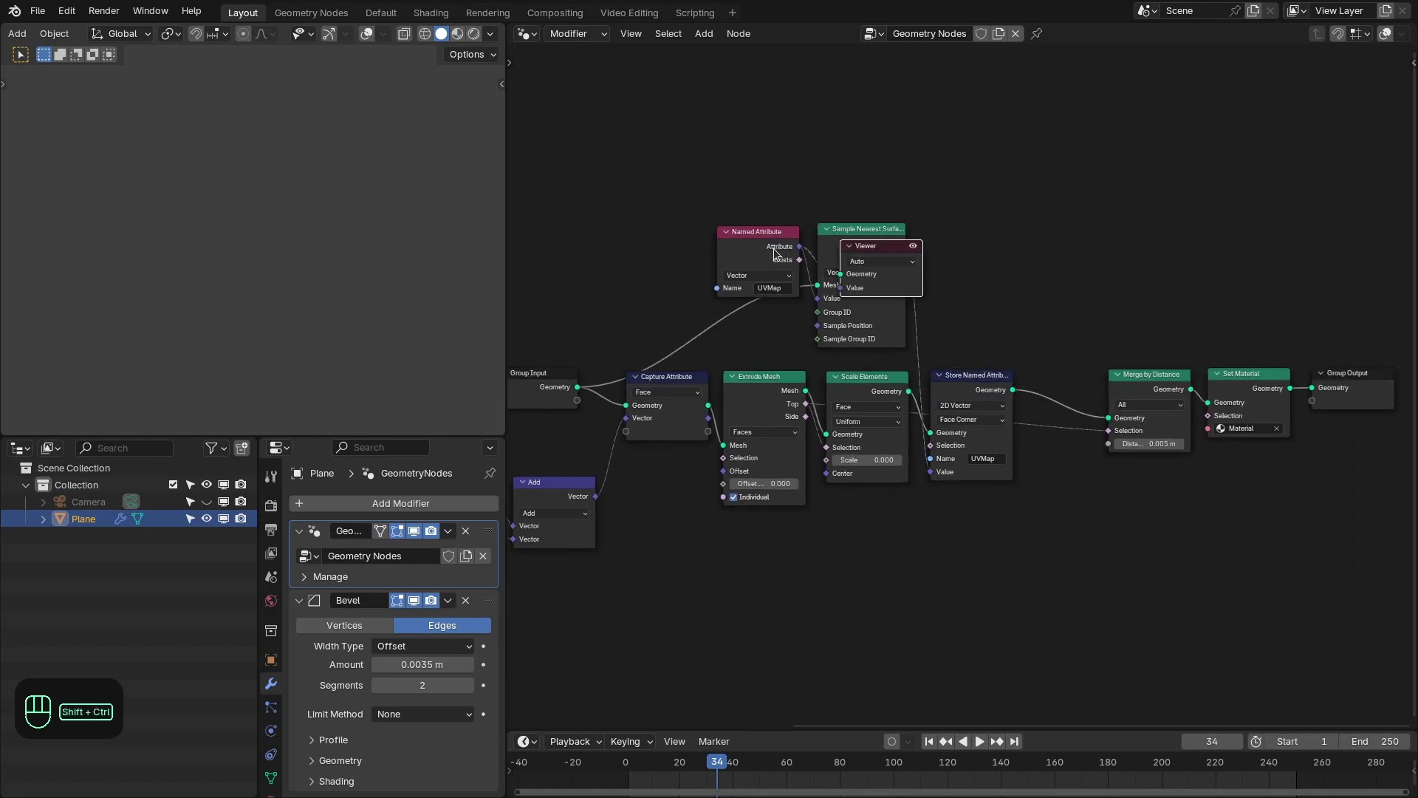
{"action": "left_click", "coordinate": [796, 393], "text": "ctrl+shift"}
{"action": "key", "text": "z"}
{"action": "left_click", "coordinate": [351, 121]}
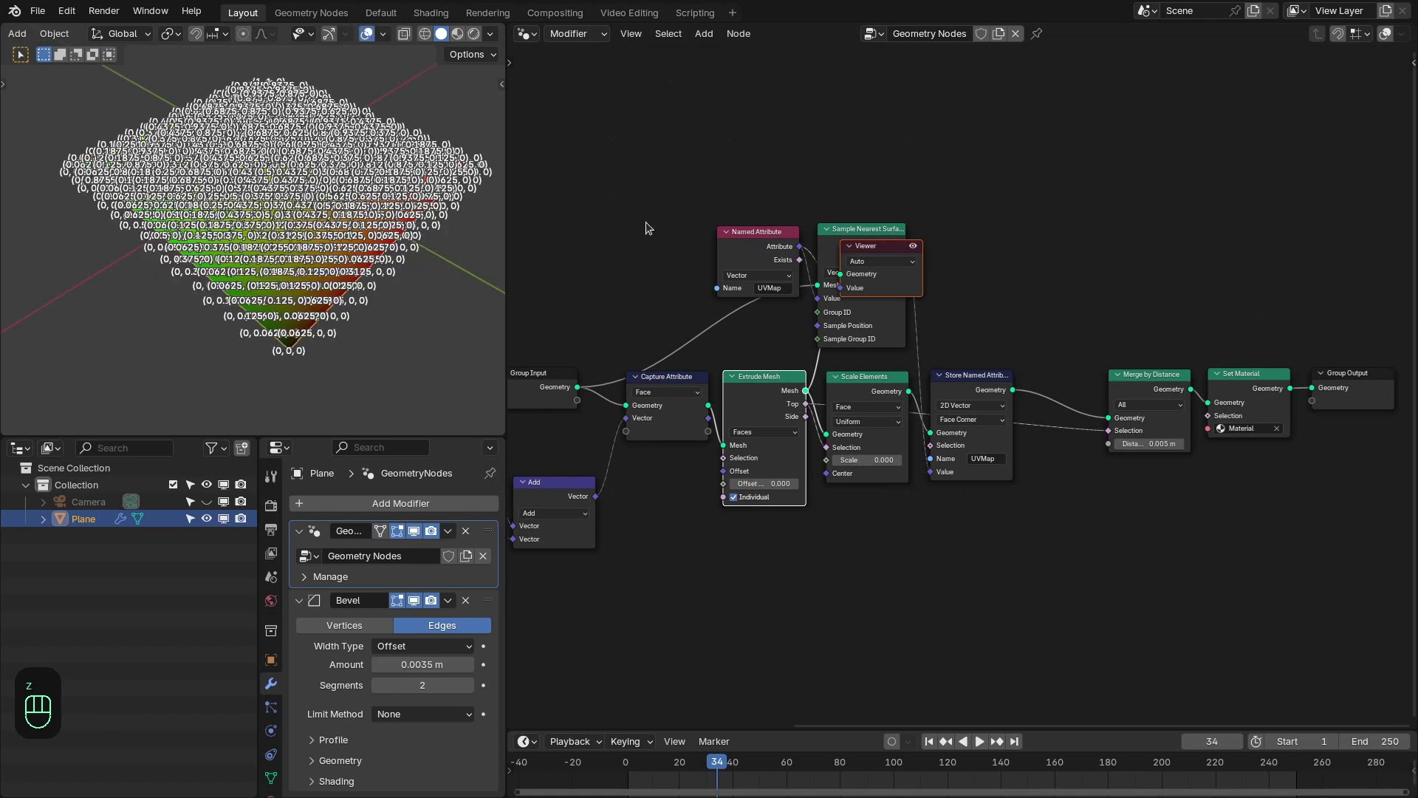
{"action": "left_click", "coordinate": [384, 33]}
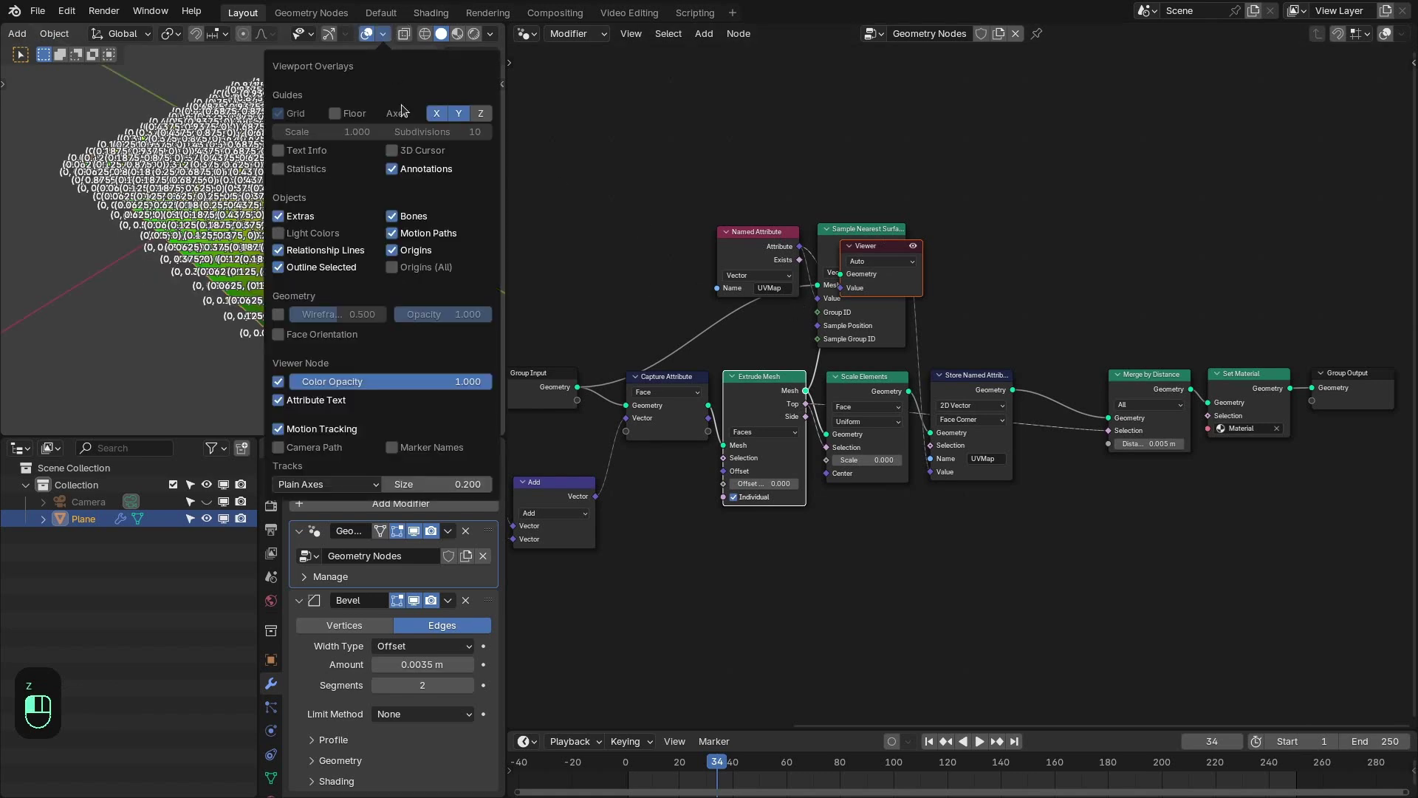
{"action": "left_click", "coordinate": [325, 402]}
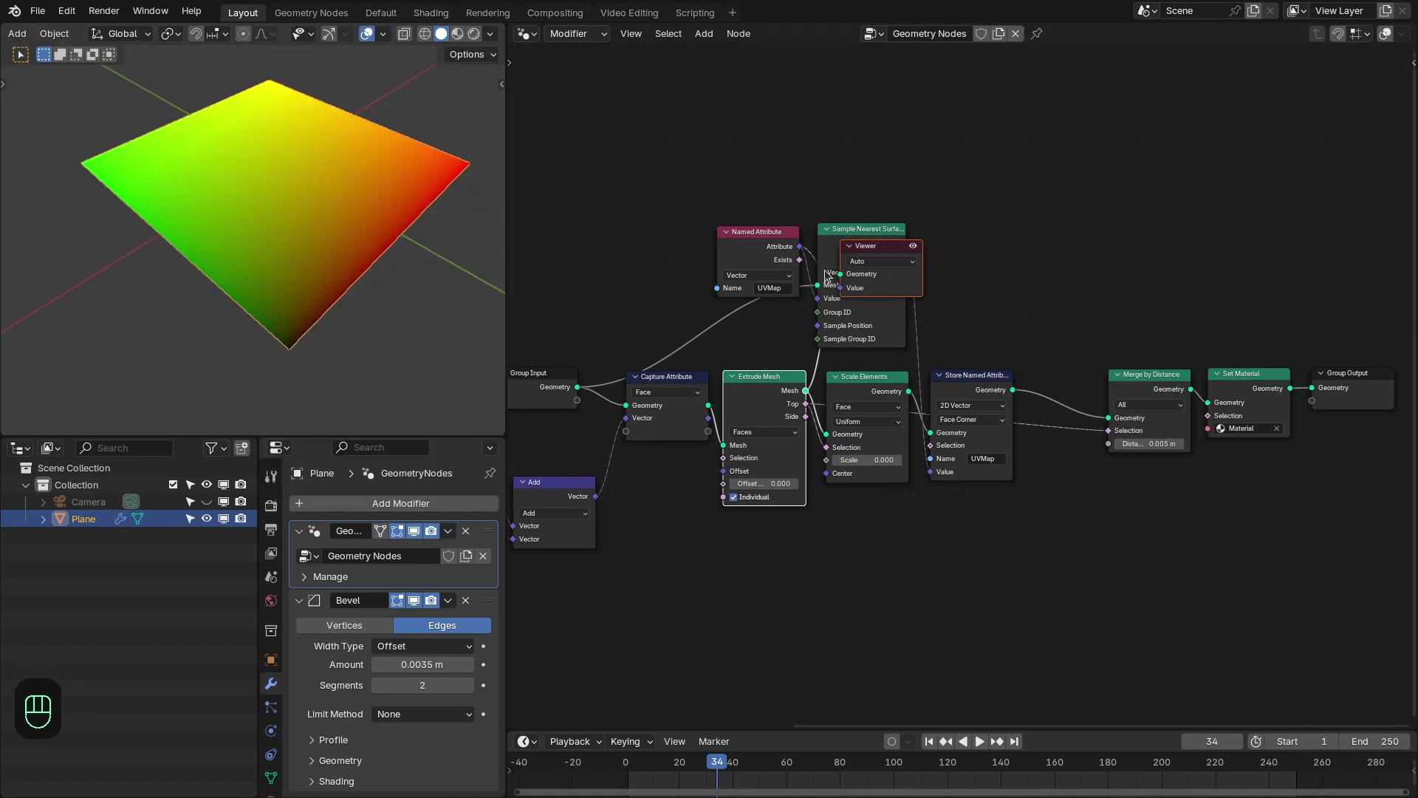
Preview the UVMap attribute on the Scale Elements output and examine its colors up close
{"action": "scroll", "coordinate": [757, 382], "scroll_direction": "up", "scroll_amount": 2}
{"action": "left_click_drag", "start_coordinate": [880, 275], "coordinate": [1082, 263]}
{"action": "left_click", "coordinate": [850, 376], "text": "ctrl+shift"}
{"action": "scroll", "coordinate": [246, 167], "scroll_direction": "up", "scroll_amount": 4}
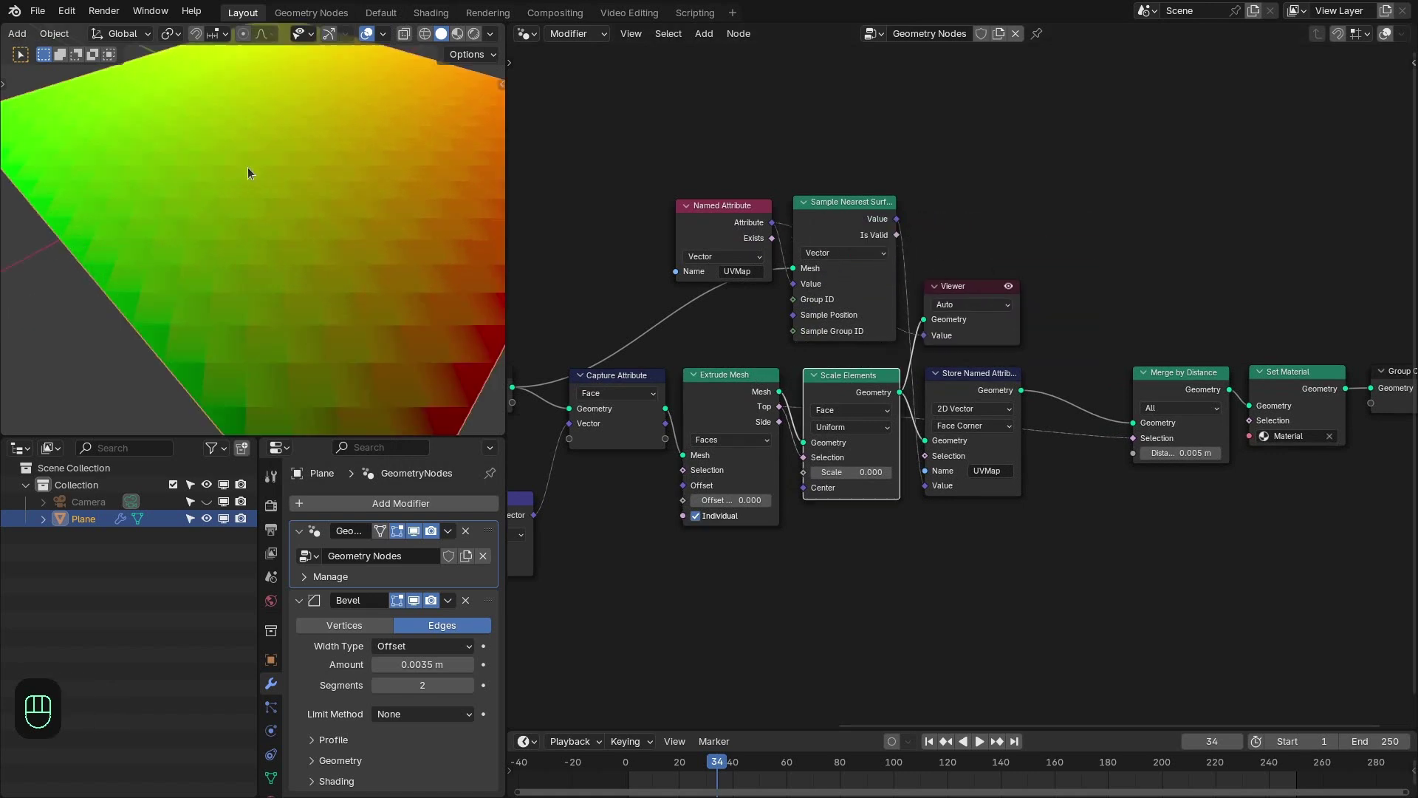
{"action": "middle_click_drag", "start_coordinate": [246, 167], "coordinate": [306, 312]}
{"action": "scroll", "coordinate": [305, 311], "scroll_direction": "up", "scroll_amount": 3}
{"action": "scroll", "coordinate": [344, 179], "scroll_direction": "down", "scroll_amount": 3}
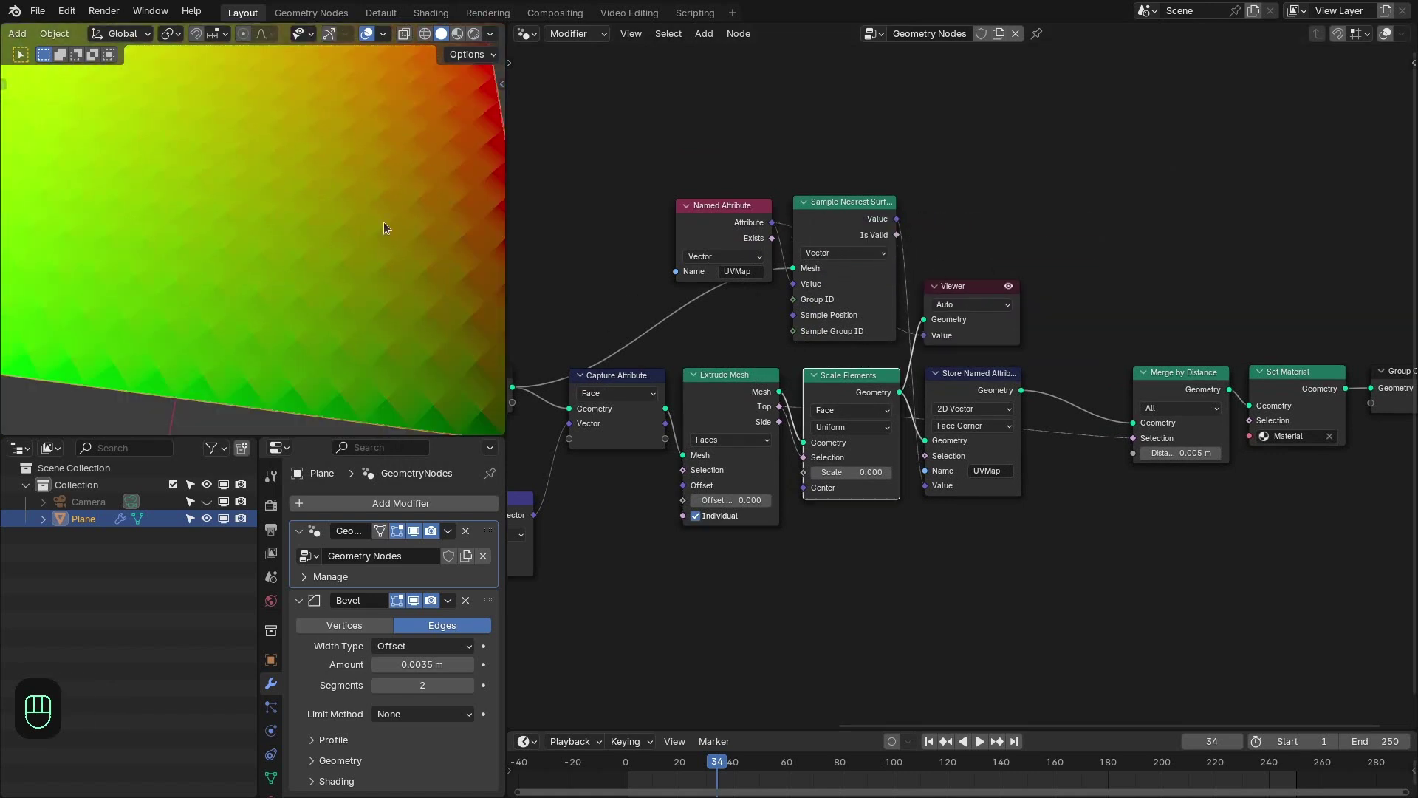
Preview the UVMap attribute on the Store Named Attribute output, and delete the Viewer node
{"action": "left_click_drag", "start_coordinate": [998, 333], "coordinate": [1118, 332]}
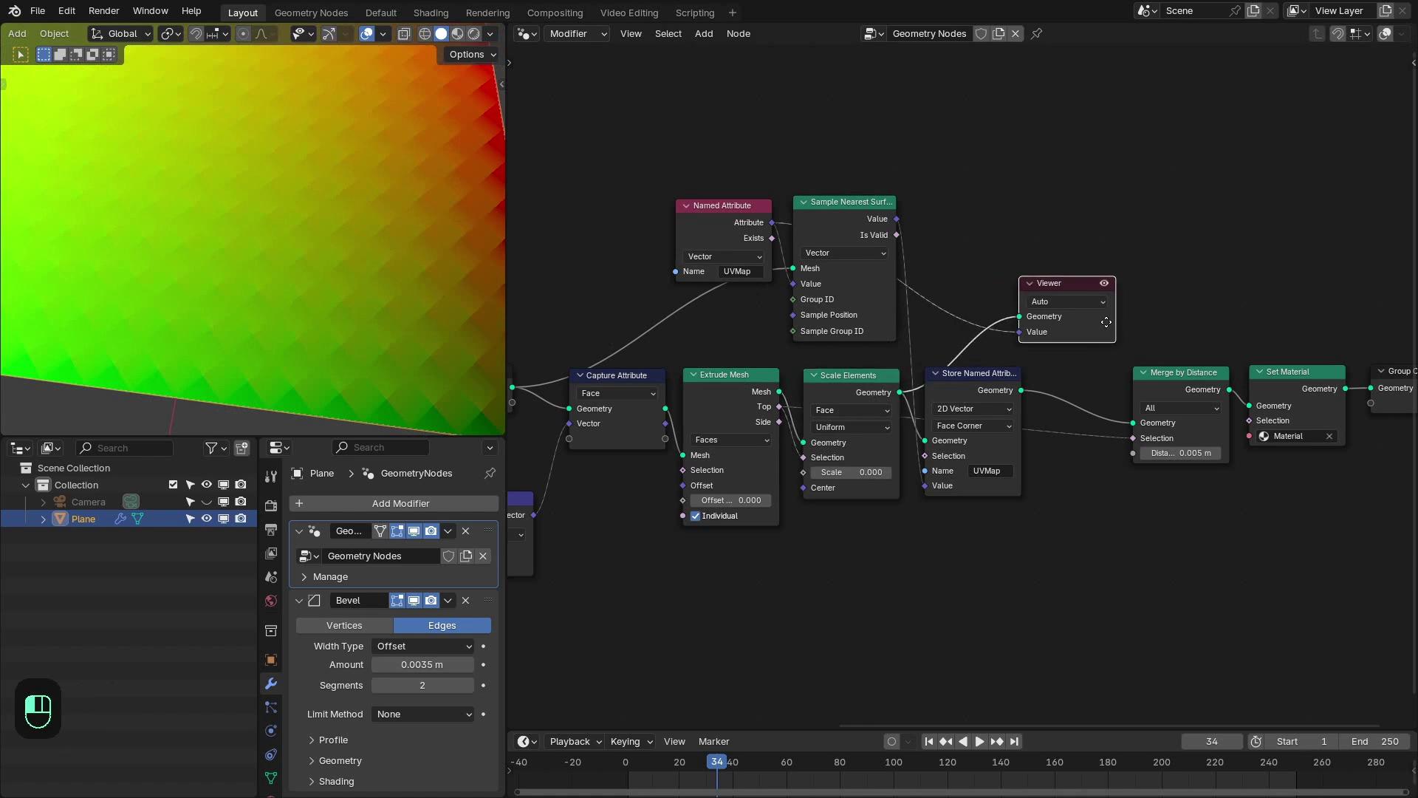
{"action": "left_click", "coordinate": [999, 391], "text": "ctrl+shift"}
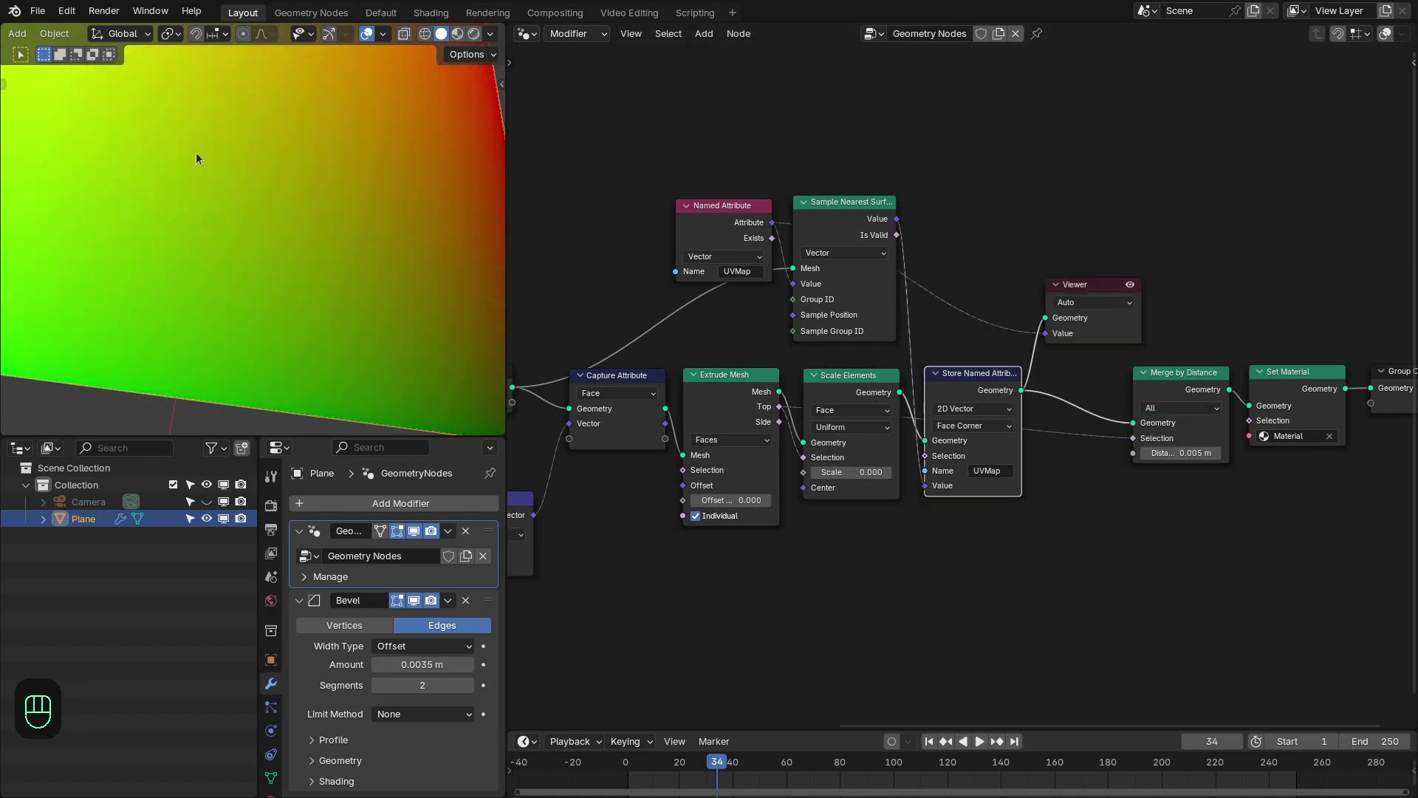
{"action": "left_click", "coordinate": [1079, 343]}
{"action": "key", "text": "x"}
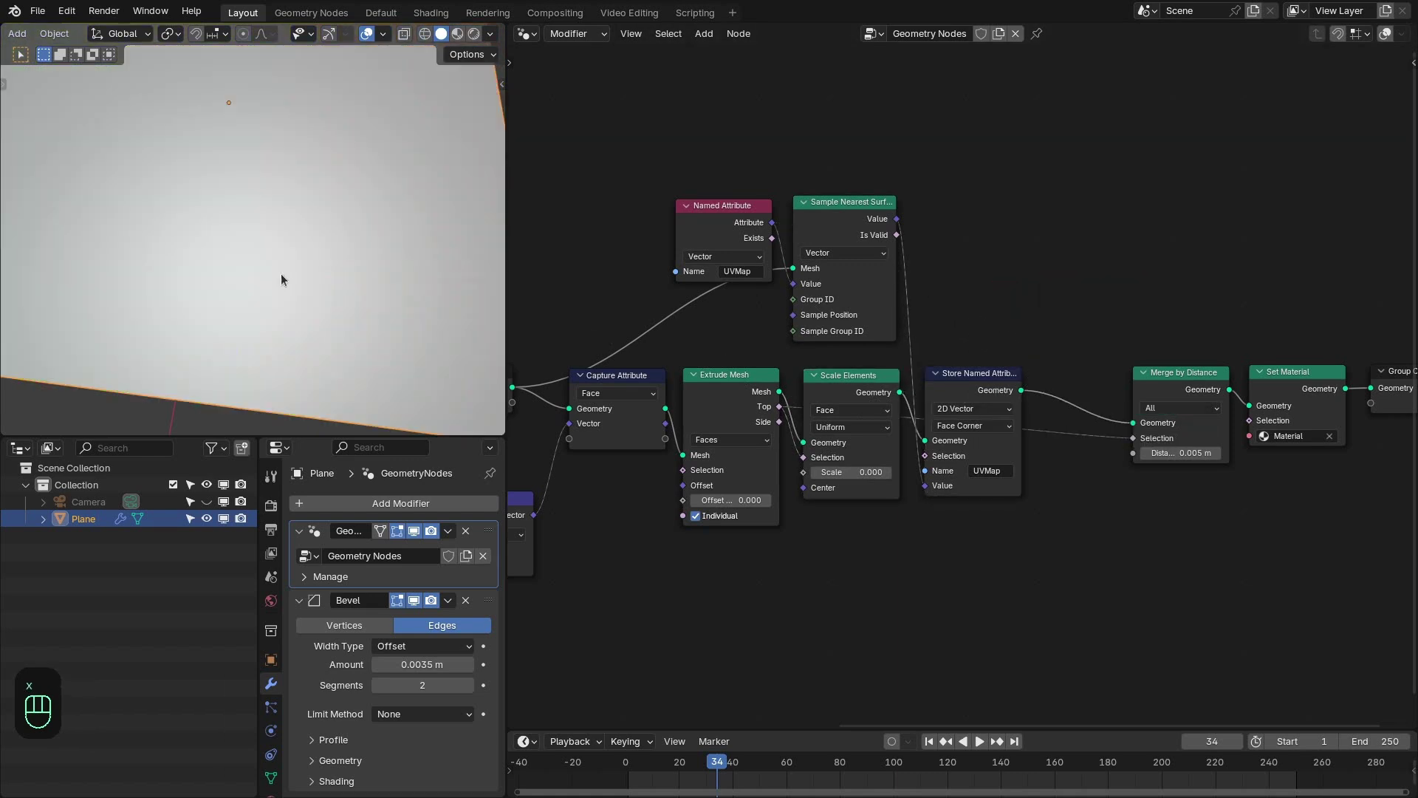
Show the plane in Material Preview and compare its texture with Store Named Attribute muted and unmuted
{"action": "scroll", "coordinate": [275, 277], "scroll_direction": "down", "scroll_amount": 6}
{"action": "key", "text": "z"}
{"action": "left_click", "coordinate": [173, 195]}
{"action": "scroll", "coordinate": [271, 220], "scroll_direction": "up", "scroll_amount": 6}
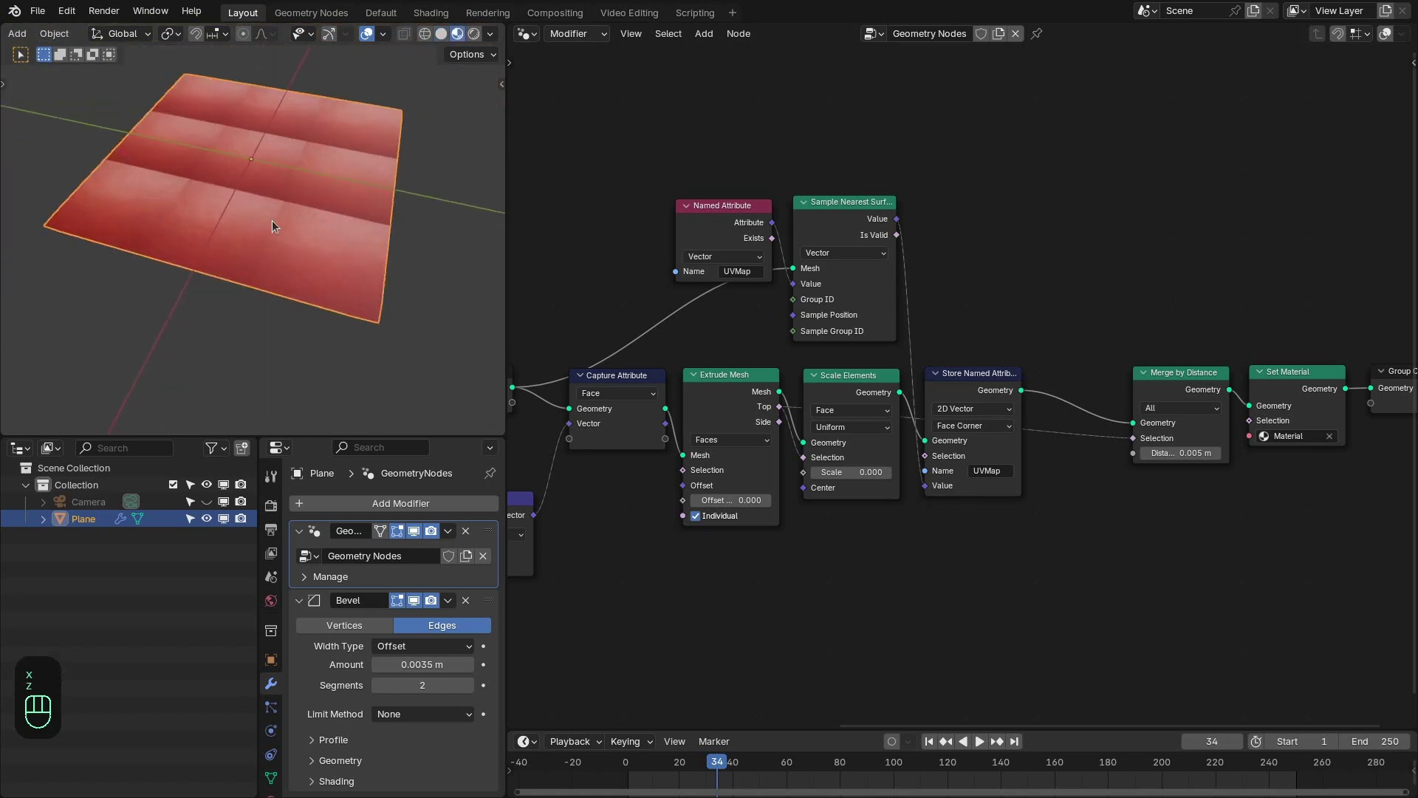
{"action": "middle_click_drag", "start_coordinate": [232, 338], "coordinate": [292, 214], "text": "shift"}
{"action": "left_click", "coordinate": [990, 382]}
{"action": "key", "text": "m"}
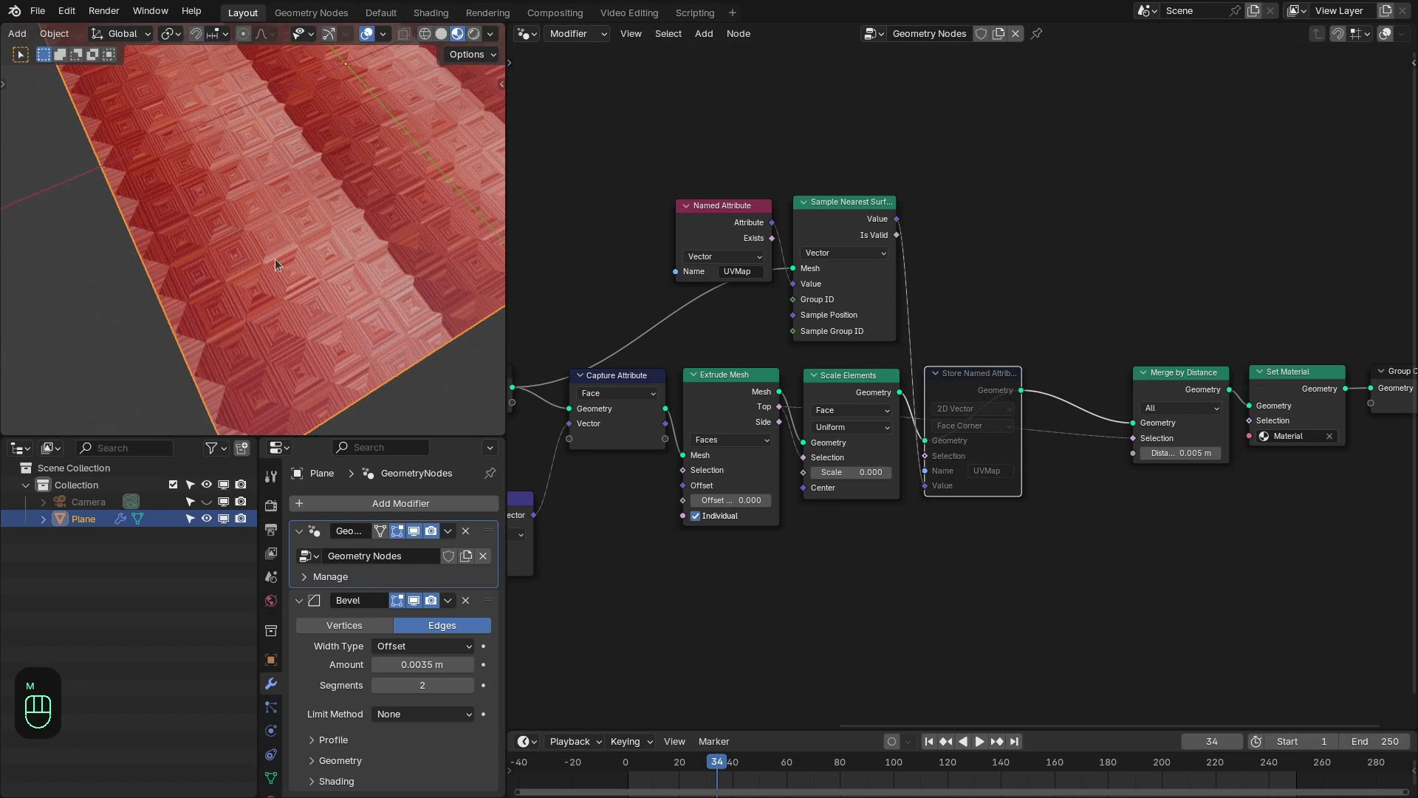
{"action": "key", "text": "m"}
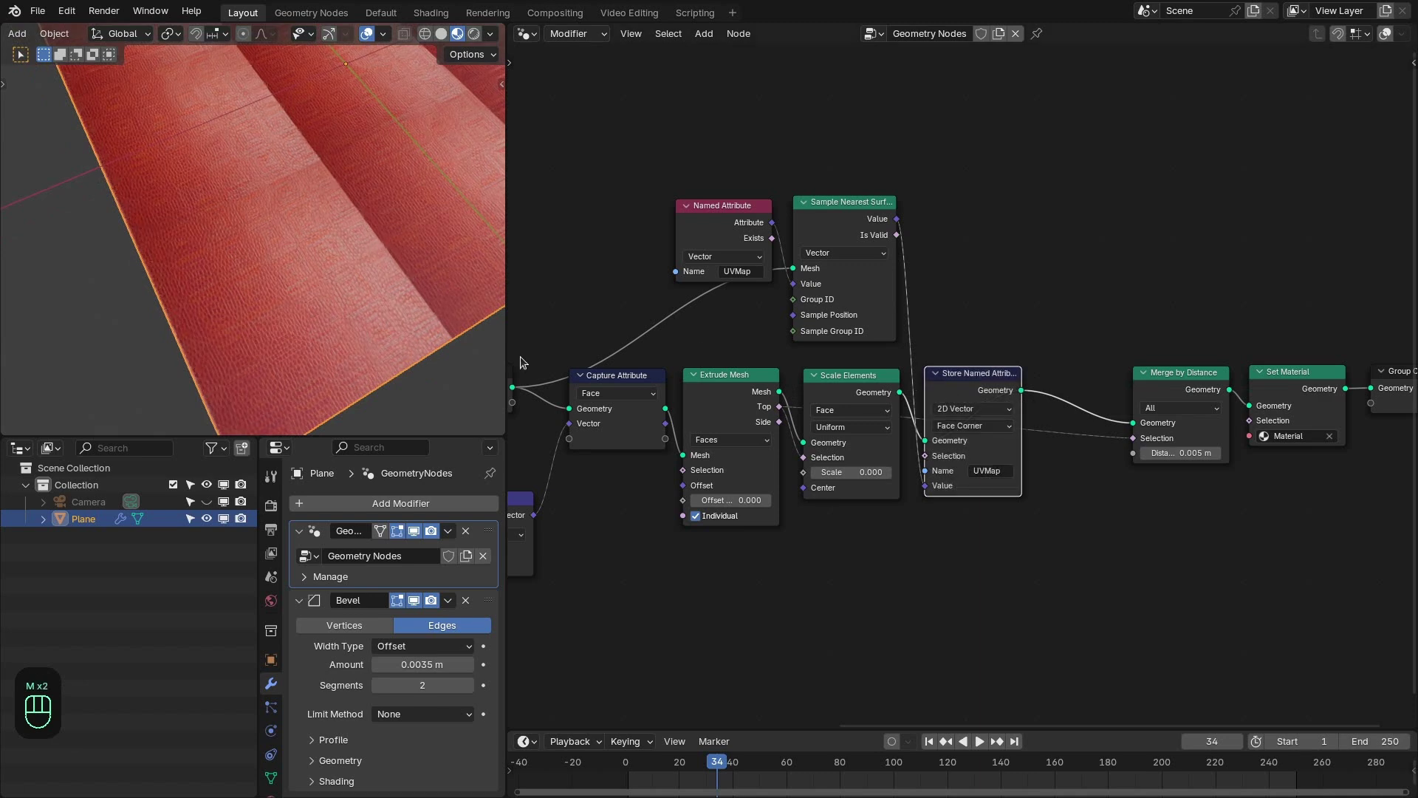
{"action": "middle_click_drag", "start_coordinate": [967, 418], "coordinate": [996, 419]}
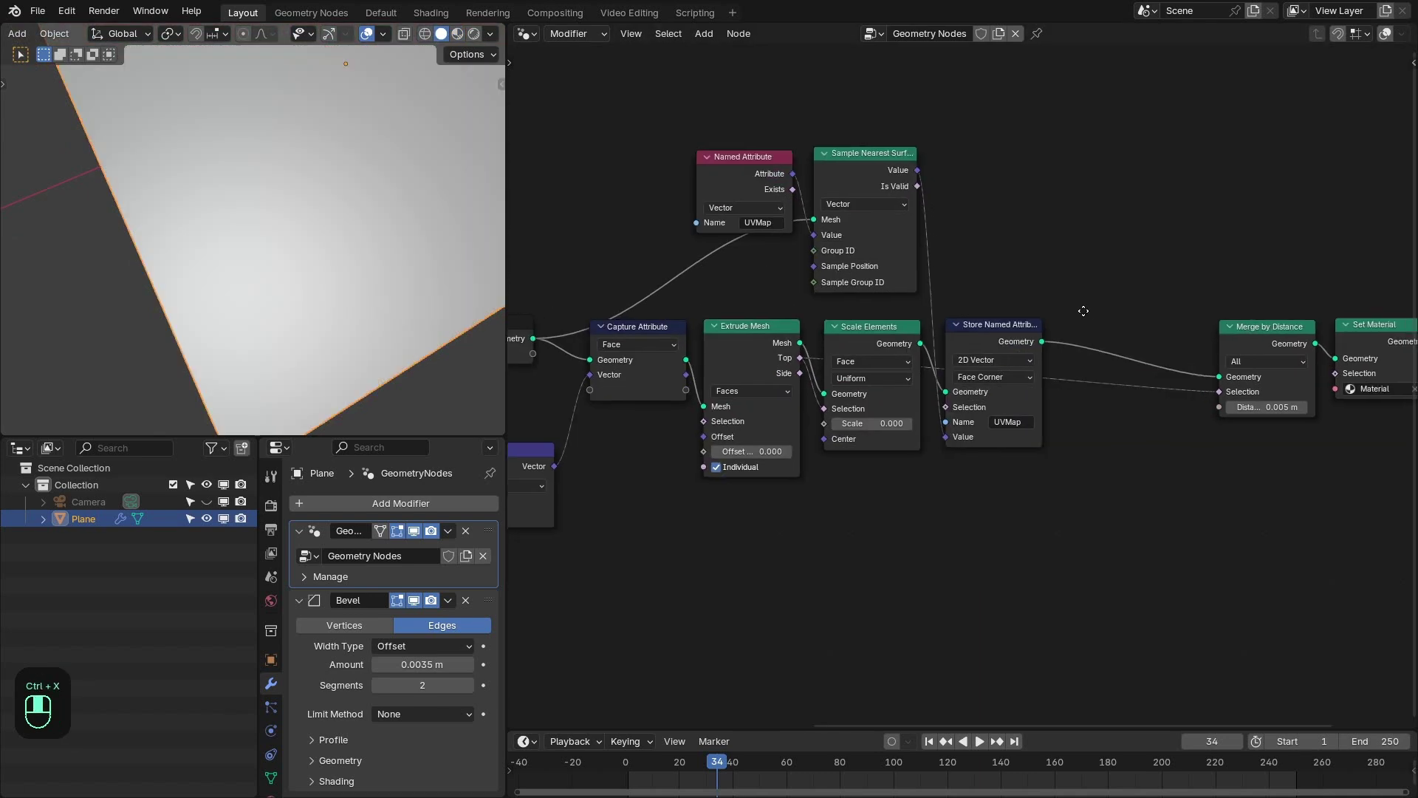
Insert a Set Position node between Store Named Attribute and Merge by Distance
{"action": "middle_click_drag", "start_coordinate": [1083, 310], "coordinate": [1064, 312]}
{"action": "key", "text": "shift+a"}
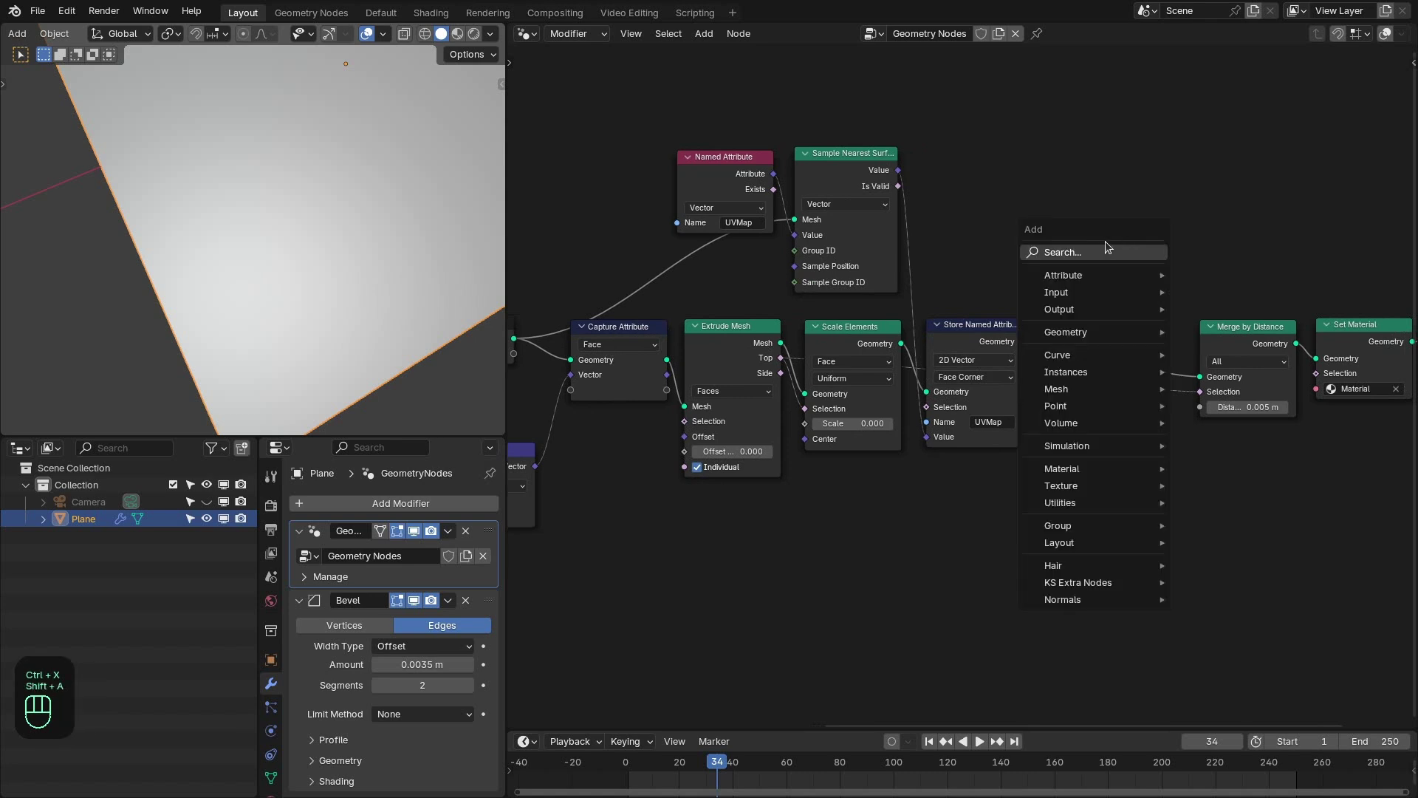
{"action": "left_click", "coordinate": [1104, 250]}
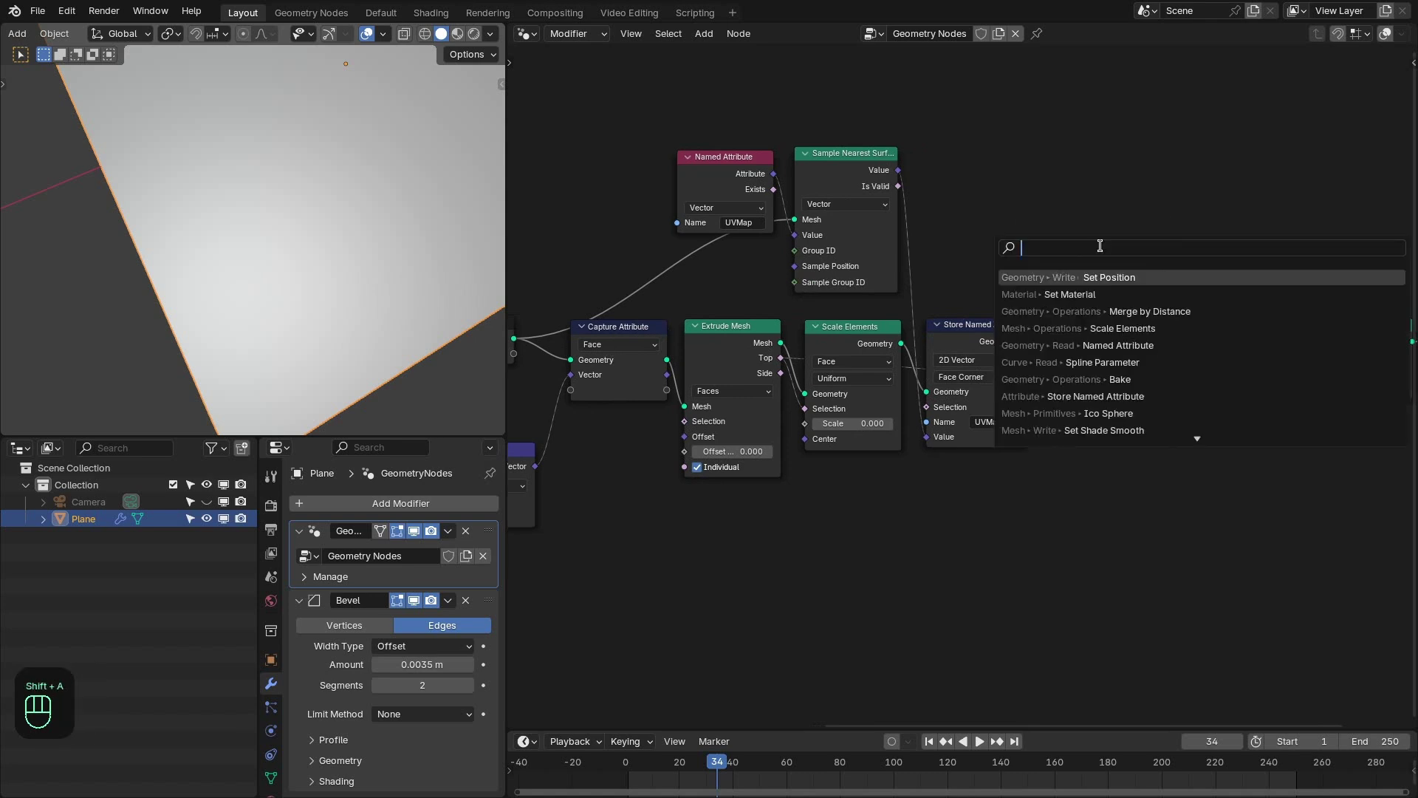
{"action": "type", "text": "se"}
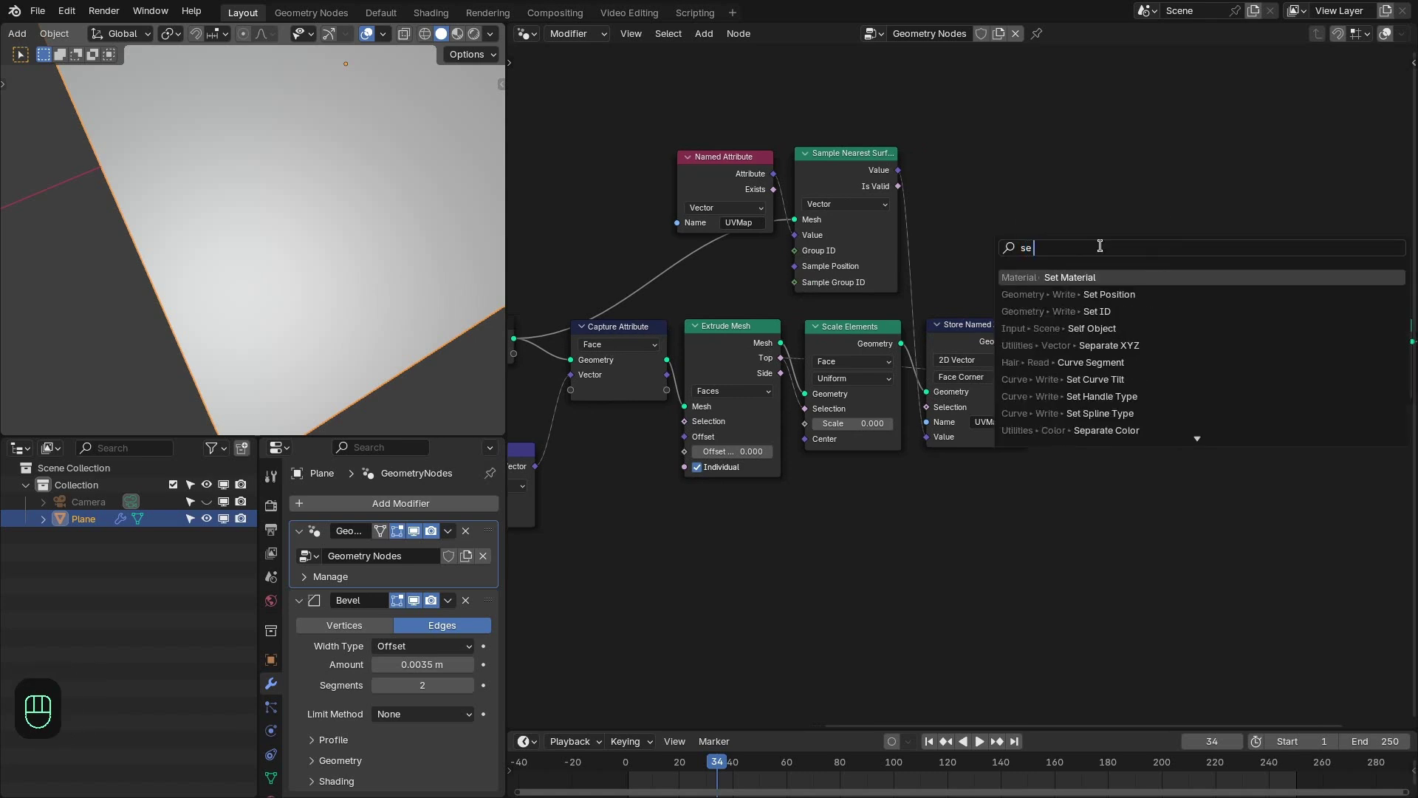
{"action": "key", "text": "Down"}
{"action": "key", "text": "Return"}
{"action": "left_click", "coordinate": [1055, 320]}
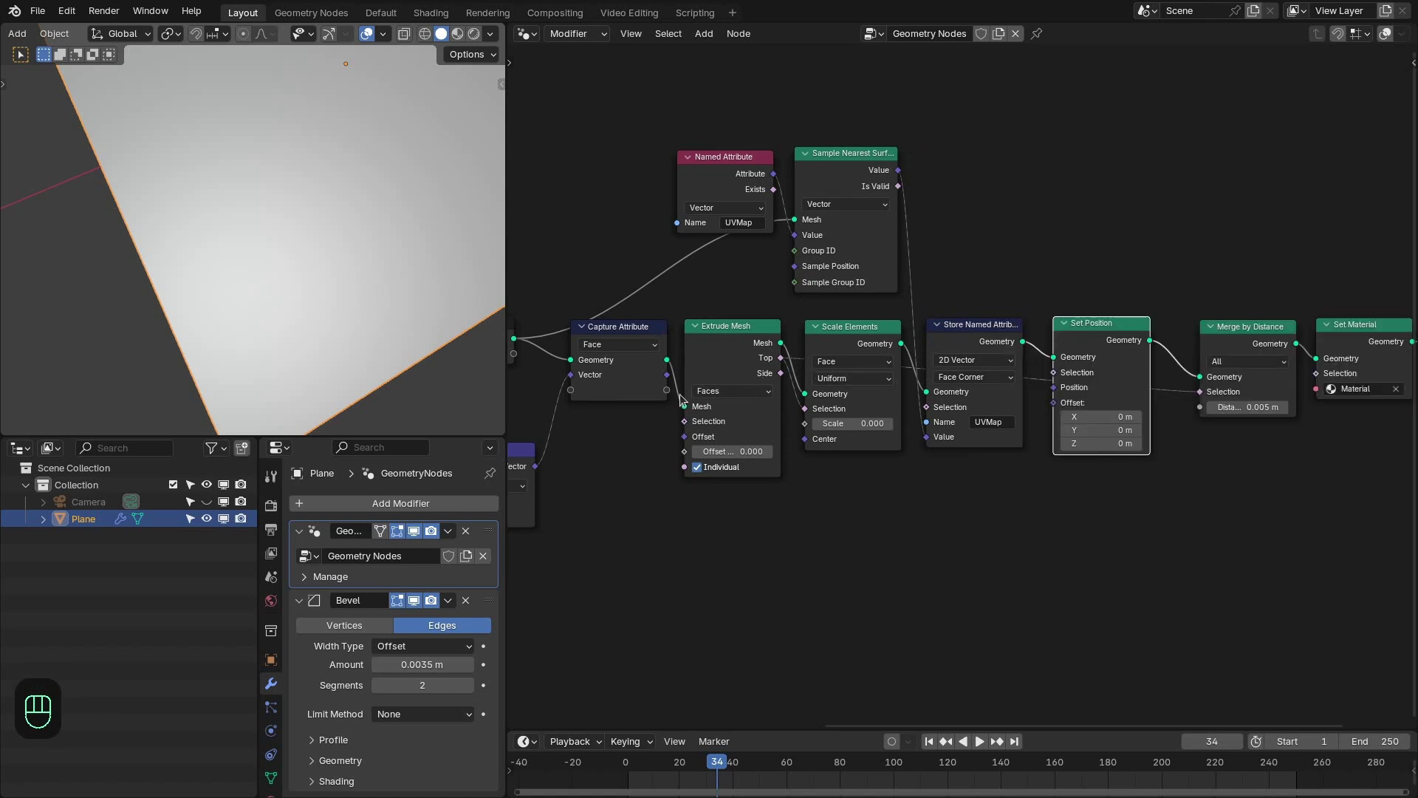
Drive Set Position's Offset with the captured vector through a vector Scale node, and use Extrude Mesh's Top as its Selection
{"action": "left_click_drag", "start_coordinate": [666, 375], "coordinate": [901, 550]}
{"action": "type", "text": "scale"}
{"action": "key", "text": "Return"}
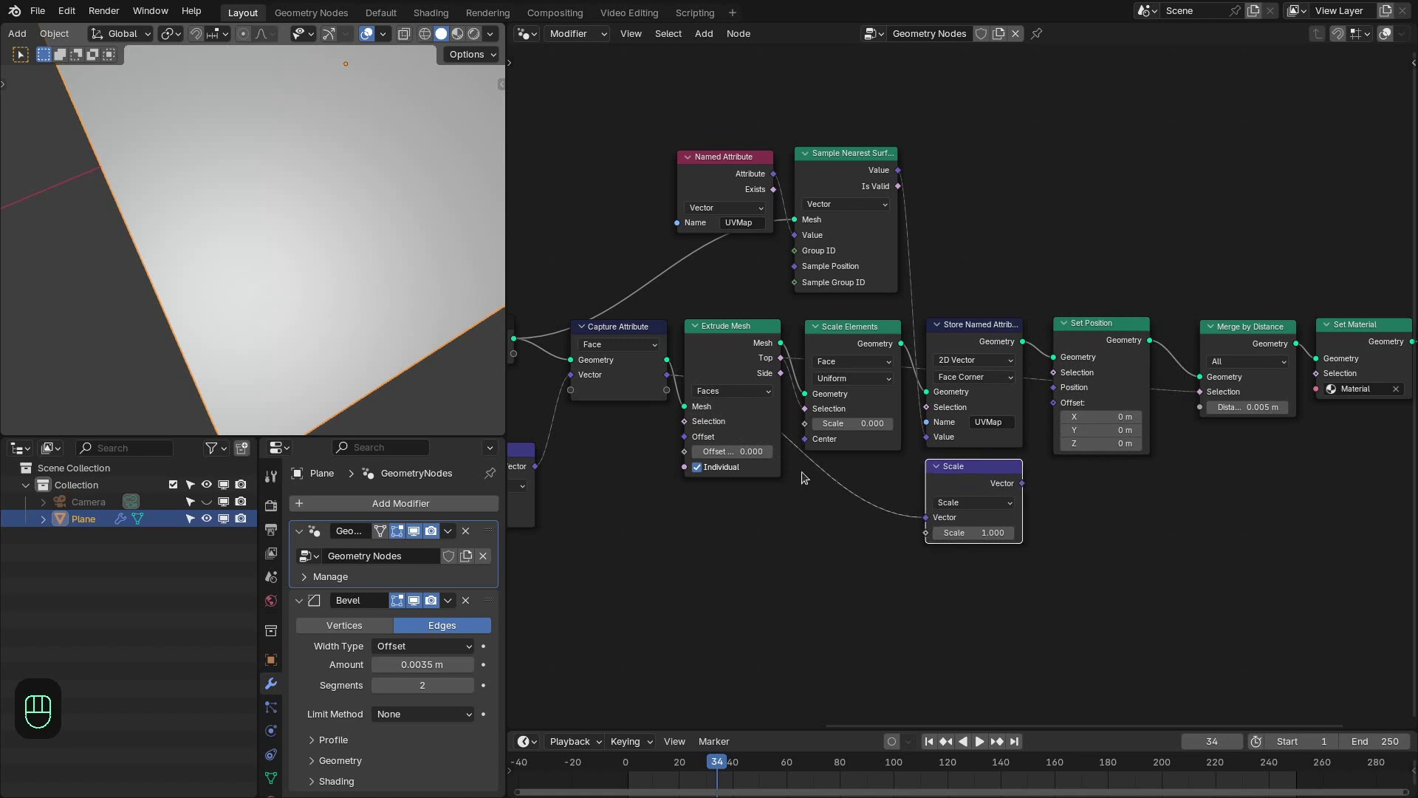
{"action": "left_click", "coordinate": [1024, 481]}
{"action": "scroll", "coordinate": [967, 377], "scroll_direction": "down", "scroll_amount": 1}
{"action": "left_click_drag", "start_coordinate": [1045, 421], "coordinate": [795, 361]}
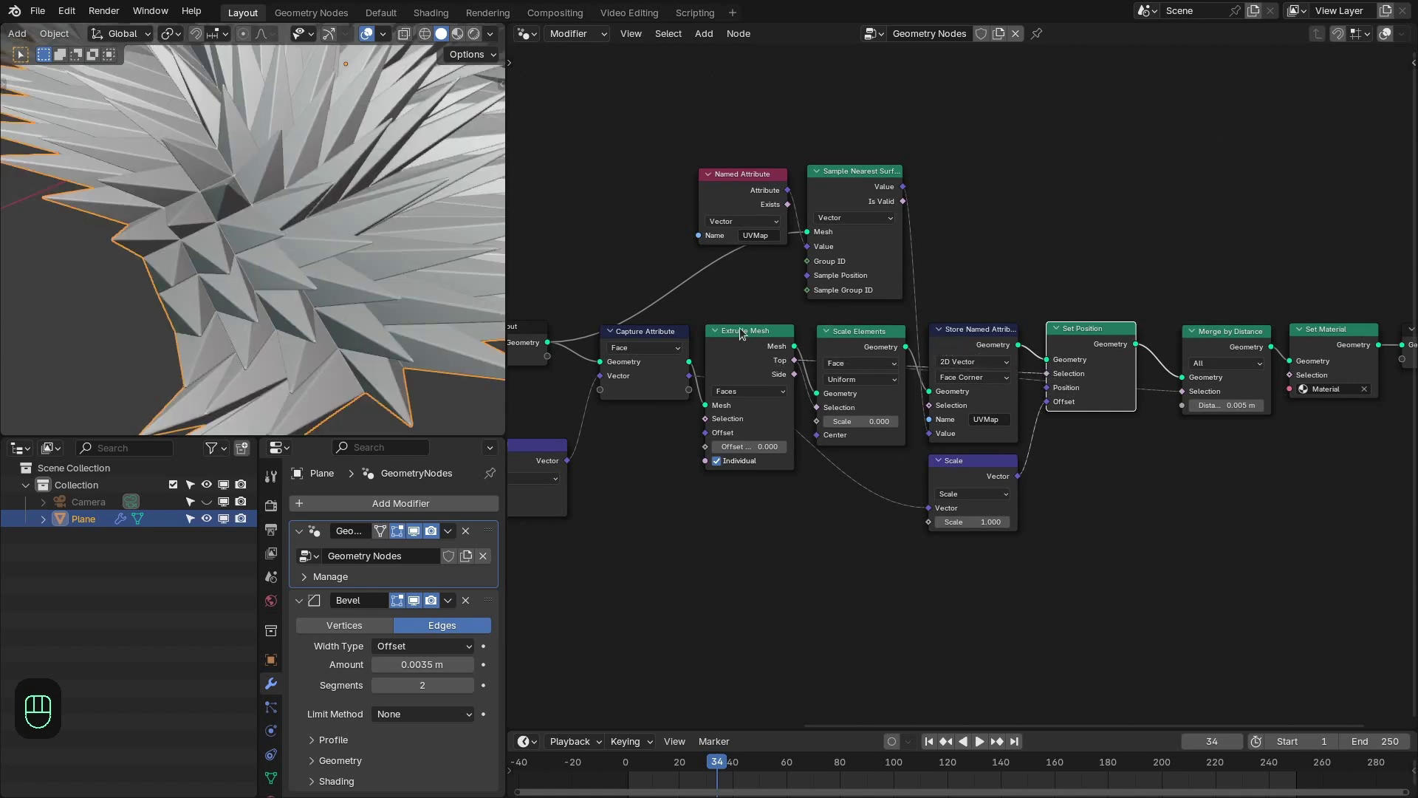
Set the new vector Scale node's Scale to 0.5 to shorten the spikes
{"action": "scroll", "coordinate": [1017, 391], "scroll_direction": "down", "scroll_amount": 1}
{"action": "middle_click_drag", "start_coordinate": [940, 294], "coordinate": [960, 330]}
{"action": "scroll", "coordinate": [267, 291], "scroll_direction": "down", "scroll_amount": 7}
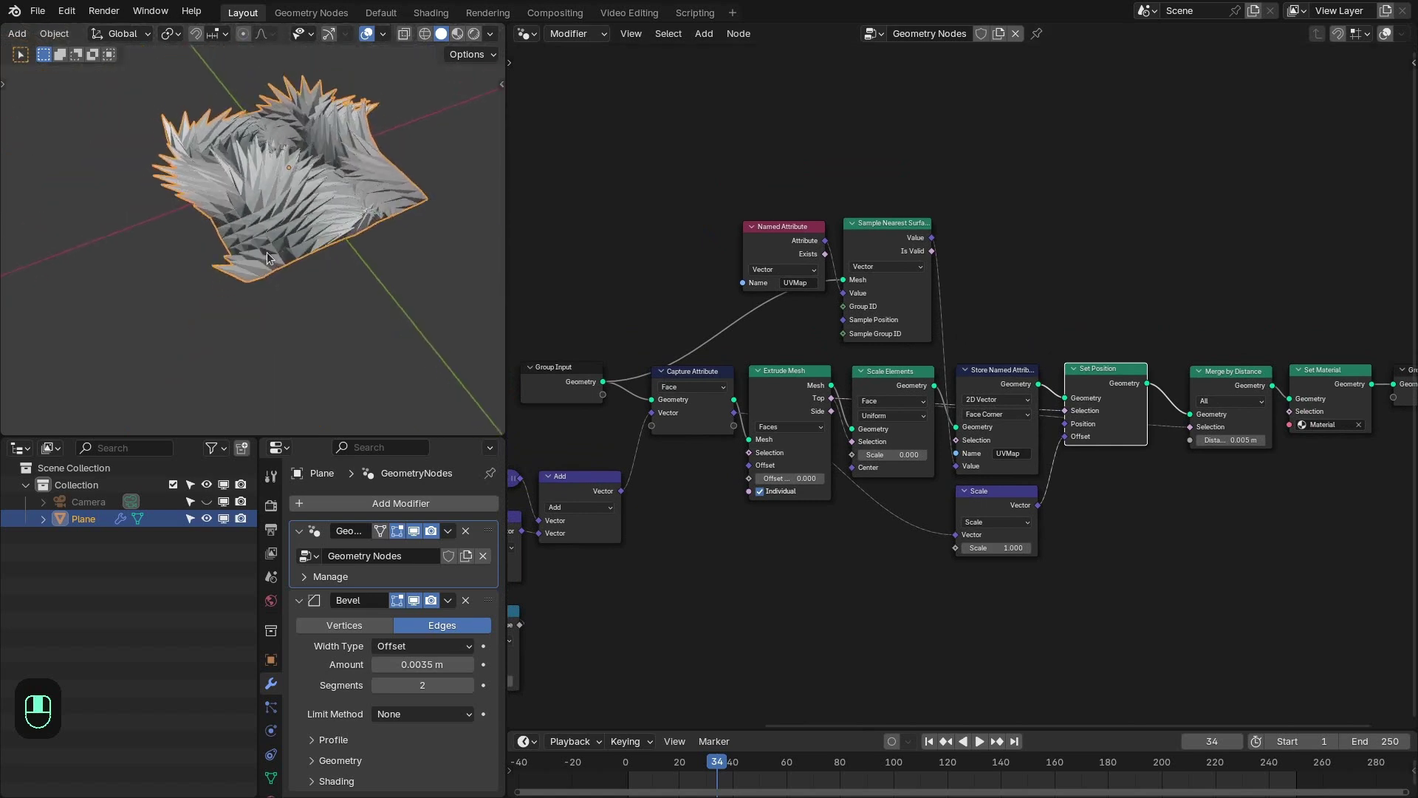
{"action": "middle_click_drag", "start_coordinate": [267, 291], "coordinate": [285, 325]}
{"action": "scroll", "coordinate": [1009, 548], "scroll_direction": "up", "scroll_amount": 3}
{"action": "left_click", "coordinate": [1013, 586]}
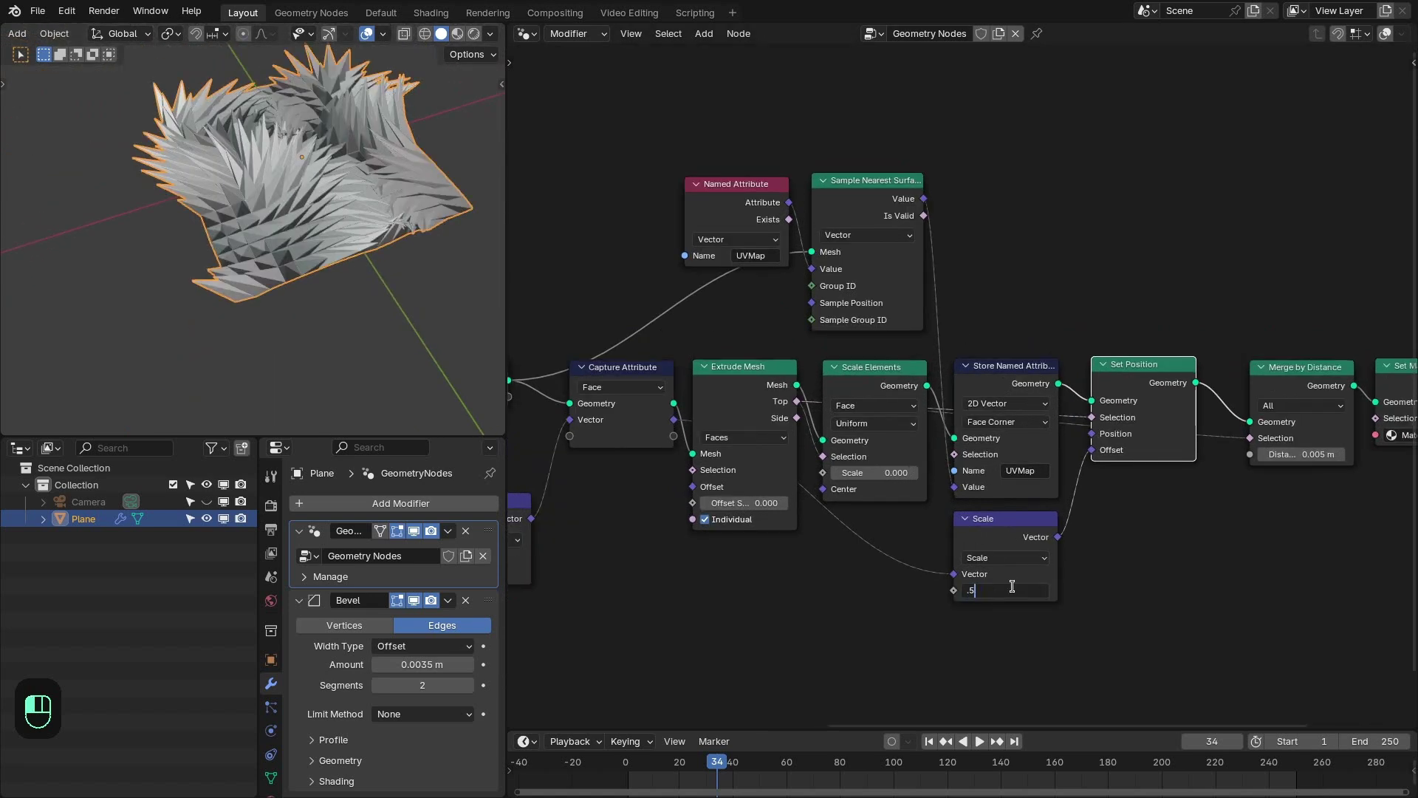
{"action": "key", "text": "Return"}
Inspect the textured spikes in Material Preview and review the complete node tree in a maximized editor
{"action": "middle_click_drag", "start_coordinate": [347, 184], "coordinate": [377, 273]}
{"action": "left_click_drag", "start_coordinate": [998, 343], "coordinate": [989, 346]}
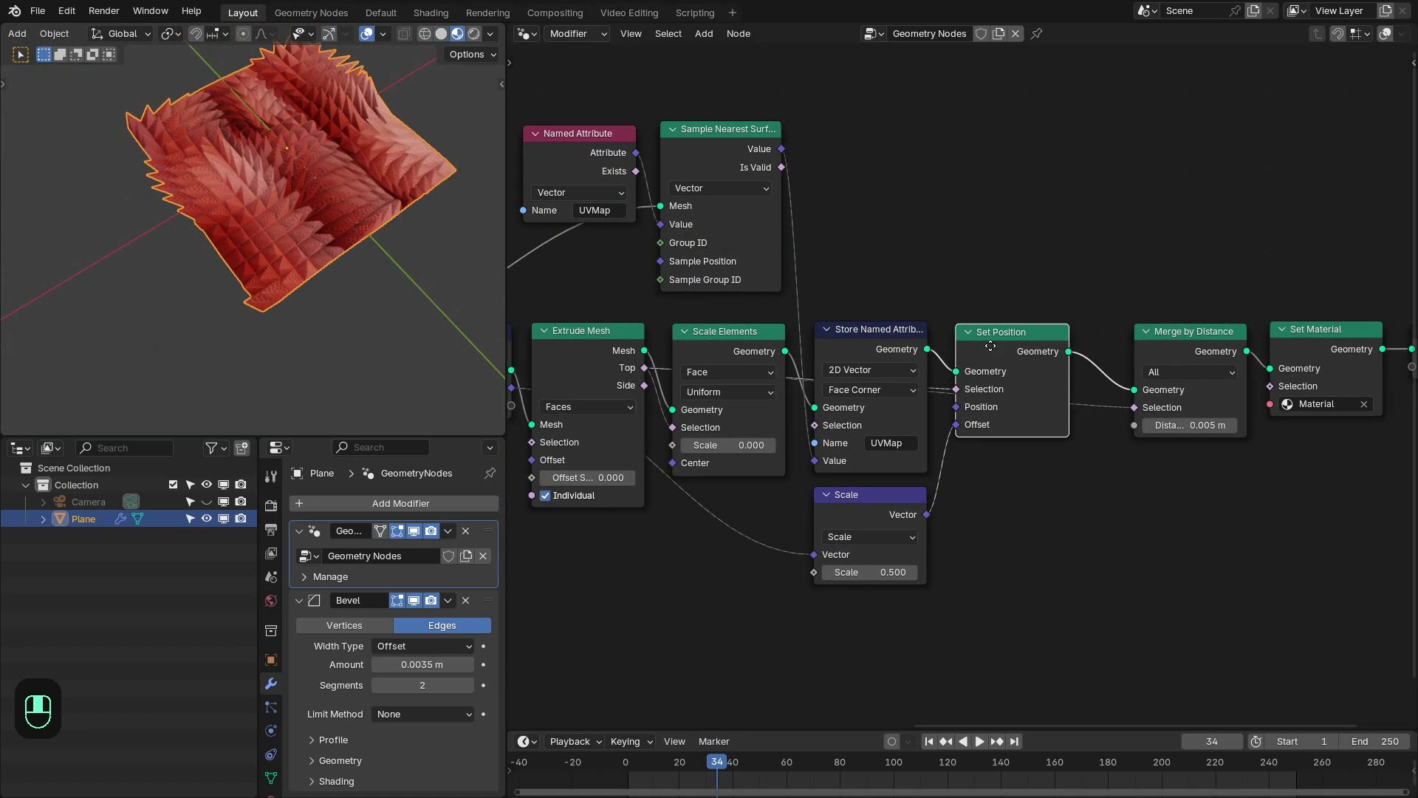
{"action": "middle_click_drag", "start_coordinate": [991, 345], "coordinate": [992, 347]}
{"action": "scroll", "coordinate": [992, 347], "scroll_direction": "down", "scroll_amount": 2}
{"action": "right_click_drag", "start_coordinate": [1132, 312], "coordinate": [1325, 353]}
{"action": "key", "text": "ctrl+space"}
{"action": "left_click_drag", "start_coordinate": [120, 180], "coordinate": [1304, 648]}
{"action": "scroll", "coordinate": [1157, 574], "scroll_direction": "up", "scroll_amount": 1}
{"action": "scroll", "coordinate": [1136, 564], "scroll_direction": "down", "scroll_amount": 1}
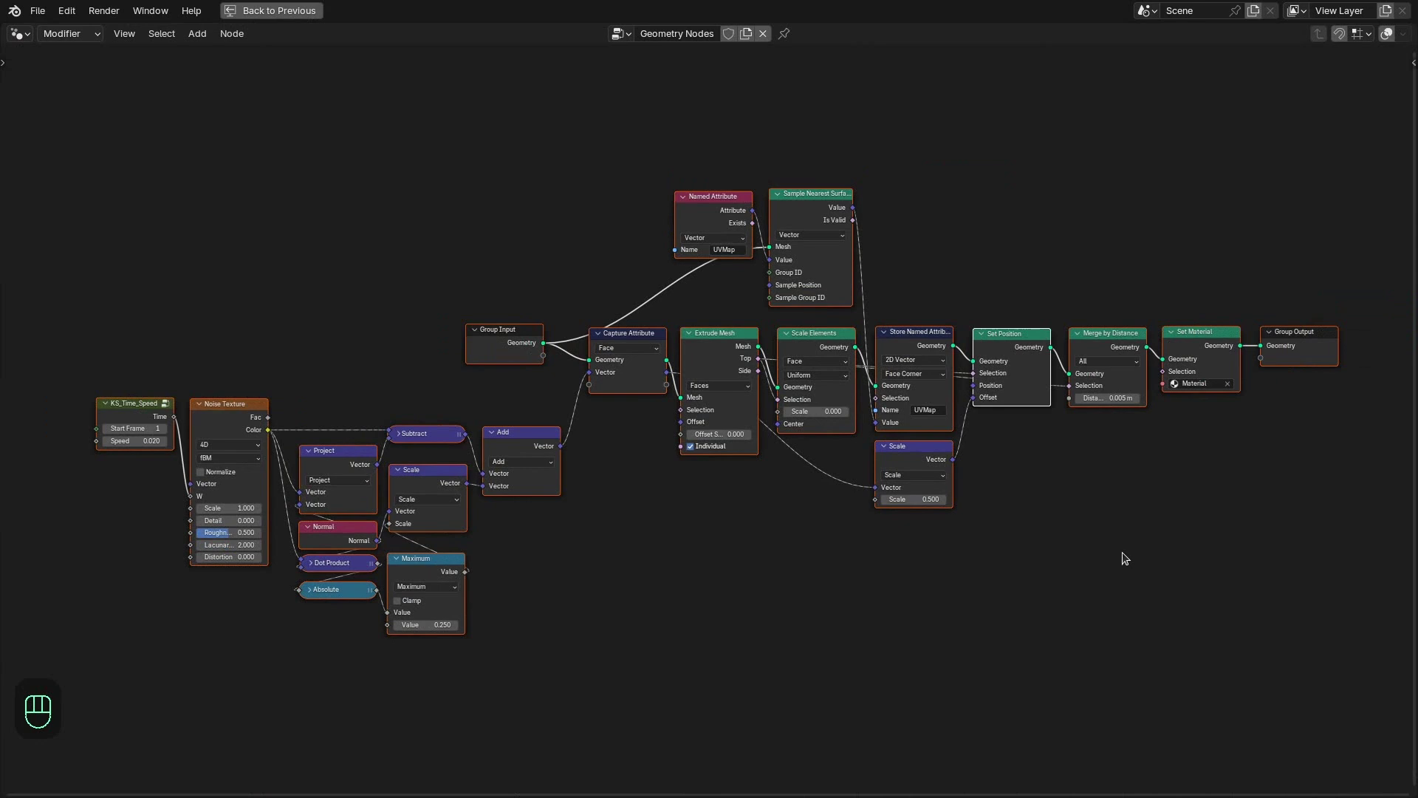
{"action": "key", "text": "ctrl+space"}
{"action": "middle_click_drag", "start_coordinate": [380, 295], "coordinate": [347, 341]}
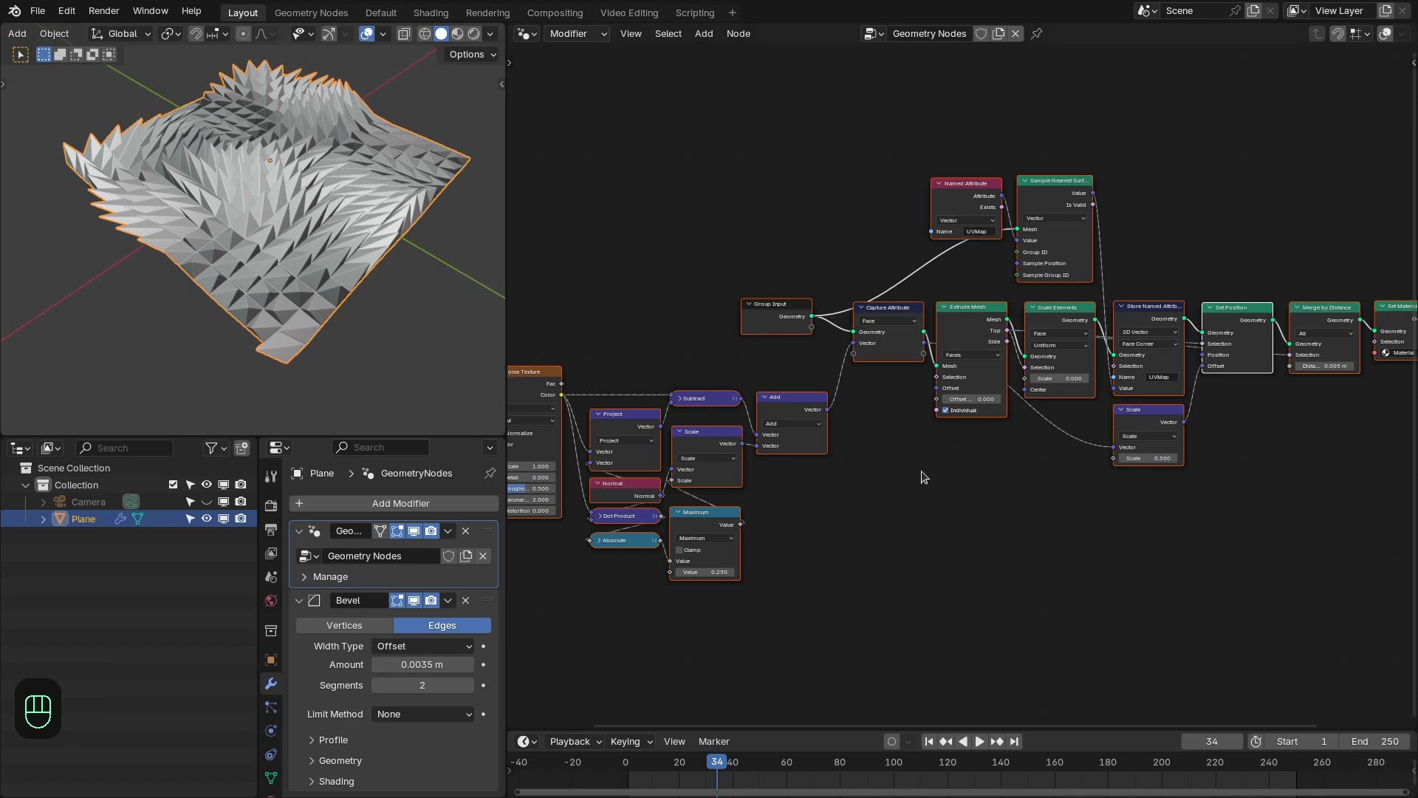
Disable and collapse the Bevel modifier, and hide the plane
{"action": "left_click", "coordinate": [854, 498]}
{"action": "middle_click_drag", "start_coordinate": [807, 539], "coordinate": [938, 509]}
{"action": "left_click_drag", "start_coordinate": [397, 602], "coordinate": [441, 604]}
{"action": "left_click", "coordinate": [299, 604]}
{"action": "left_click", "coordinate": [206, 519]}
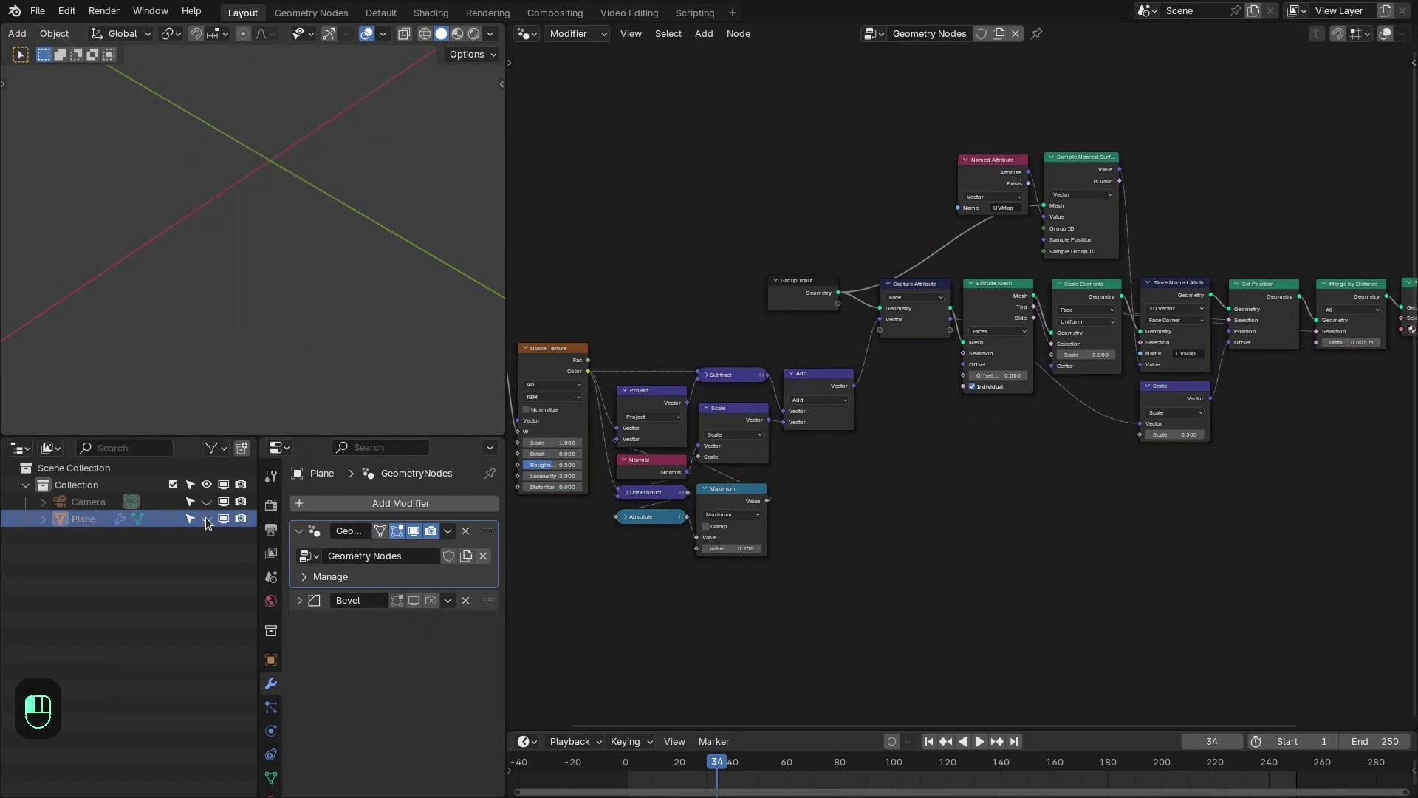
Add a Monkey mesh and give it a level 1 Subdivision modifier, collapsed in the stack
{"action": "middle_click_drag", "start_coordinate": [299, 189], "coordinate": [206, 237], "text": "shift"}
{"action": "key", "text": "shift+a"}
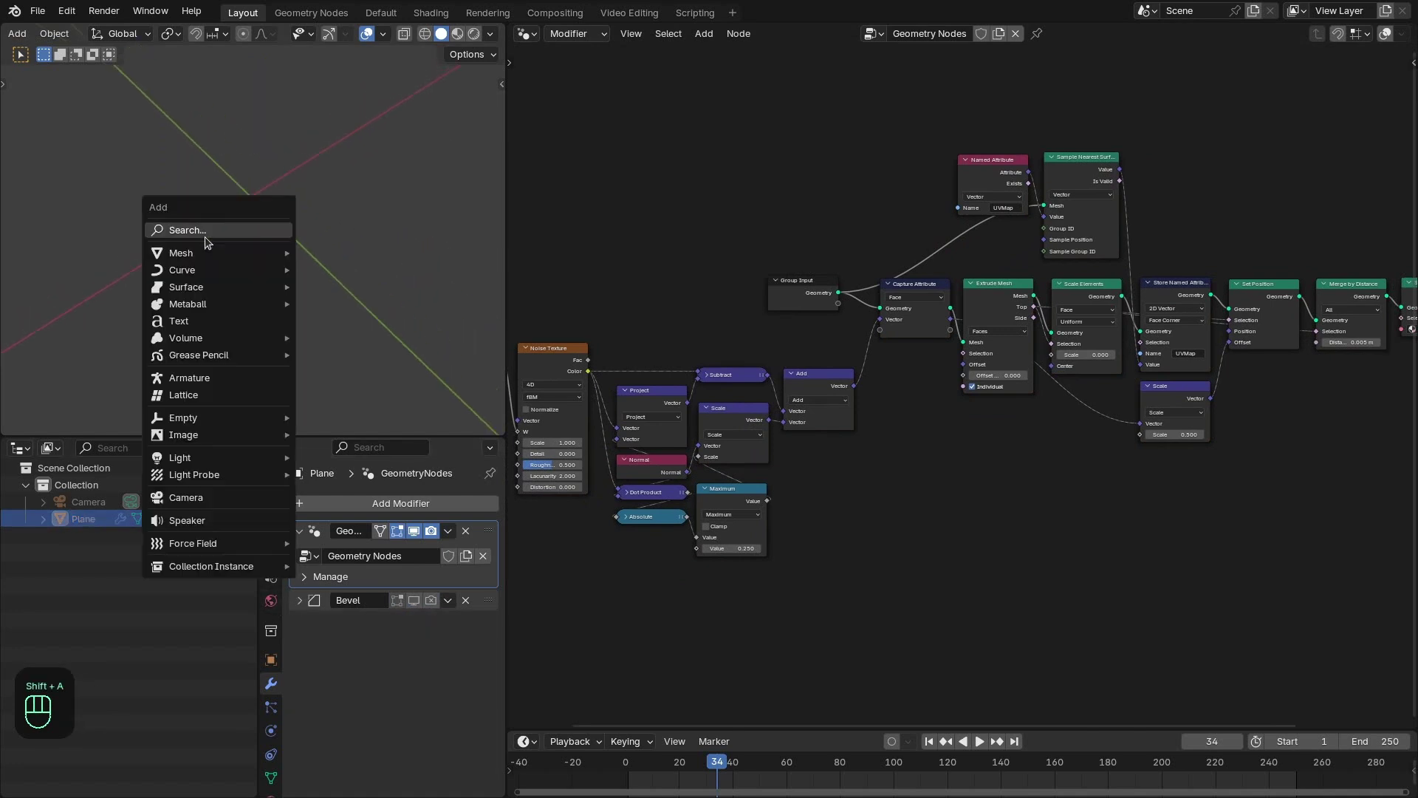
{"action": "mouse_move", "coordinate": [178, 251]}
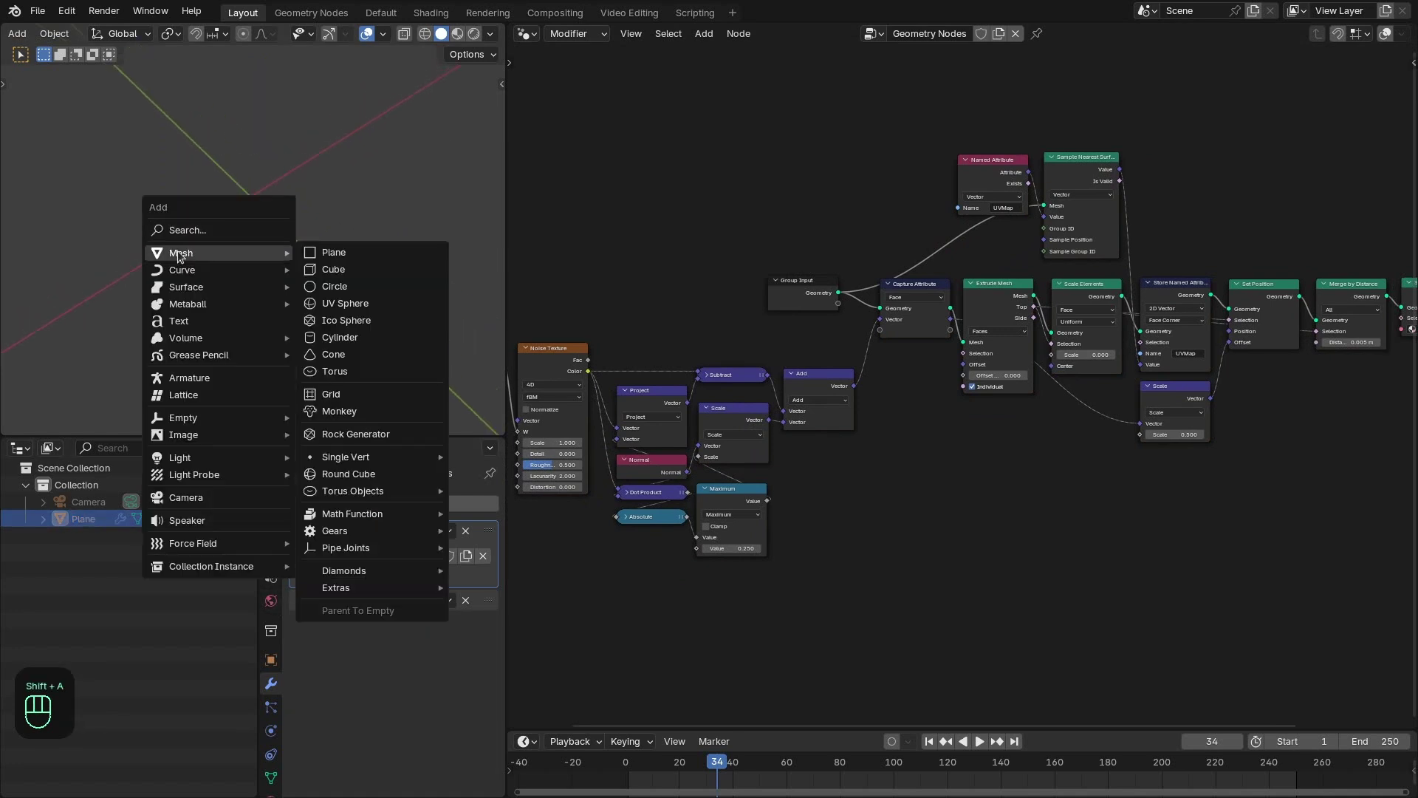
{"action": "left_click", "coordinate": [349, 410]}
{"action": "scroll", "coordinate": [305, 270], "scroll_direction": "down", "scroll_amount": 1}
{"action": "middle_click_drag", "start_coordinate": [304, 270], "coordinate": [296, 222]}
{"action": "scroll", "coordinate": [210, 245], "scroll_direction": "down", "scroll_amount": 1}
{"action": "key", "text": "ctrl+1"}
{"action": "left_click", "coordinate": [299, 531]}
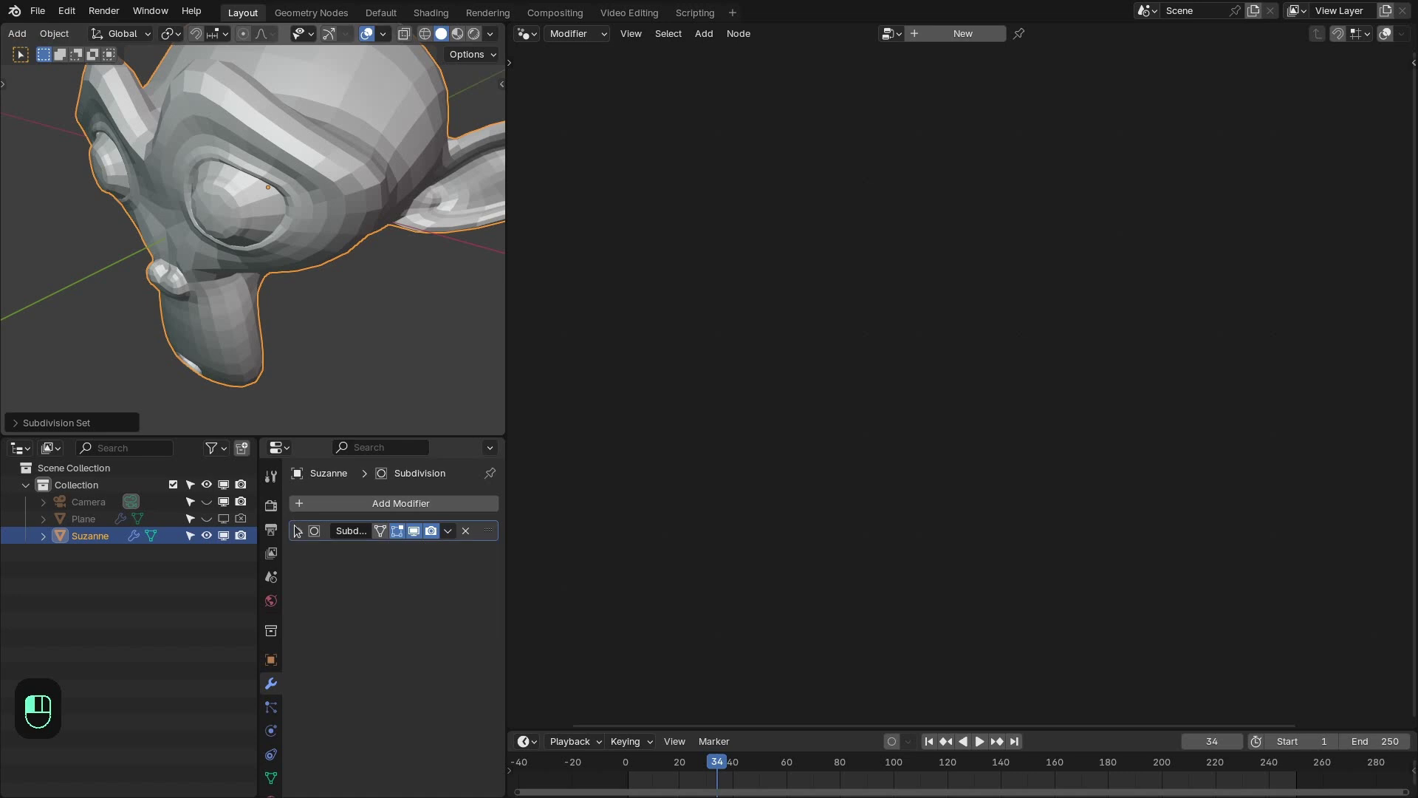
Add a Geometry Nodes modifier to Suzanne and assign the existing Geometry Nodes tree to it
{"action": "left_click", "coordinate": [358, 503]}
{"action": "left_click", "coordinate": [319, 466]}
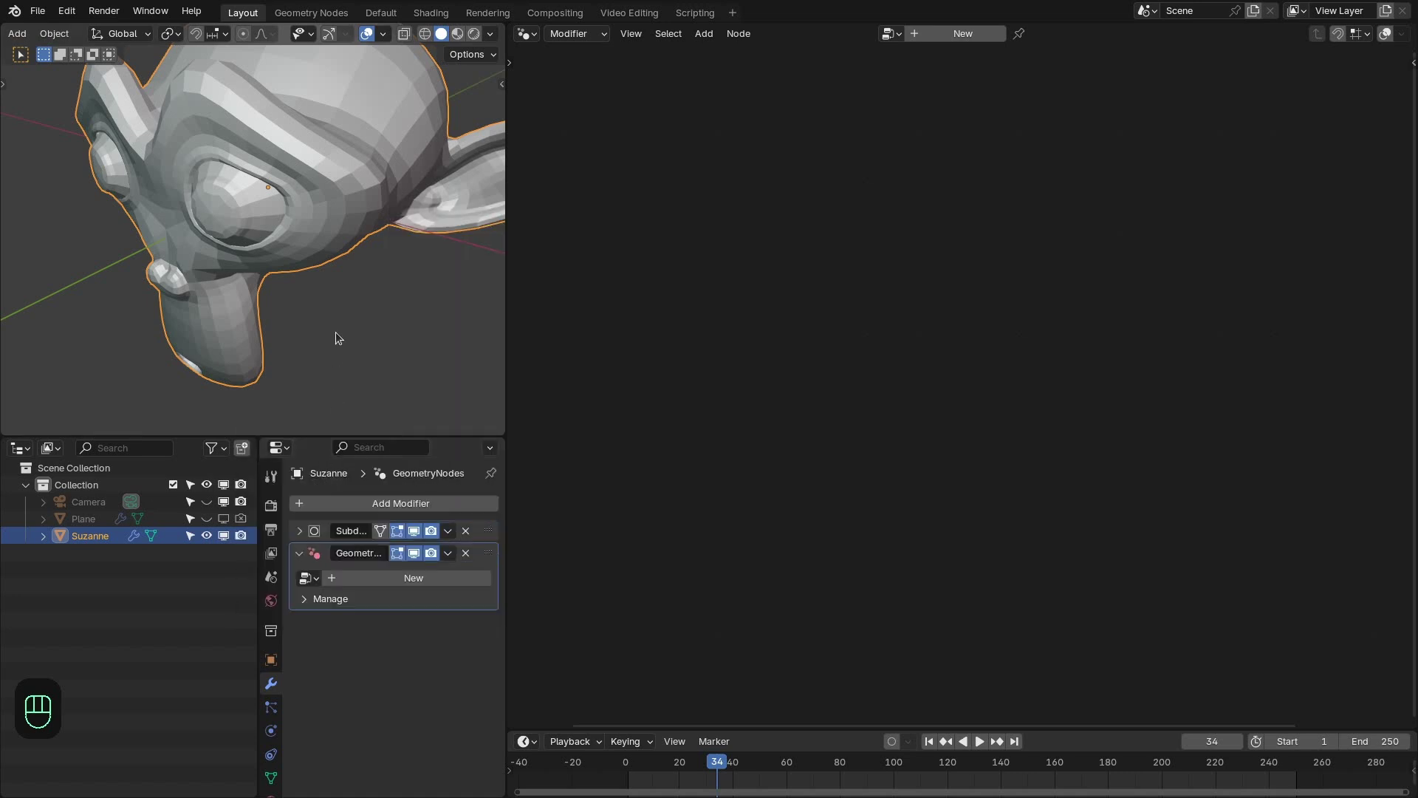
{"action": "mouse_move", "coordinate": [337, 323]}
{"action": "middle_mouse_down"}
{"action": "mouse_move", "coordinate": [326, 276]}
{"action": "mouse_move", "coordinate": [275, 322]}
{"action": "mouse_move", "coordinate": [334, 326]}
{"action": "middle_mouse_up"}
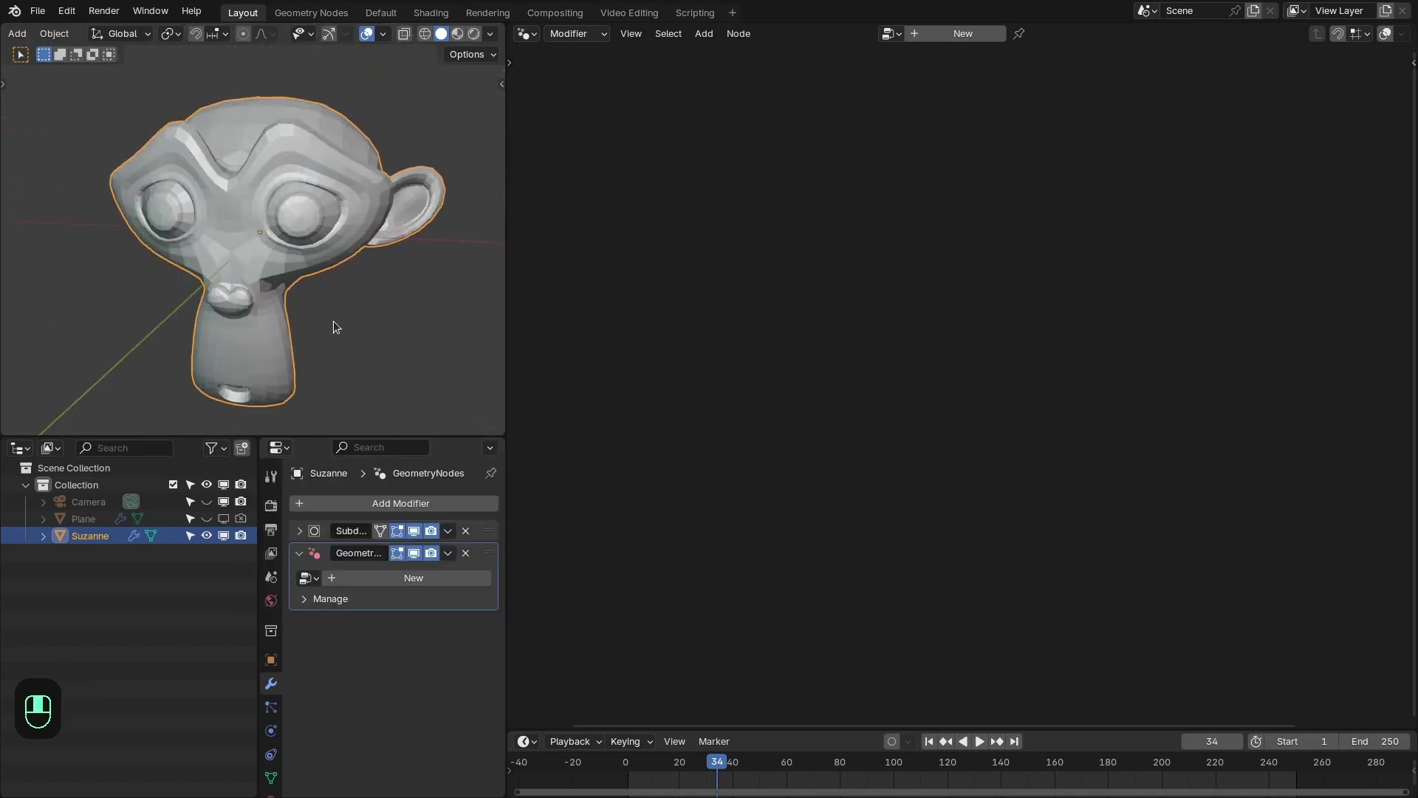
{"action": "left_click", "coordinate": [309, 578]}
{"action": "left_click", "coordinate": [329, 601]}
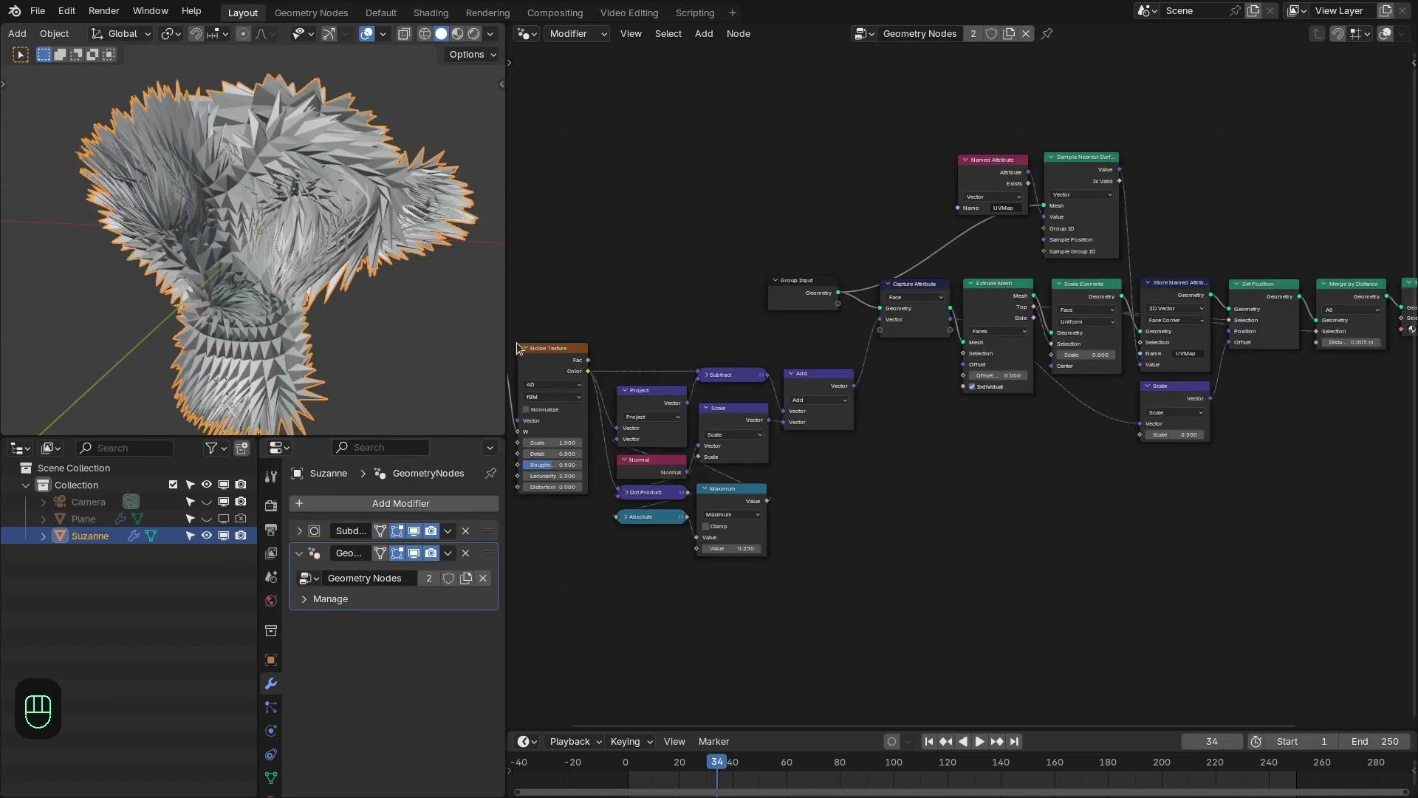
Examine the spiked Suzanne from several angles in Material Preview and Solid shading
{"action": "scroll", "coordinate": [922, 276], "scroll_direction": "down", "scroll_amount": 2}
{"action": "middle_click_drag", "start_coordinate": [288, 243], "coordinate": [316, 251]}
{"action": "scroll", "coordinate": [295, 244], "scroll_direction": "down", "scroll_amount": 1}
{"action": "key", "text": "alt+a"}
{"action": "key", "text": "z"}
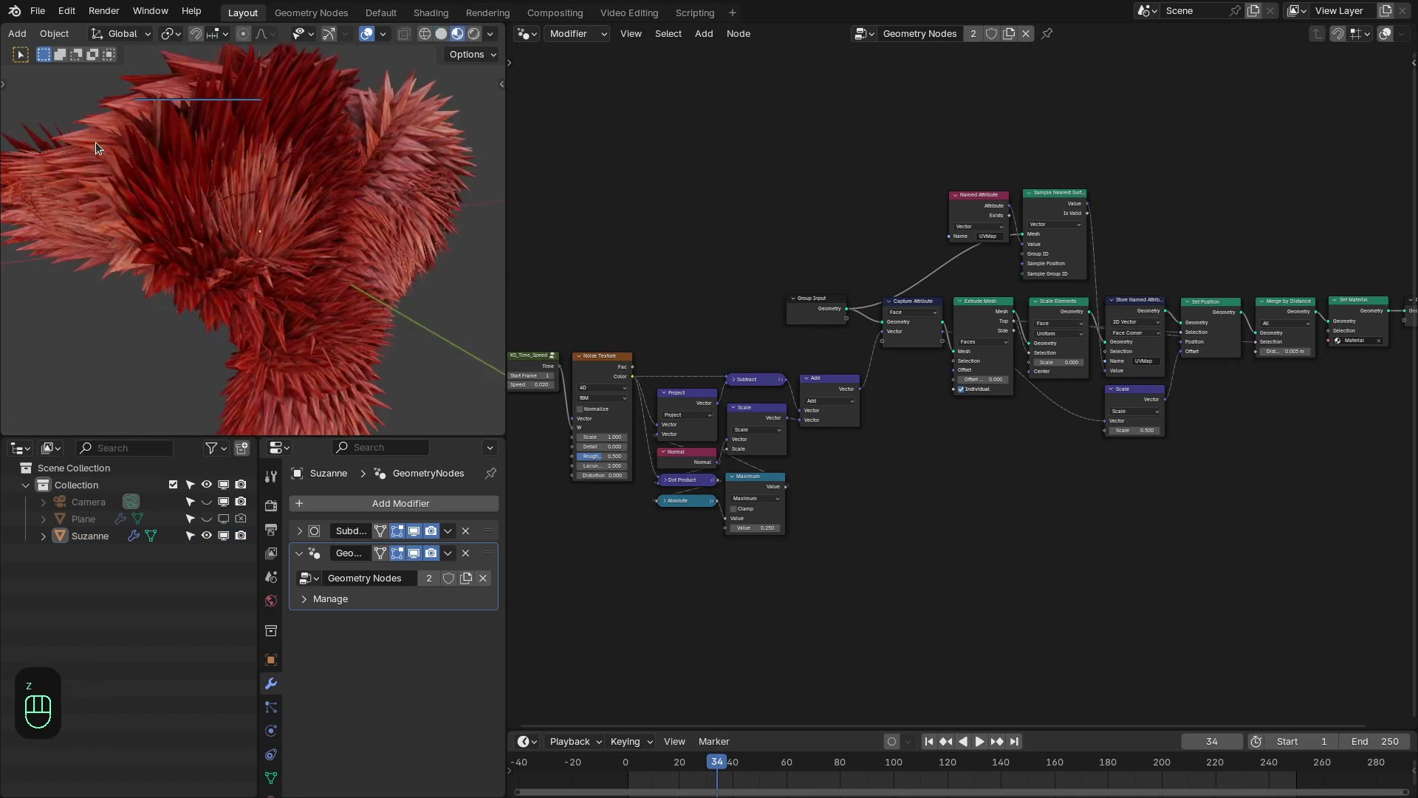
{"action": "scroll", "coordinate": [378, 226], "scroll_direction": "down", "scroll_amount": 2}
{"action": "mouse_move", "coordinate": [378, 218]}
{"action": "middle_mouse_down"}
{"action": "mouse_move", "coordinate": [223, 232]}
{"action": "mouse_move", "coordinate": [331, 235]}
{"action": "mouse_move", "coordinate": [215, 266]}
{"action": "mouse_move", "coordinate": [179, 310]}
{"action": "mouse_move", "coordinate": [378, 258]}
{"action": "mouse_move", "coordinate": [369, 242]}
{"action": "mouse_move", "coordinate": [274, 269]}
{"action": "middle_mouse_up"}
{"action": "key", "text": "z"}
{"action": "scroll", "coordinate": [744, 520], "scroll_direction": "up", "scroll_amount": 2}
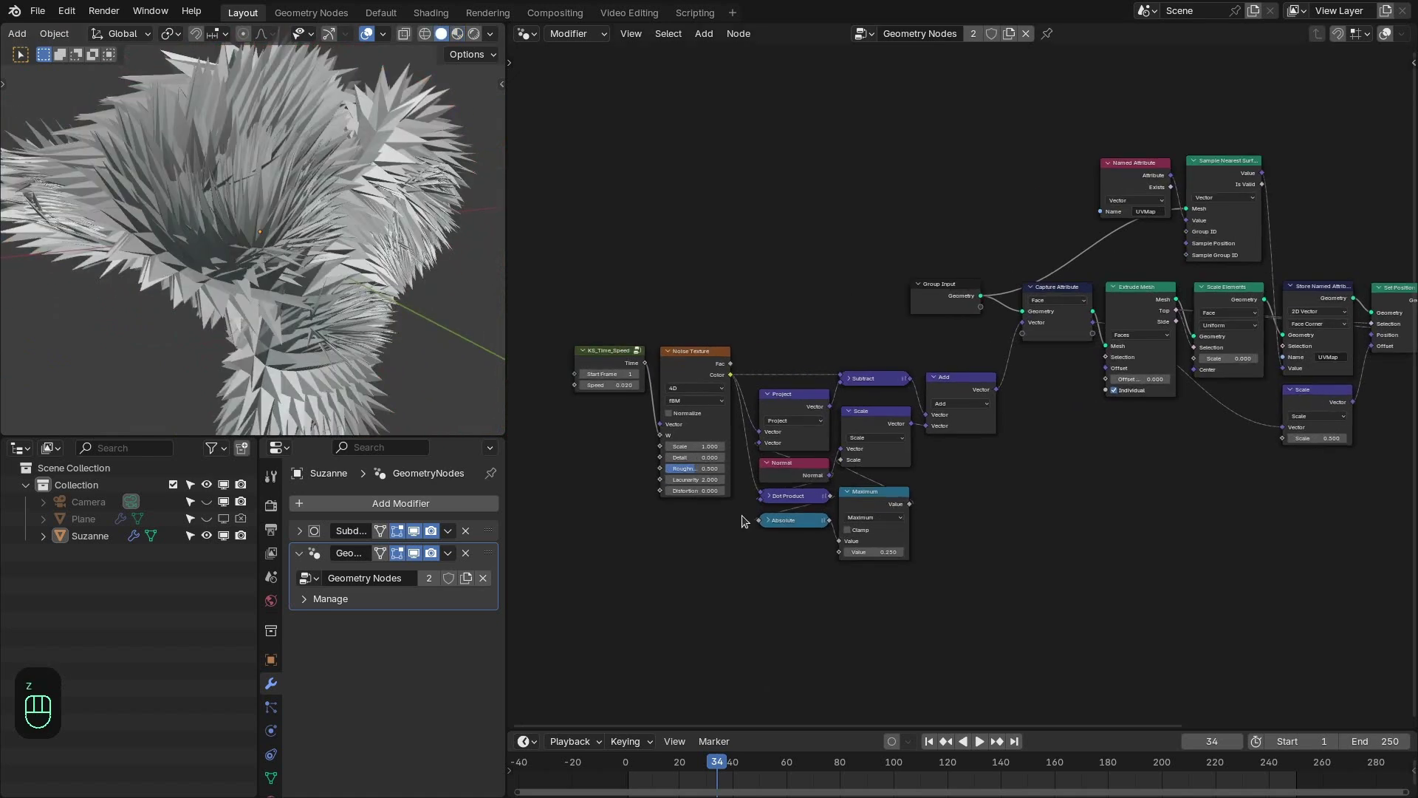
Set the Noise Texture's Scale to 2 and play the animation on Suzanne
{"action": "middle_click_drag", "start_coordinate": [647, 479], "coordinate": [707, 452]}
{"action": "scroll", "coordinate": [402, 313], "scroll_direction": "down", "scroll_amount": 4}
{"action": "middle_click_drag", "start_coordinate": [402, 312], "coordinate": [350, 323]}
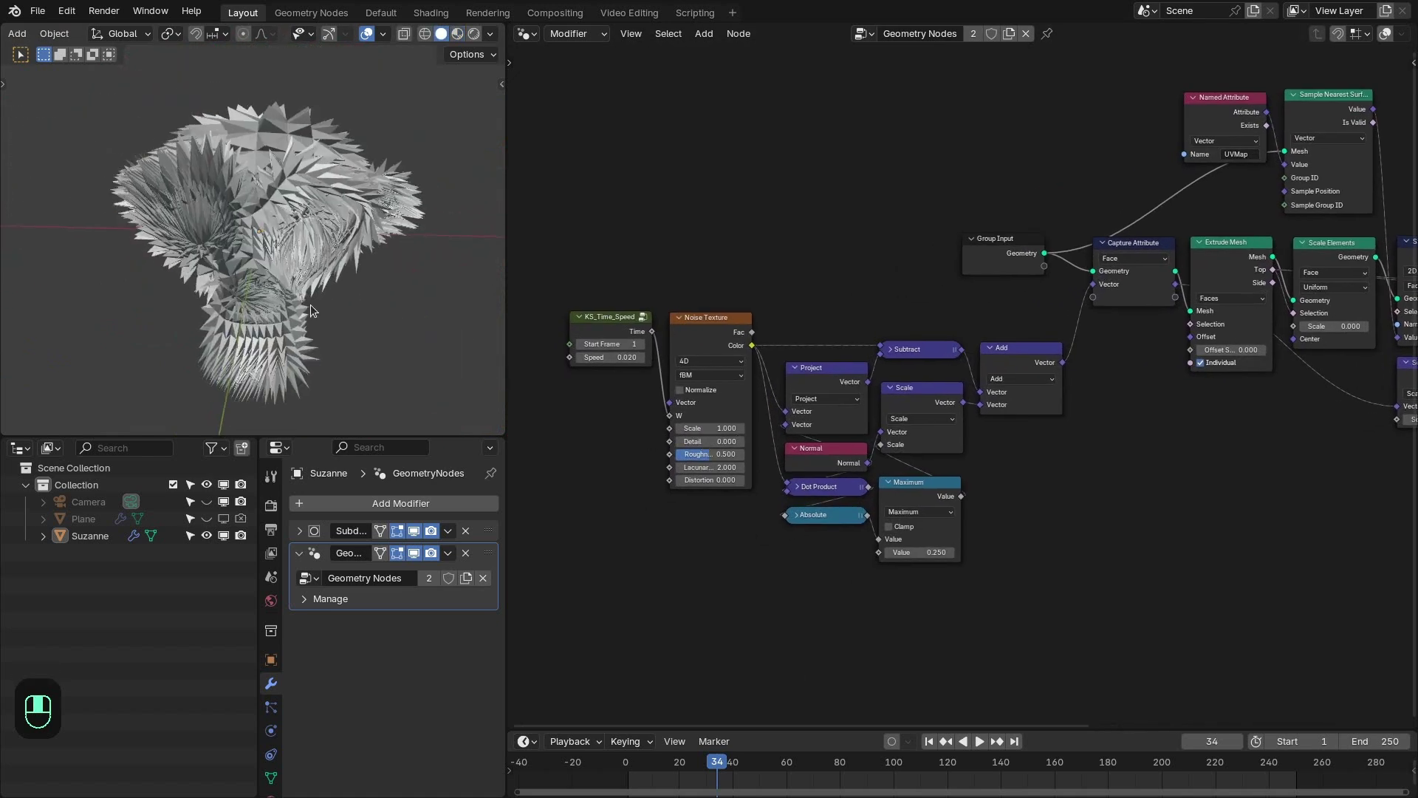
{"action": "left_click", "coordinate": [702, 428]}
{"action": "type", "text": "2"}
{"action": "key", "text": "Return"}
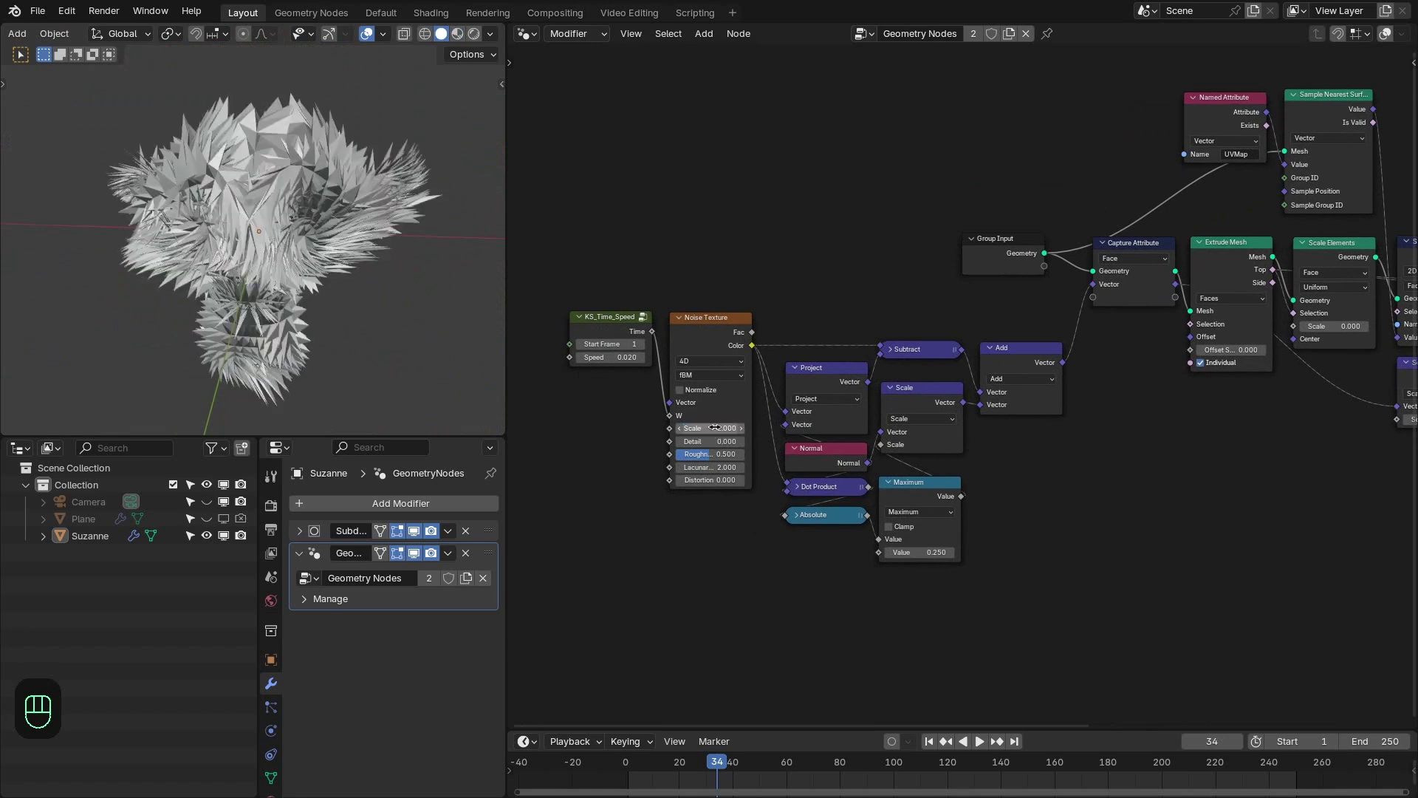
{"action": "key", "text": "space"}
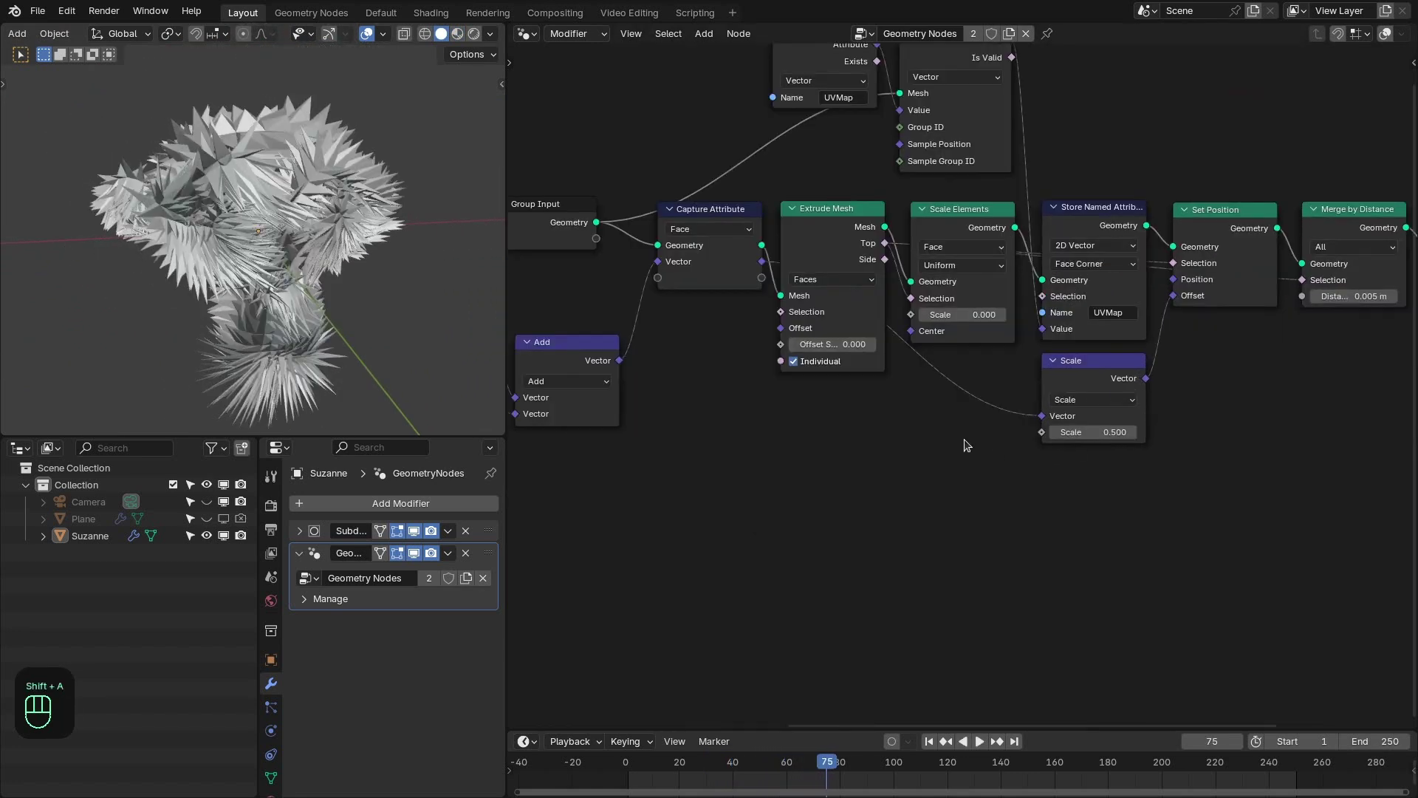
Add a KS_Object_Sphere_Falloff node and connect its Falloff to the Scale input of the vector Scale node feeding Set Position
{"action": "left_click_drag", "start_coordinate": [961, 441], "coordinate": [1208, 415]}
{"action": "key", "text": "shift+a"}
{"action": "mouse_move", "coordinate": [755, 660]}
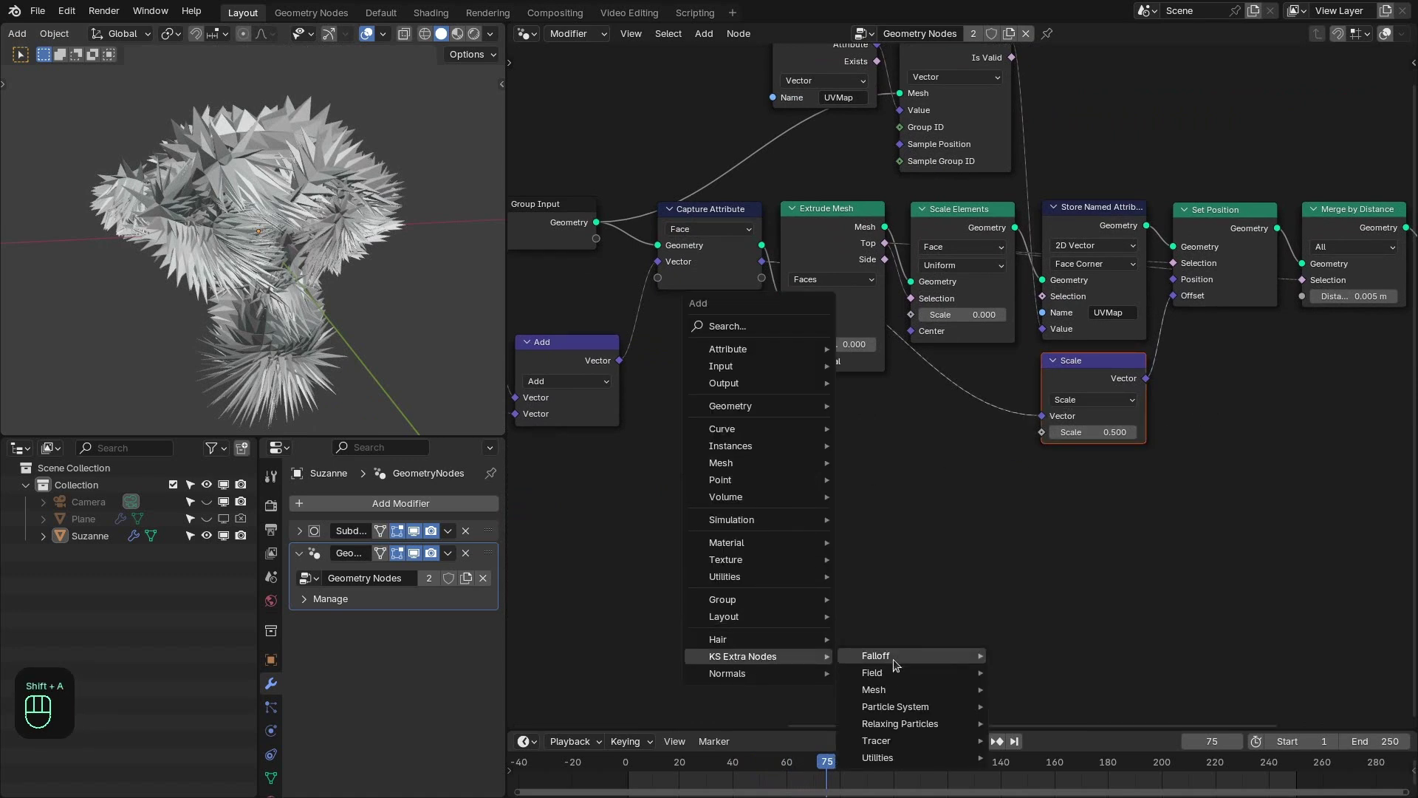
{"action": "mouse_move", "coordinate": [898, 660]}
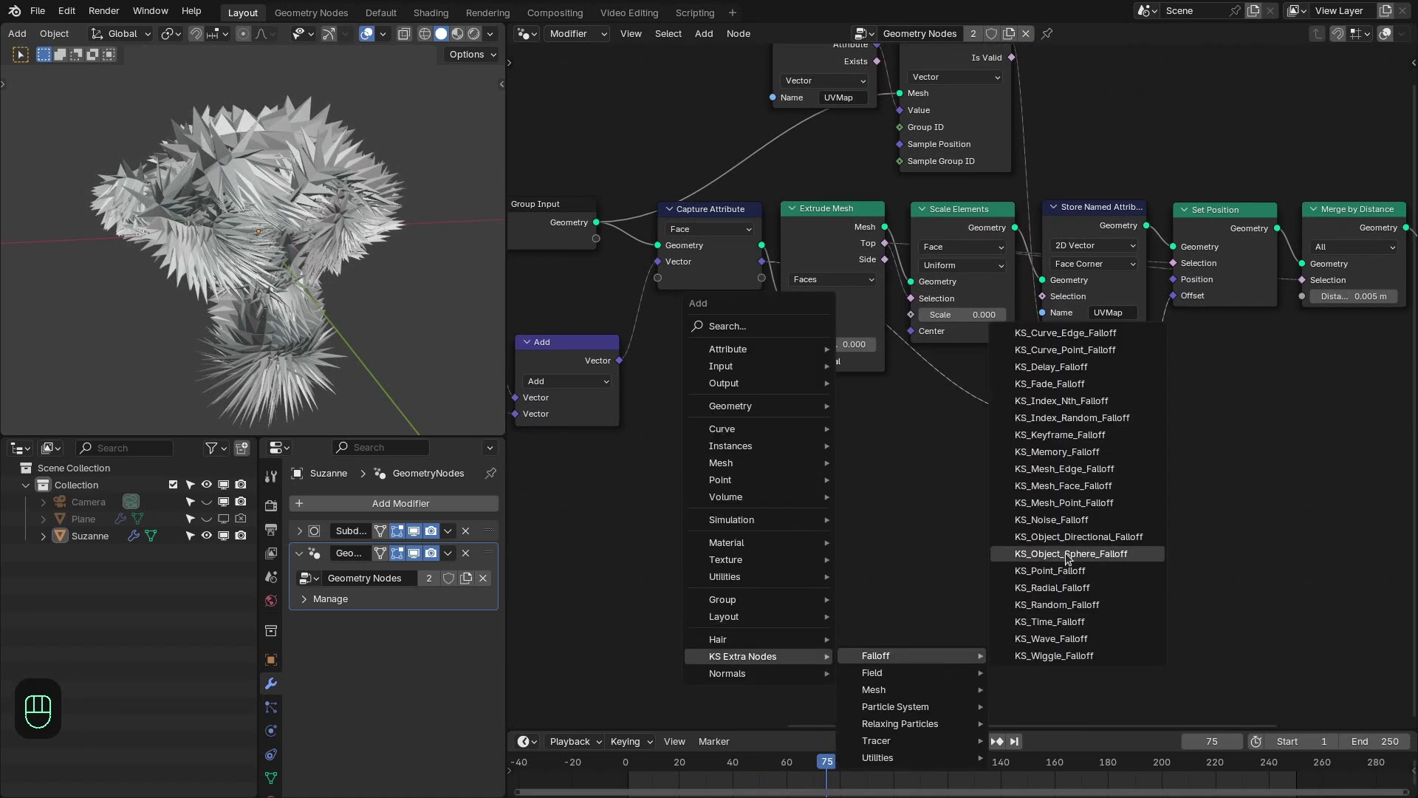
{"action": "left_click", "coordinate": [948, 472]}
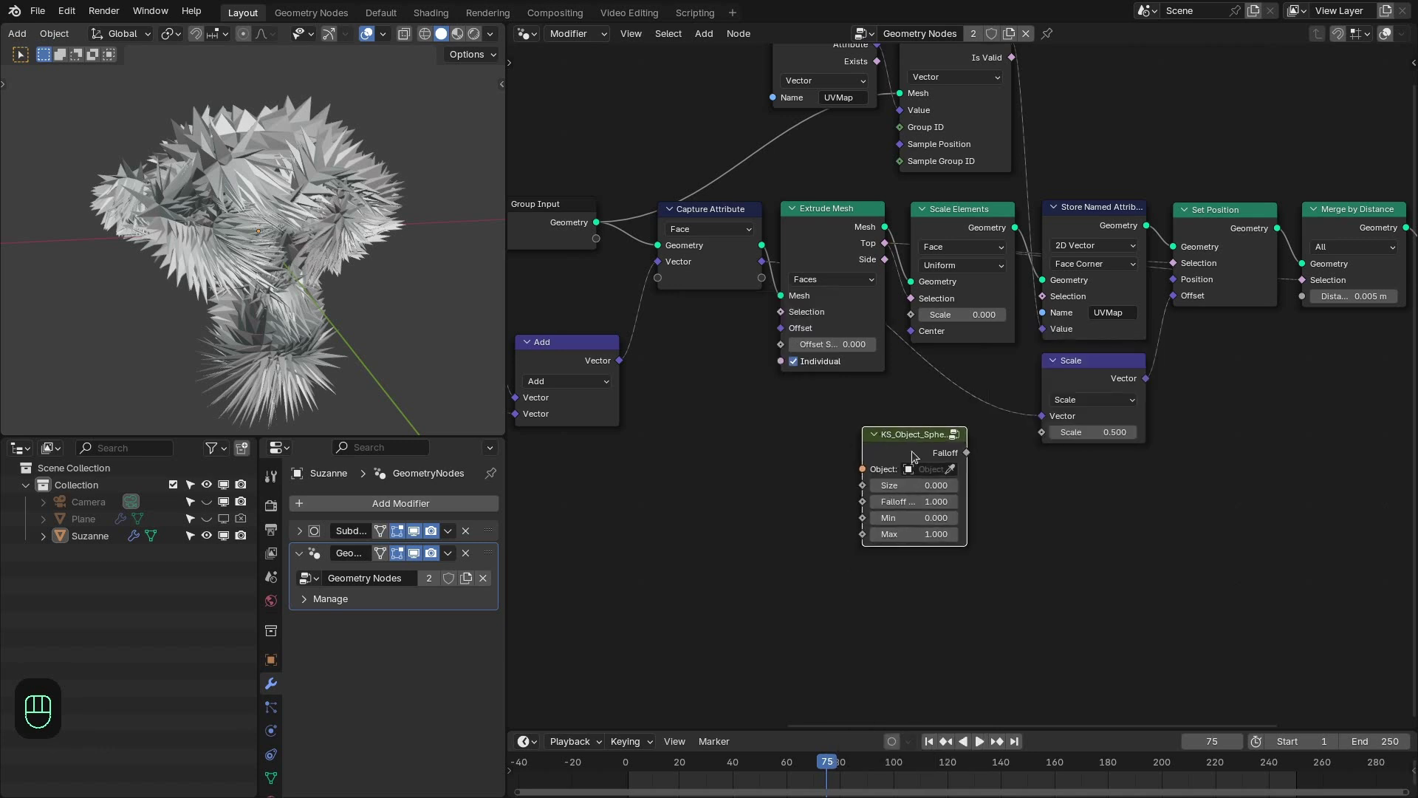
{"action": "left_click_drag", "start_coordinate": [1032, 437], "coordinate": [1041, 432]}
{"action": "left_click_drag", "start_coordinate": [932, 442], "coordinate": [983, 382]}
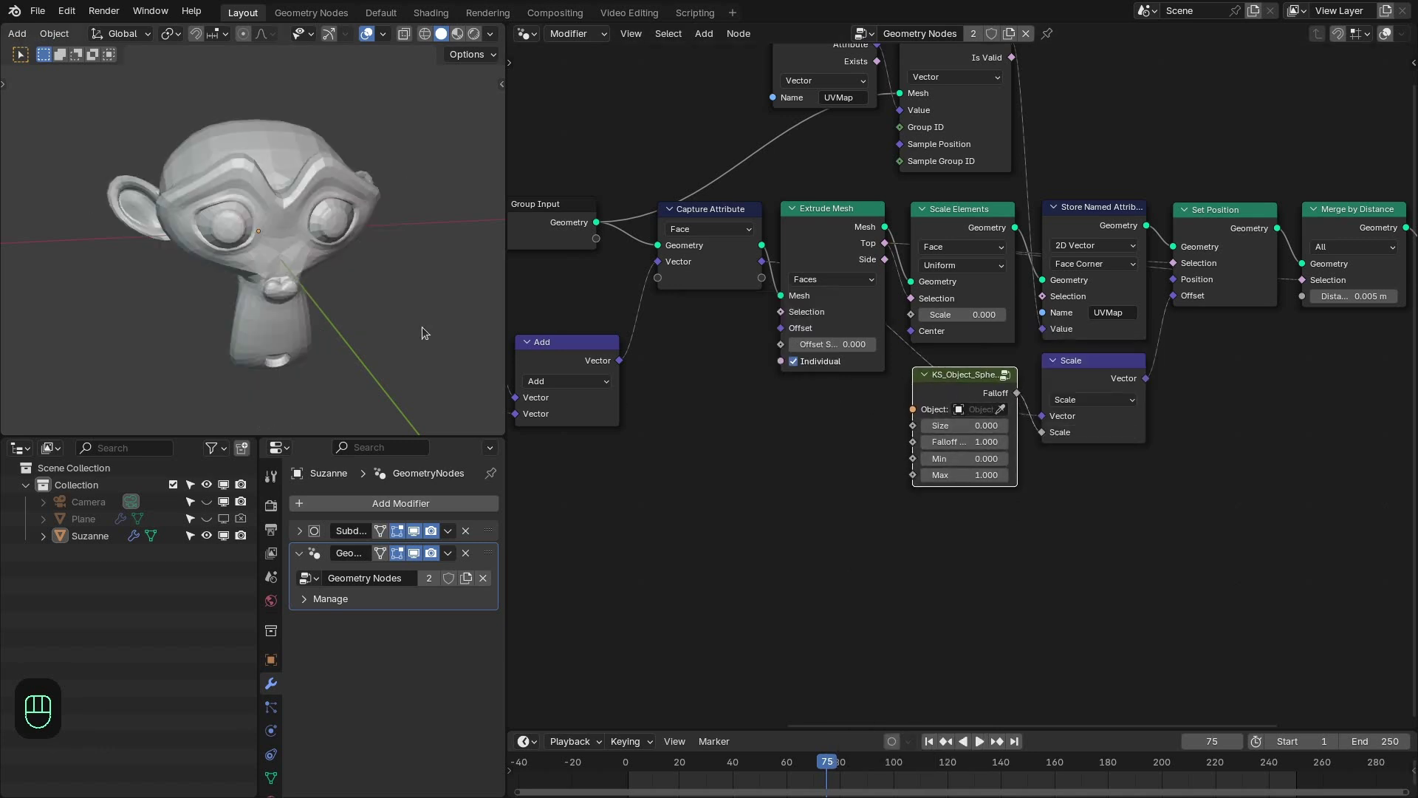
Add a sphere empty at the origin, around Suzanne's head
{"action": "middle_click_drag", "start_coordinate": [411, 323], "coordinate": [281, 263]}
{"action": "key", "text": "shift+a"}
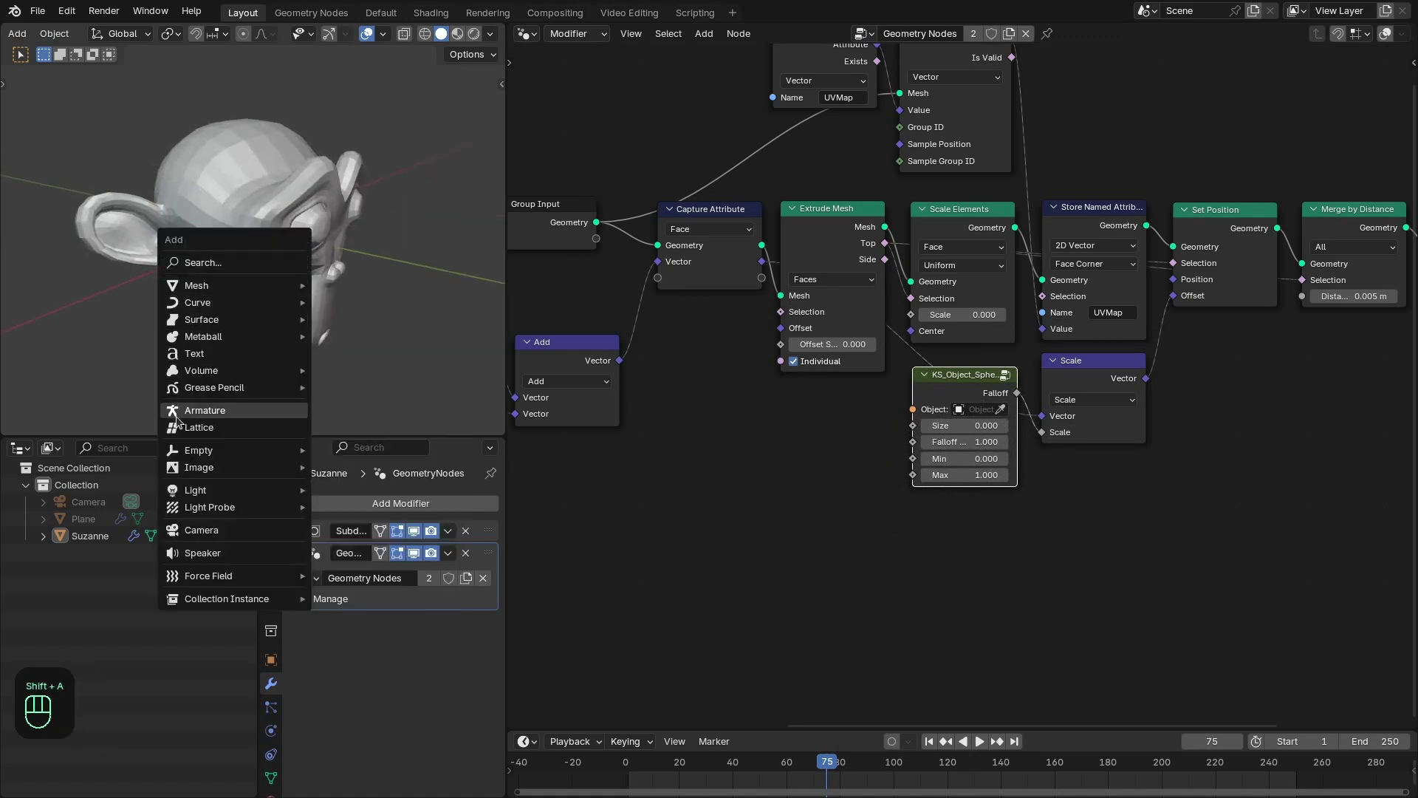
{"action": "mouse_move", "coordinate": [222, 449]}
{"action": "left_click", "coordinate": [360, 542]}
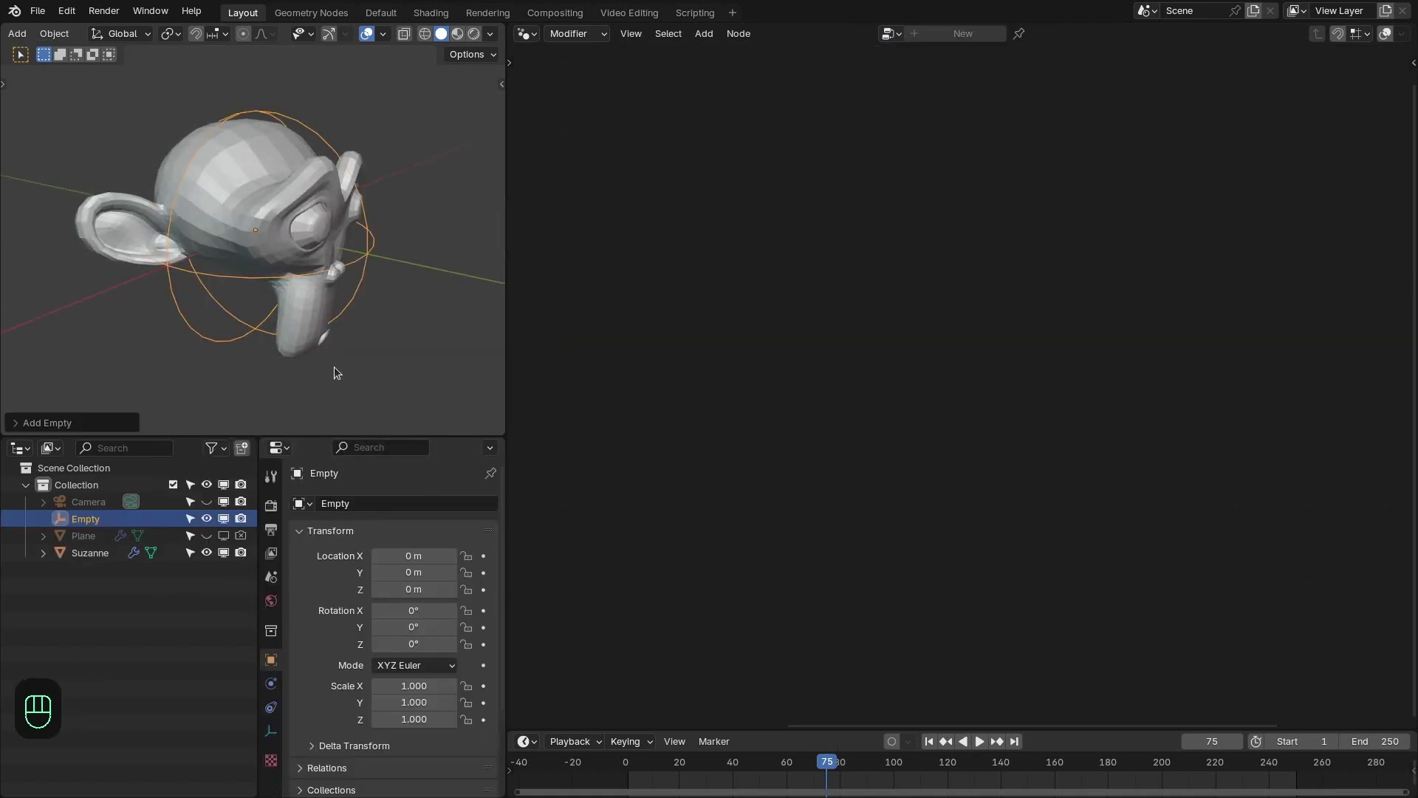
Pin Suzanne's node tree in the editor and pick the empty as the sphere falloff node's Object
{"action": "left_click", "coordinate": [307, 215]}
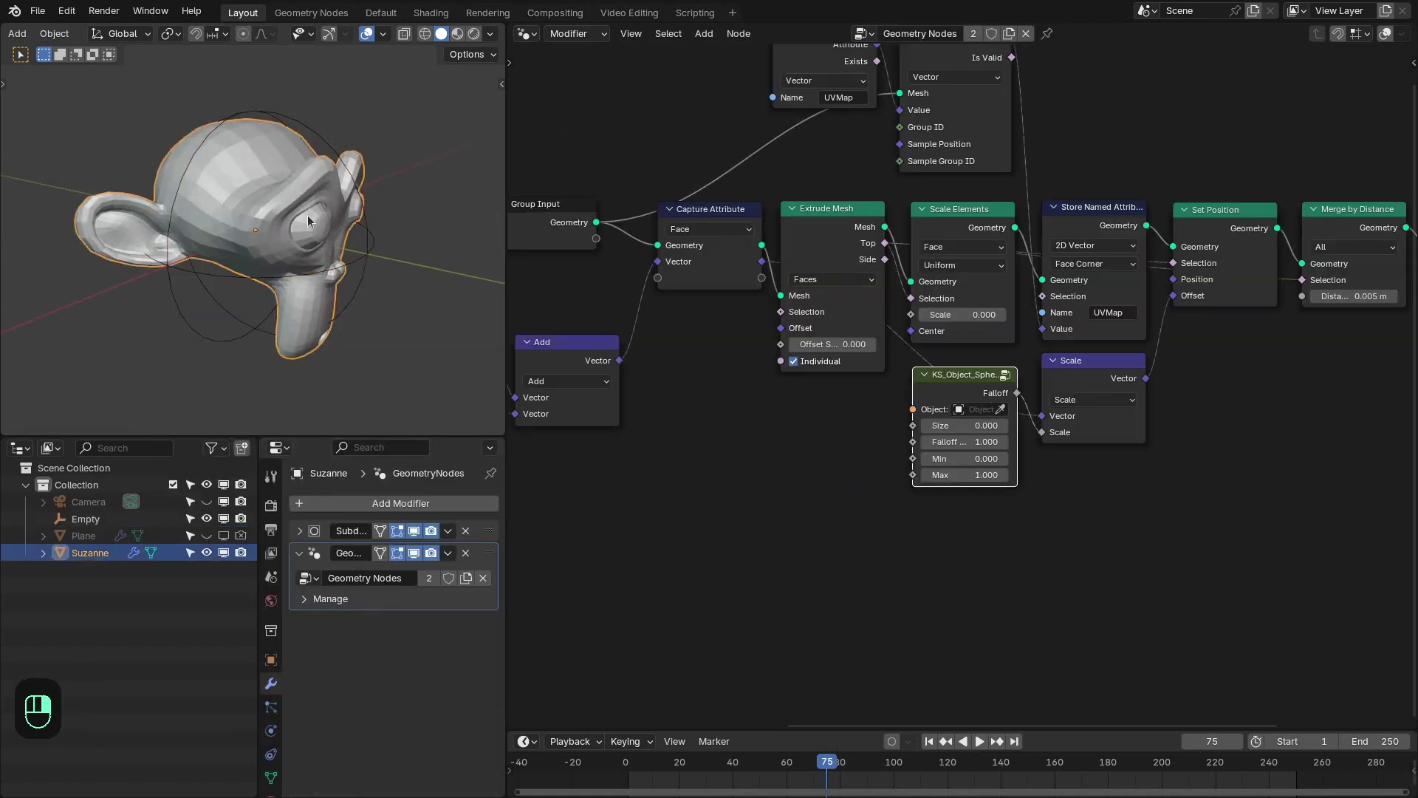
{"action": "left_click", "coordinate": [1048, 34]}
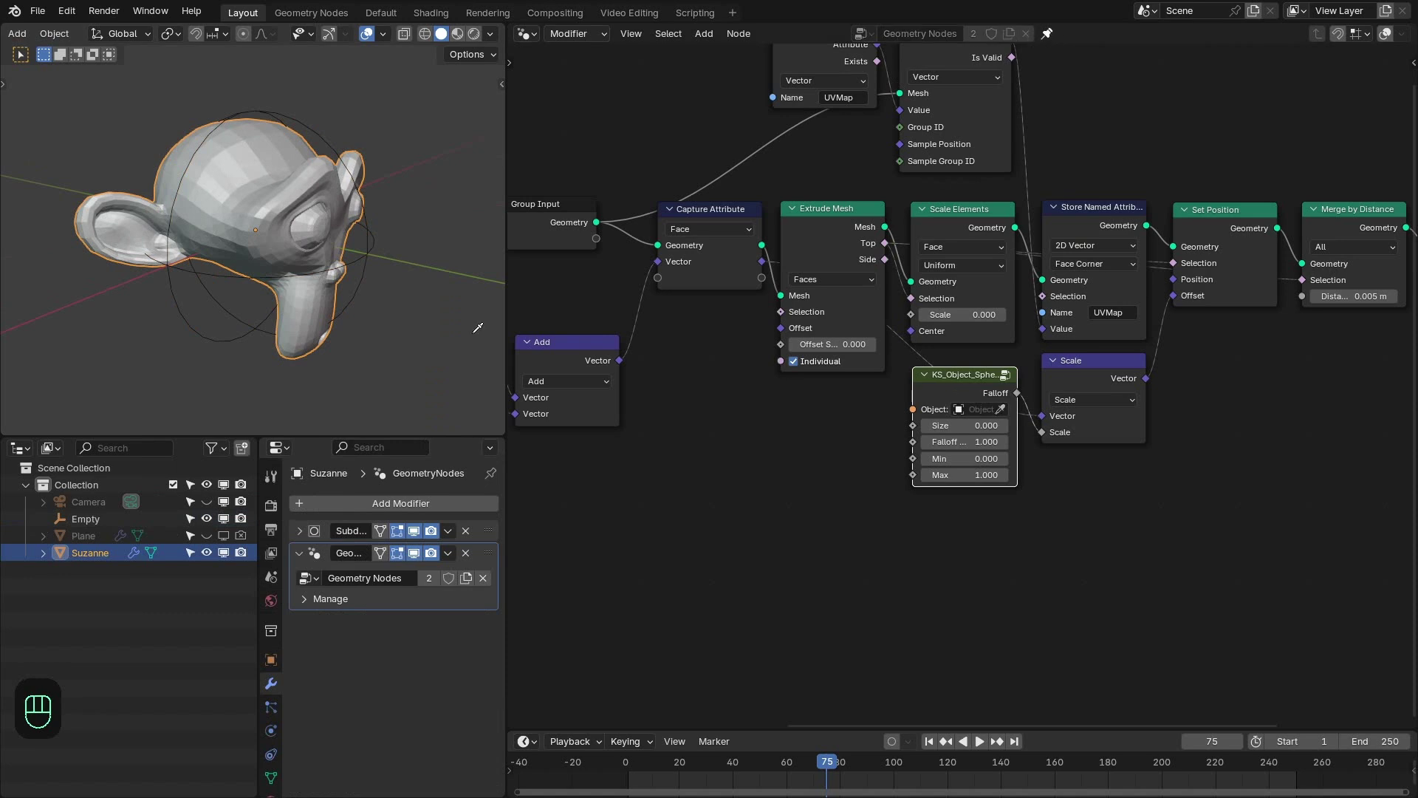
{"action": "left_click", "coordinate": [361, 286]}
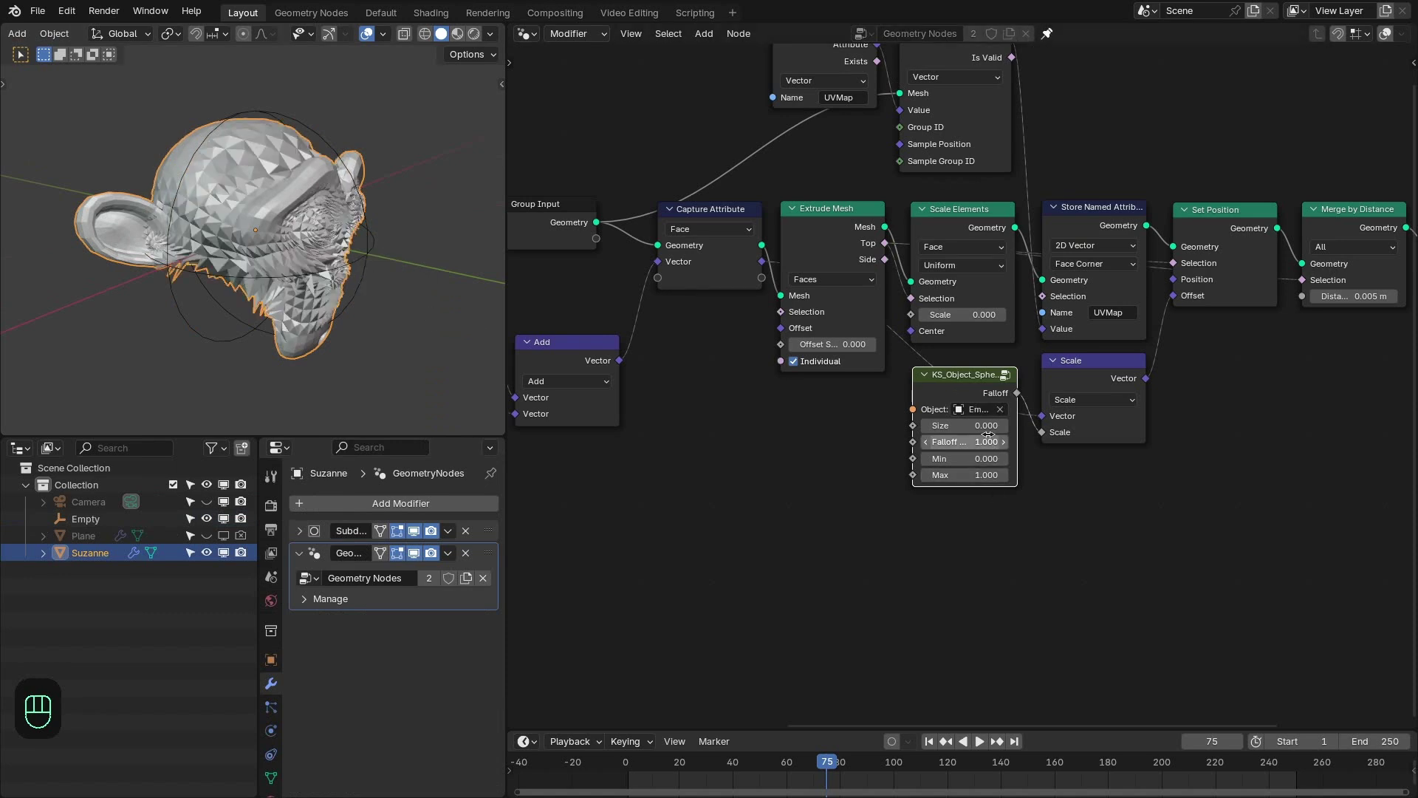
Set both the size and the falloff value of the sphere falloff node to 0.5
{"action": "left_click", "coordinate": [959, 426]}
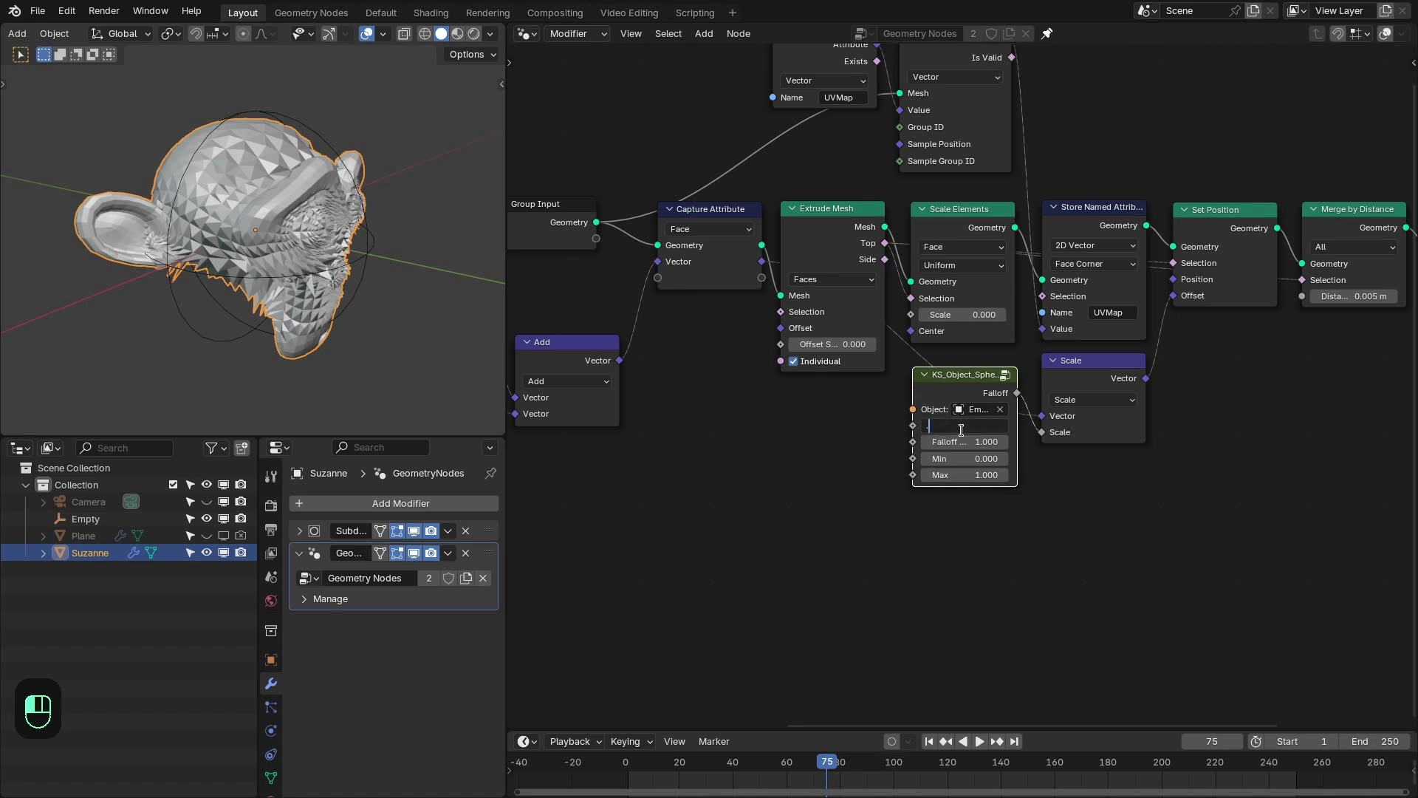
{"action": "type", "text": ".5"}
{"action": "key", "text": "Return"}
{"action": "left_click", "coordinate": [950, 441]}
{"action": "type", "text": ".5"}
{"action": "key", "text": "Return"}
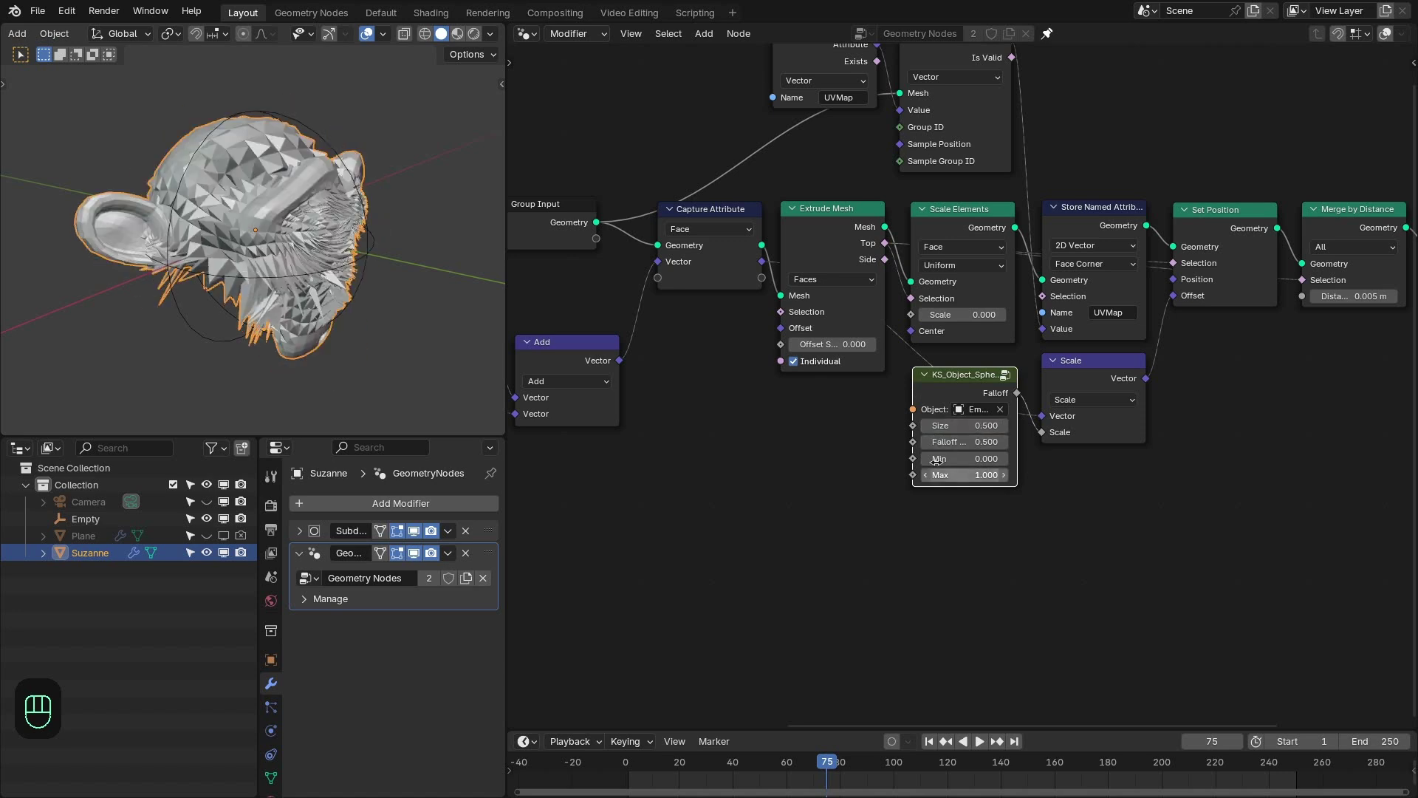
Move the sphere empty around Suzanne's head and rescale it to 0.981, leaving it in front of her face
{"action": "key", "text": "ctrl+space"}
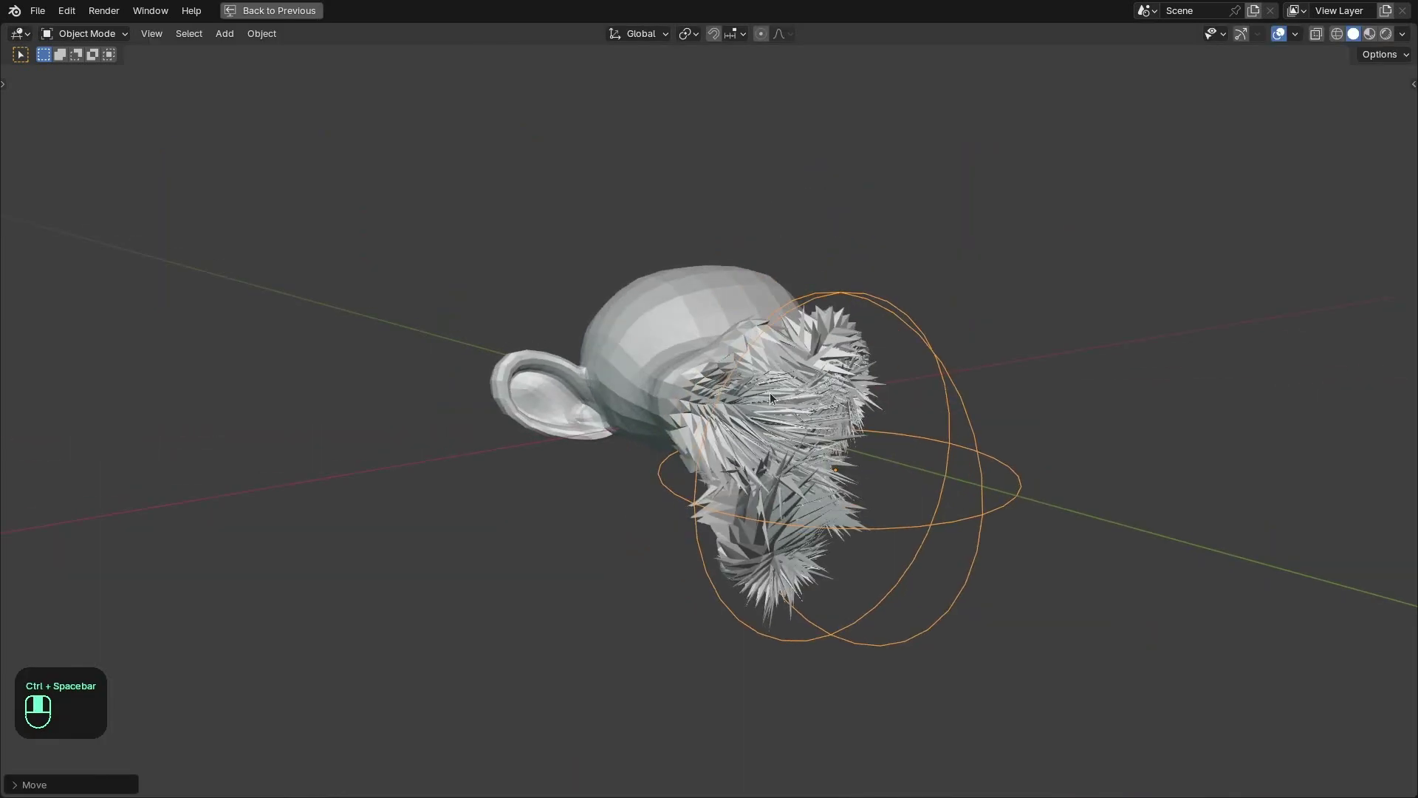
{"action": "right_click_drag", "start_coordinate": [973, 509], "coordinate": [749, 437]}
{"action": "middle_click_drag", "start_coordinate": [749, 436], "coordinate": [678, 458]}
{"action": "key", "text": "s"}
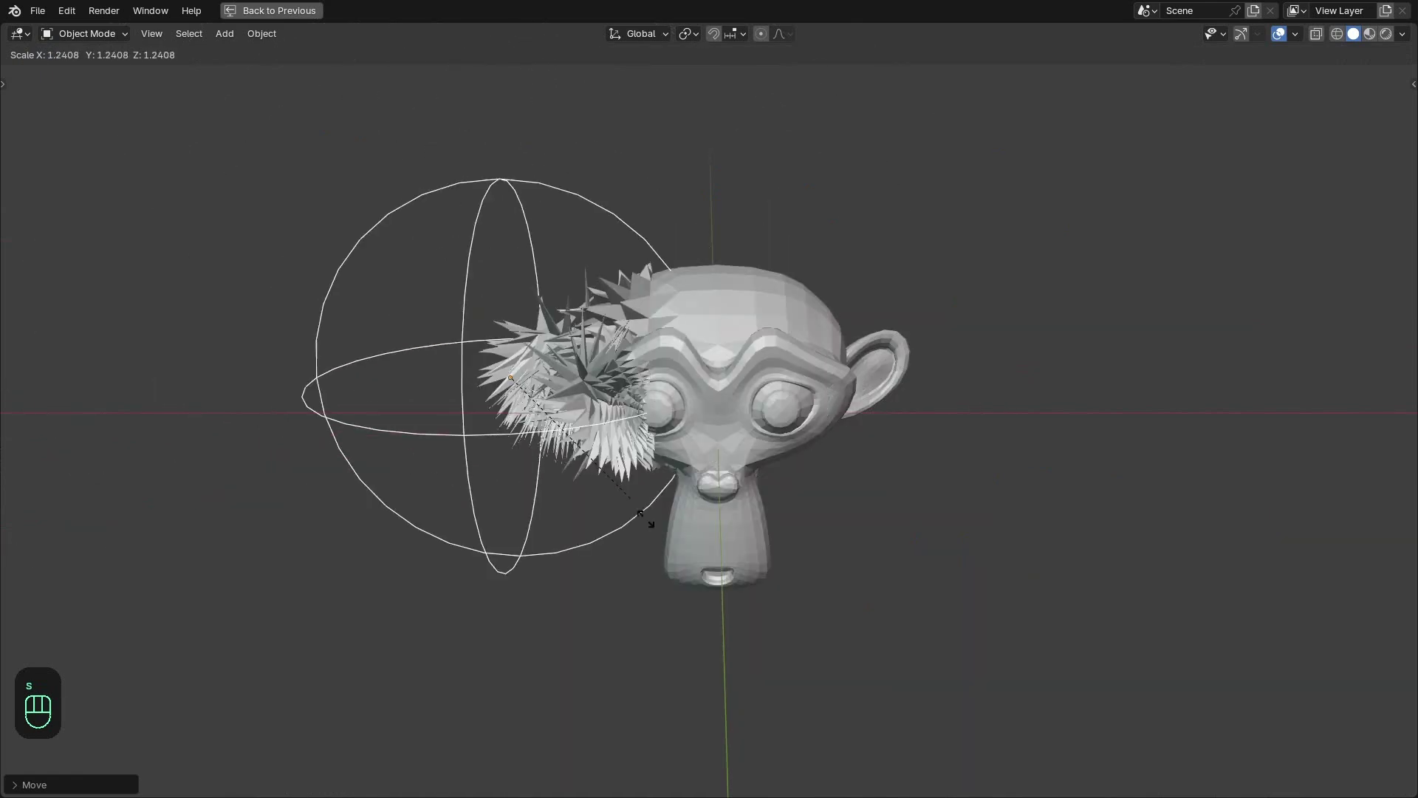
{"action": "left_click", "coordinate": [727, 551]}
{"action": "scroll", "coordinate": [694, 521], "scroll_direction": "down", "scroll_amount": 3}
{"action": "middle_click_drag", "start_coordinate": [647, 480], "coordinate": [695, 528]}
{"action": "right_click_drag", "start_coordinate": [695, 528], "coordinate": [877, 576]}
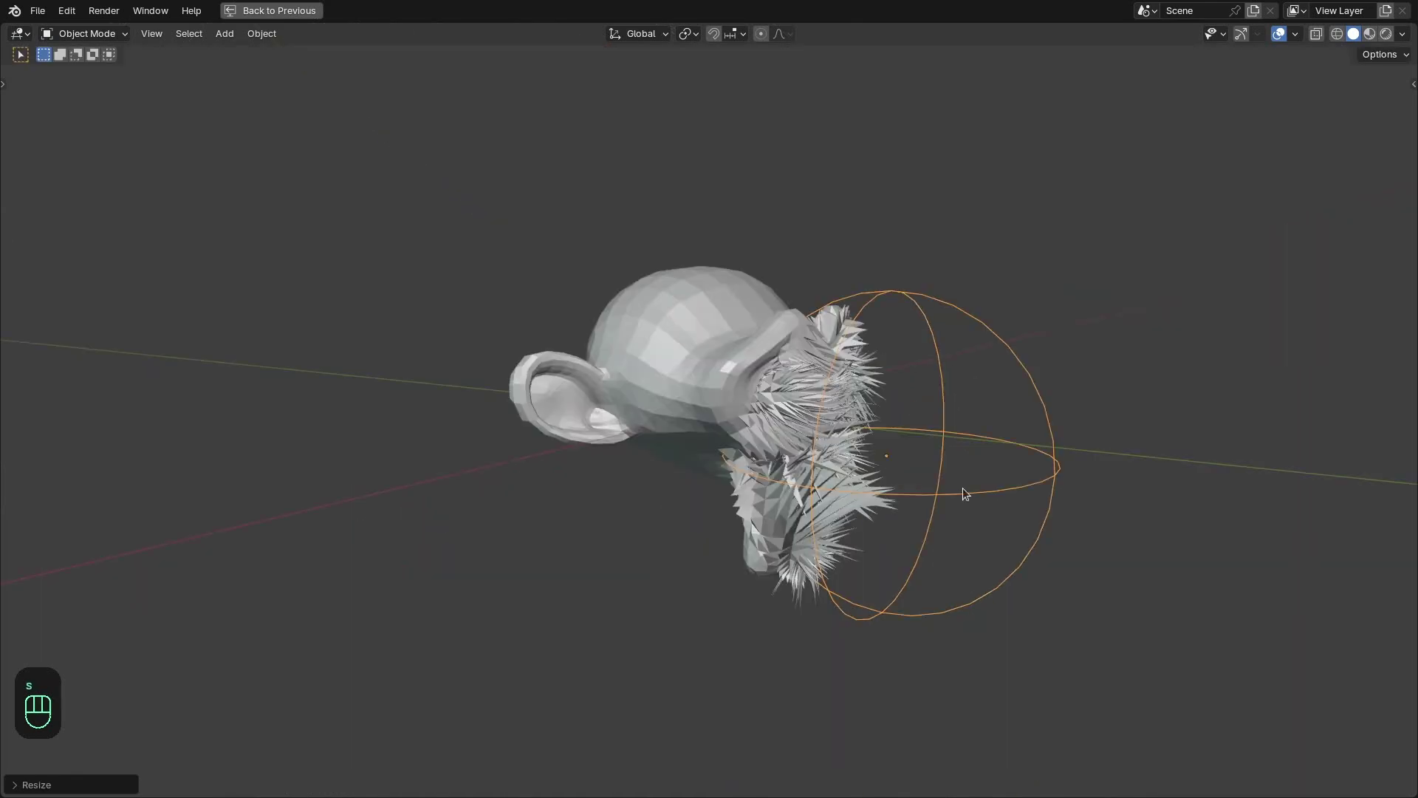
{"action": "right_click_drag", "start_coordinate": [965, 494], "coordinate": [909, 472]}
{"action": "left_click_drag", "start_coordinate": [909, 472], "coordinate": [871, 484]}
{"action": "key", "text": "ctrl+space"}
Add a KS_Curve_Edge_Falloff node below the sphere falloff and connect its Falloff to the vector Scale node's Scale input
{"action": "key", "text": "shift+a"}
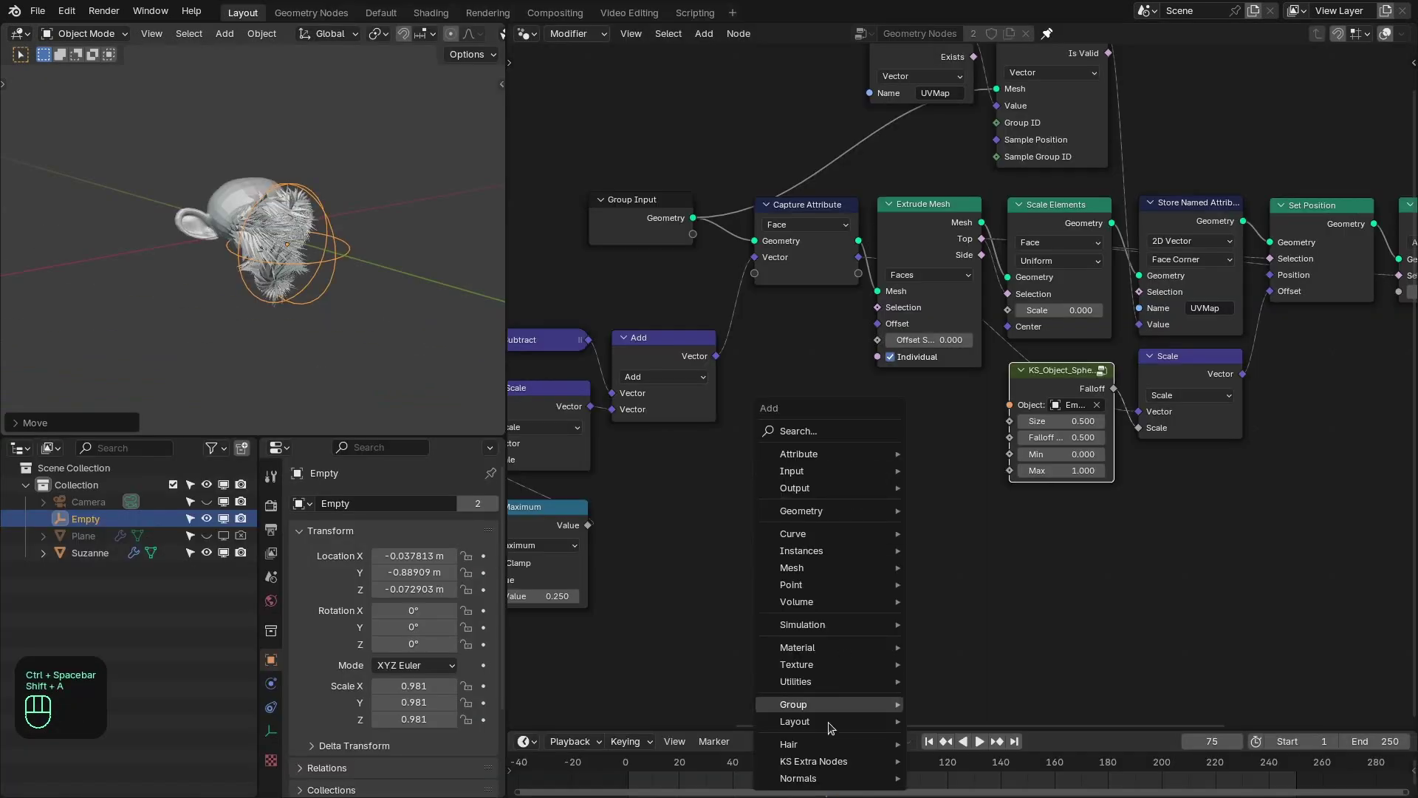
{"action": "mouse_move", "coordinate": [813, 761]}
{"action": "mouse_move", "coordinate": [979, 661]}
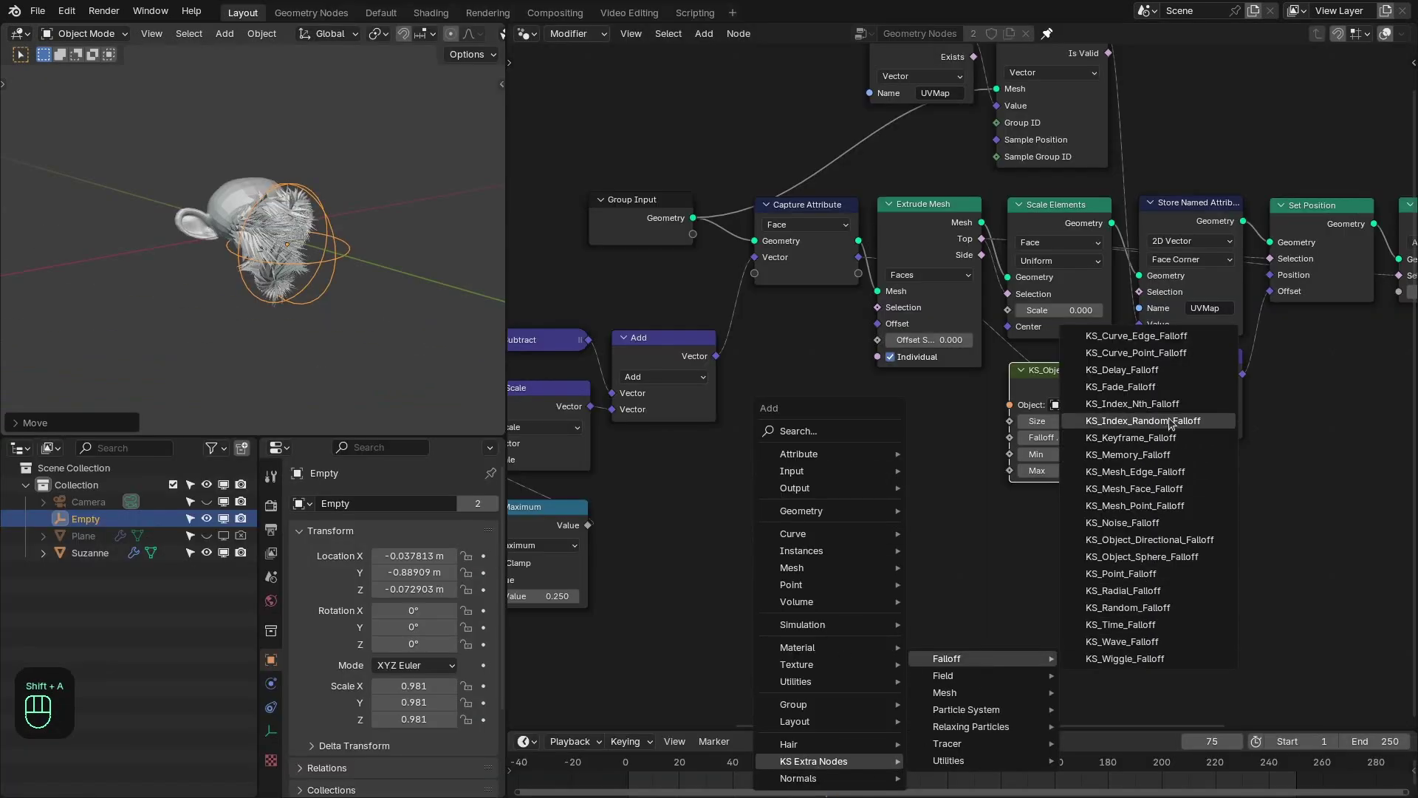
{"action": "left_click", "coordinate": [1146, 340]}
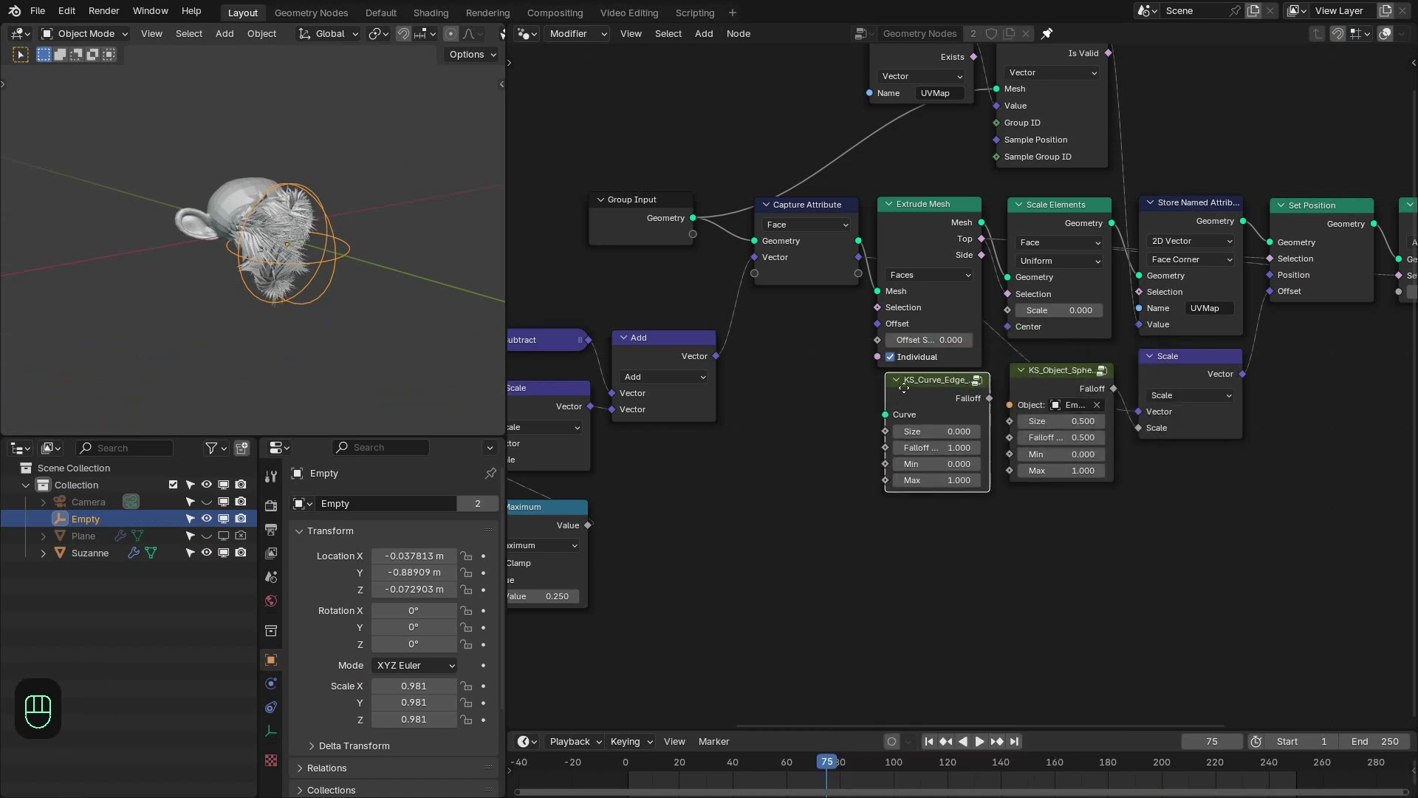
{"action": "left_click", "coordinate": [978, 415]}
{"action": "scroll", "coordinate": [978, 415], "scroll_direction": "up", "scroll_amount": 1}
{"action": "left_click_drag", "start_coordinate": [1130, 443], "coordinate": [1168, 434]}
{"action": "left_click_drag", "start_coordinate": [929, 416], "coordinate": [1084, 551]}
{"action": "scroll", "coordinate": [1085, 551], "scroll_direction": "up", "scroll_amount": 1}
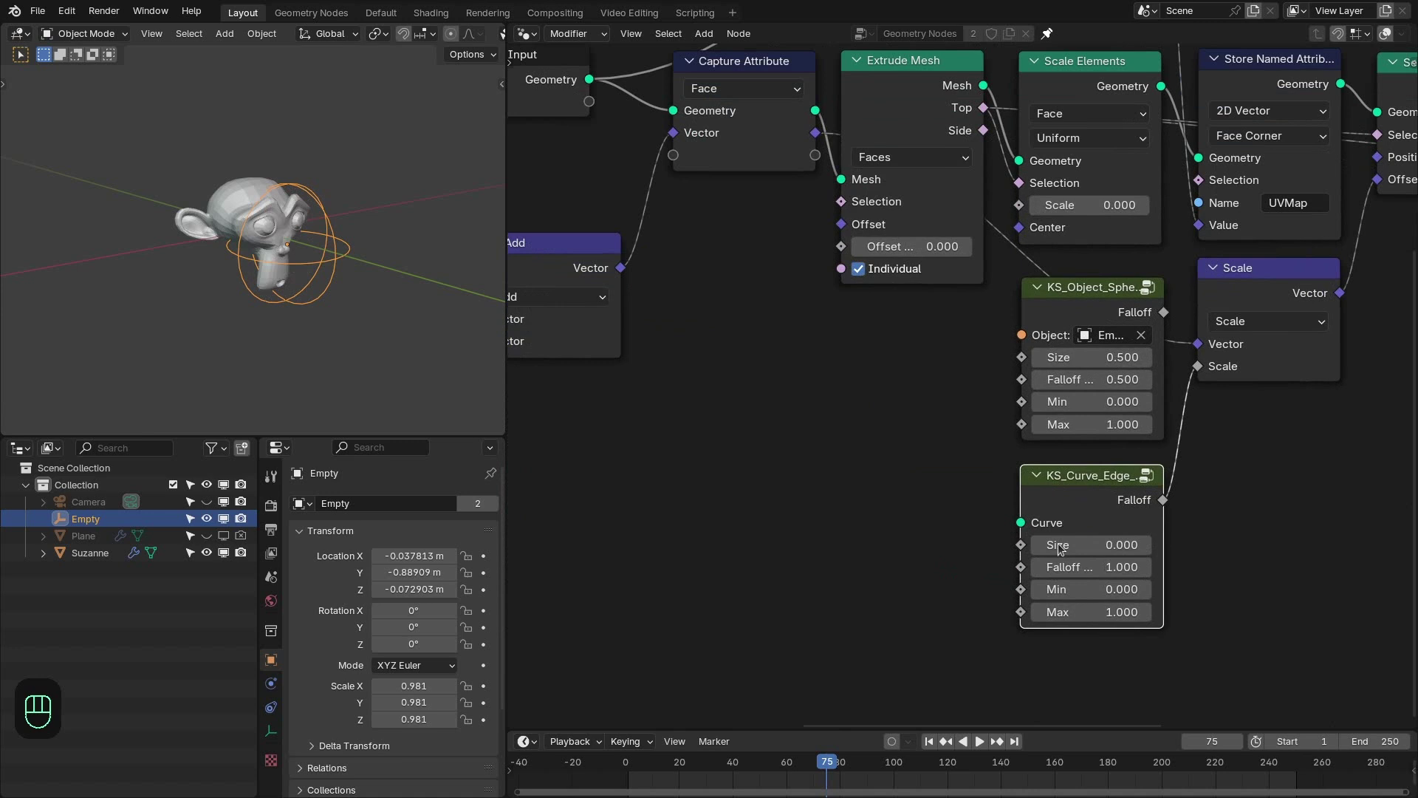
Set both the size and the falloff value of the curve edge falloff node to 0.25
{"action": "left_click", "coordinate": [1115, 542]}
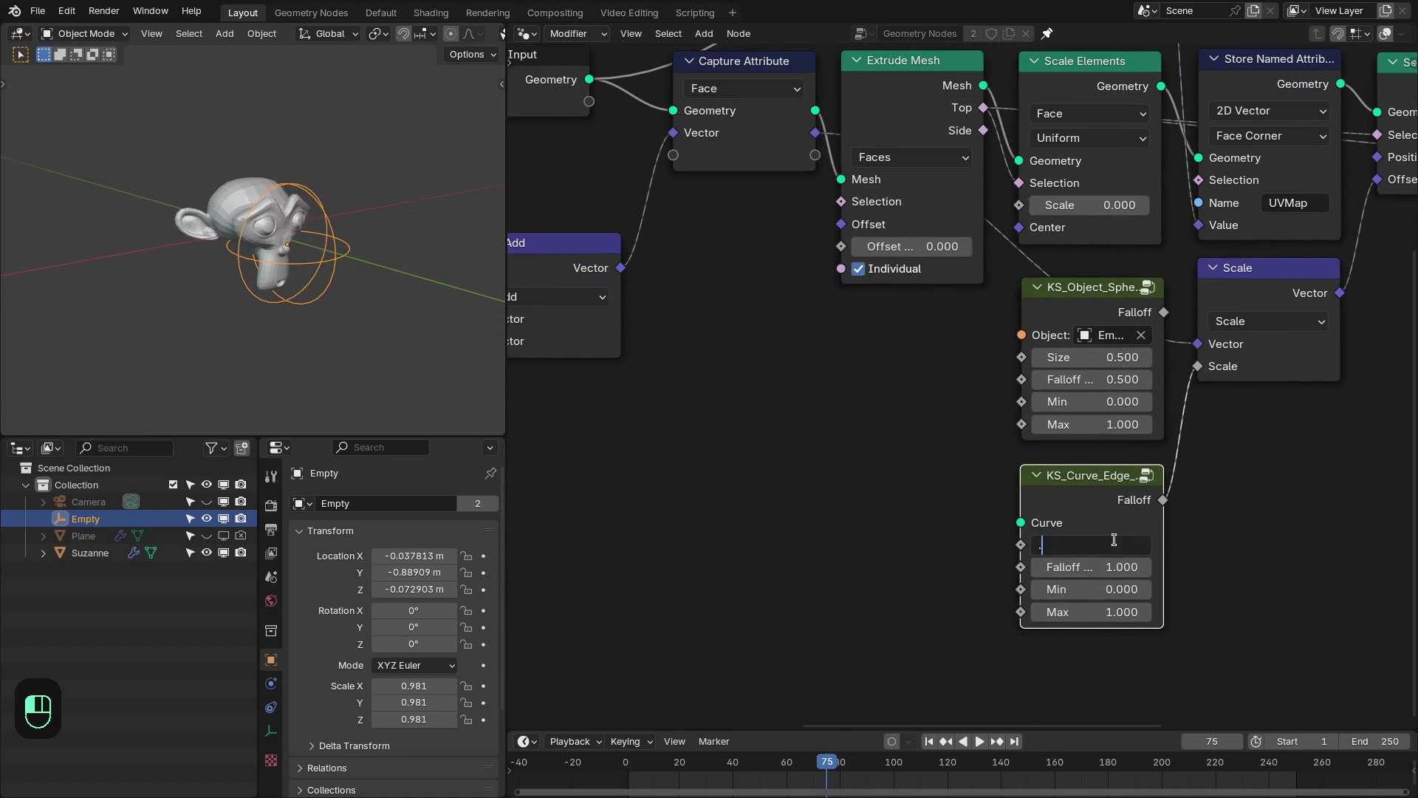
{"action": "key", "text": "Tab"}
{"action": "type", "text": ".25"}
{"action": "key", "text": "Return"}
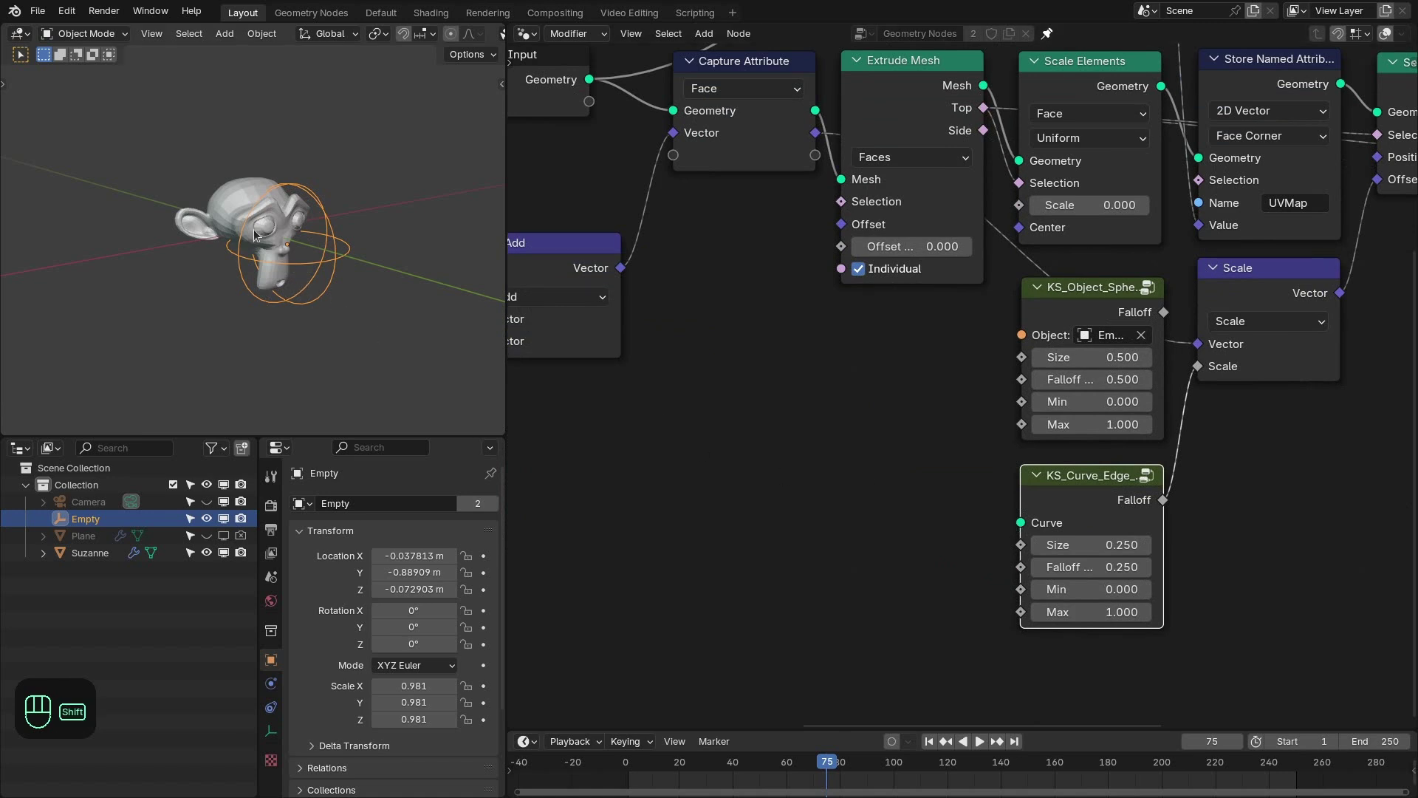
Add a Bézier curve object at the origin, inside Suzanne's head
{"action": "key", "text": "shift+a"}
{"action": "mouse_move", "coordinate": [120, 266]}
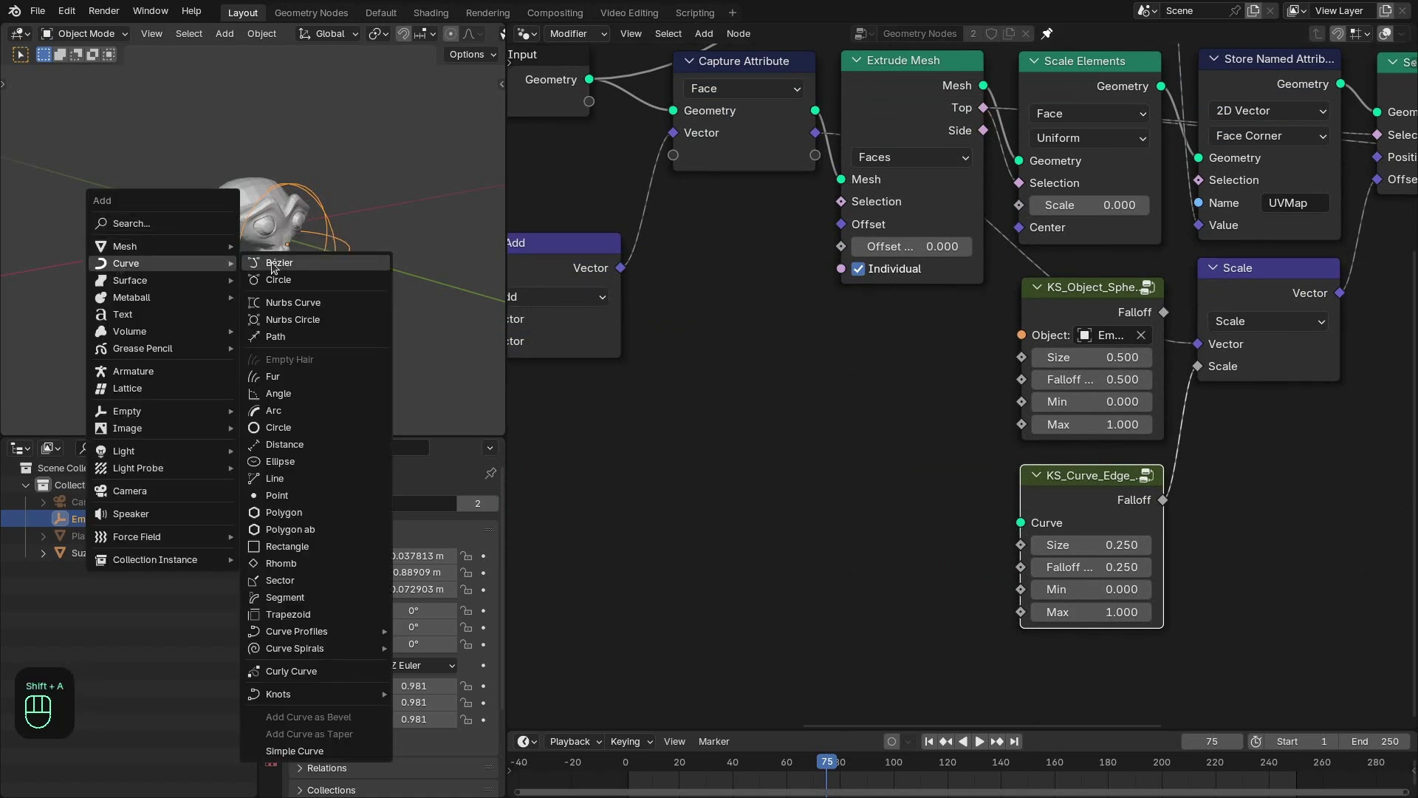
{"action": "left_click", "coordinate": [272, 266]}
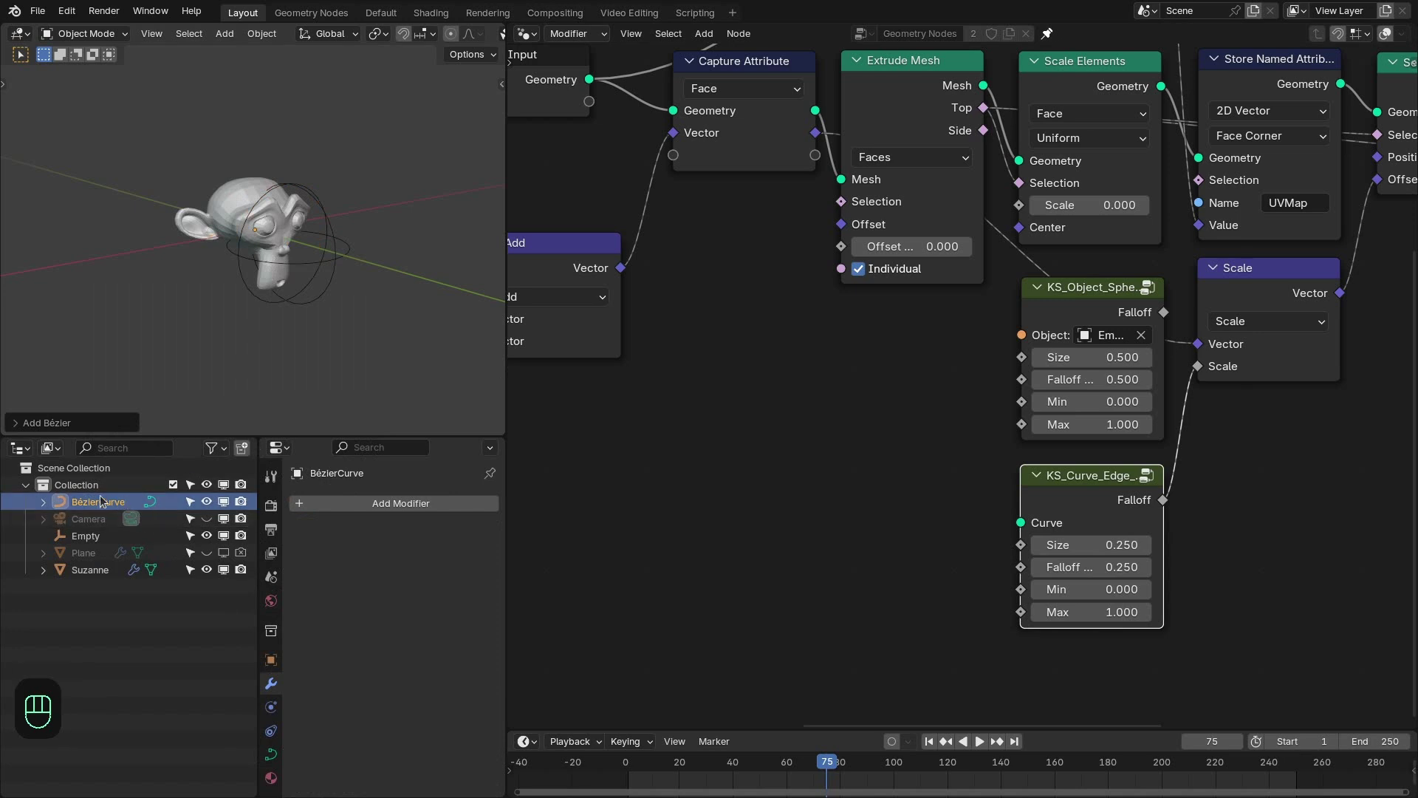
Bring the Bézier curve into the node tree as a Relative Object Info node and connect its Geometry to the curve falloff's Curve input
{"action": "left_click_drag", "start_coordinate": [101, 502], "coordinate": [865, 481]}
{"action": "left_click", "coordinate": [936, 617]}
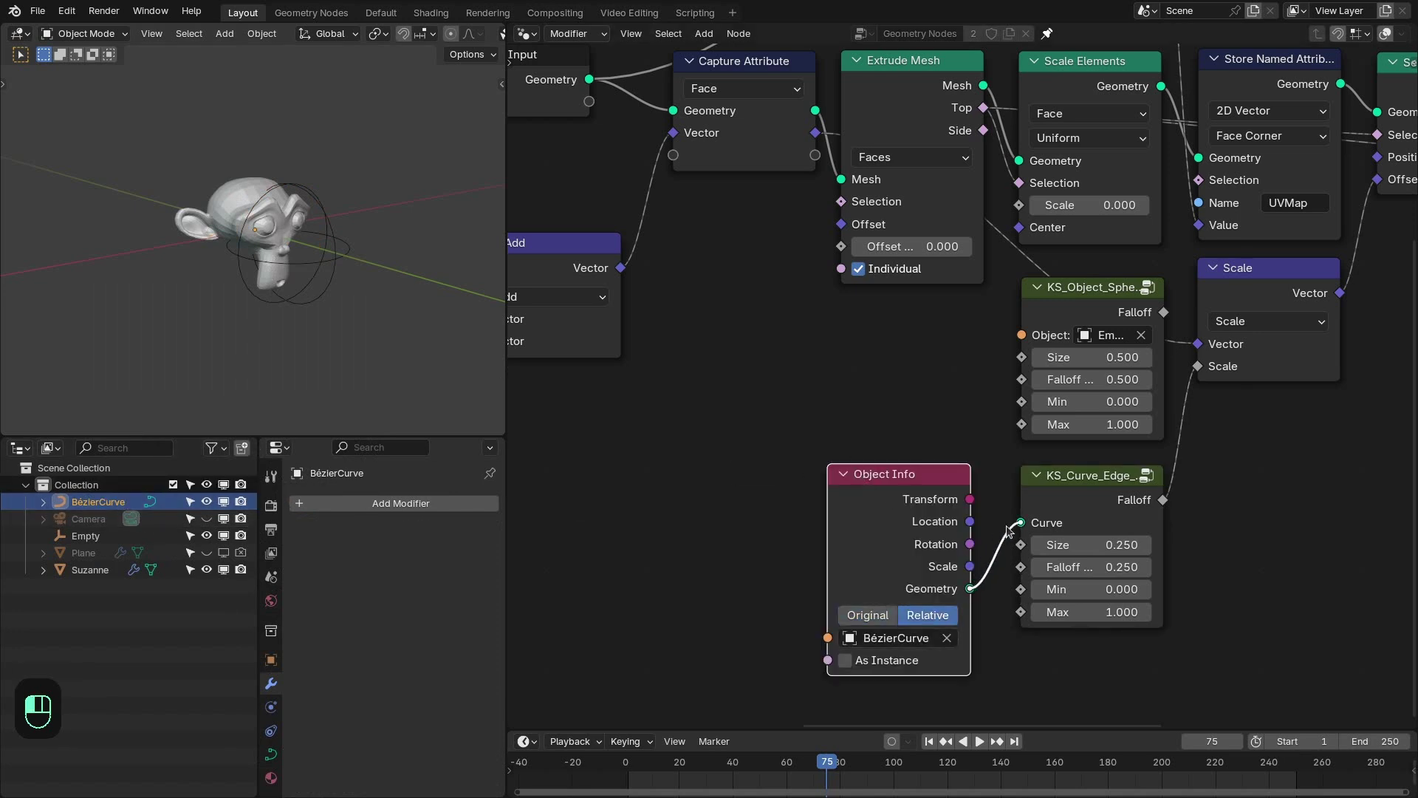
{"action": "left_click_drag", "start_coordinate": [1012, 526], "coordinate": [1020, 522]}
{"action": "left_click_drag", "start_coordinate": [907, 515], "coordinate": [921, 518]}
{"action": "middle_click_drag", "start_coordinate": [1005, 506], "coordinate": [999, 493]}
{"action": "middle_click_drag", "start_coordinate": [294, 317], "coordinate": [262, 323]}
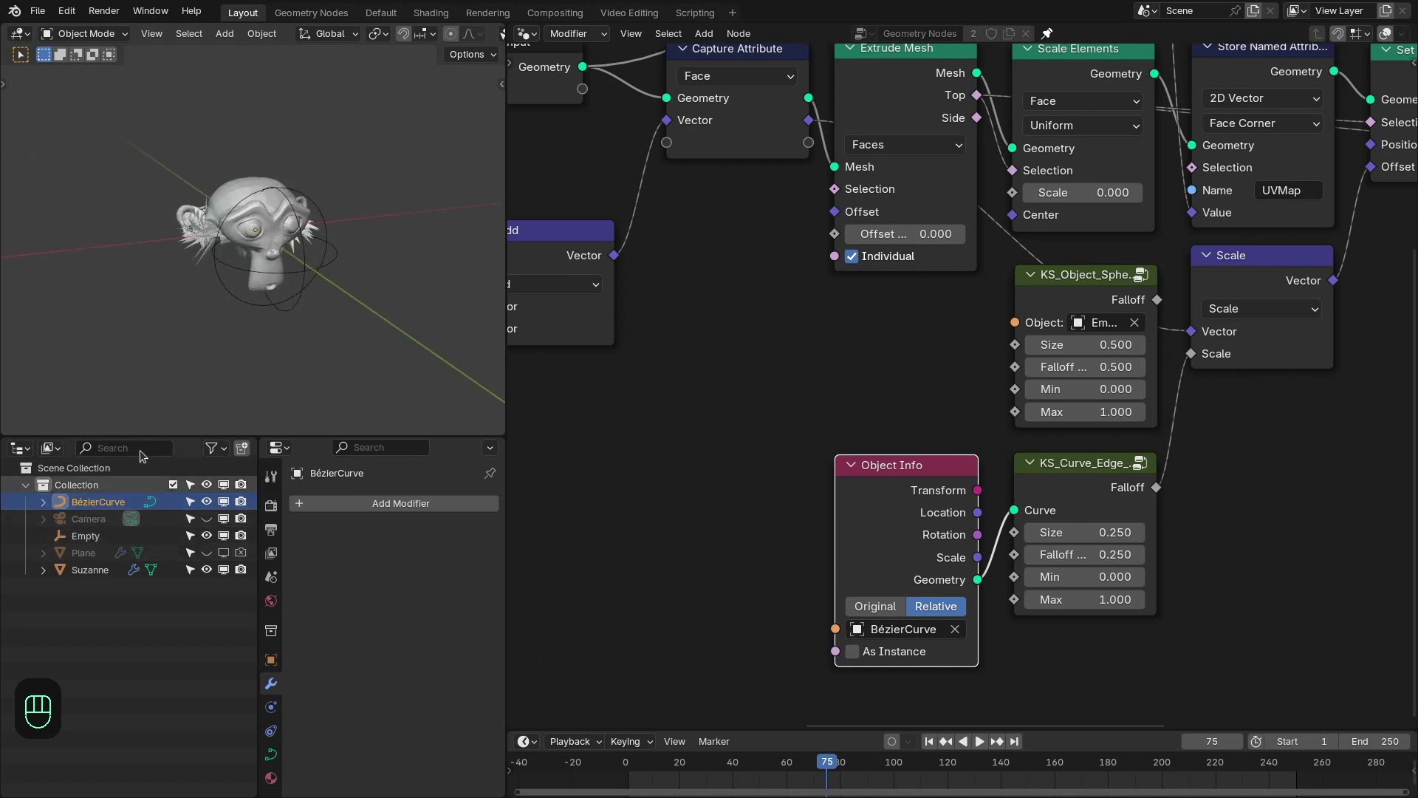
Enter Edit Mode on the Bézier curve and delete all of its control points
{"action": "key", "text": "ctrl+space"}
{"action": "middle_click_drag", "start_coordinate": [944, 403], "coordinate": [809, 424]}
{"action": "key", "text": "Tab"}
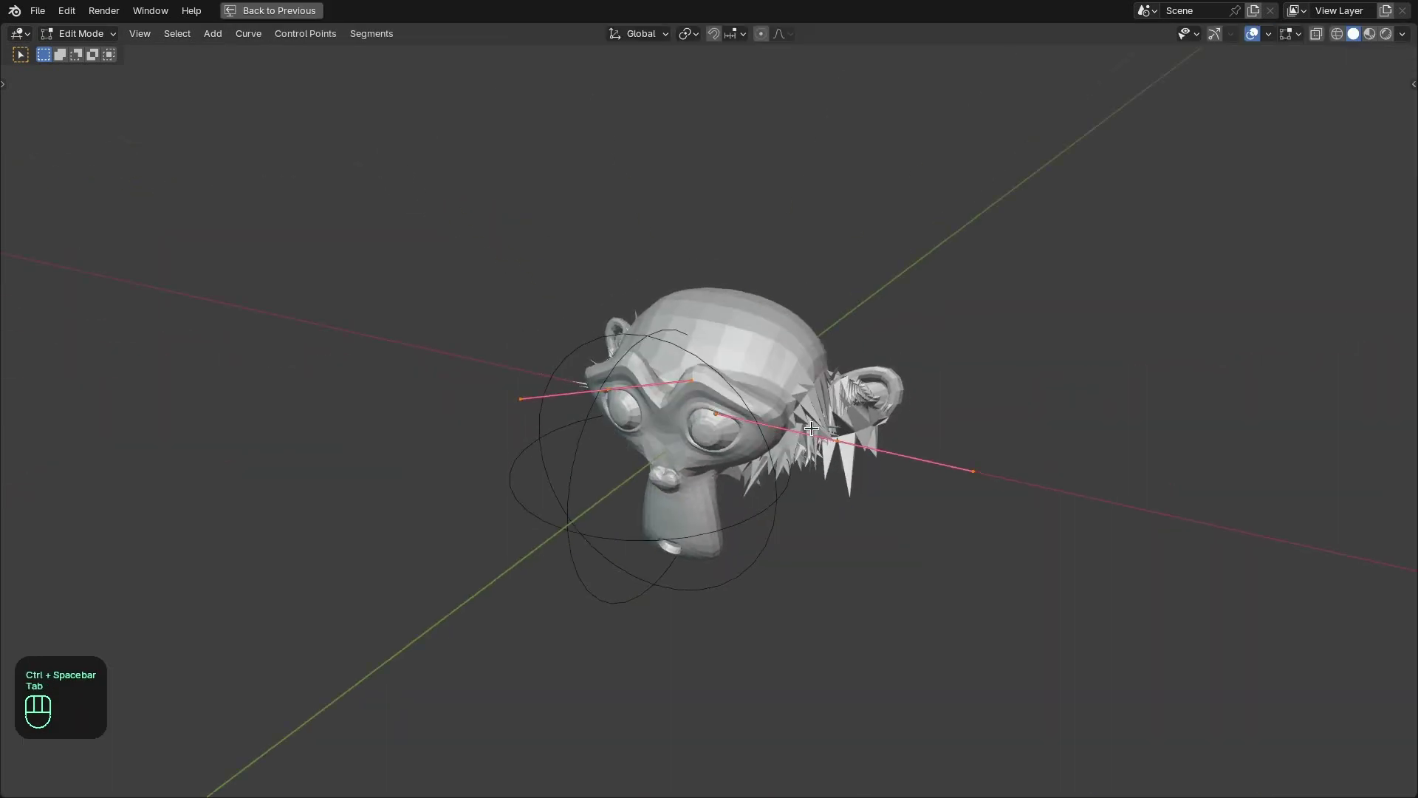
{"action": "key", "text": "a"}
{"action": "key", "text": "x"}
{"action": "left_click", "coordinate": [805, 423]}
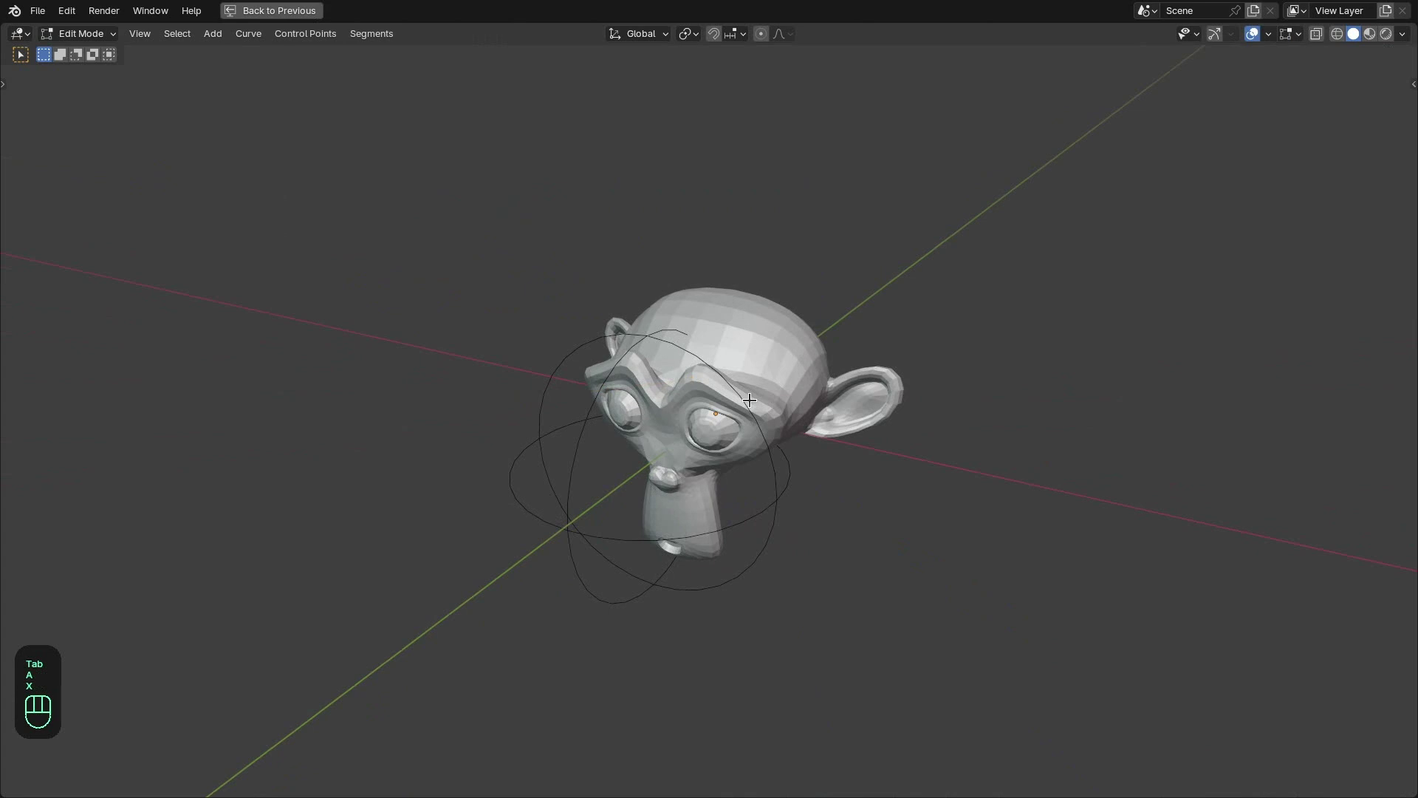
Activate the curve Draw tool and set its projection depth to Surface, undoing the trial stroke
{"action": "key", "text": "KP_7"}
{"action": "key", "text": "t"}
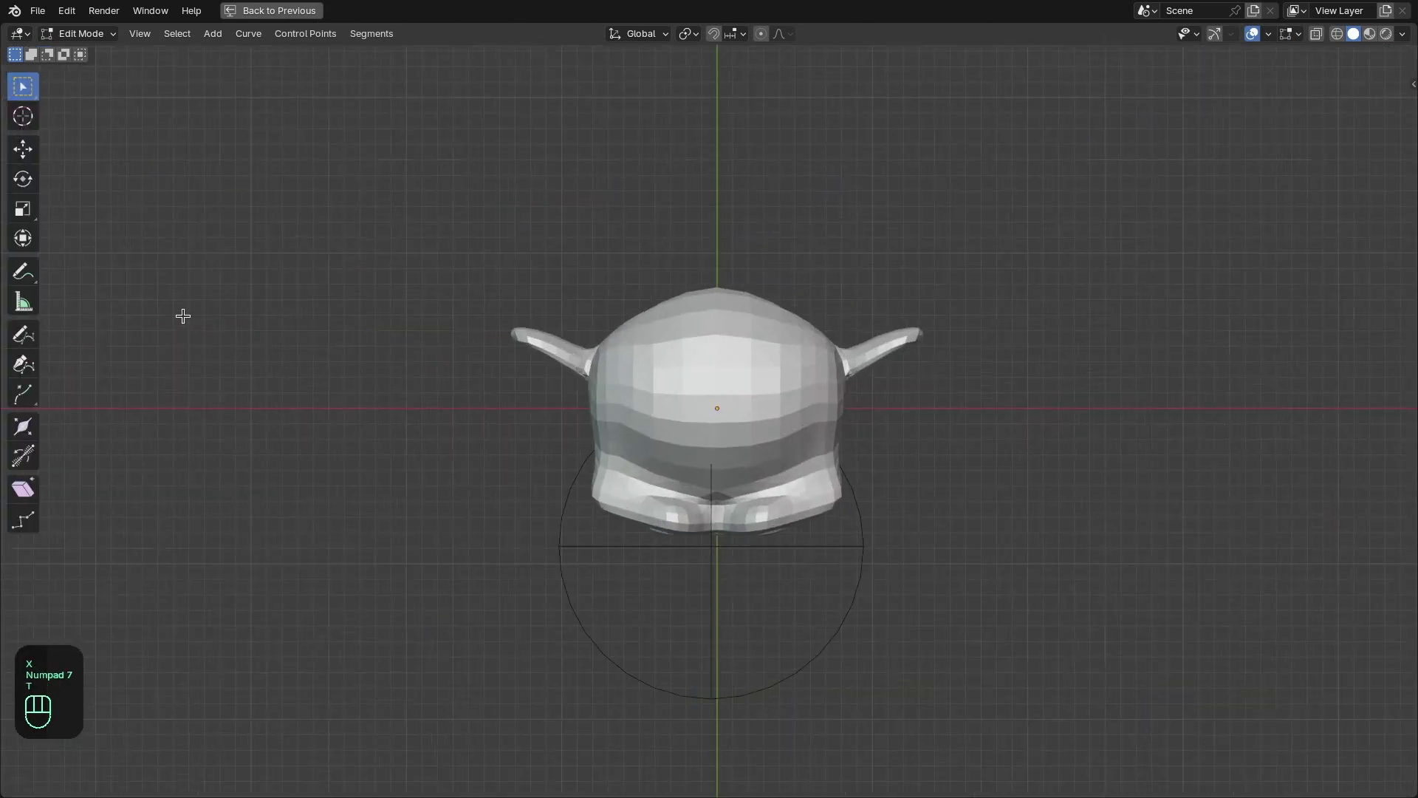
{"action": "left_click", "coordinate": [21, 339]}
{"action": "middle_click_drag", "start_coordinate": [640, 469], "coordinate": [663, 337]}
{"action": "left_click_drag", "start_coordinate": [597, 237], "coordinate": [750, 403]}
{"action": "middle_click_drag", "start_coordinate": [751, 401], "coordinate": [641, 318]}
{"action": "key", "text": "ctrl+z"}
{"action": "left_click", "coordinate": [153, 54]}
Draw several trial curve strokes across Suzanne's surface and undo them, back to the emptied curve
{"action": "mouse_move", "coordinate": [591, 251]}
{"action": "middle_mouse_down"}
{"action": "mouse_move", "coordinate": [610, 331]}
{"action": "mouse_move", "coordinate": [657, 289]}
{"action": "middle_mouse_up"}
{"action": "left_click_drag", "start_coordinate": [686, 334], "coordinate": [715, 476]}
{"action": "middle_click_drag", "start_coordinate": [739, 482], "coordinate": [701, 341]}
{"action": "left_click_drag", "start_coordinate": [762, 307], "coordinate": [643, 511]}
{"action": "middle_click_drag", "start_coordinate": [647, 523], "coordinate": [733, 347]}
{"action": "left_click_drag", "start_coordinate": [770, 414], "coordinate": [781, 420]}
{"action": "middle_click_drag", "start_coordinate": [591, 373], "coordinate": [733, 343]}
{"action": "left_click_drag", "start_coordinate": [687, 292], "coordinate": [658, 421]}
{"action": "mouse_move", "coordinate": [658, 421]}
{"action": "middle_mouse_down"}
{"action": "mouse_move", "coordinate": [963, 342]}
{"action": "mouse_move", "coordinate": [427, 396]}
{"action": "mouse_move", "coordinate": [396, 374]}
{"action": "mouse_move", "coordinate": [758, 387]}
{"action": "mouse_move", "coordinate": [738, 392]}
{"action": "middle_mouse_up"}
{"action": "key", "text": "ctrl+z"}
{"action": "key", "text": "ctrl+z"}
{"action": "key", "text": "ctrl+z"}
{"action": "key", "text": "ctrl+z"}
{"action": "key", "text": "ctrl+z"}
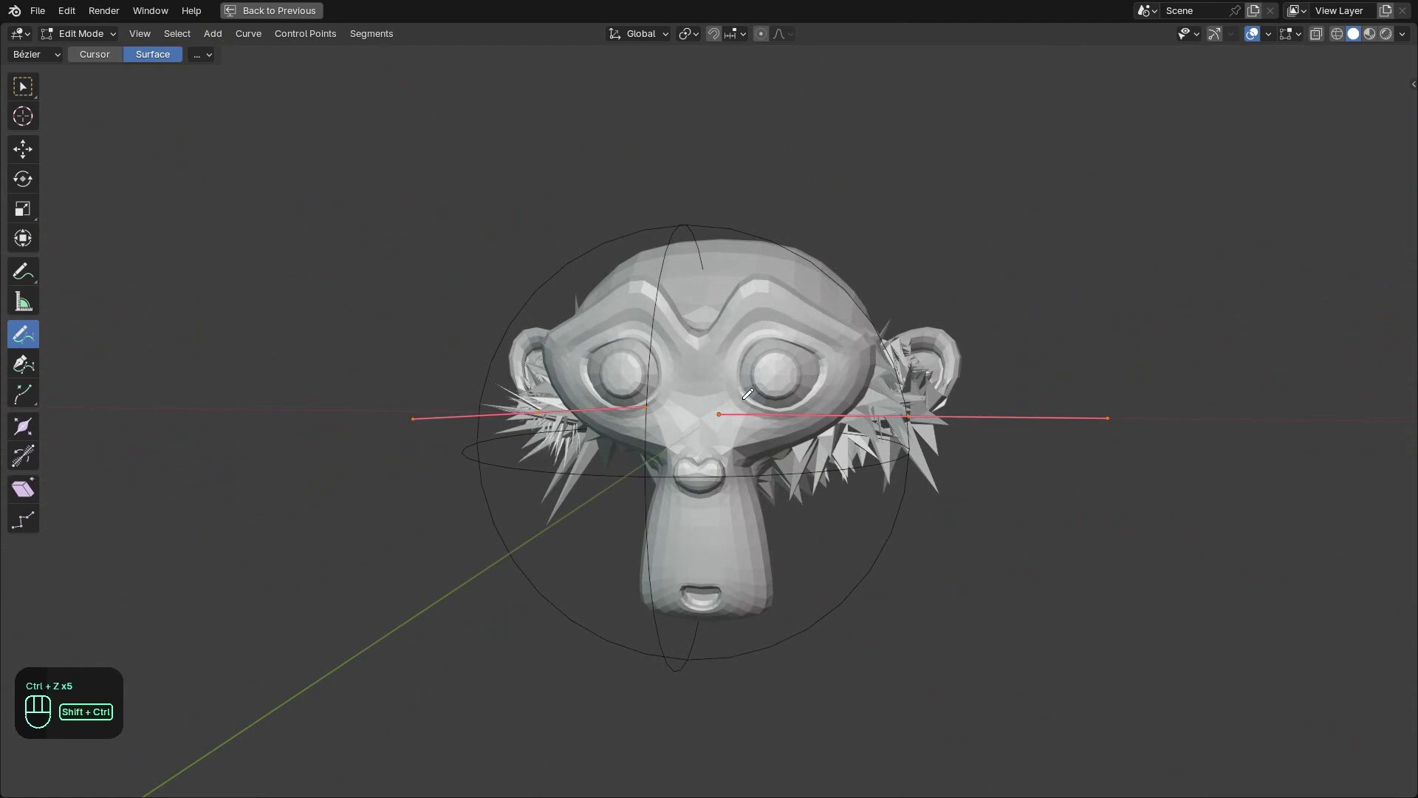
{"action": "key", "text": "ctrl+shift+z"}
Draw a single freehand curve stroke down the middle of Suzanne's face
{"action": "left_click_drag", "start_coordinate": [670, 317], "coordinate": [727, 534]}
{"action": "mouse_move", "coordinate": [886, 465]}
{"action": "middle_mouse_down"}
{"action": "mouse_move", "coordinate": [443, 494]}
{"action": "mouse_move", "coordinate": [724, 494]}
{"action": "middle_mouse_up"}
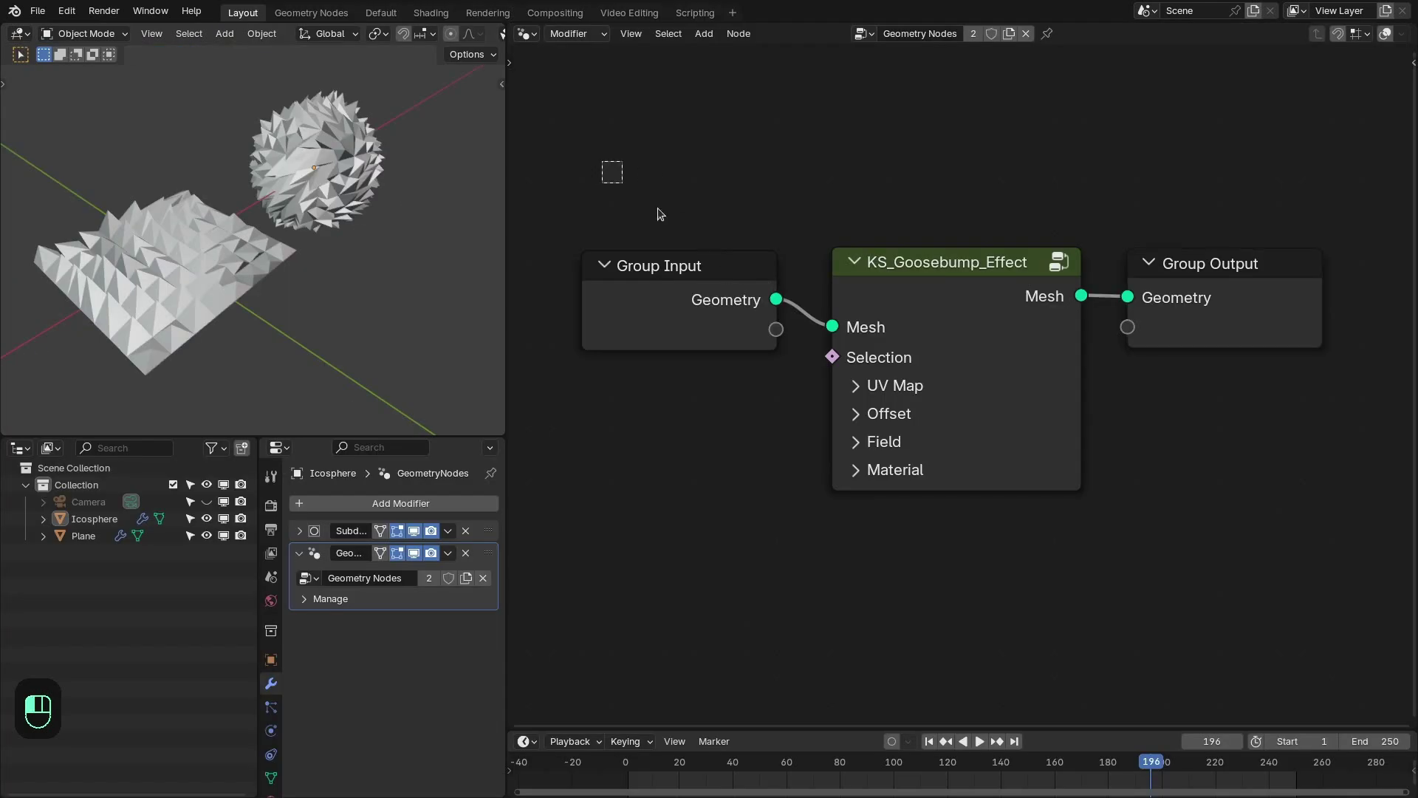
{"action": "mouse_move", "coordinate": [600, 159]}
{"action": "left_mouse_down"}
{"action": "mouse_move", "coordinate": [1314, 516]}
{"action": "mouse_move", "coordinate": [1344, 557]}
{"action": "left_mouse_up"}
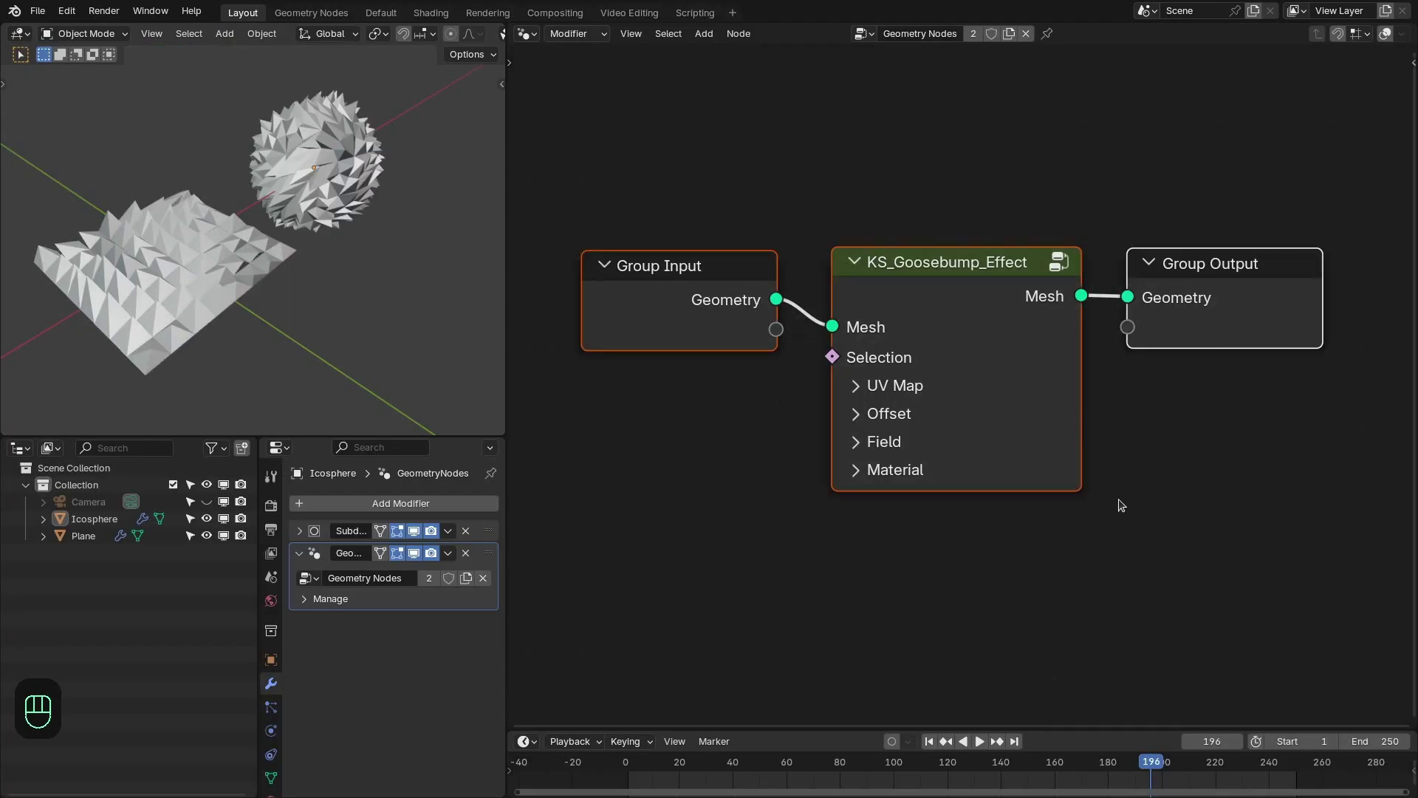
{"action": "left_click", "coordinate": [915, 211]}
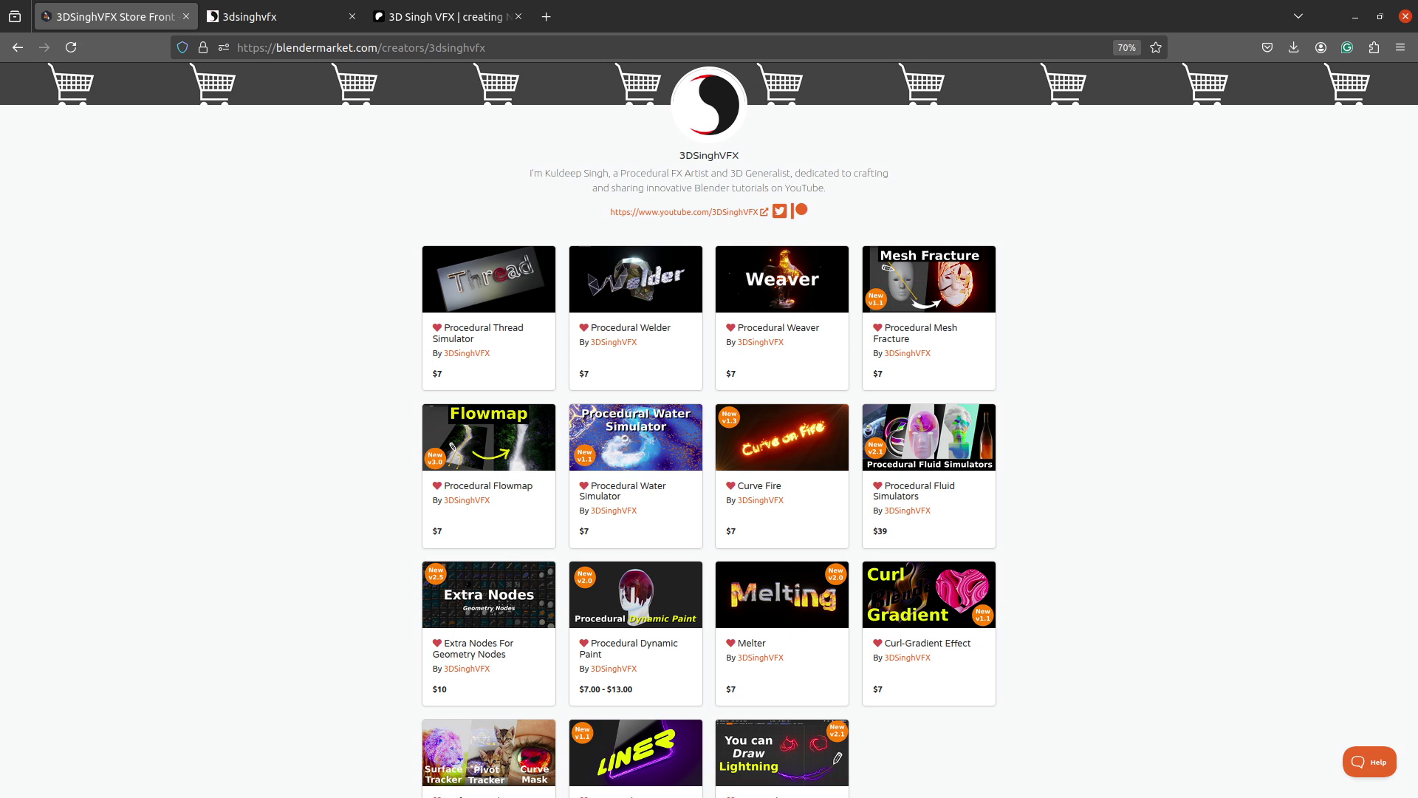
View the 3dsinghvfx product page on Gumroad in the browser
{"action": "key", "text": "ctrl+Tab"}
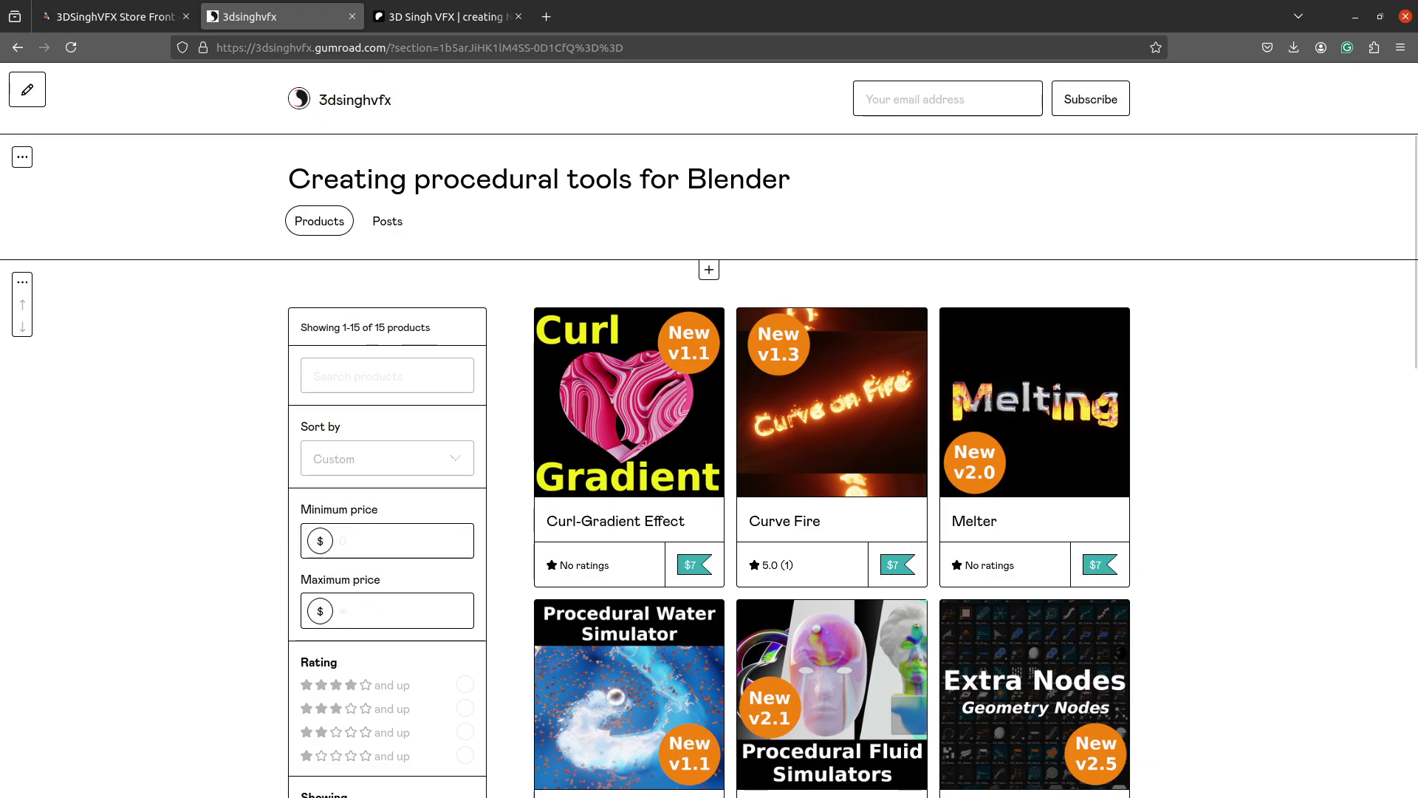